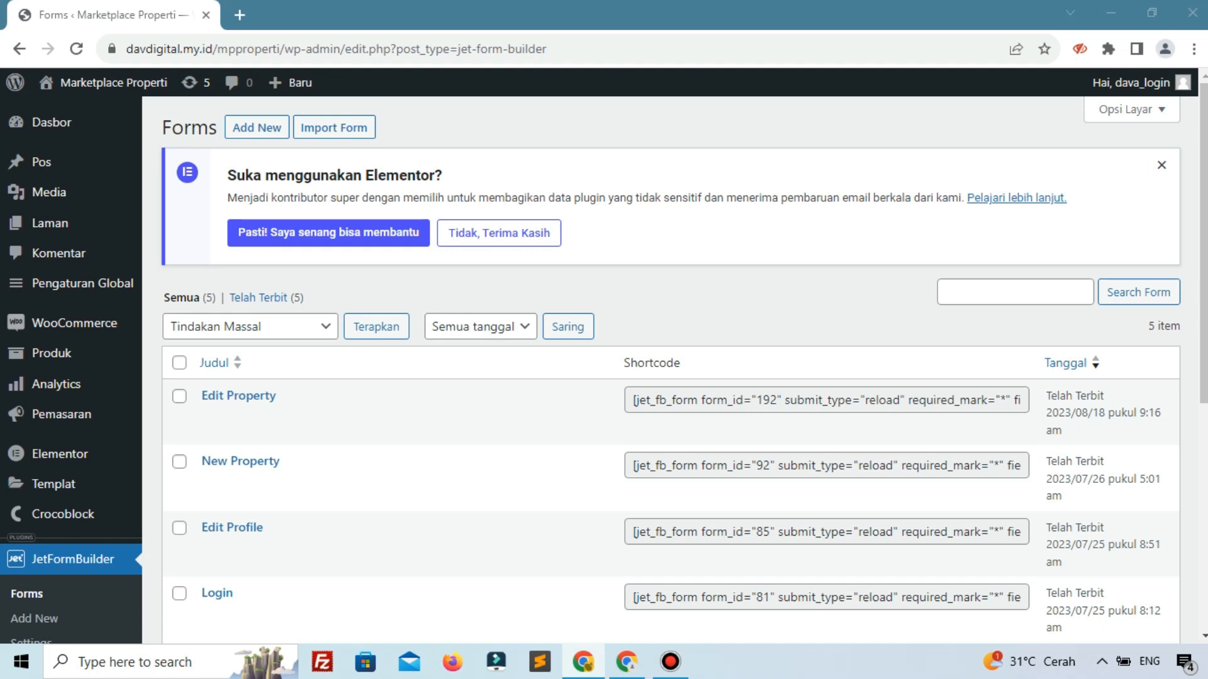
# Open marketplaceproperti.my.id in a new browser tab and go to its property search form.
pyautogui.click(248, 8)
pyautogui.write('https://marketplaceproperti.my.id/')
pyautogui.press('Return')
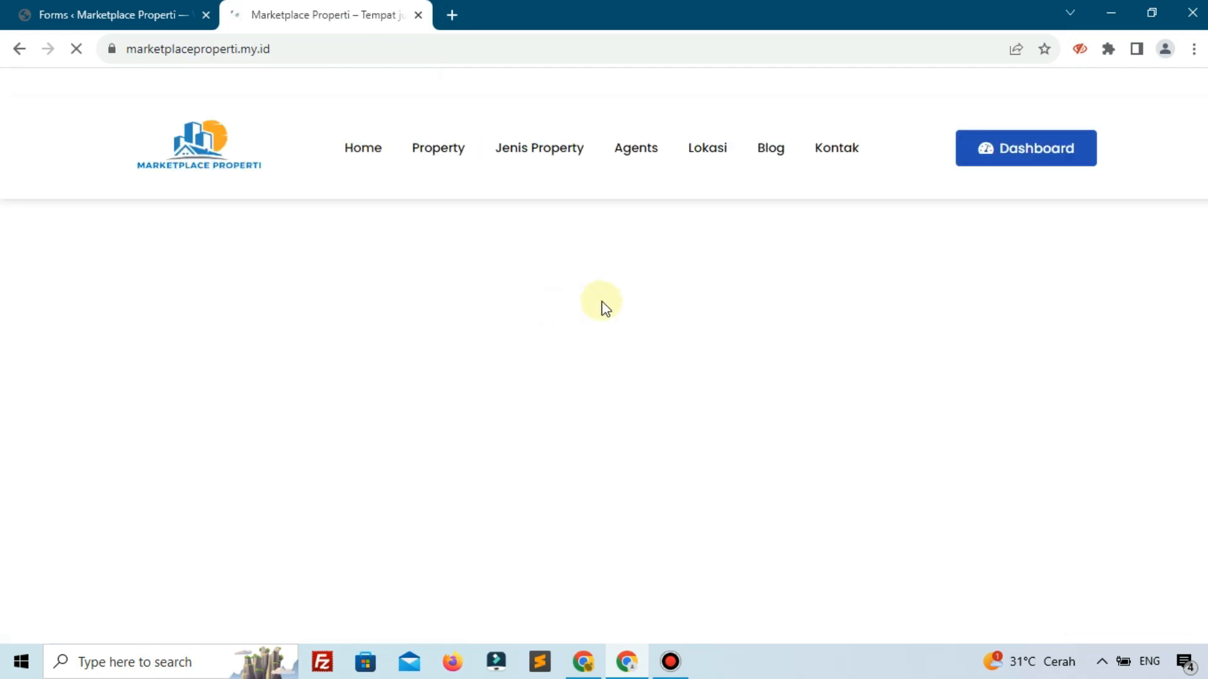
pyautogui.scroll(-5, 608, 245)
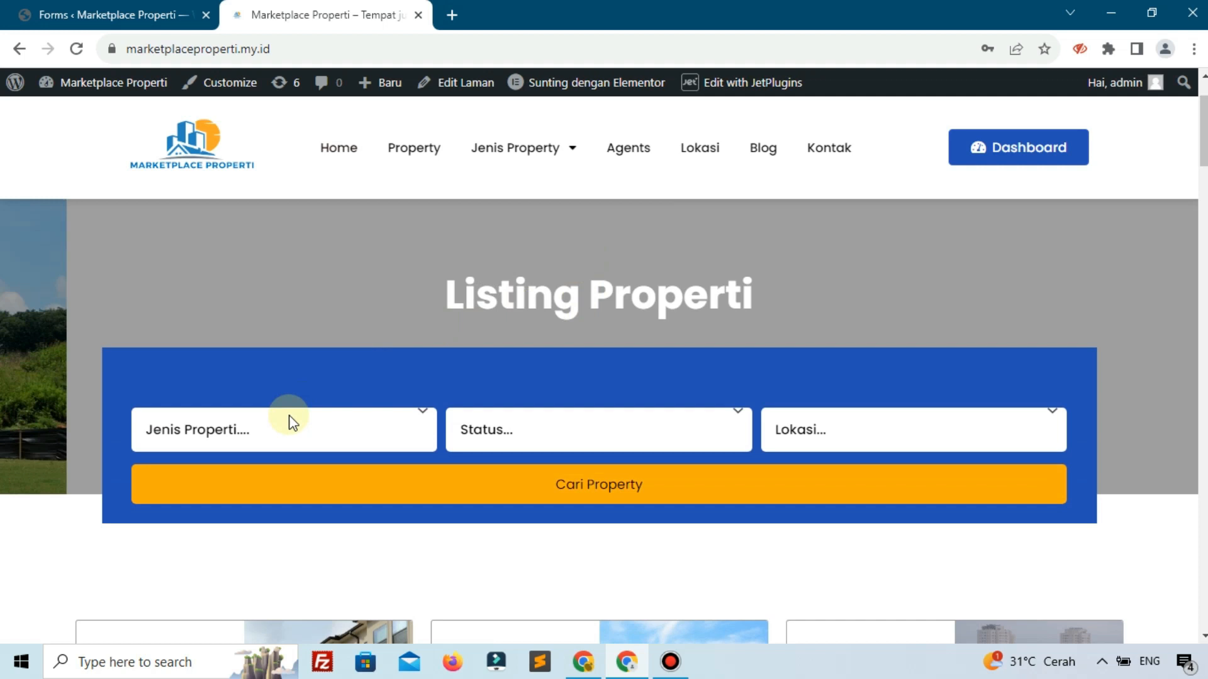
# Examine the Jenis Properti, Status and Lokasi dropdown options in the home page's property search form.
pyautogui.click(280, 436)
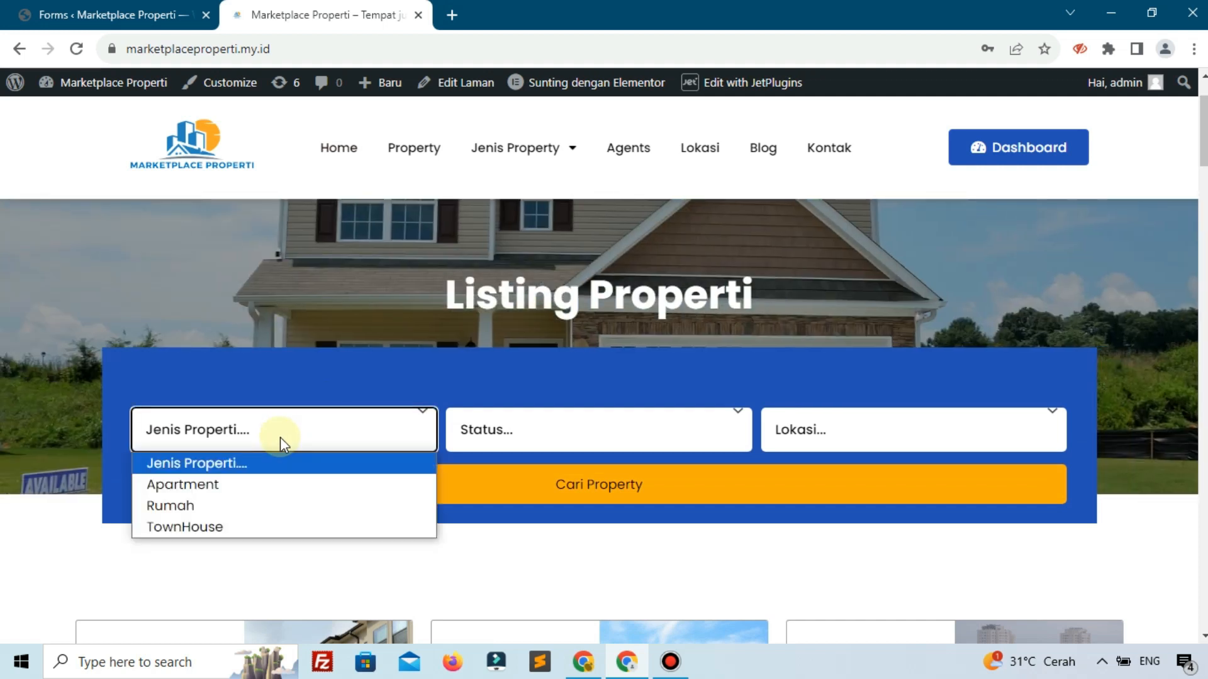
pyautogui.click(488, 429)
pyautogui.click(811, 428)
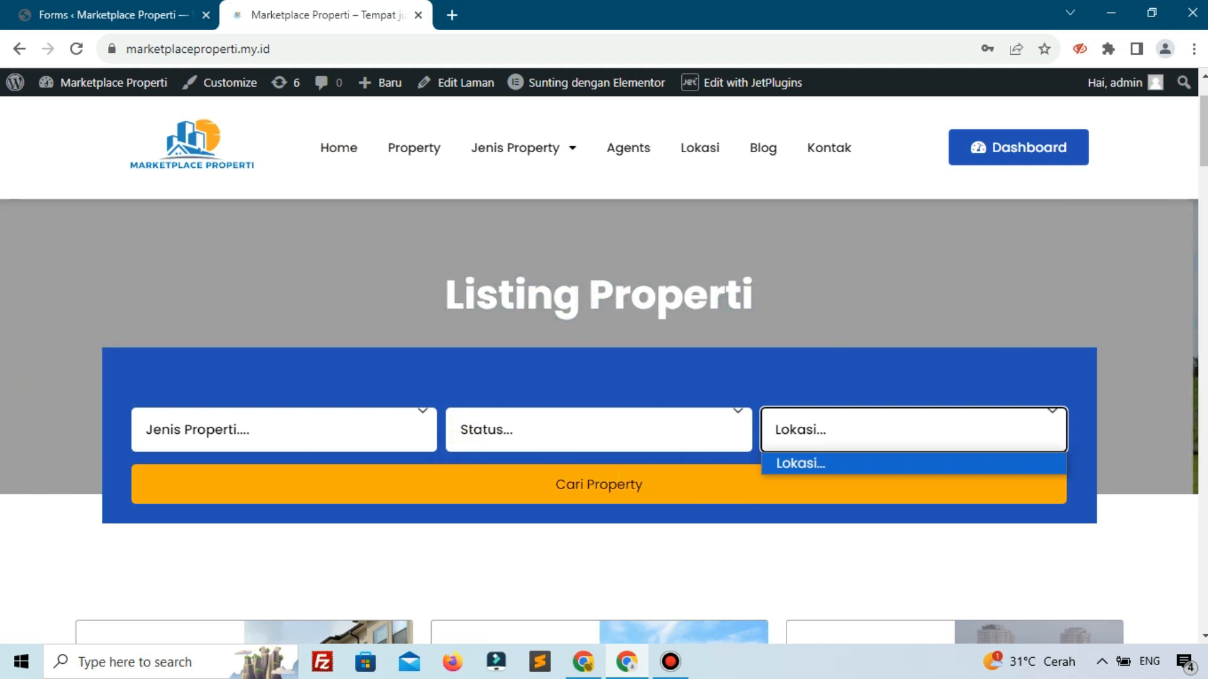
pyautogui.click(1183, 635)
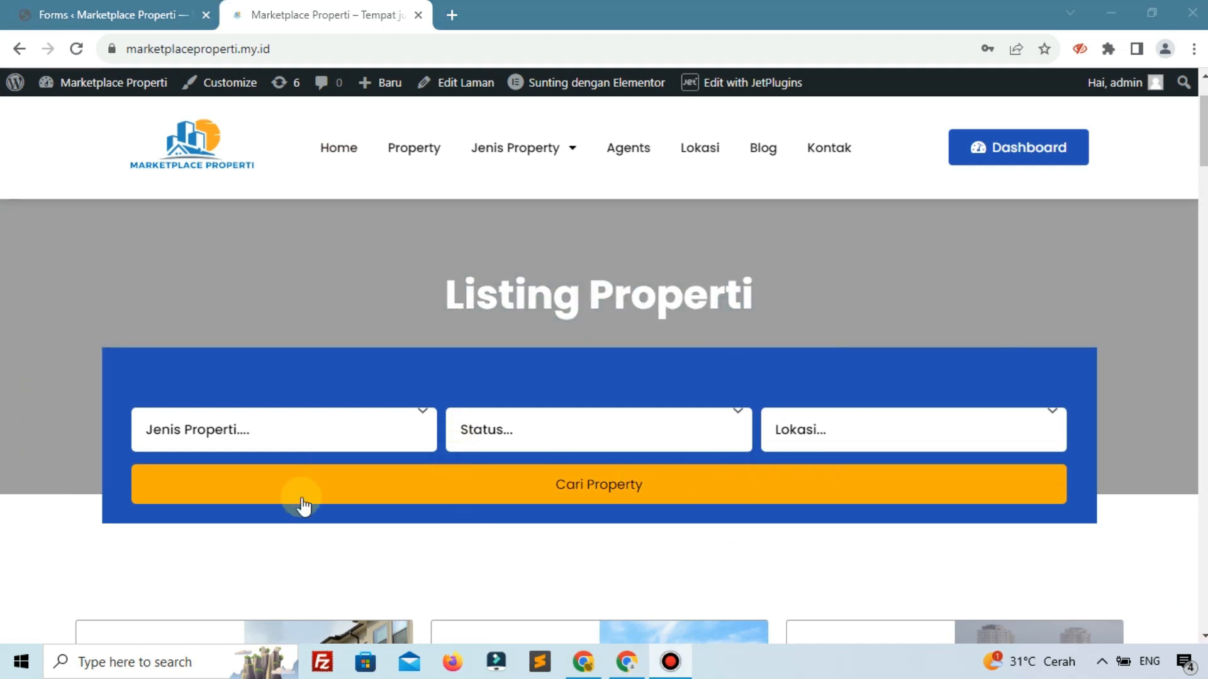
pyautogui.click(334, 434)
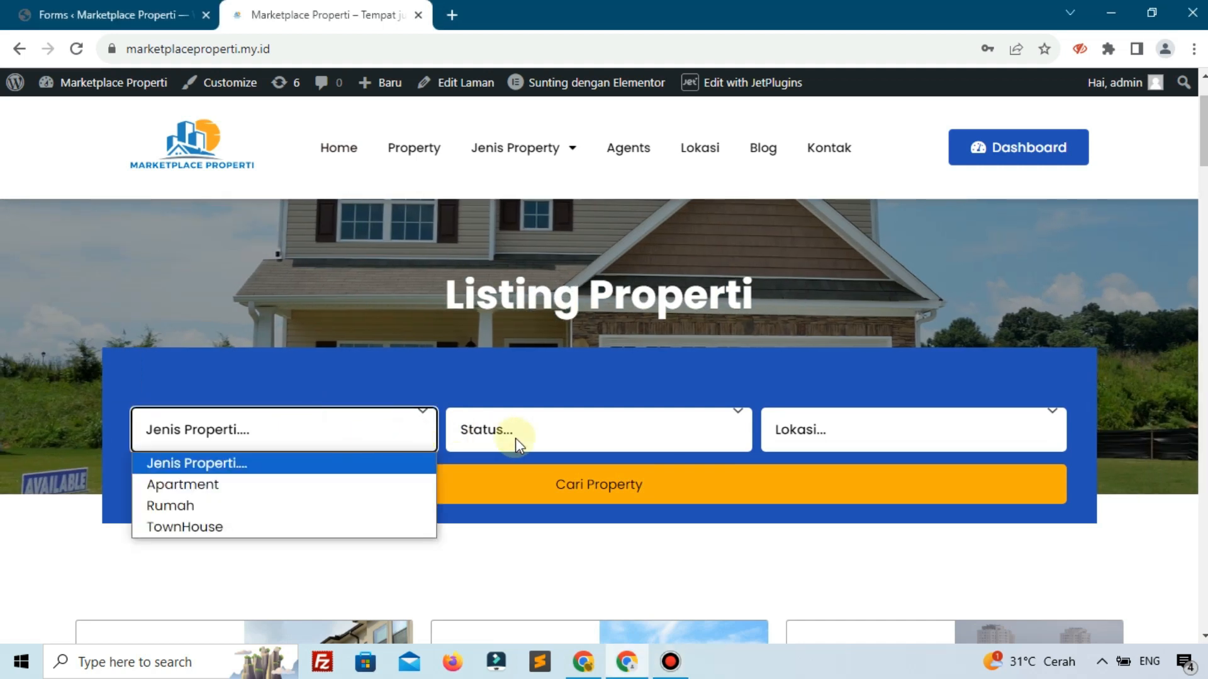
pyautogui.click(695, 439)
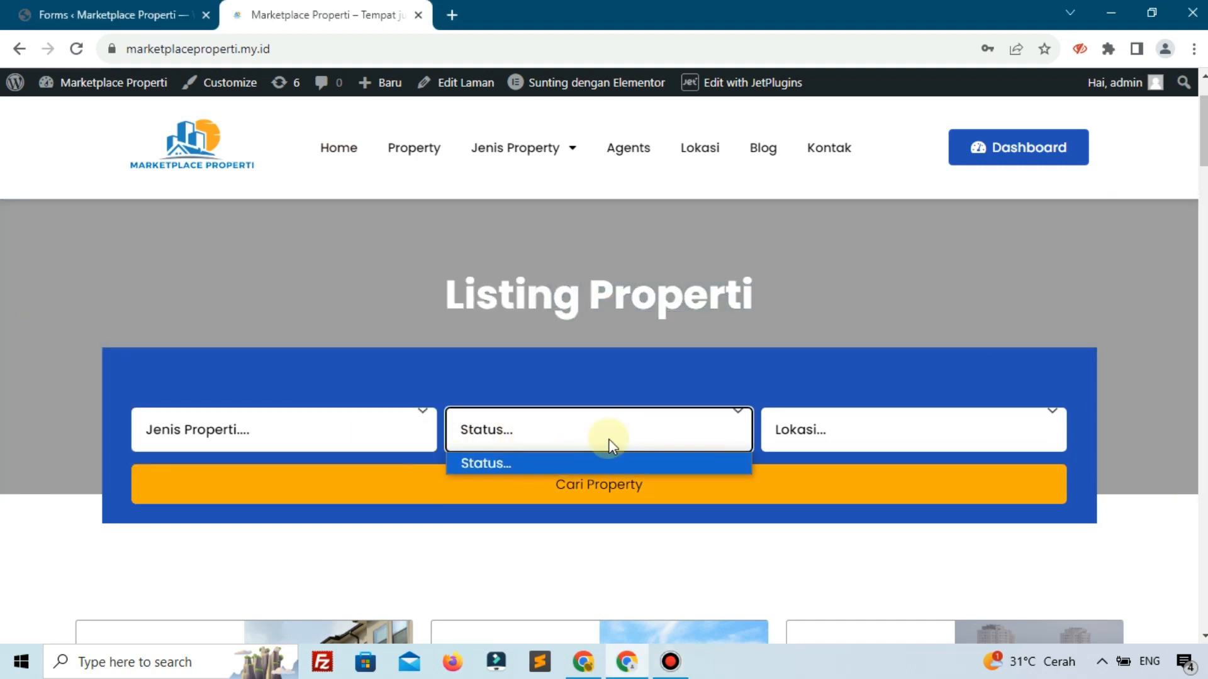
pyautogui.scroll(-2, 469, 307)
pyautogui.scroll(4, 474, 313)
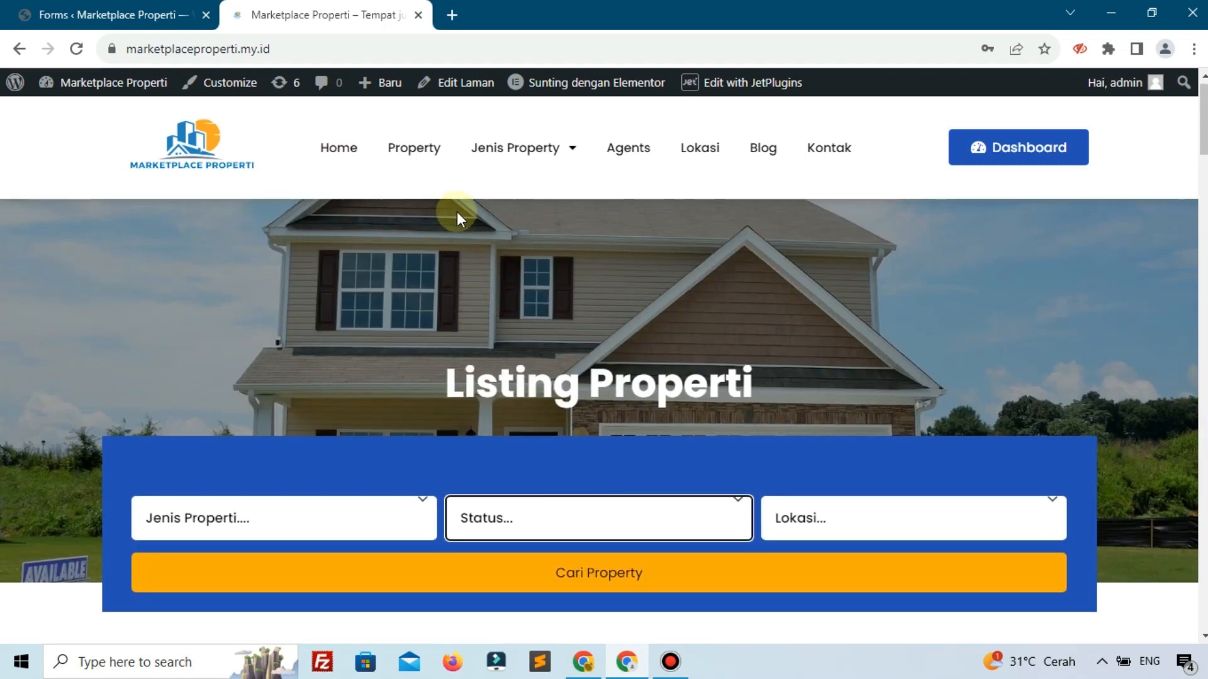
# View the Property listing page and the Rumah property type page with their search filters.
pyautogui.click(427, 161)
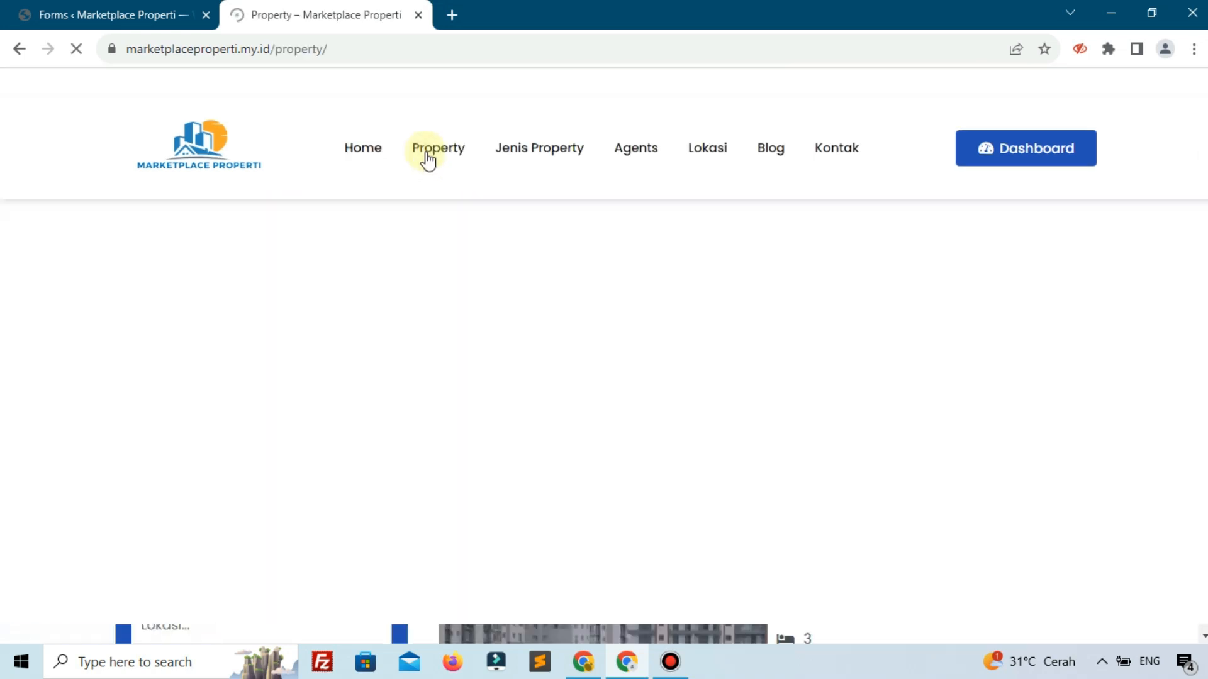
pyautogui.scroll(-3, 278, 298)
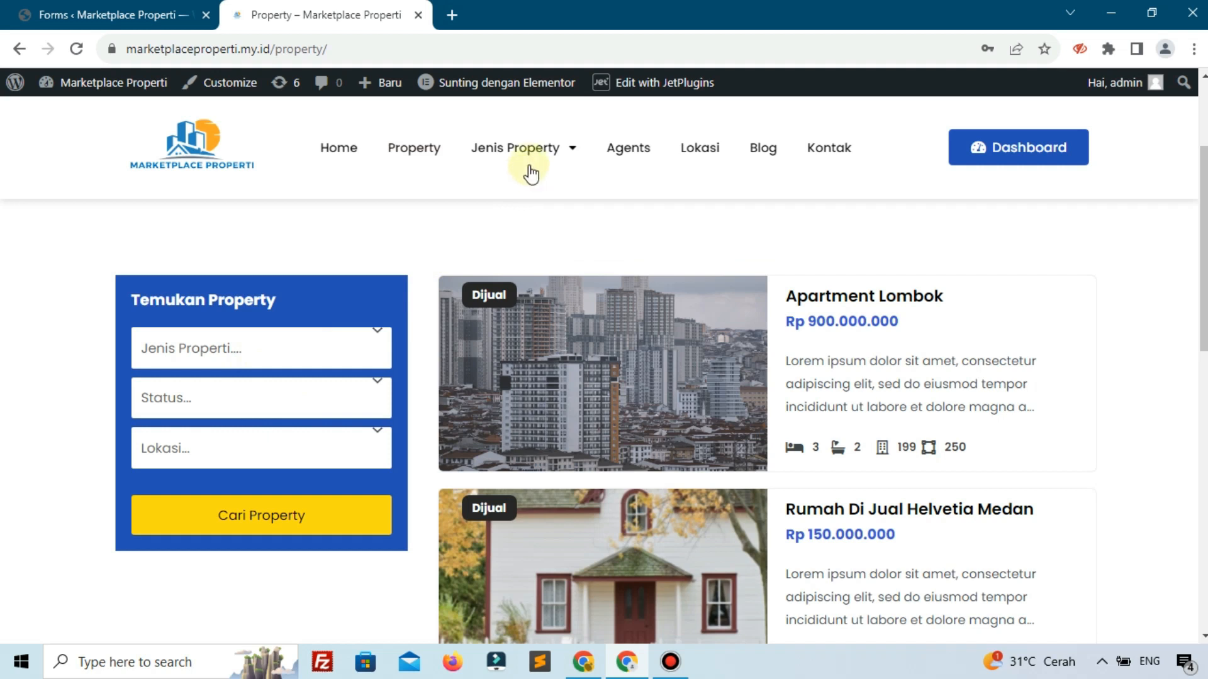
pyautogui.moveTo(531, 162)
pyautogui.click(512, 198)
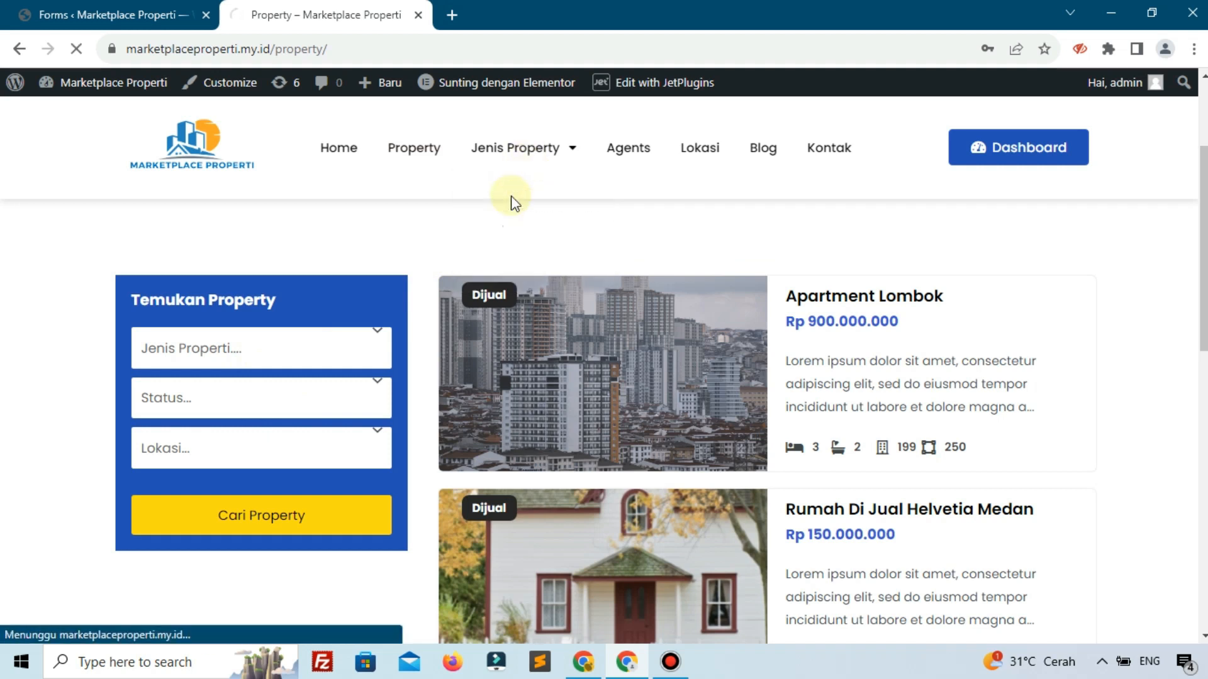
pyautogui.scroll(-3, 510, 195)
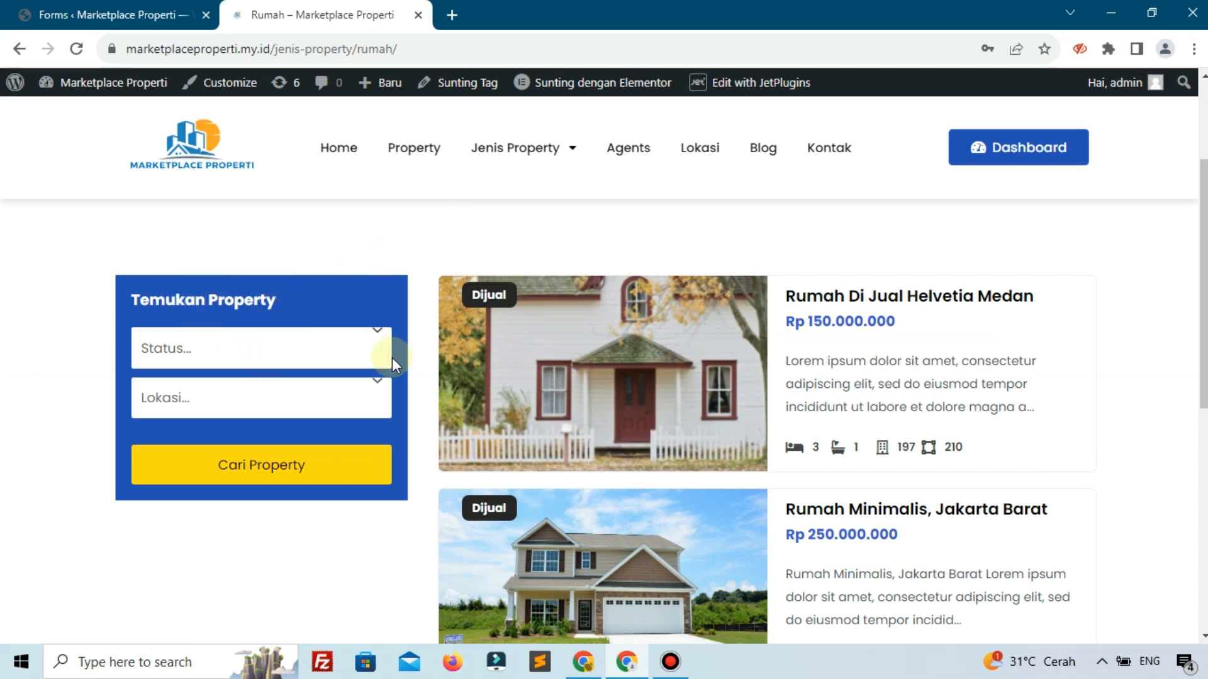
# Examine the Status and Lokasi dropdown options in the Rumah page's Temukan Property filter.
pyautogui.hotkey('alt', 'Tab')
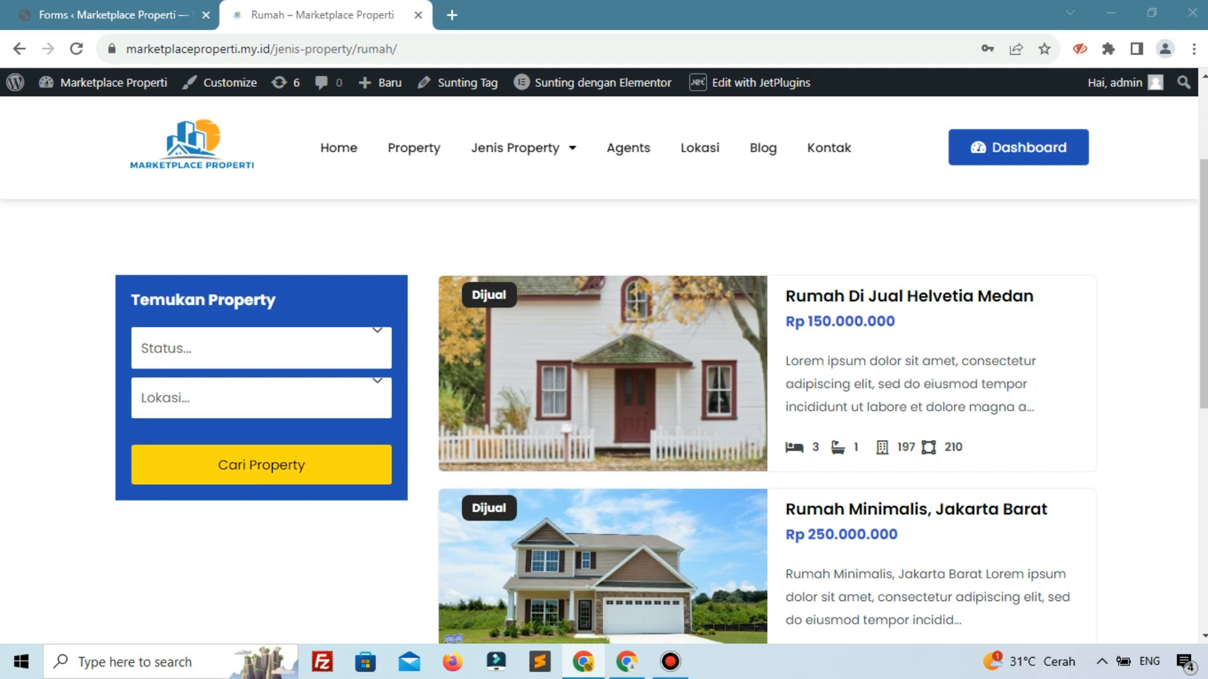
pyautogui.click(330, 346)
pyautogui.click(325, 347)
pyautogui.click(263, 396)
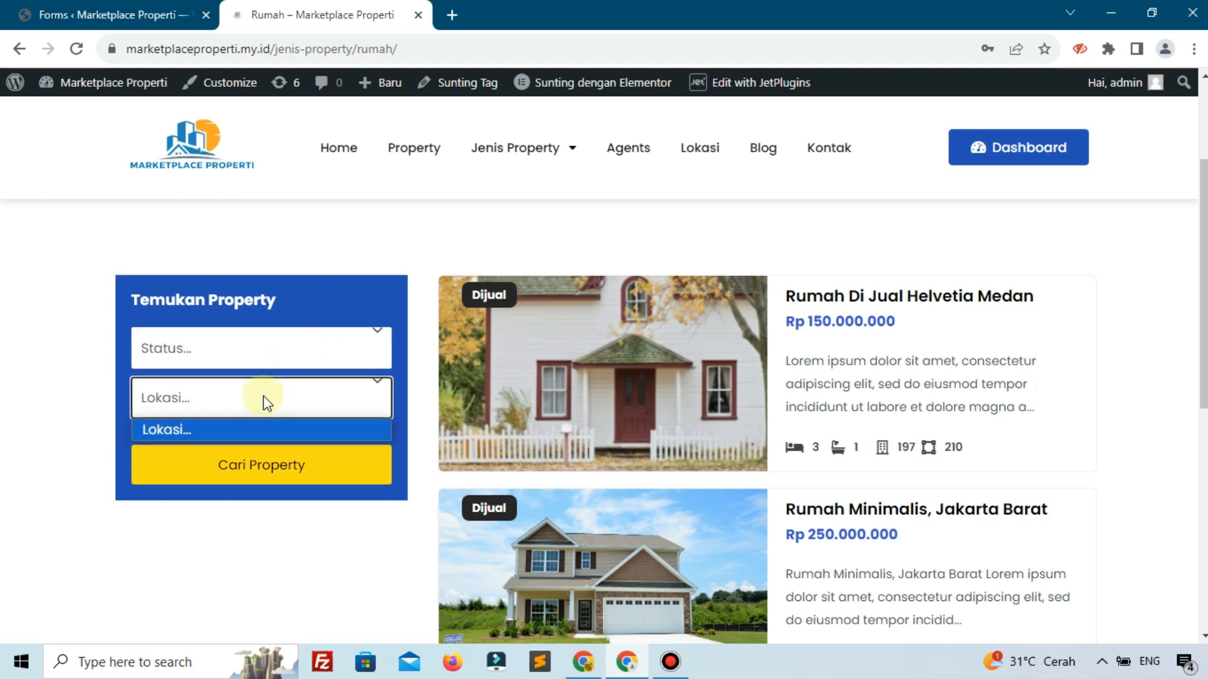
pyautogui.click(264, 397)
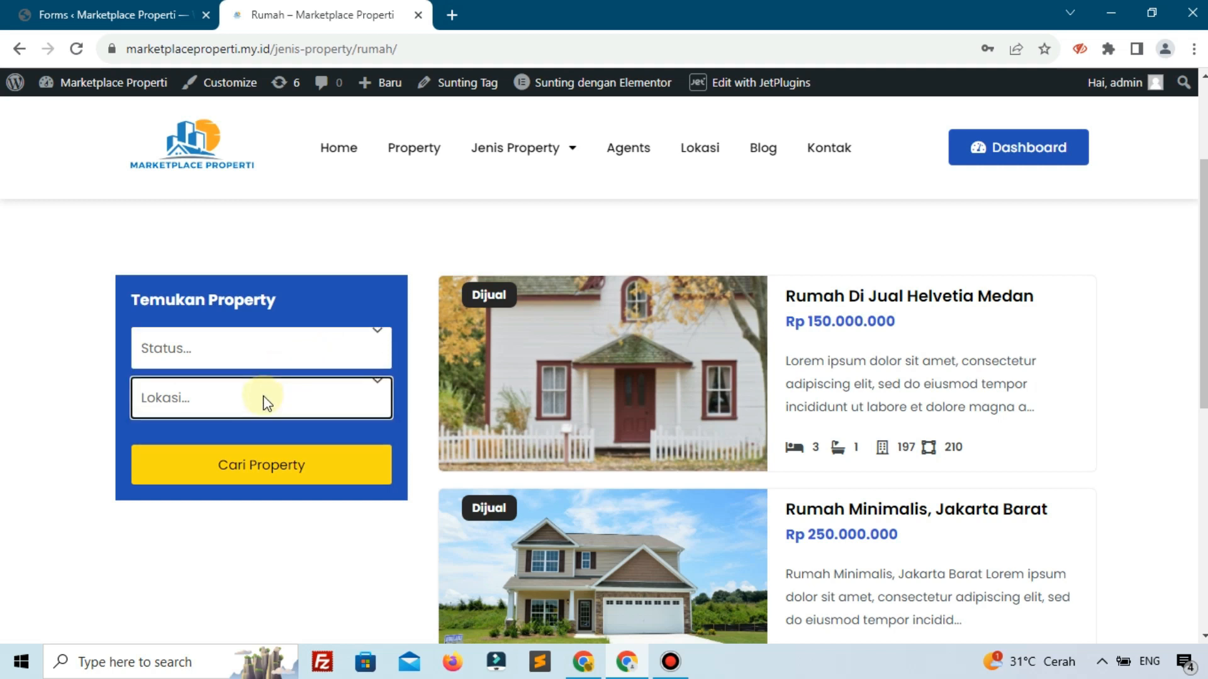
pyautogui.click(308, 361)
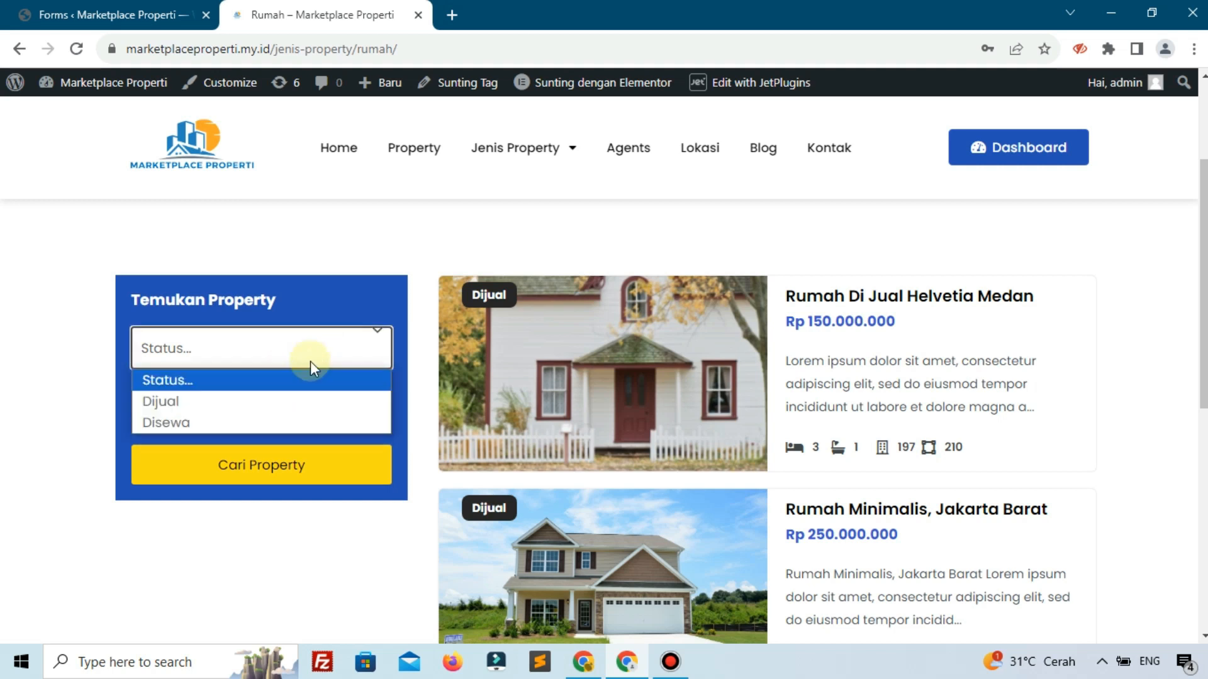
pyautogui.click(323, 331)
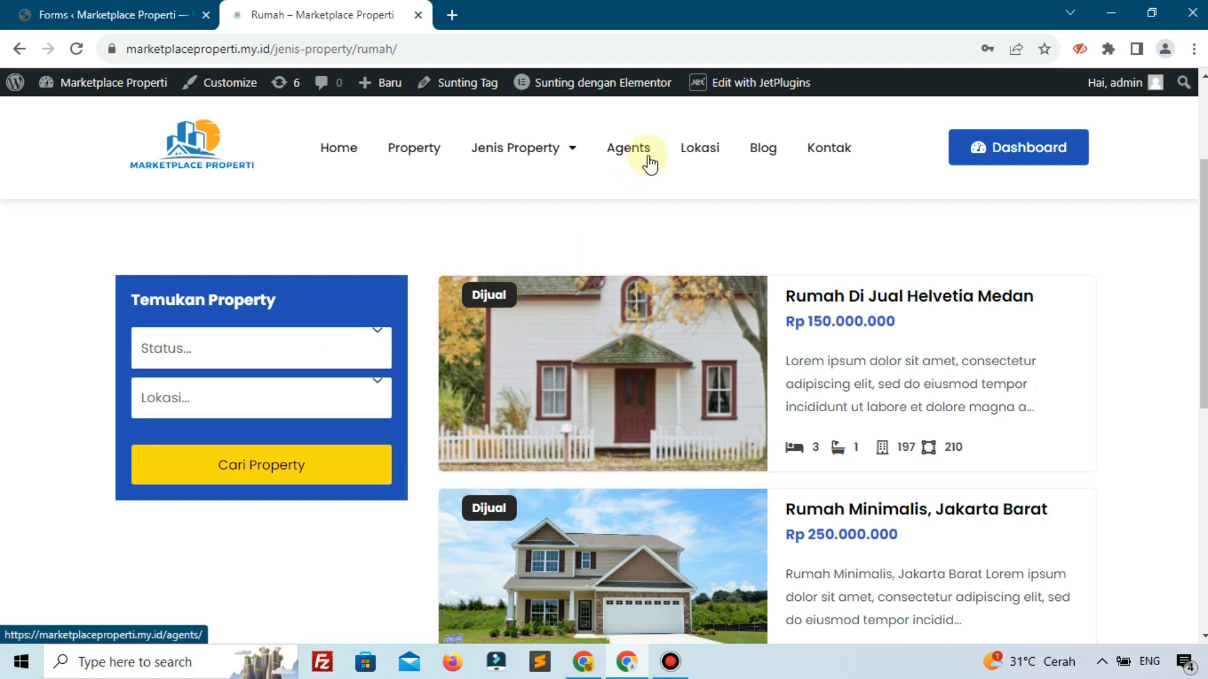
# View the site's Lokasi page and return to the Property listing page.
pyautogui.click(688, 163)
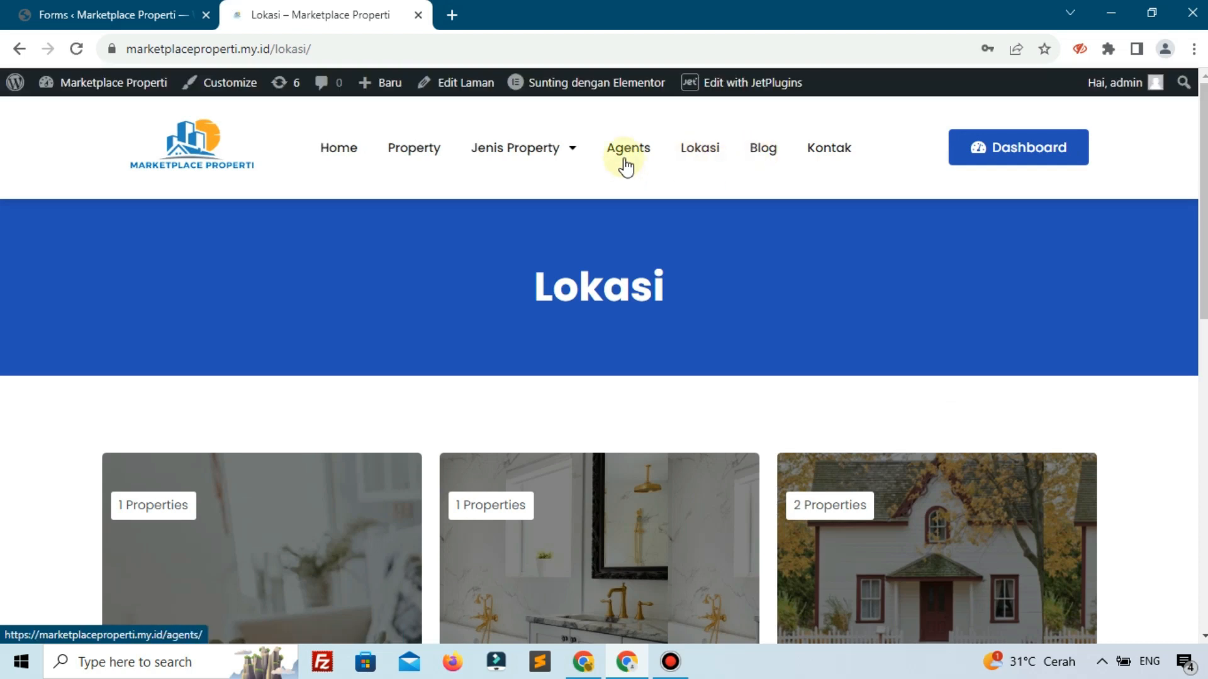
pyautogui.click(426, 161)
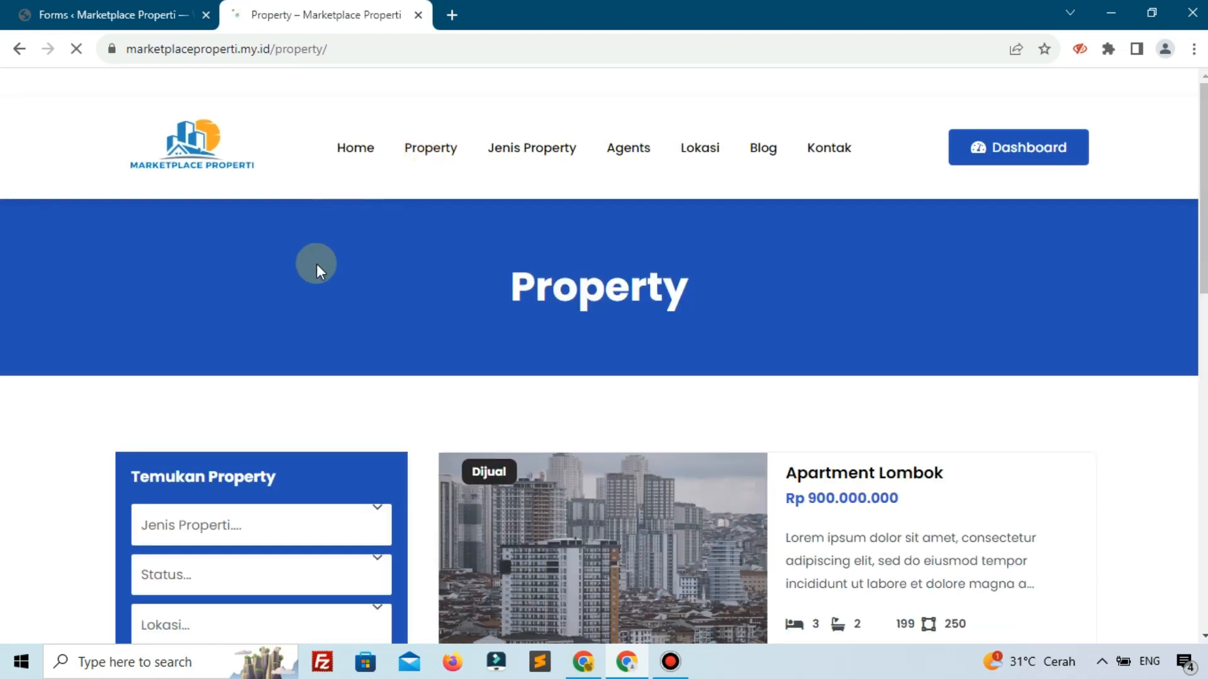
pyautogui.scroll(-5, 312, 303)
pyautogui.scroll(5, 312, 303)
# Go back to the WordPress admin and open the list of all Smart Filters.
pyautogui.click(112, 13)
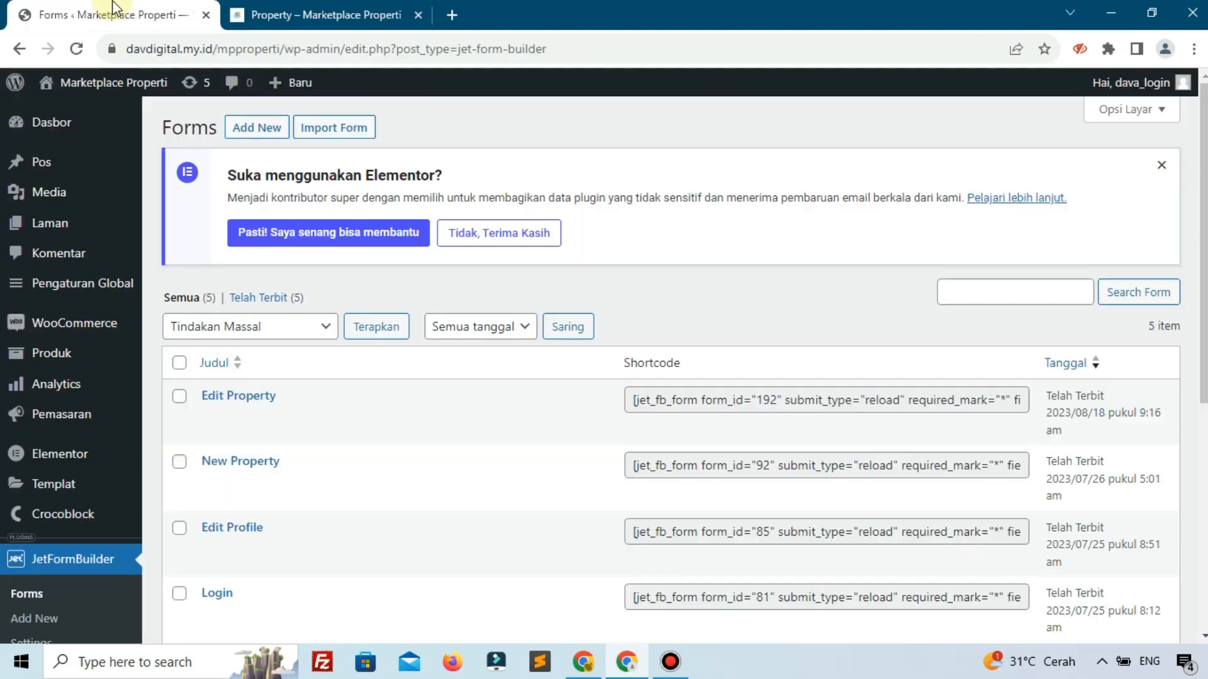
pyautogui.scroll(-5, 148, 368)
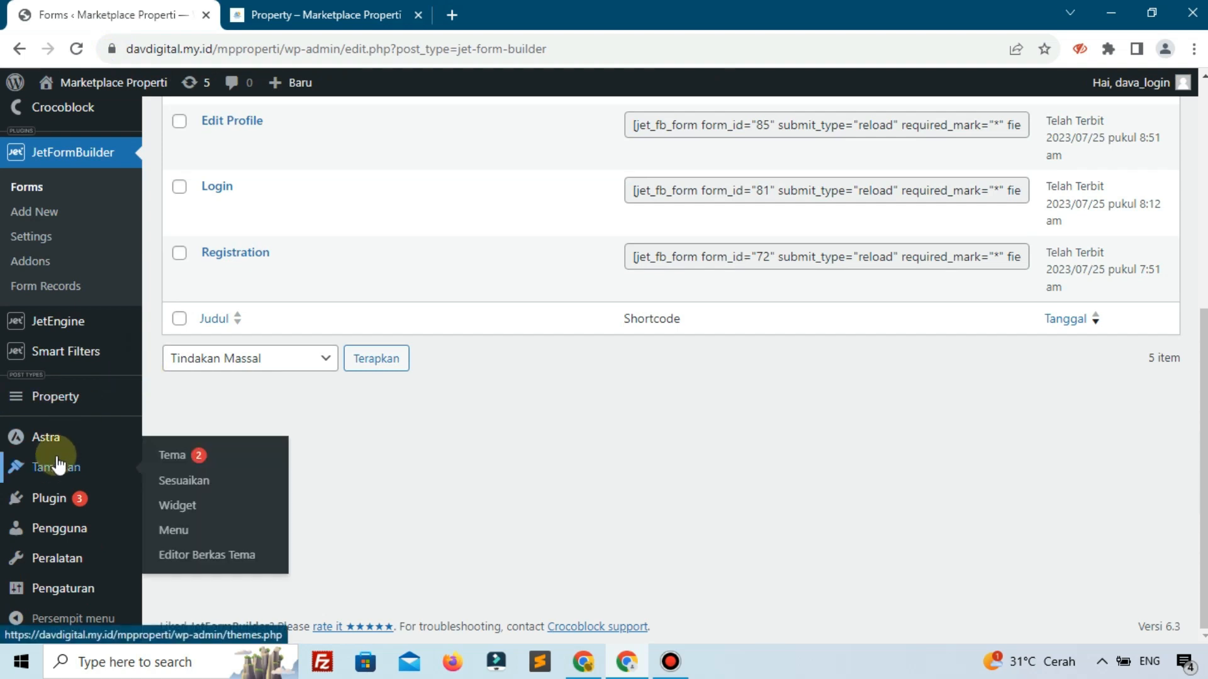
pyautogui.moveTo(84, 348)
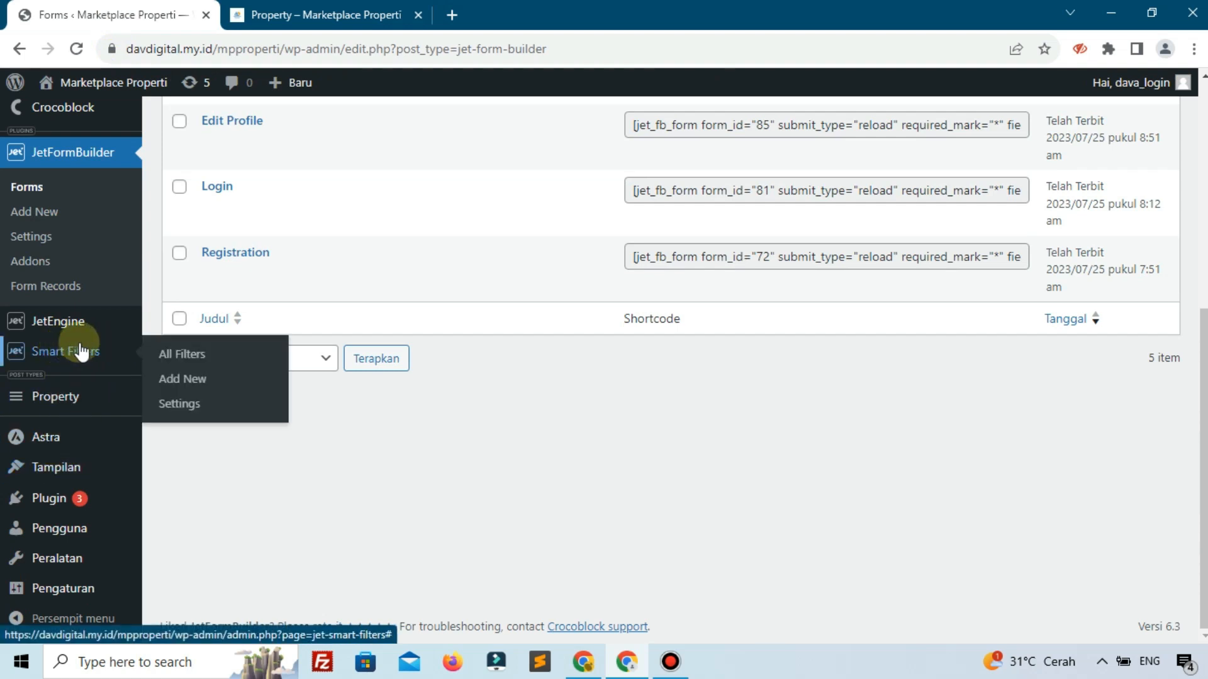
pyautogui.click(181, 360)
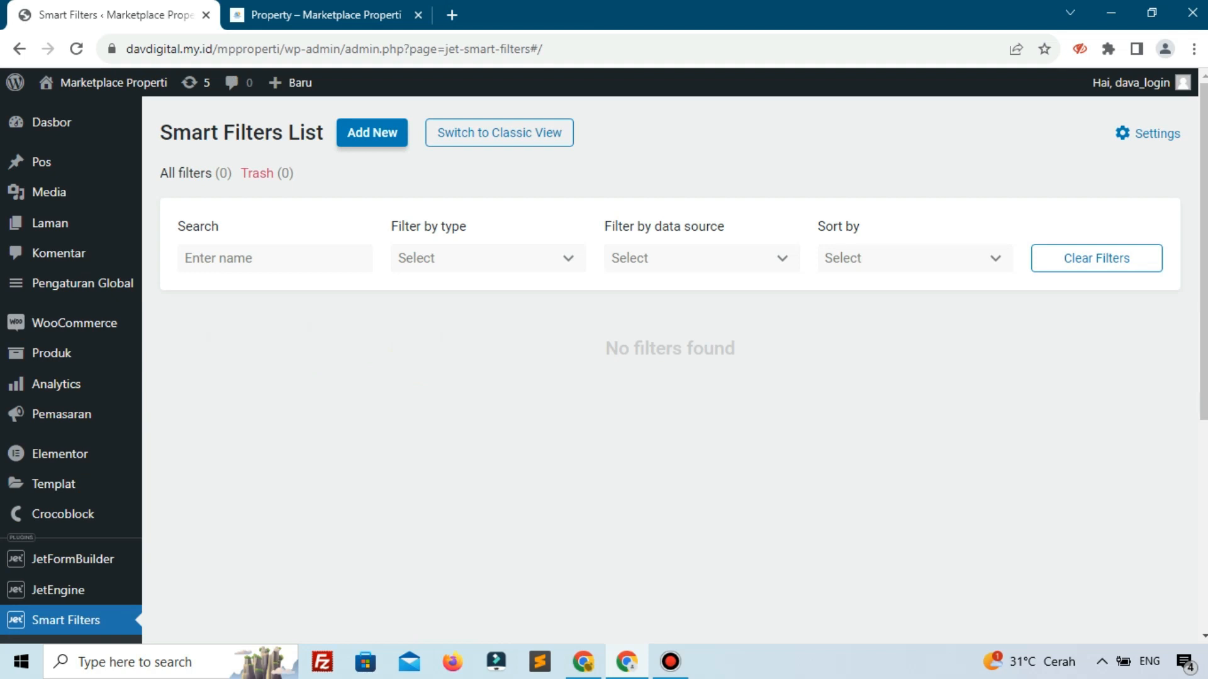
pyautogui.hotkey('alt', 'Tab')
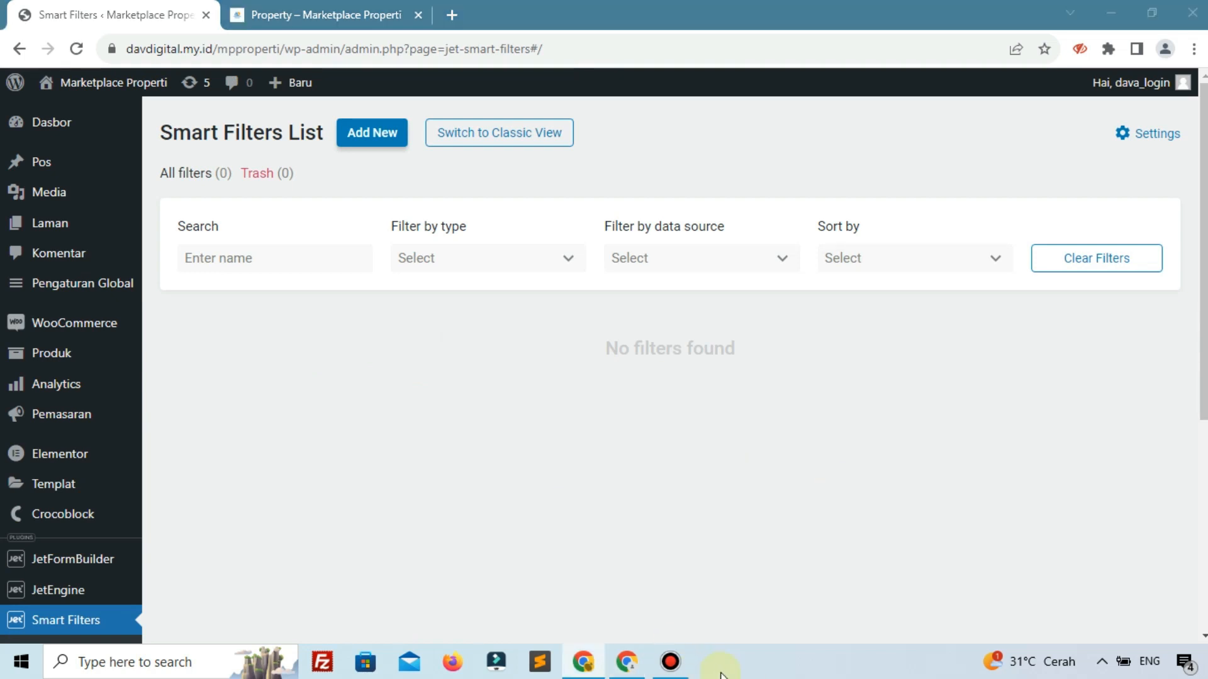
pyautogui.click(670, 661)
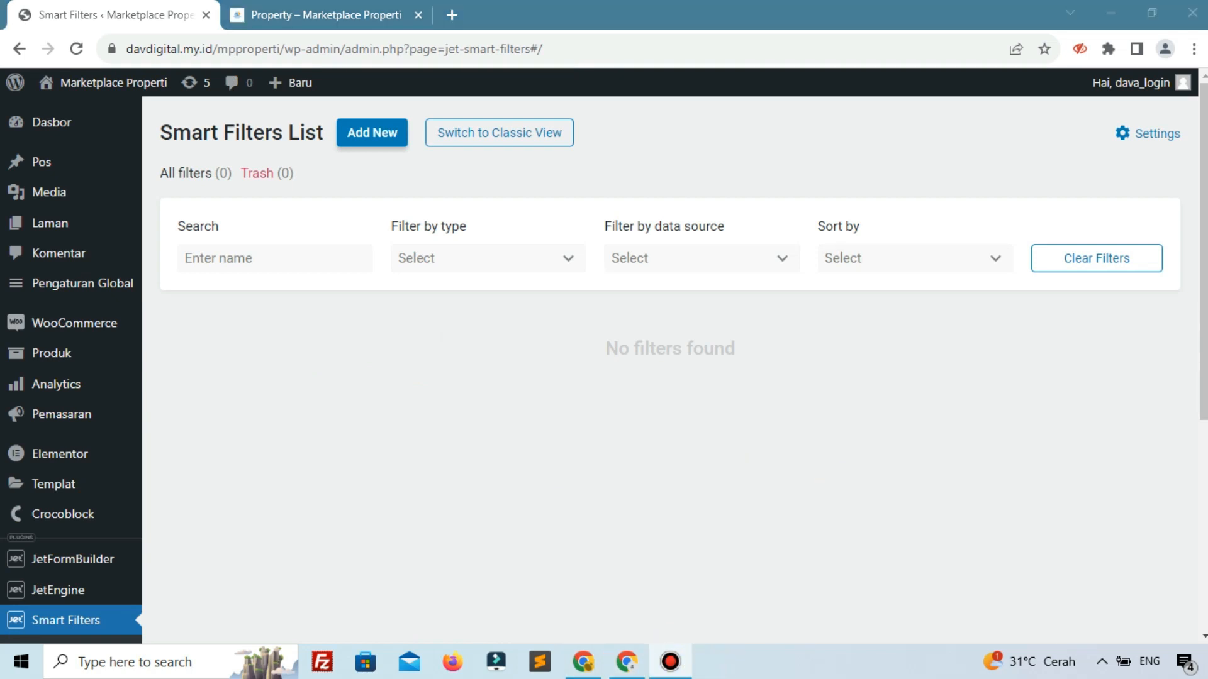
# Create a new smart filter named "Main Filter".
pyautogui.click(353, 130)
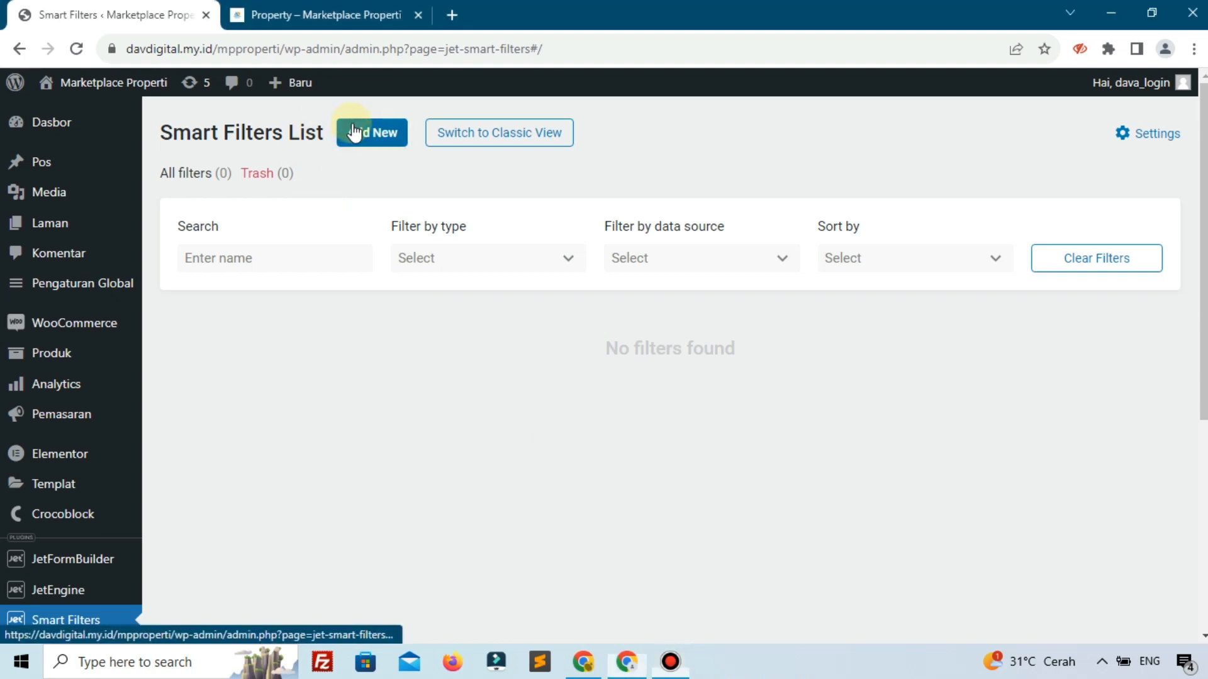
pyautogui.click(527, 199)
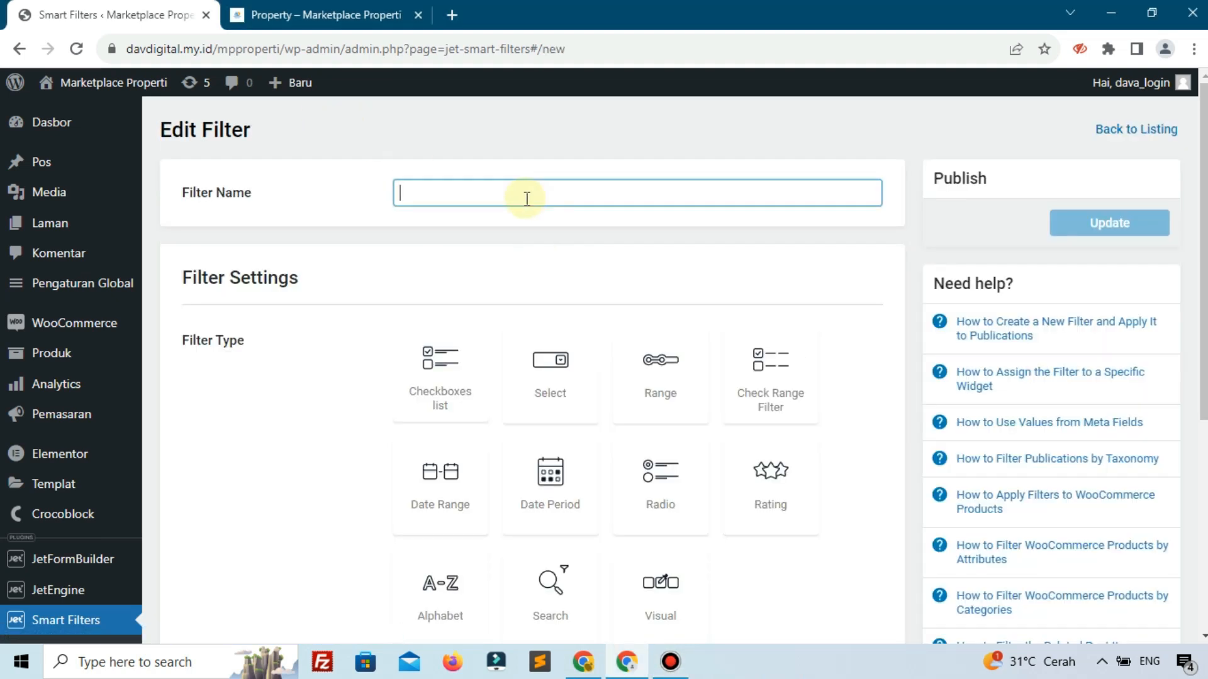
pyautogui.write('Main Filter')
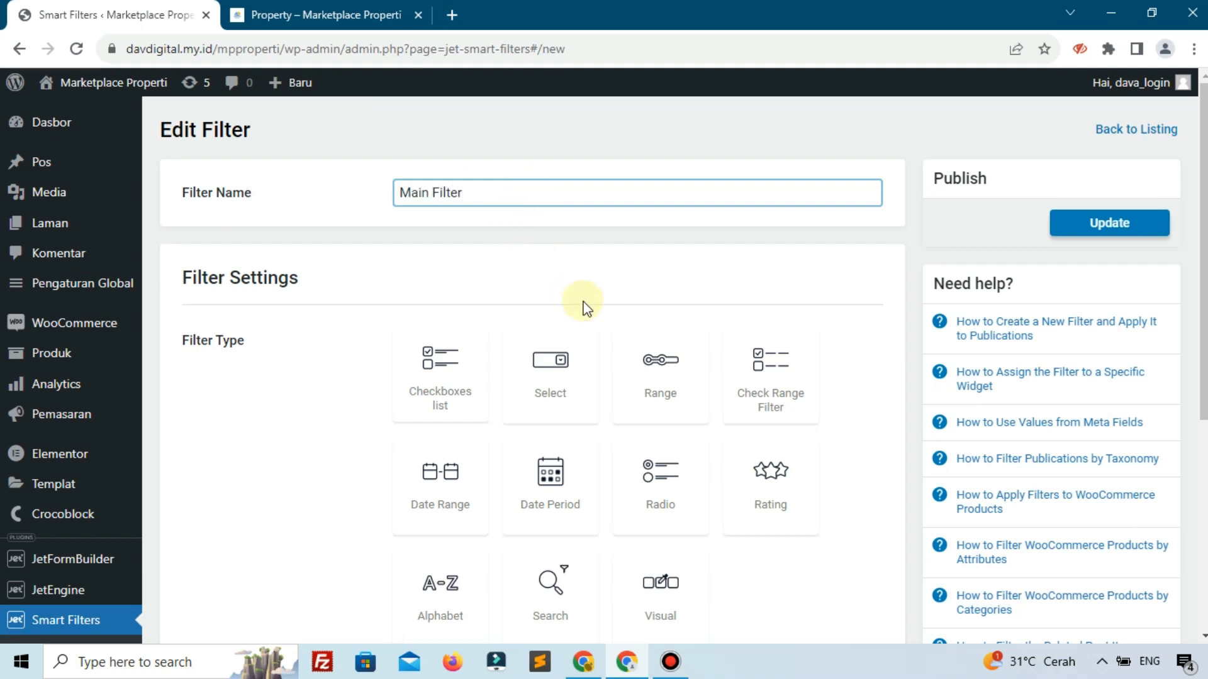
# Set the filter type to Select and make the filter hierarchical.
pyautogui.scroll(-3, 583, 305)
pyautogui.click(578, 207)
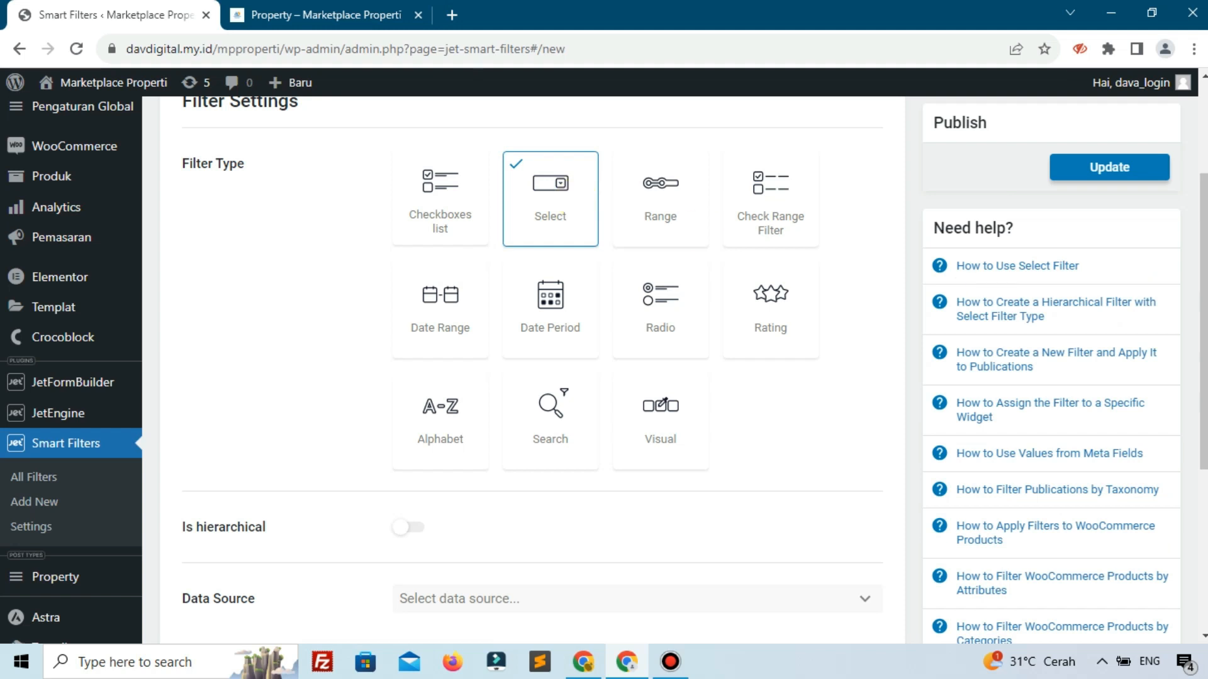
pyautogui.scroll(-3, 518, 413)
pyautogui.click(407, 351)
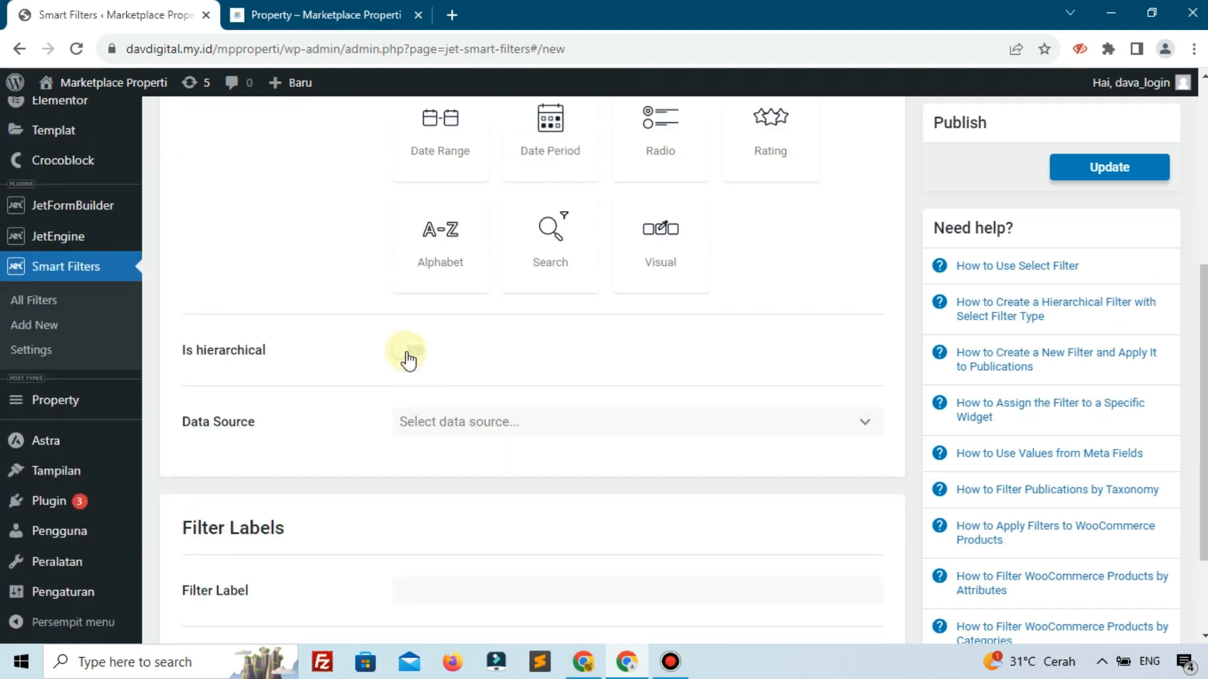
# Review the search filters on the reference site's Property page and home page.
pyautogui.click(321, 14)
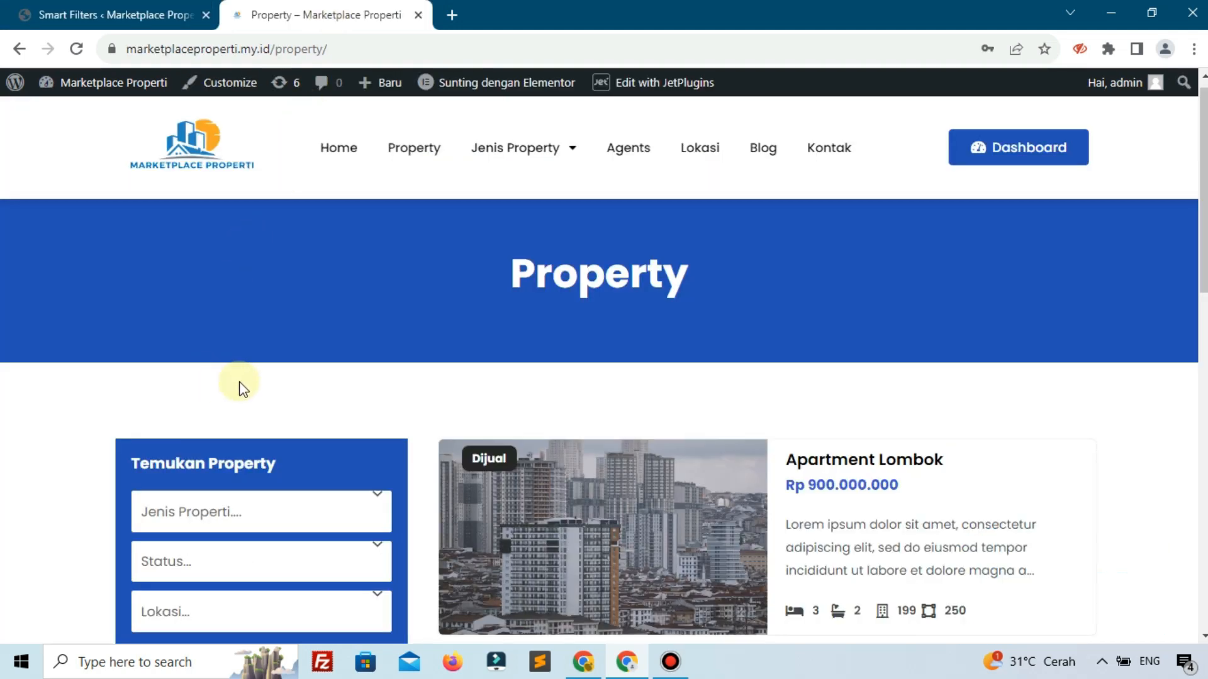
pyautogui.scroll(-3, 281, 464)
pyautogui.click(340, 154)
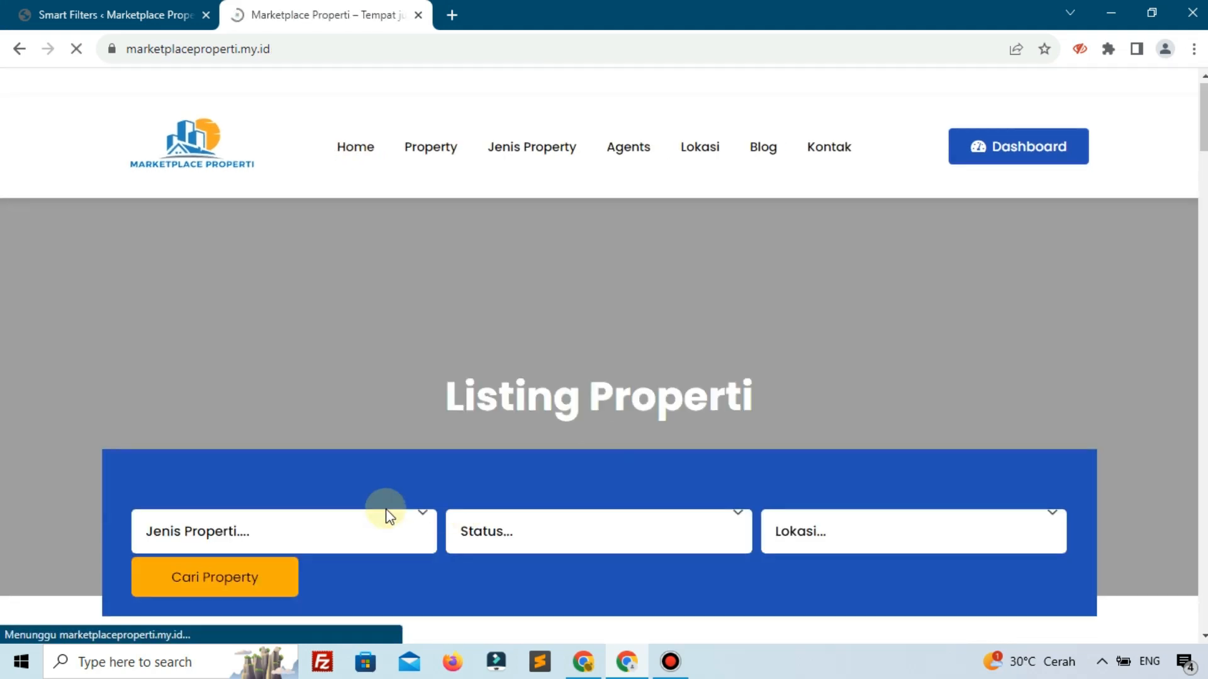
pyautogui.scroll(-2, 385, 513)
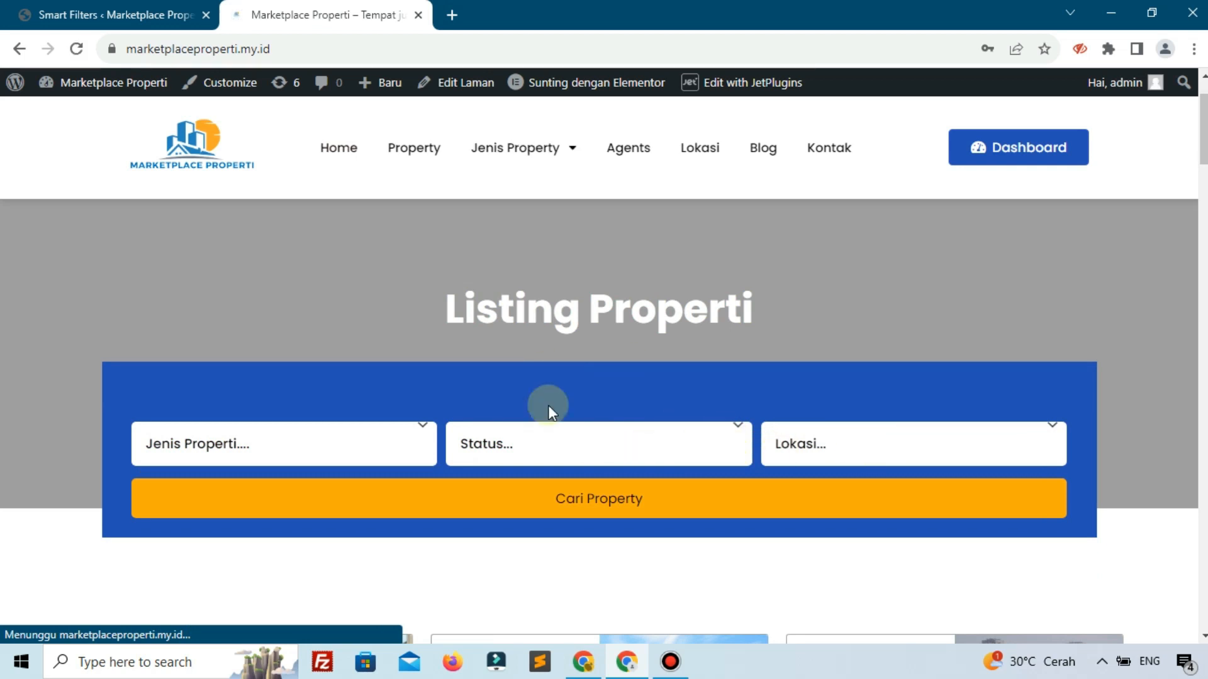
# Return to the WordPress filter editor and add a first hierarchy level labelled "Tipe" with the placeholder "Jenis Properi...".
pyautogui.click(165, 8)
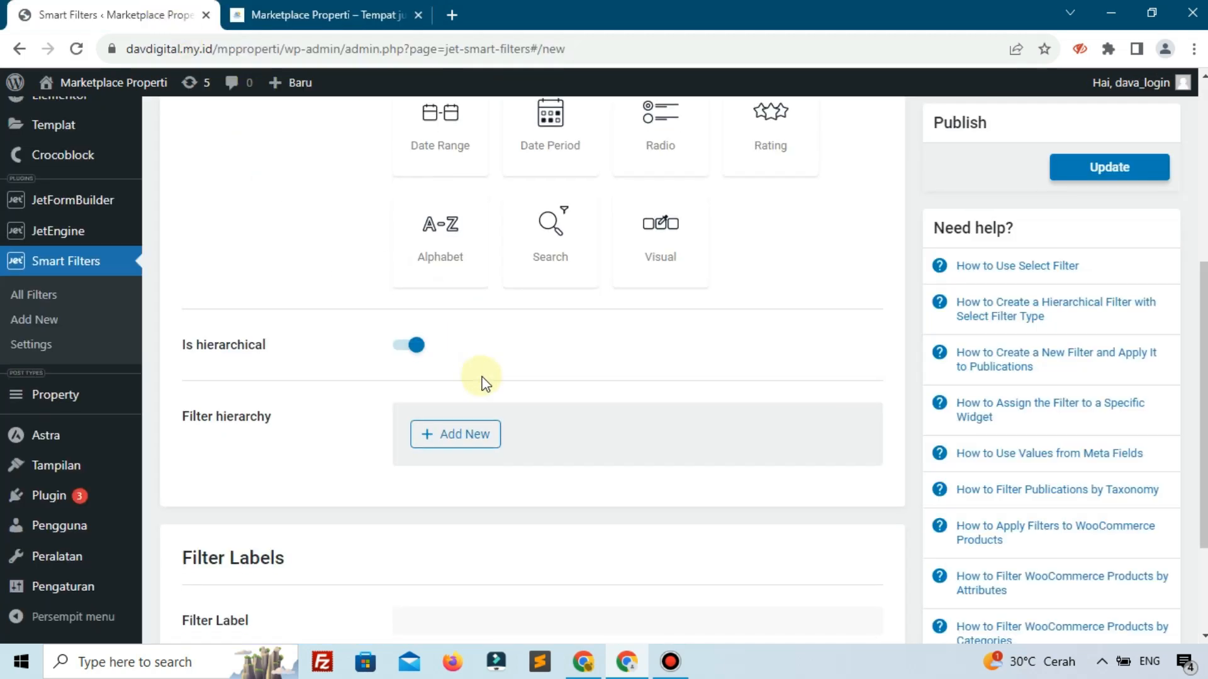
pyautogui.scroll(-3, 478, 374)
pyautogui.click(435, 288)
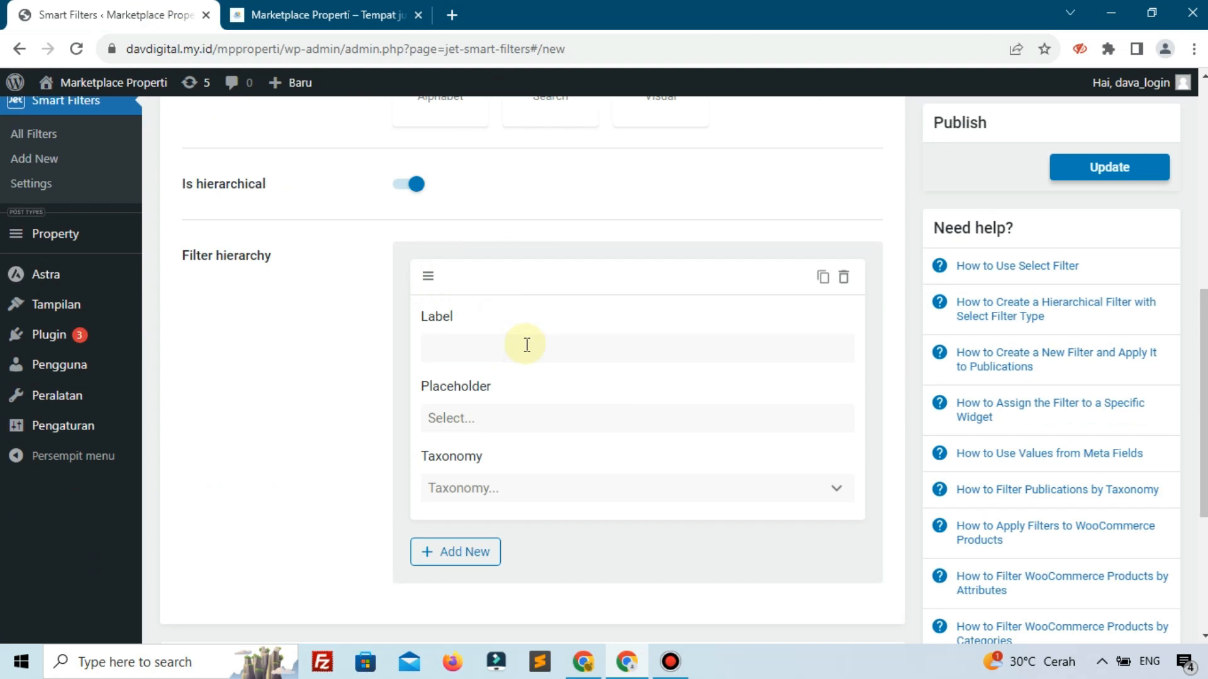
pyautogui.click(318, 13)
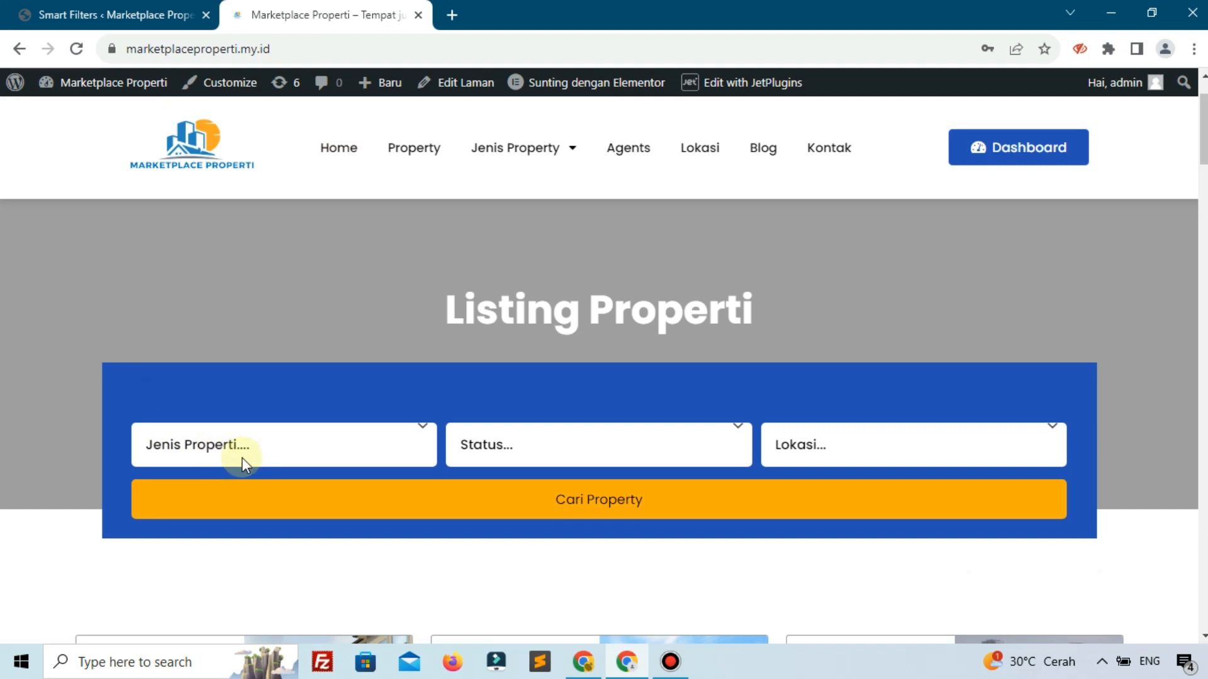
pyautogui.click(104, 7)
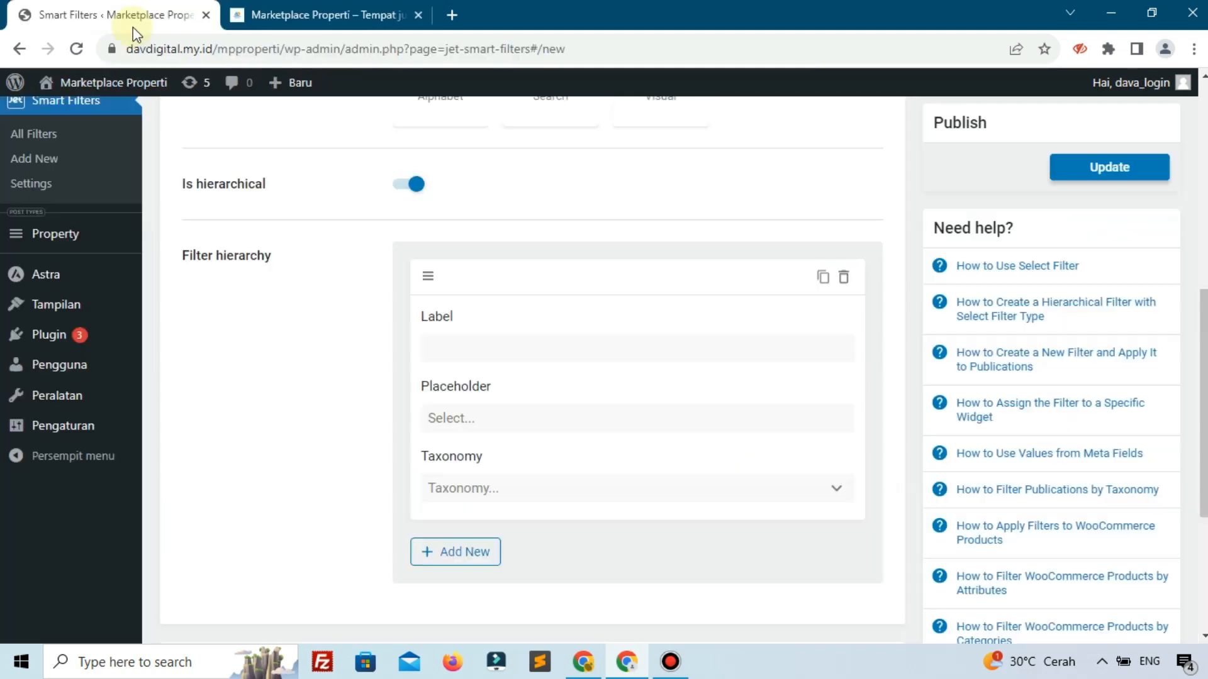
pyautogui.click(468, 347)
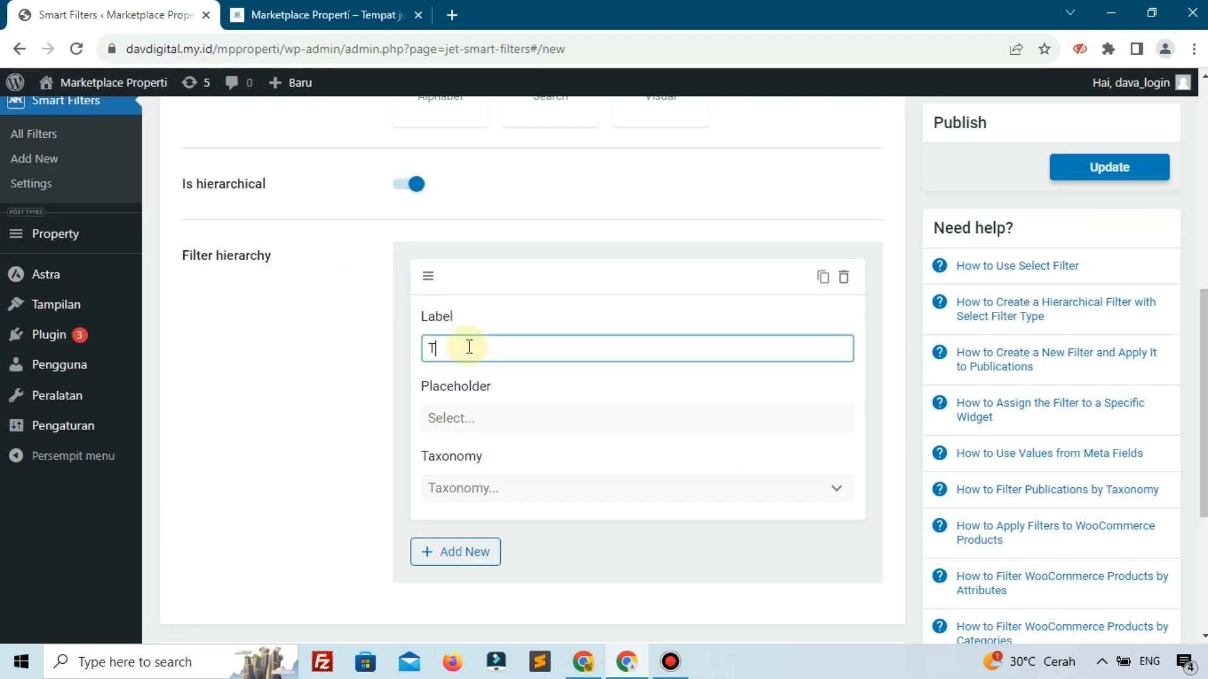
pyautogui.click(520, 419)
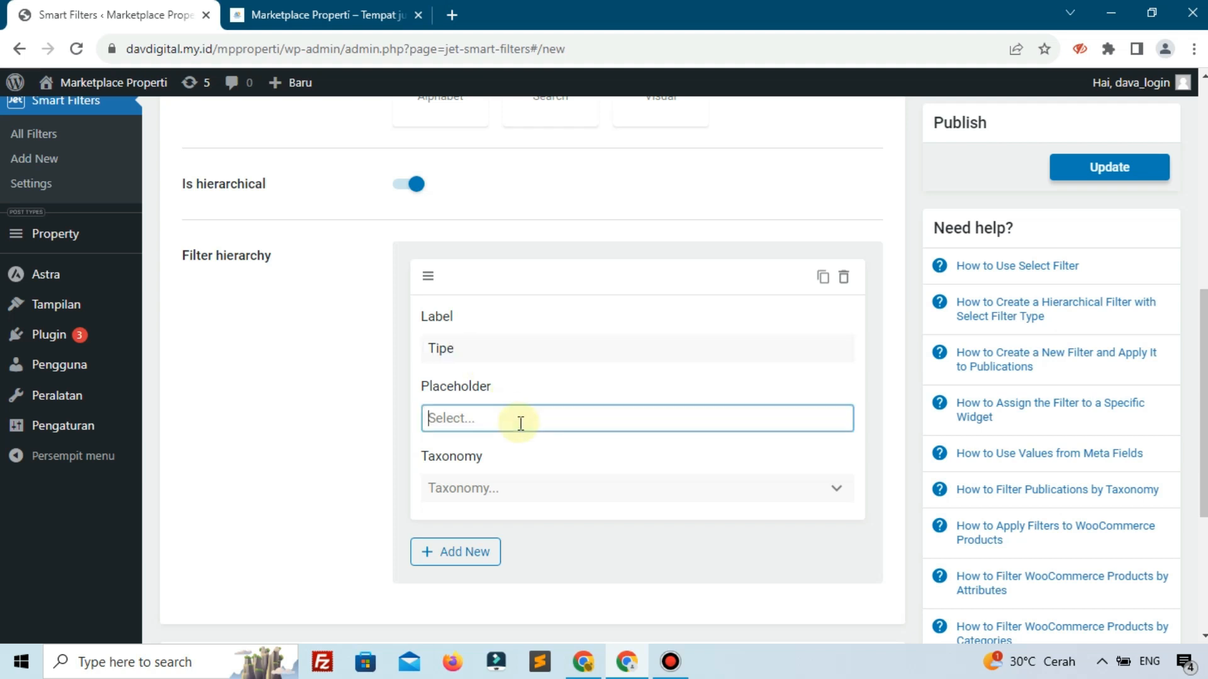
pyautogui.write('J')
# Set the taxonomy of the "Tipe" hierarchy level to Jenis Property.
pyautogui.click(598, 494)
pyautogui.click(597, 489)
pyautogui.scroll(-3, 599, 444)
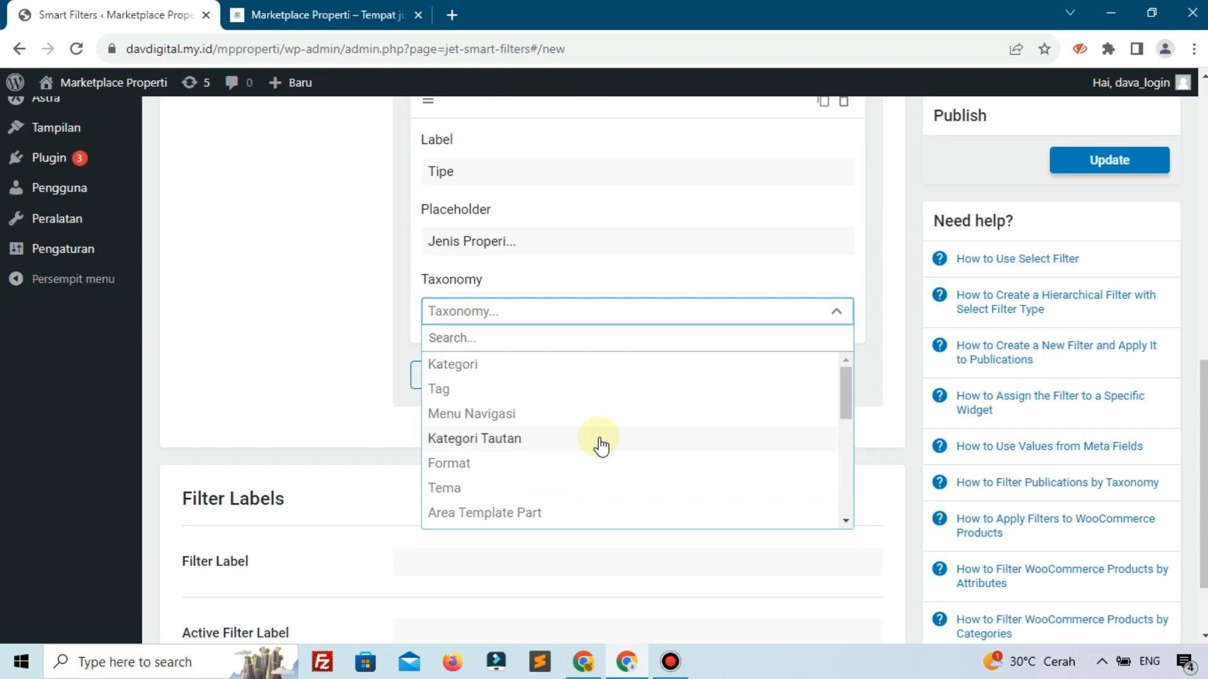
pyautogui.scroll(-5, 601, 444)
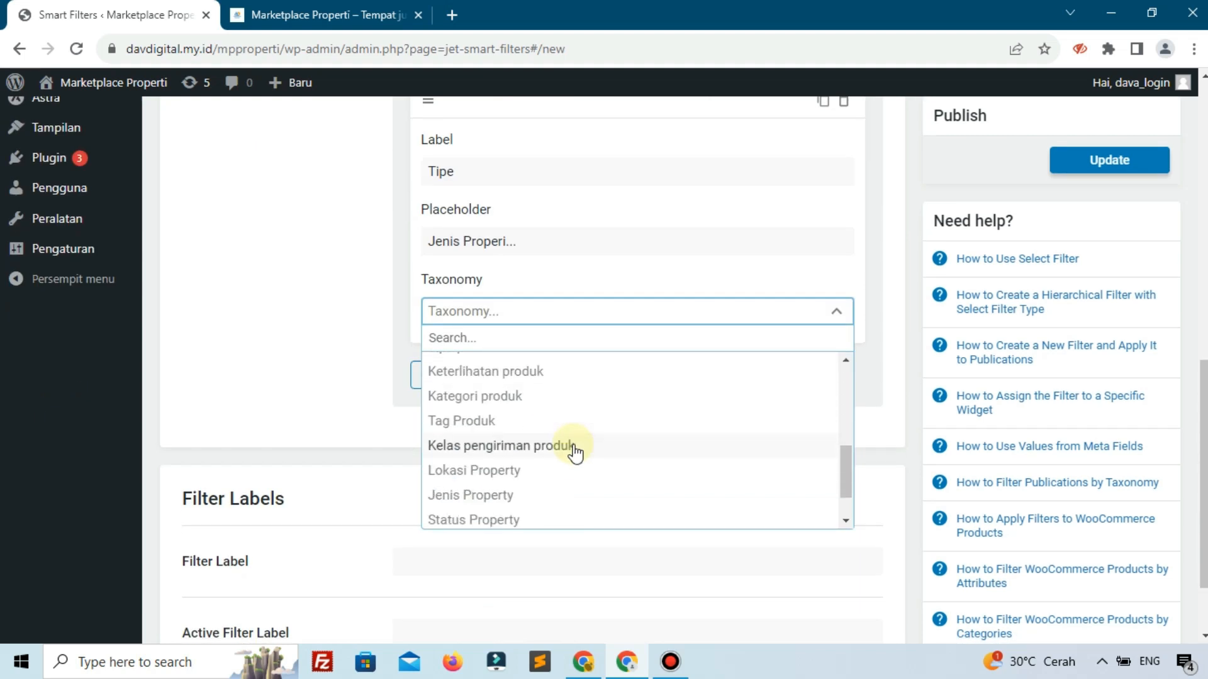
pyautogui.click(529, 502)
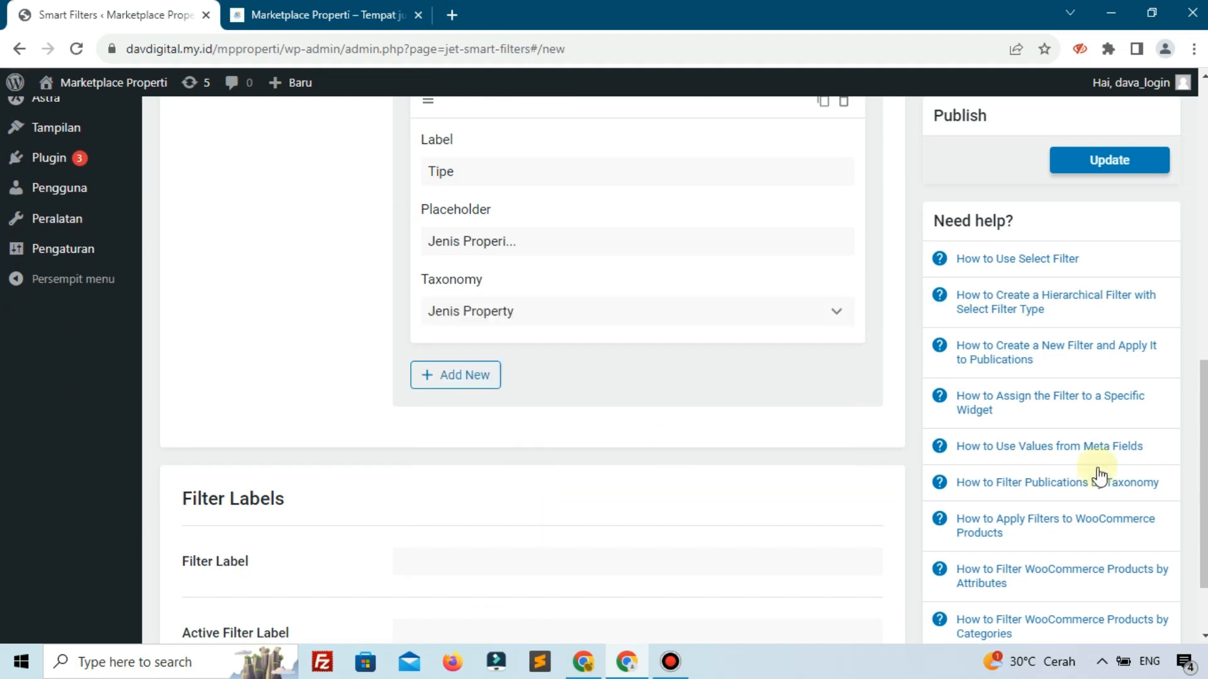
# Add a second hierarchy level labelled "Status" with the placeholder "Status...", checking the field order on the reference site.
pyautogui.click(464, 378)
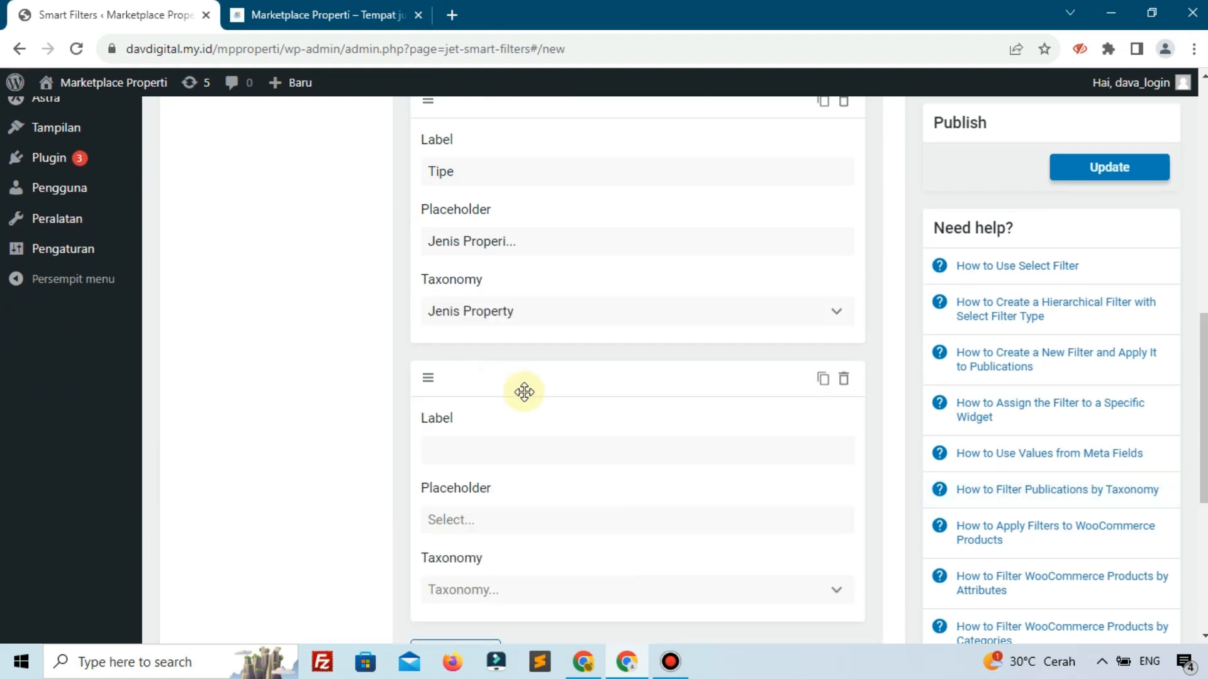
pyautogui.click(258, 14)
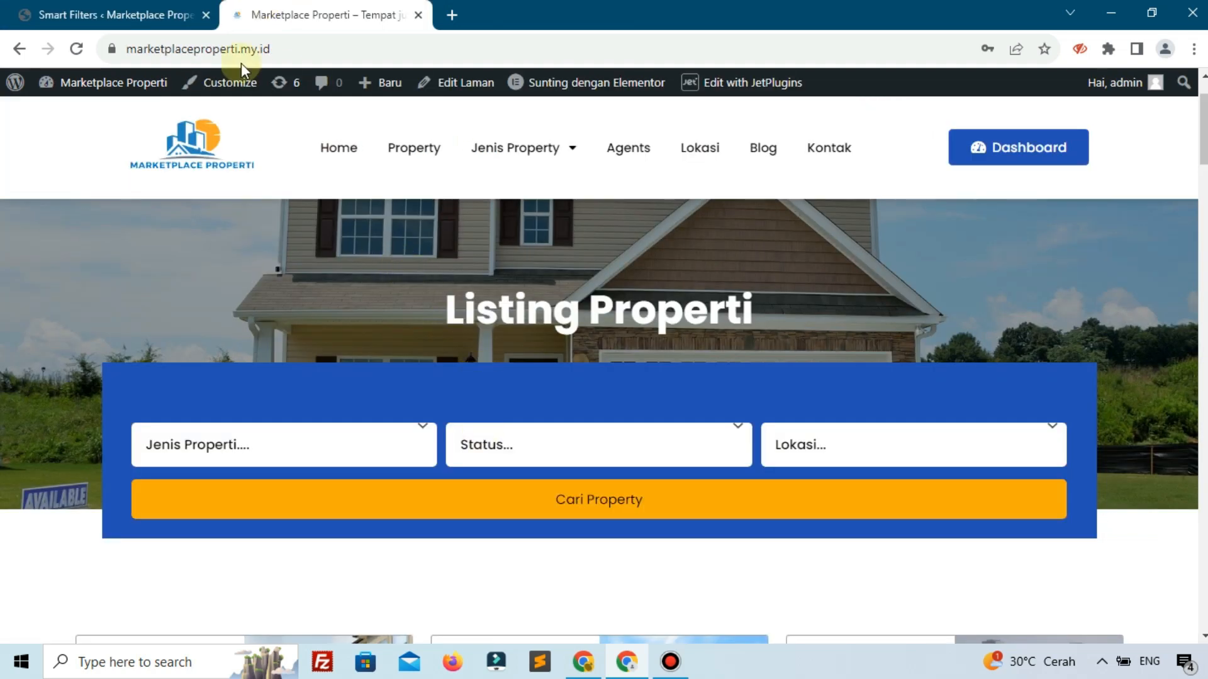
pyautogui.click(70, 14)
pyautogui.click(523, 460)
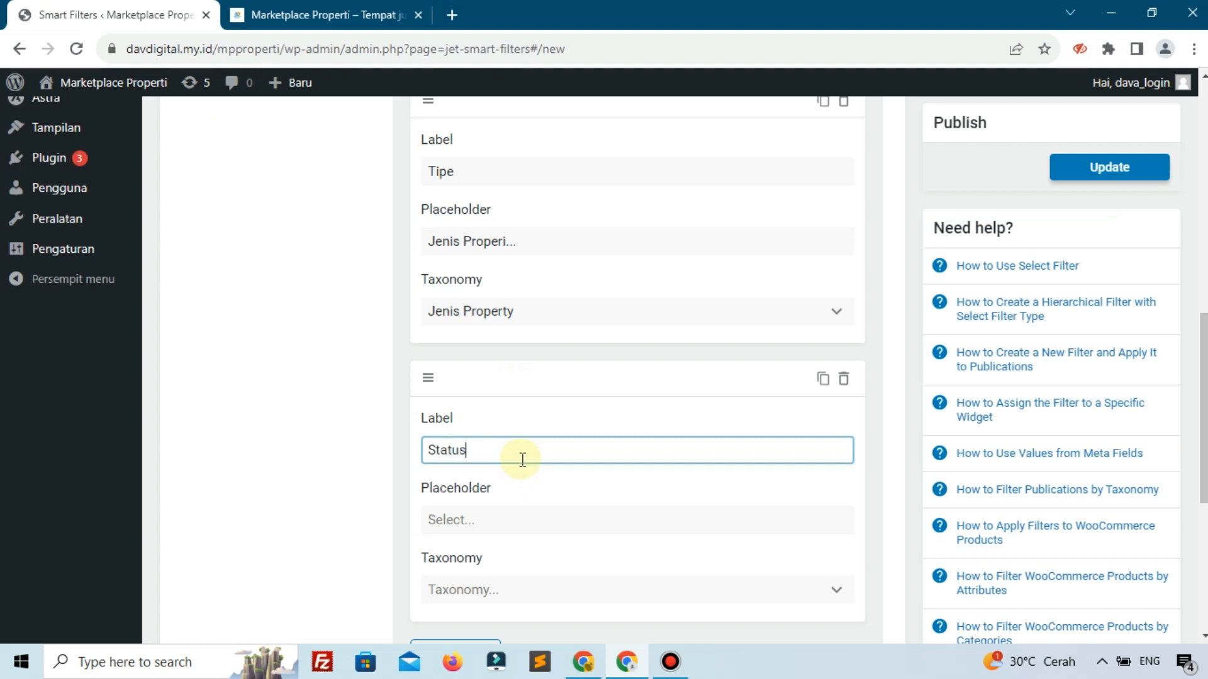
pyautogui.doubleClick(522, 459)
pyautogui.hotkey('ctrl', 'c')
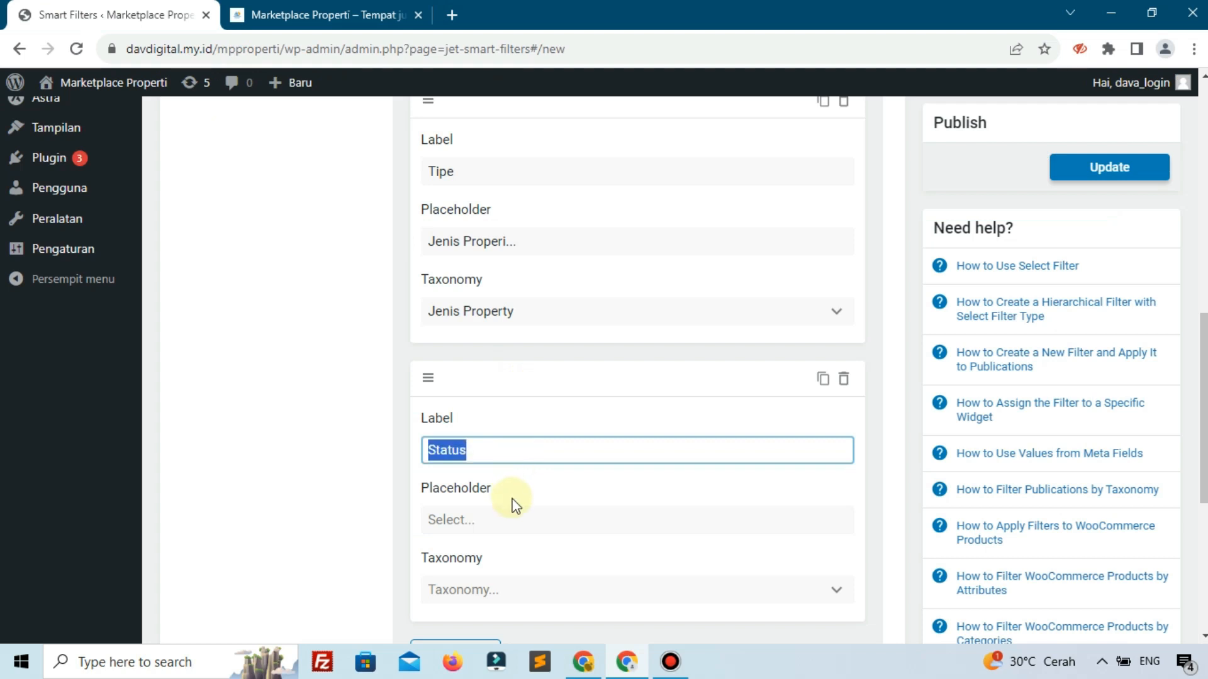
pyautogui.click(521, 530)
pyautogui.hotkey('ctrl', 'v')
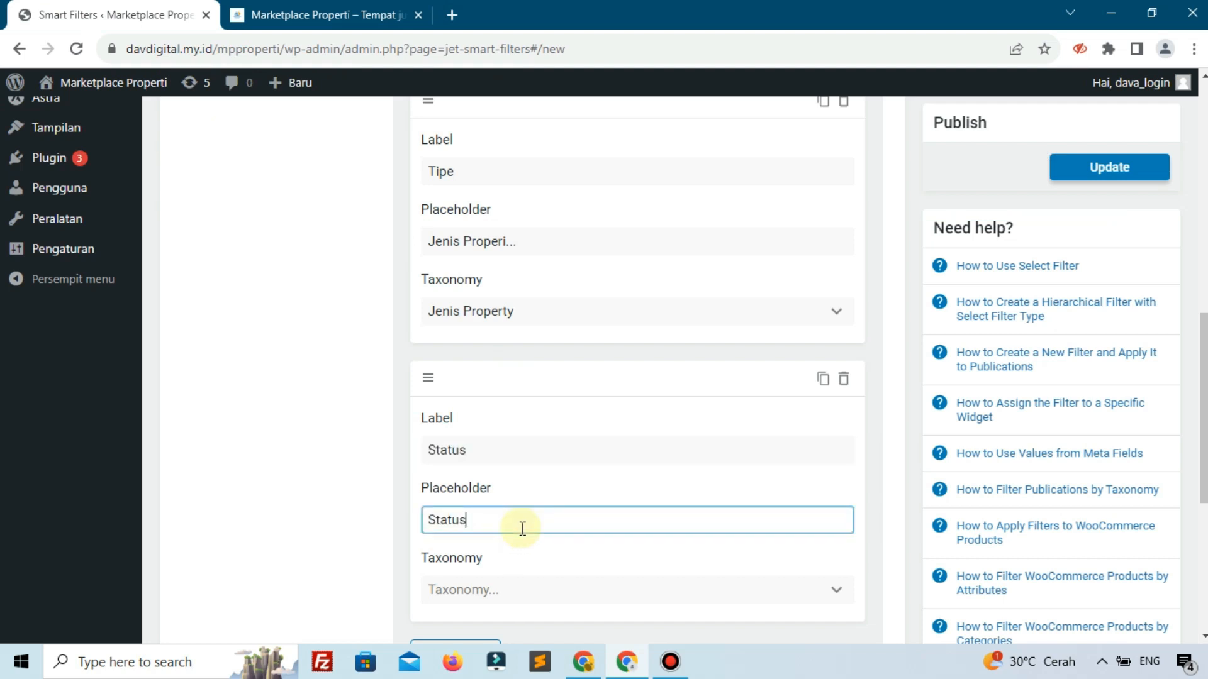
pyautogui.scroll(-4, 521, 527)
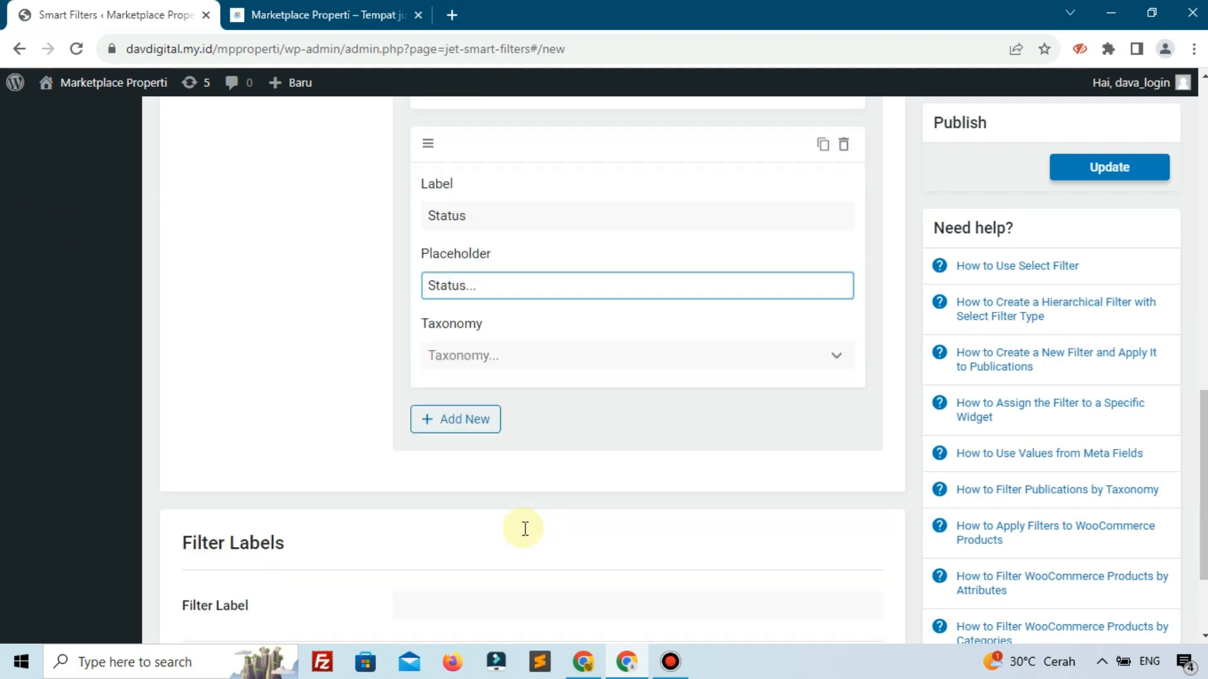
# Set the taxonomy of the "Status" hierarchy level to Status Property.
pyautogui.click(525, 310)
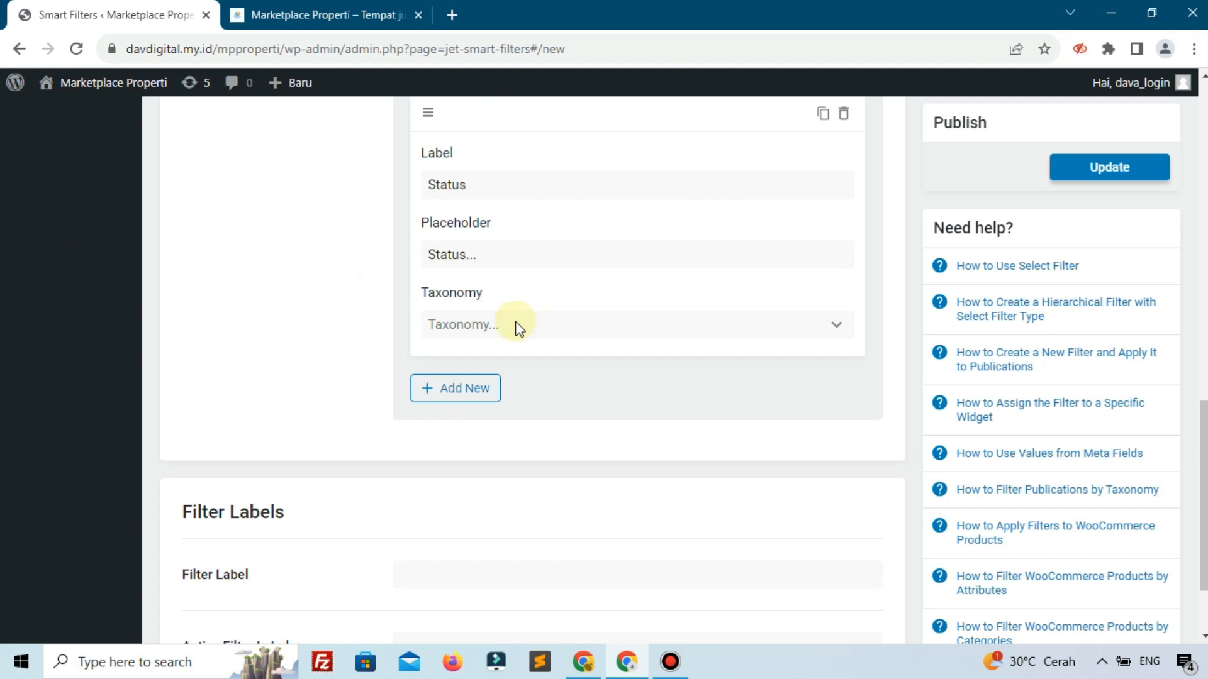
pyautogui.click(516, 328)
pyautogui.scroll(-5, 488, 478)
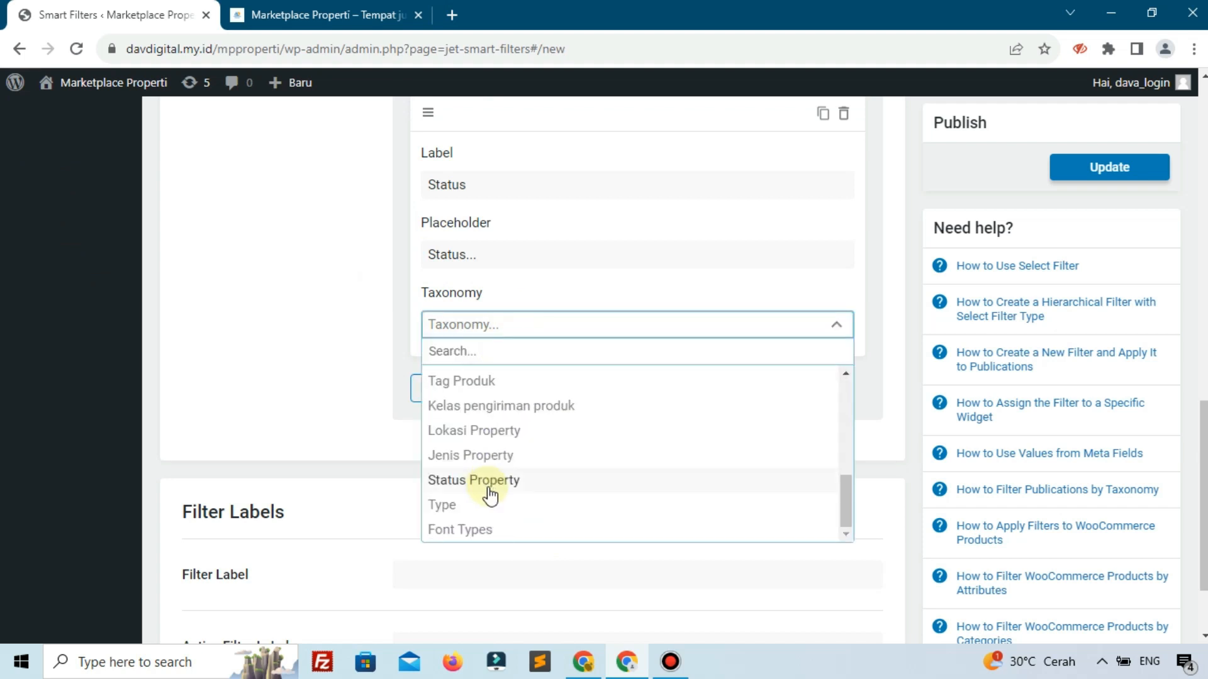
pyautogui.click(489, 489)
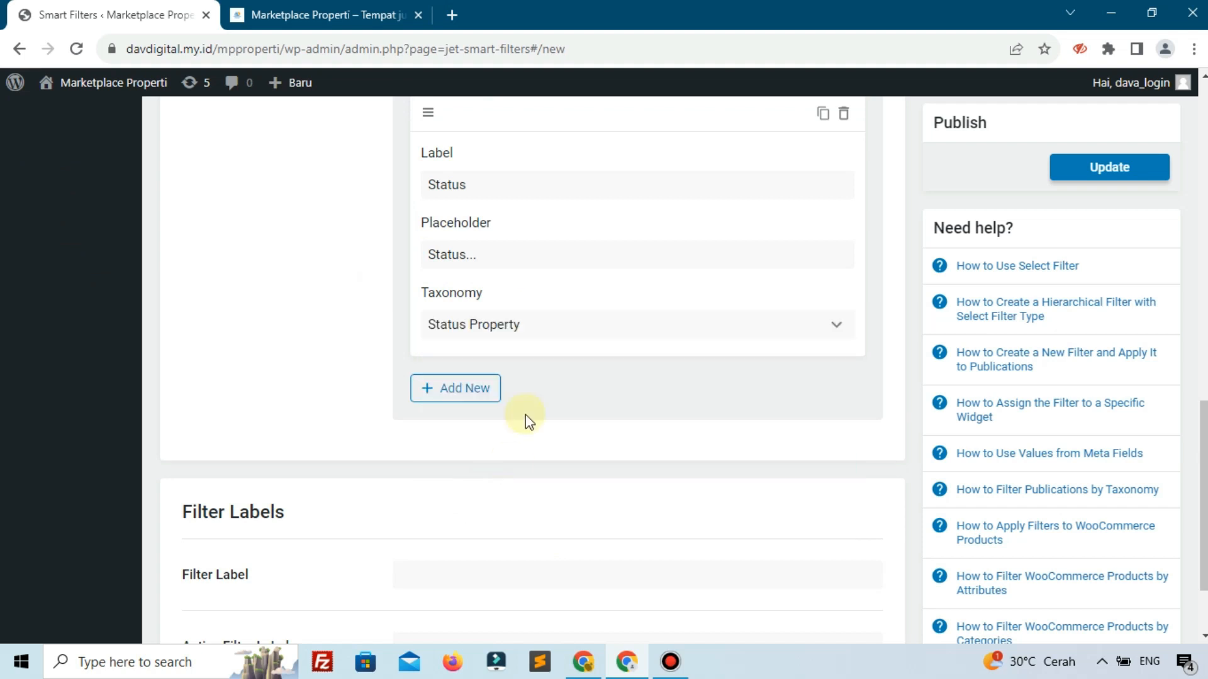
# Add a third hierarchy level labelled "Lokasi" with the placeholder "Lokasi...".
pyautogui.click(462, 391)
pyautogui.click(491, 456)
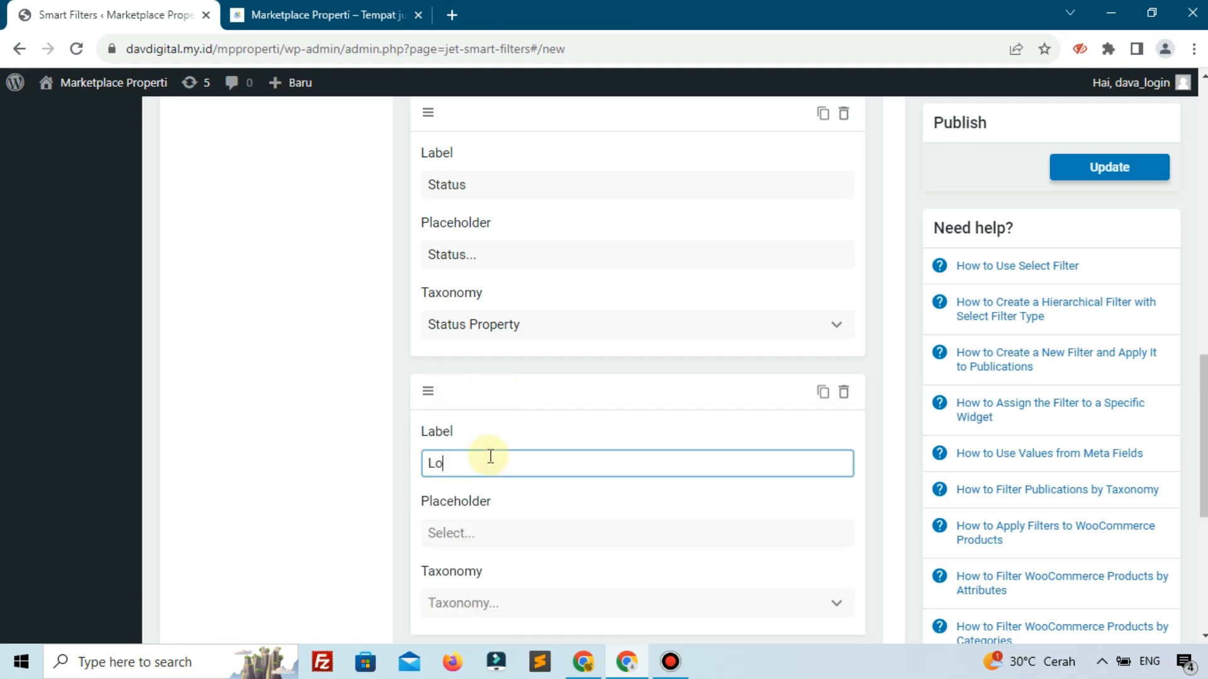
pyautogui.write('Lokasi')
pyautogui.hotkey('ctrl', 'a')
pyautogui.hotkey('ctrl', 'c')
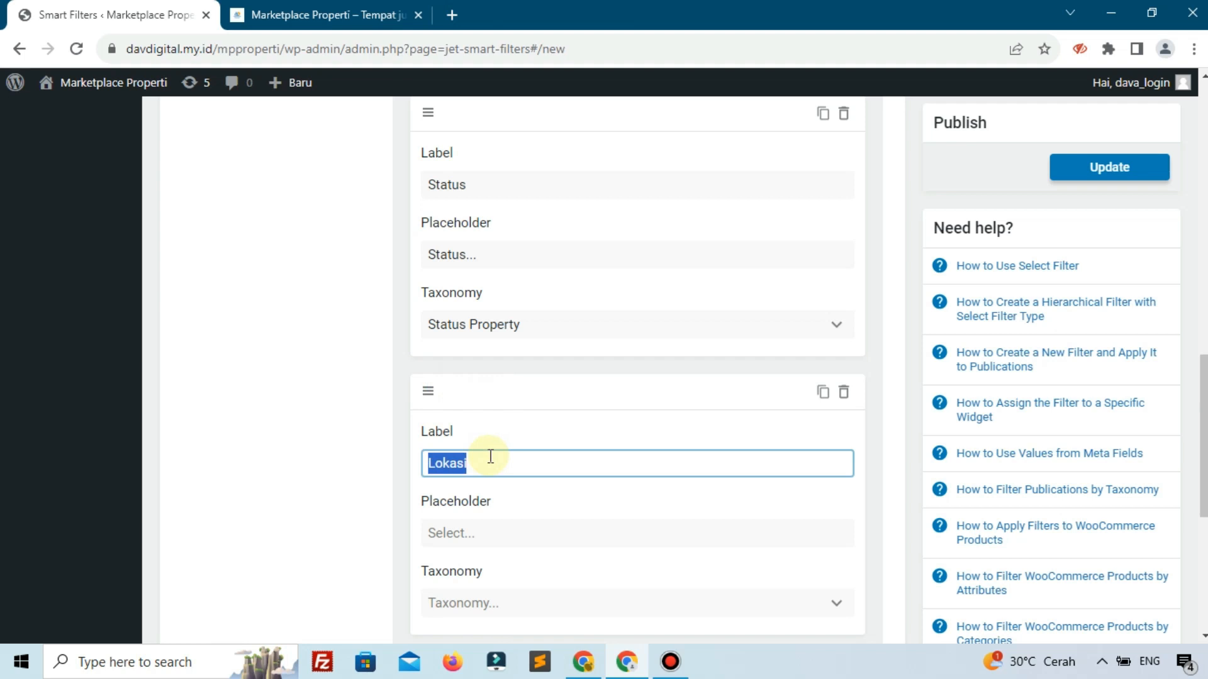
pyautogui.click(475, 534)
pyautogui.hotkey('ctrl', 'v')
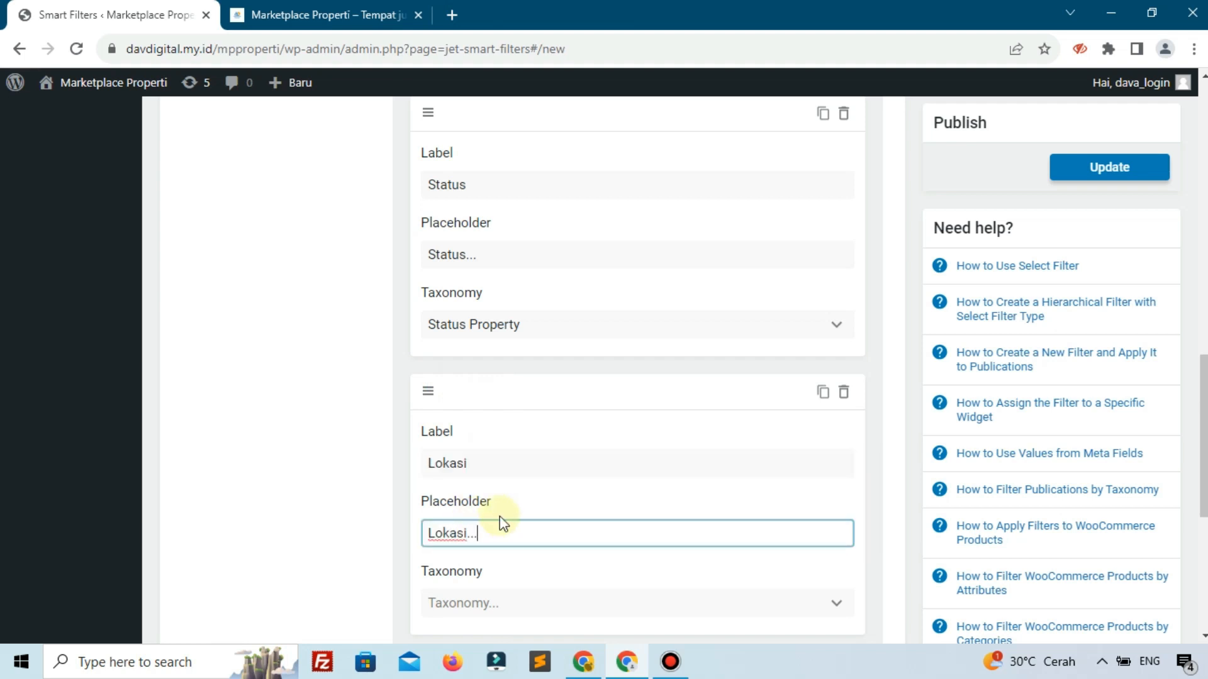
pyautogui.write('...')
# Set the taxonomy of the "Lokasi" hierarchy level to Lokasi Property.
pyautogui.scroll(-4, 534, 516)
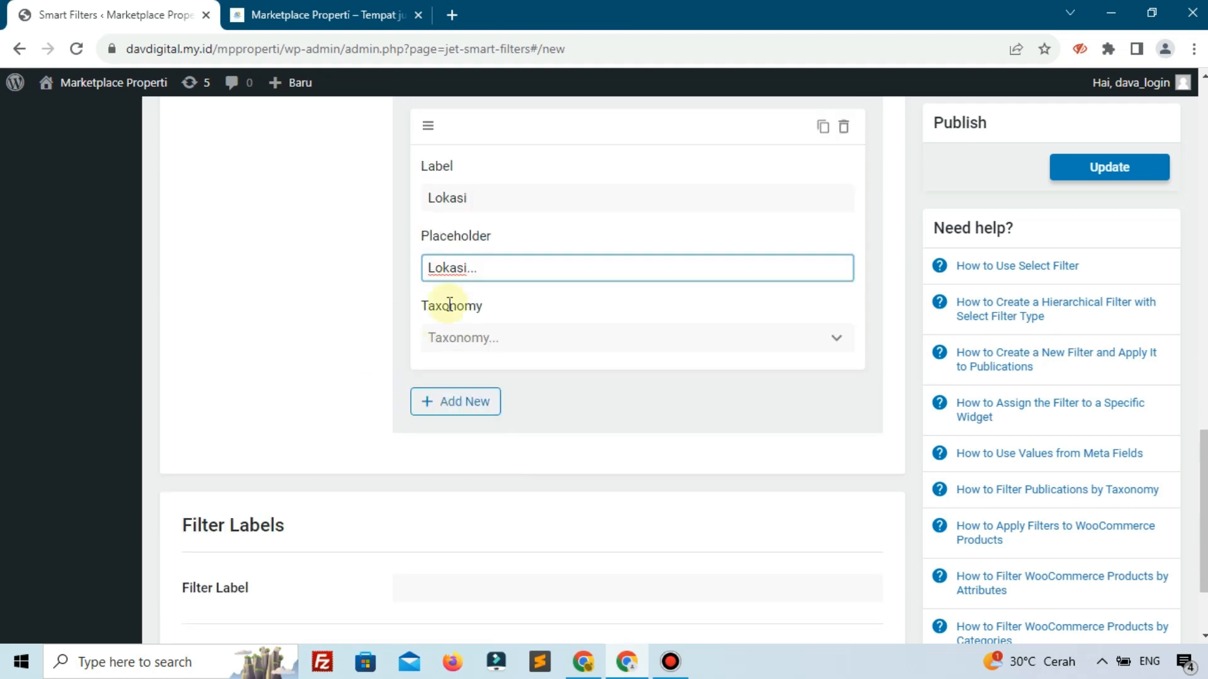
pyautogui.click(520, 337)
pyautogui.scroll(-5, 499, 453)
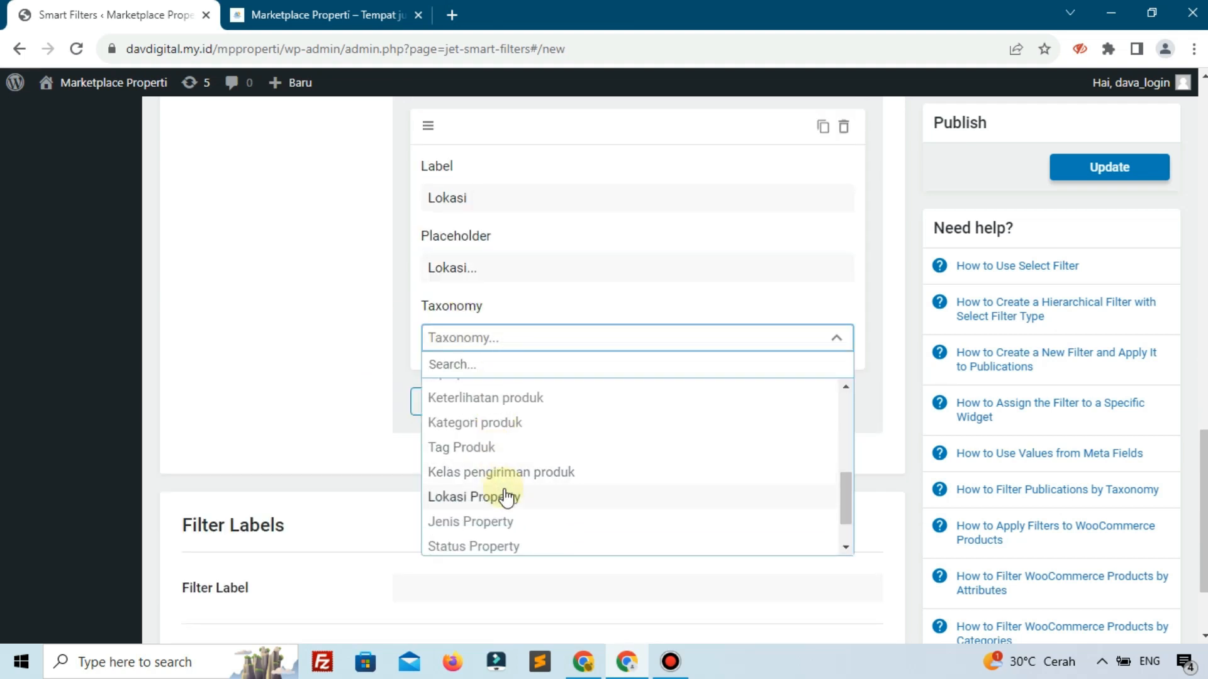
pyautogui.click(506, 497)
# Copy the filter's name into both the Filter Label and the Active Filter Label.
pyautogui.scroll(-1, 502, 494)
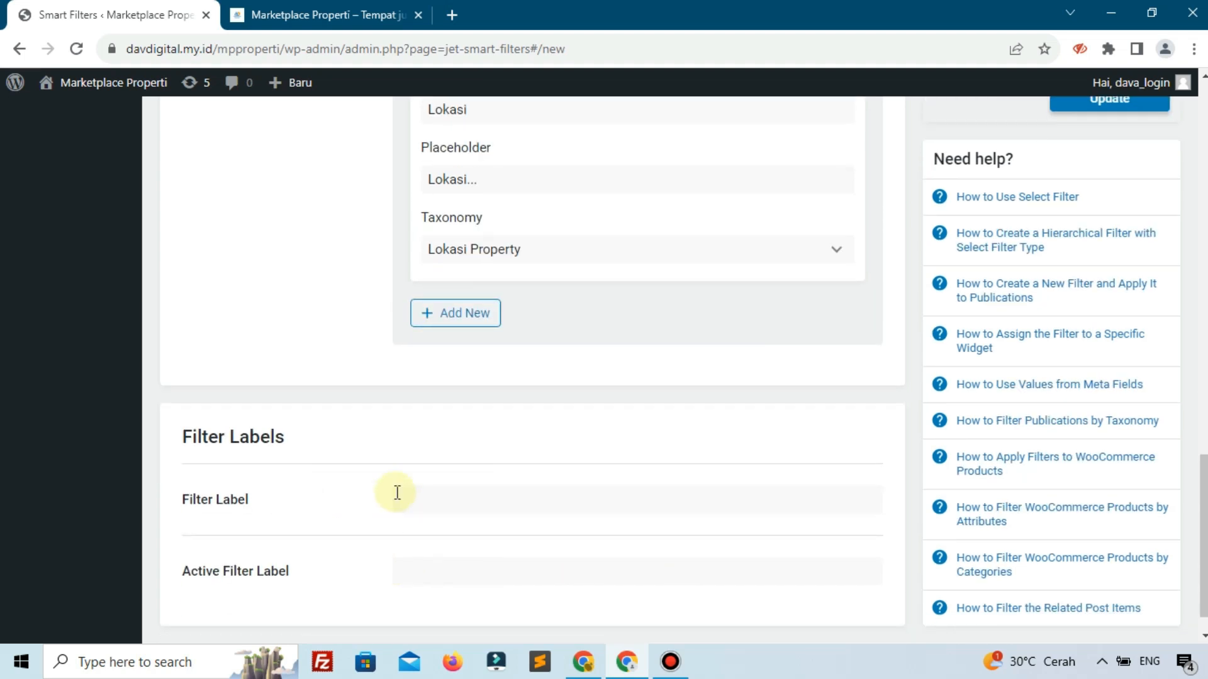
pyautogui.scroll(6, 395, 499)
pyautogui.scroll(3, 397, 493)
pyautogui.click(448, 201)
pyautogui.hotkey('ctrl', 'a')
pyautogui.hotkey('ctrl', 'c')
pyautogui.scroll(-15, 447, 208)
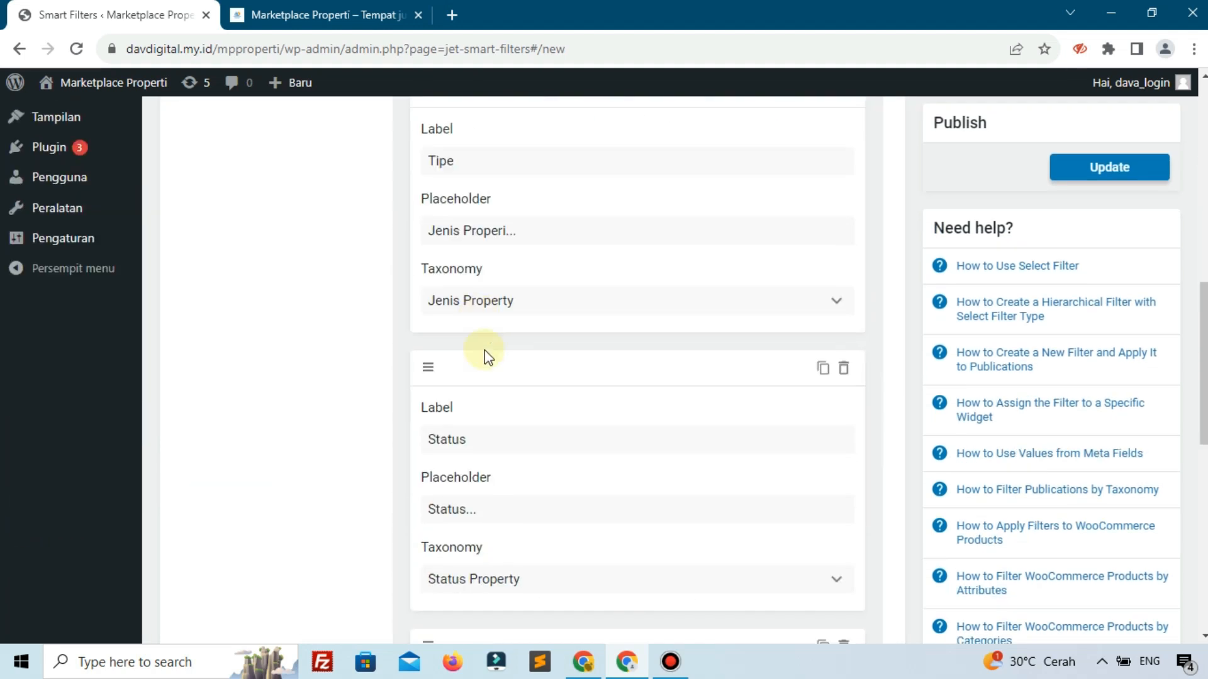
pyautogui.click(651, 468)
pyautogui.hotkey('ctrl', 'v')
pyautogui.click(615, 522)
pyautogui.hotkey('ctrl', 'v')
# Save the Main Filter and go back to the list of all Smart Filters.
pyautogui.scroll(10, 616, 523)
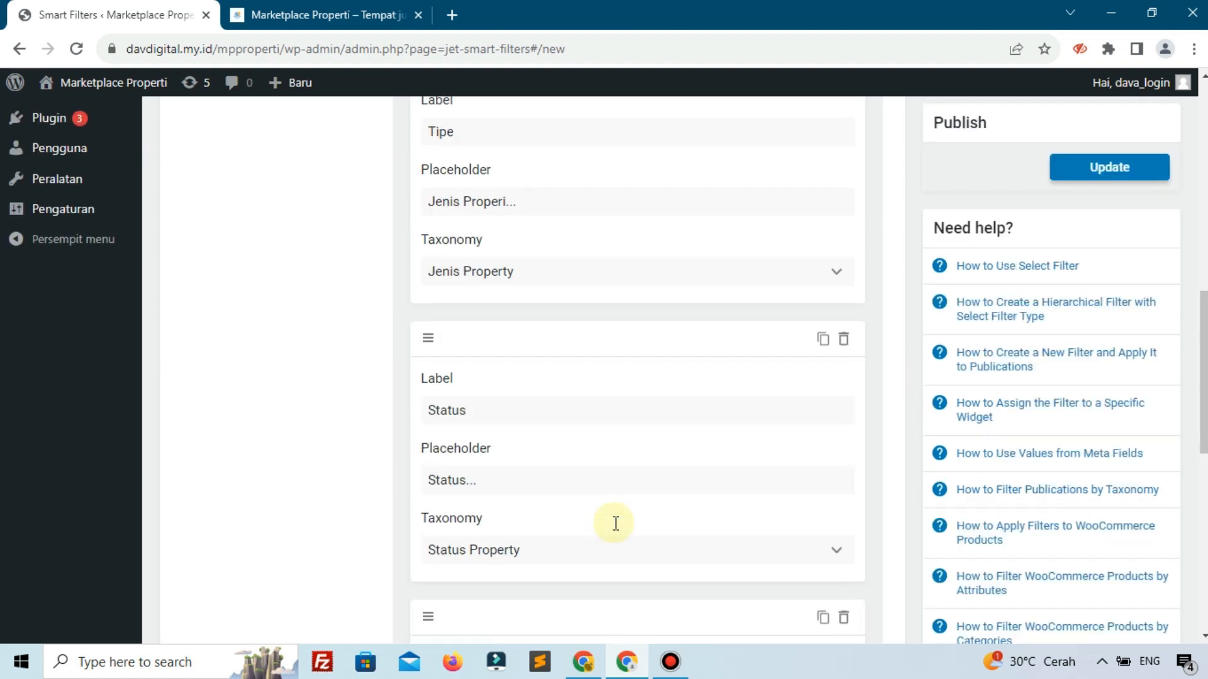
pyautogui.scroll(10, 616, 524)
pyautogui.click(1082, 167)
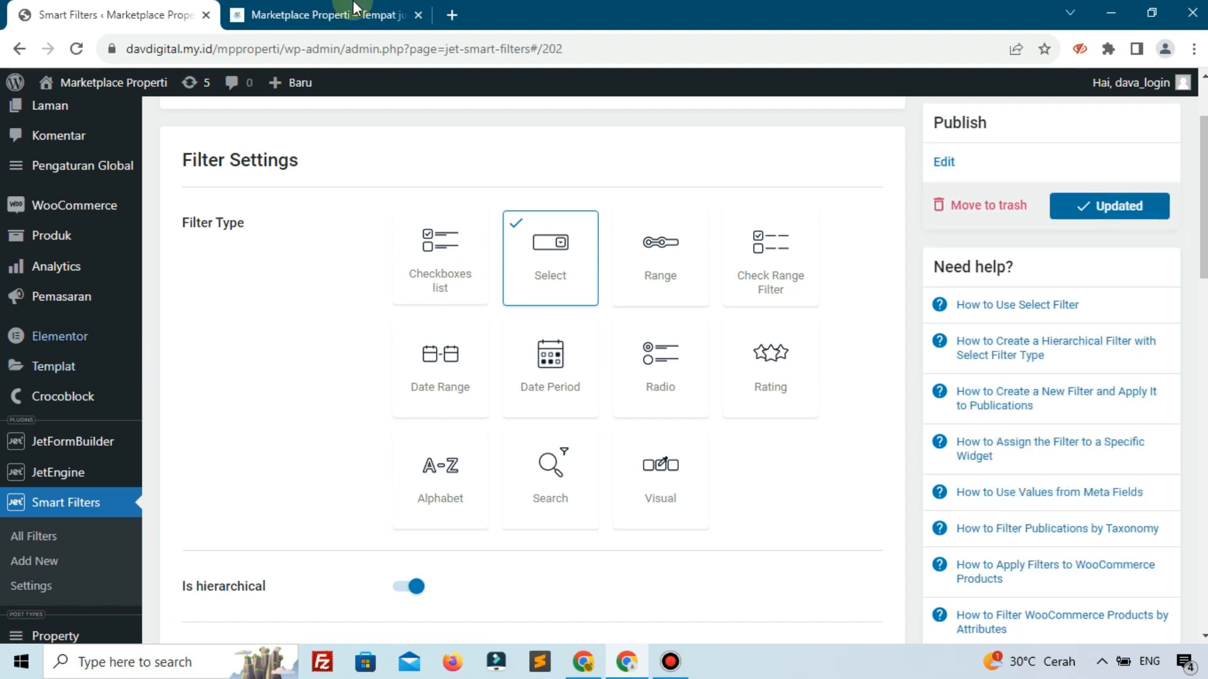
pyautogui.click(36, 535)
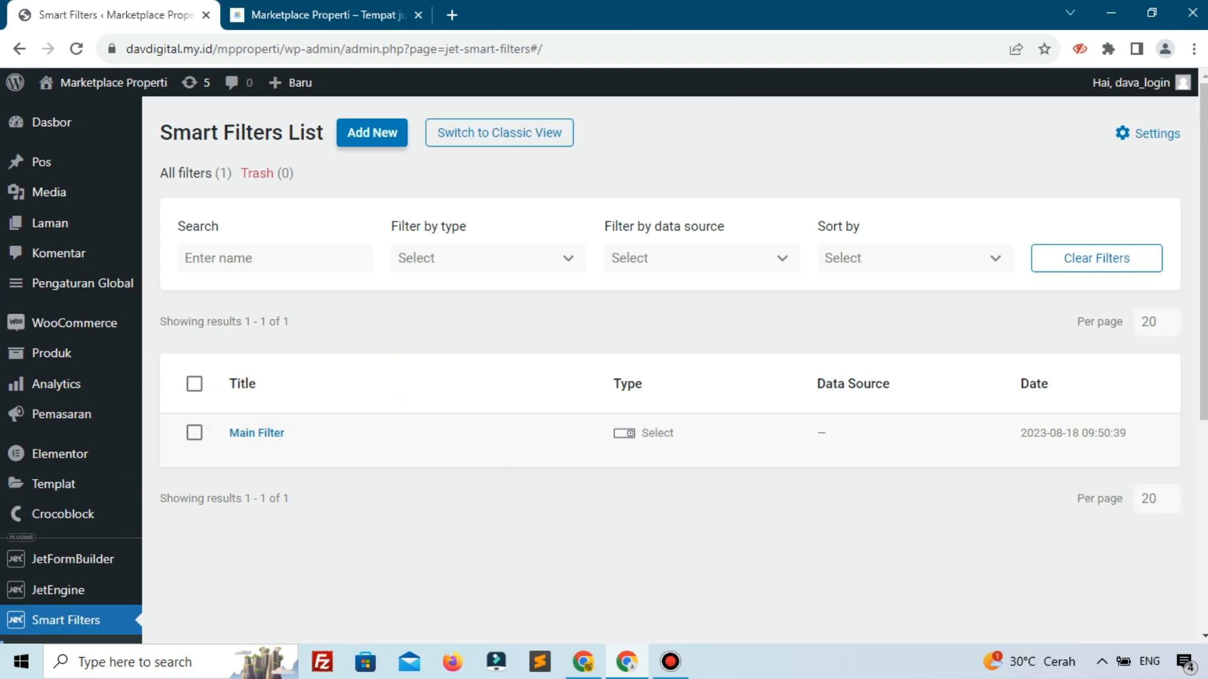
# Start another new smart filter, check the Jenis Property entry on the reference site, and name the filter "Filter Jenis Property".
pyautogui.hotkey('alt', 'Tab')
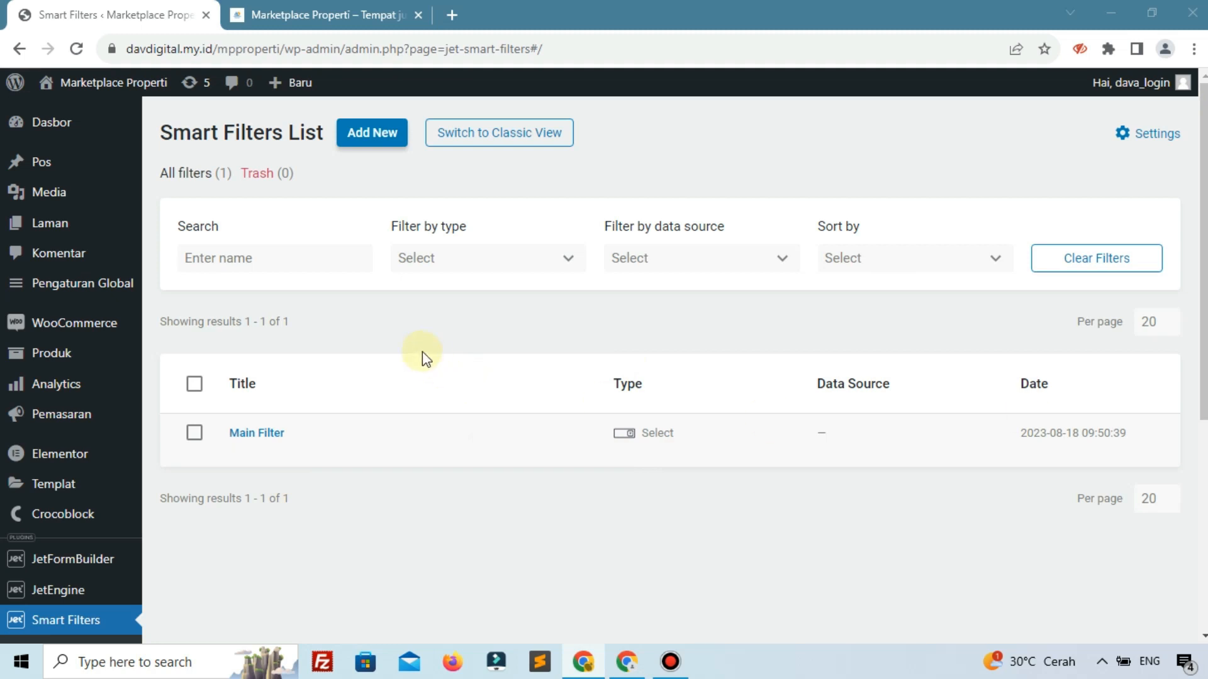
pyautogui.click(377, 134)
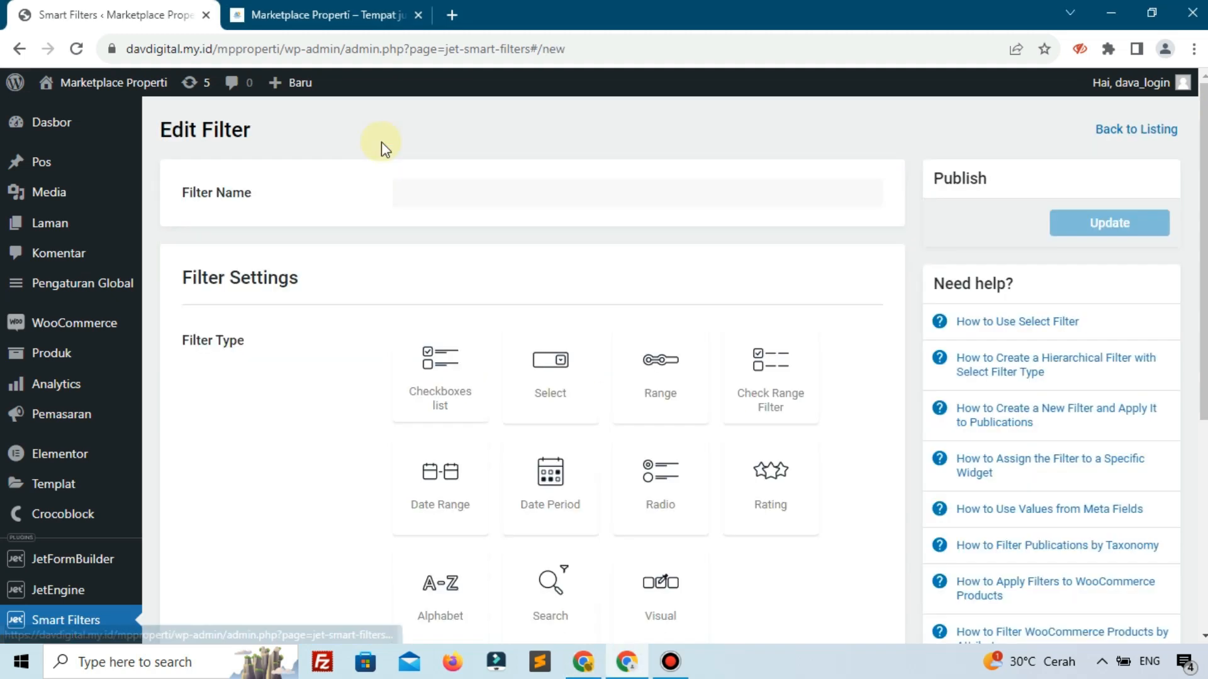
pyautogui.click(445, 193)
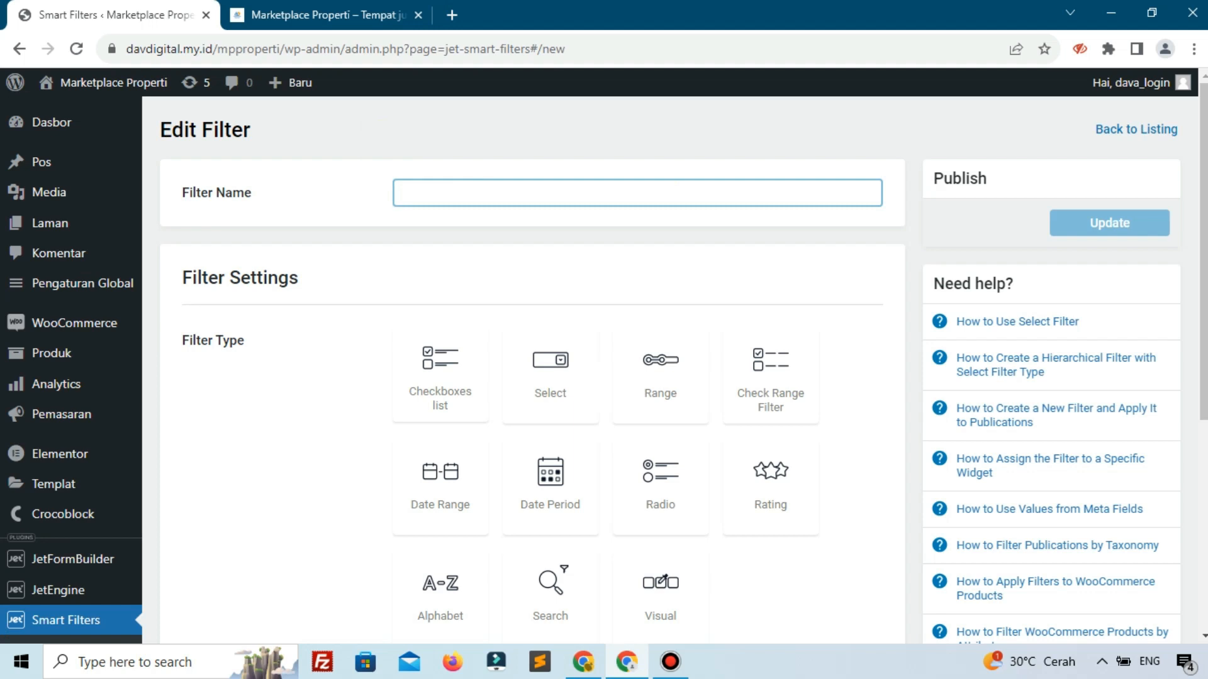
pyautogui.hotkey('alt', 'Tab')
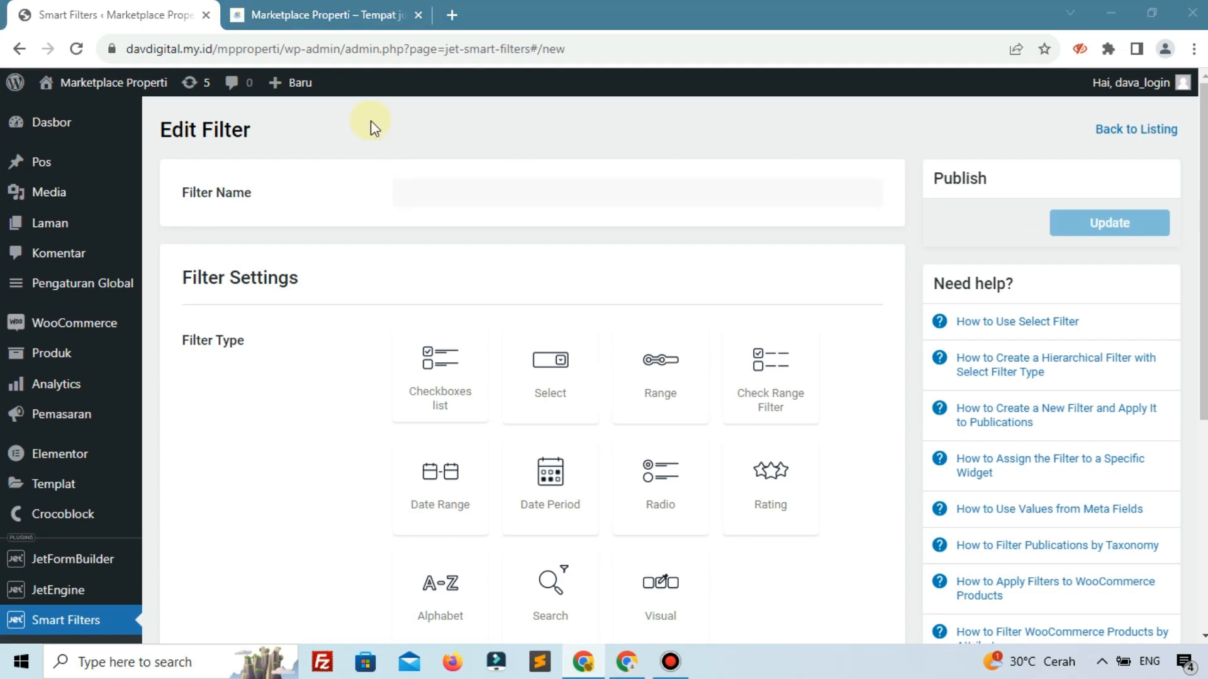
pyautogui.click(310, 12)
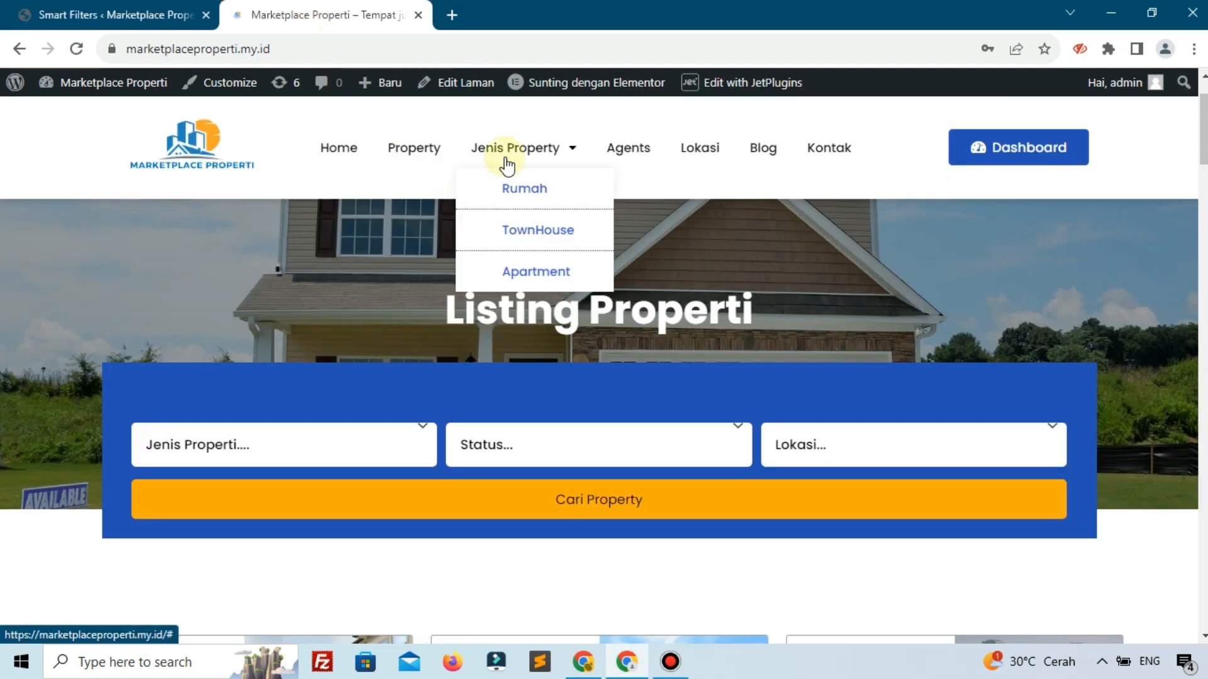
pyautogui.click(146, 9)
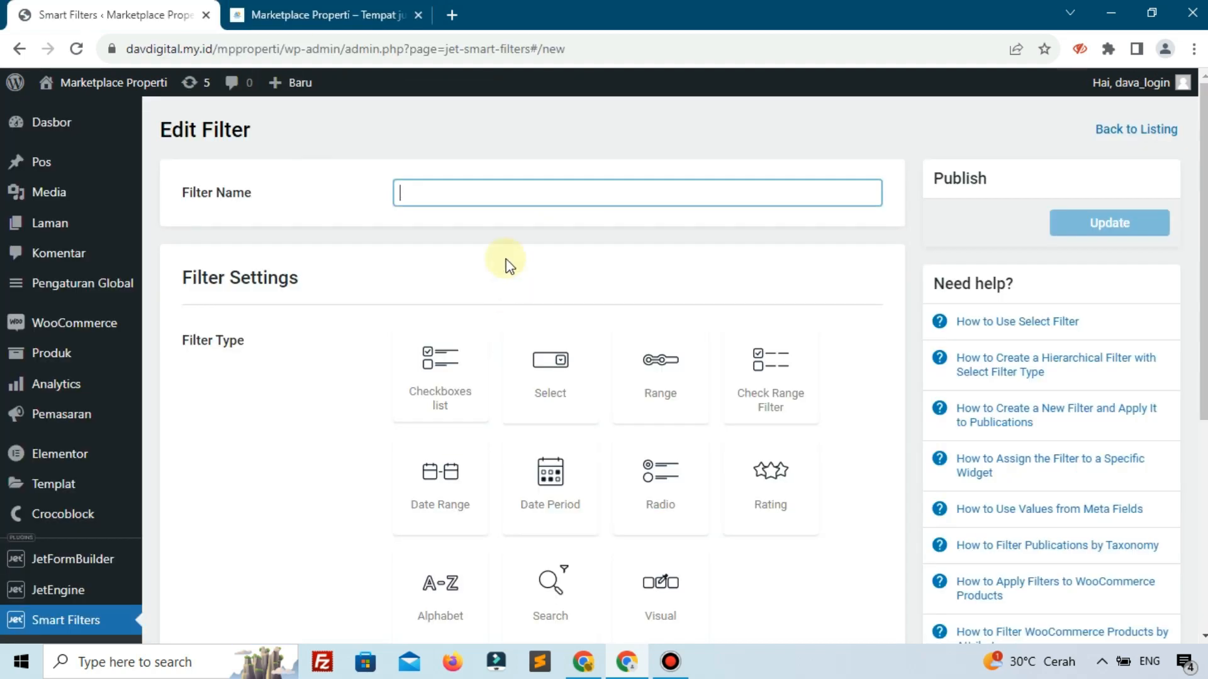
pyautogui.write('Filter Jenis Property')
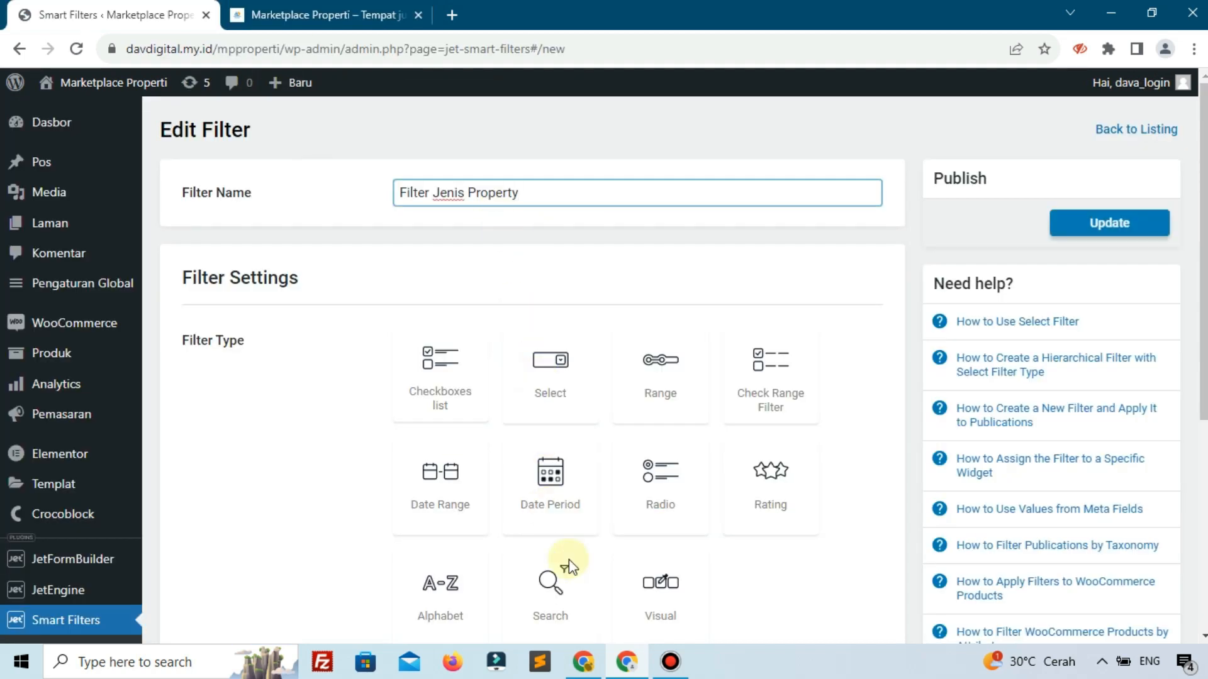
# Set the filter type to Select, make the filter hierarchical and add the first hierarchy level.
pyautogui.click(671, 662)
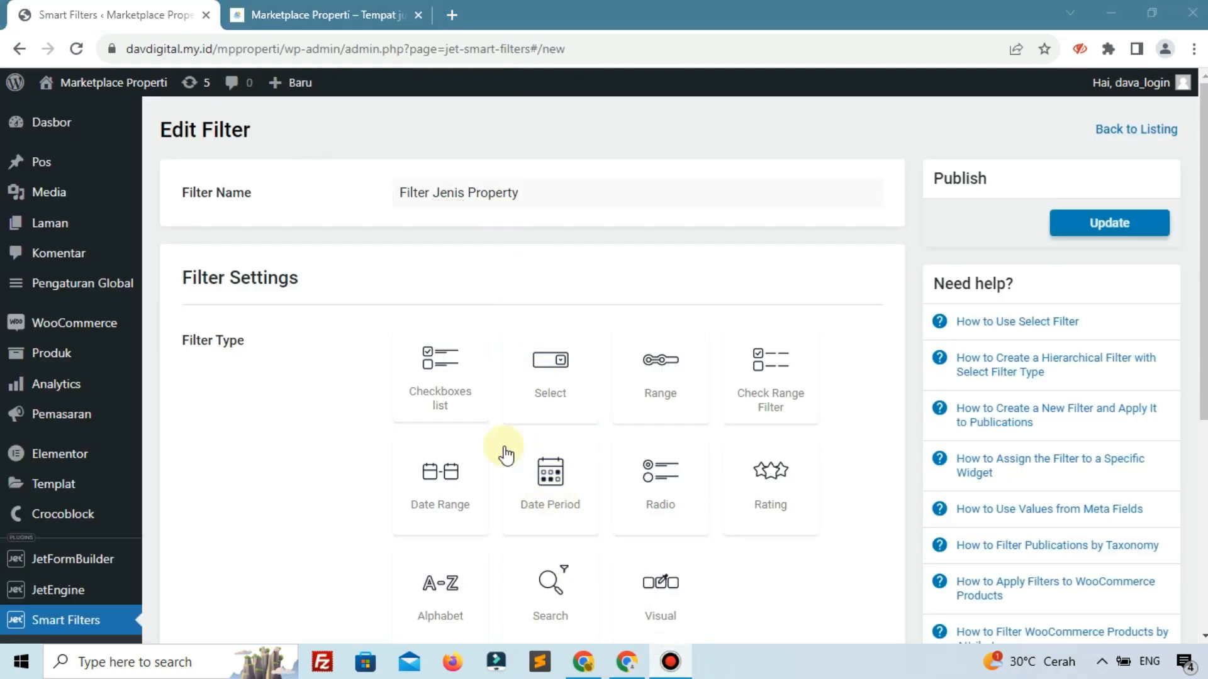
pyautogui.click(527, 373)
pyautogui.scroll(-7, 527, 373)
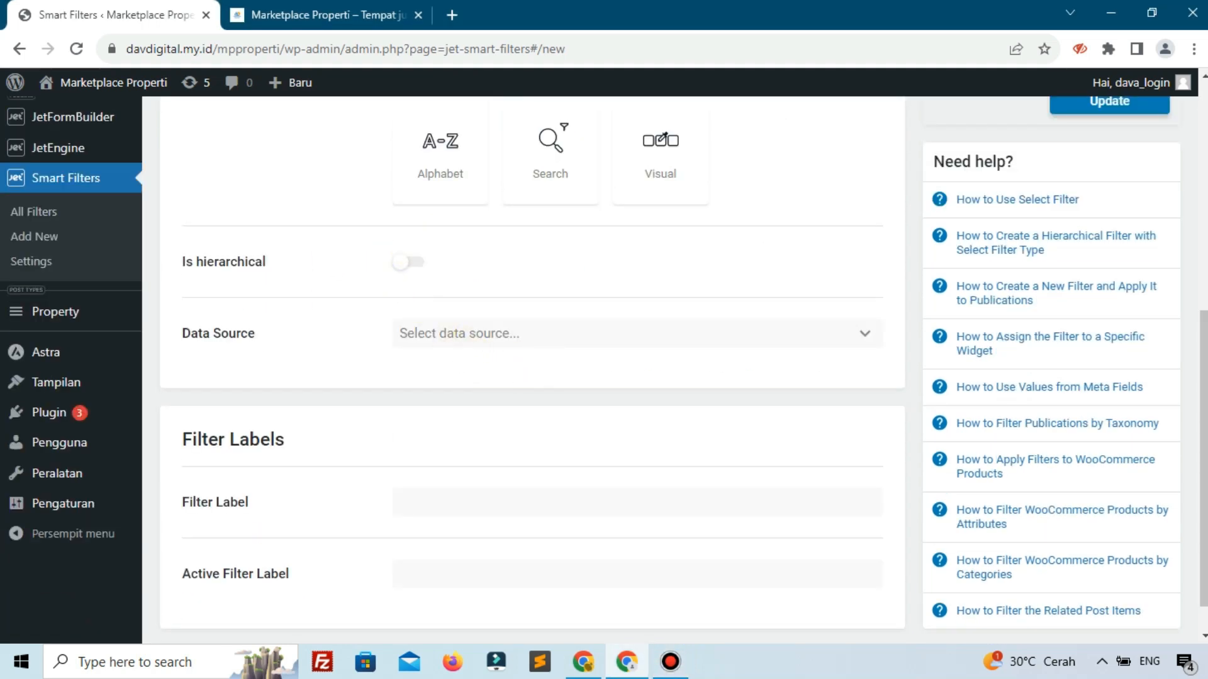
pyautogui.click(407, 264)
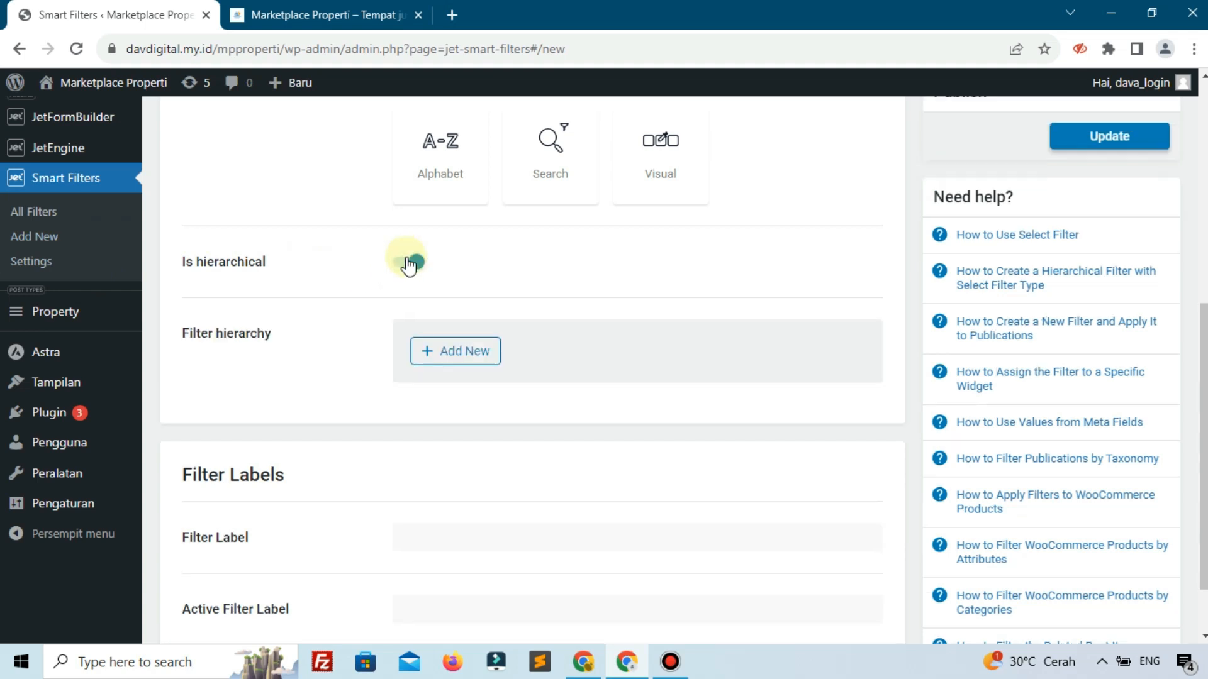
pyautogui.click(455, 351)
pyautogui.click(485, 424)
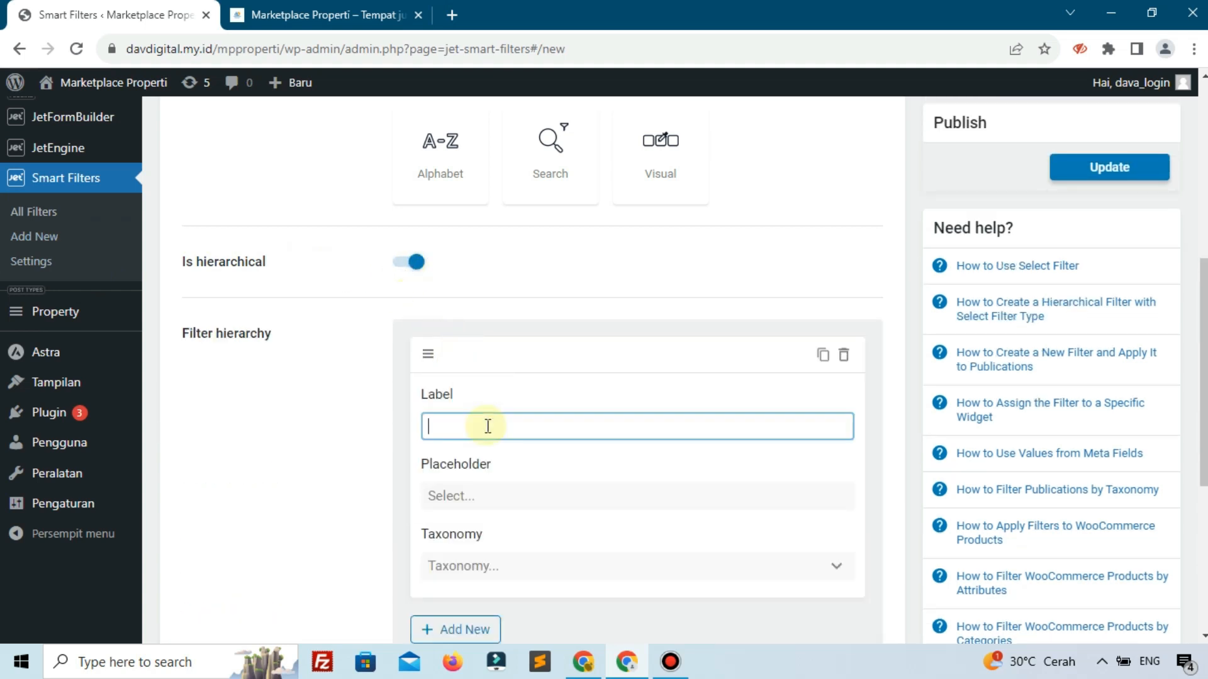
# Check which filter fields the Rumah page of the reference site offers, then return to the filter editor.
pyautogui.click(339, 7)
pyautogui.click(534, 200)
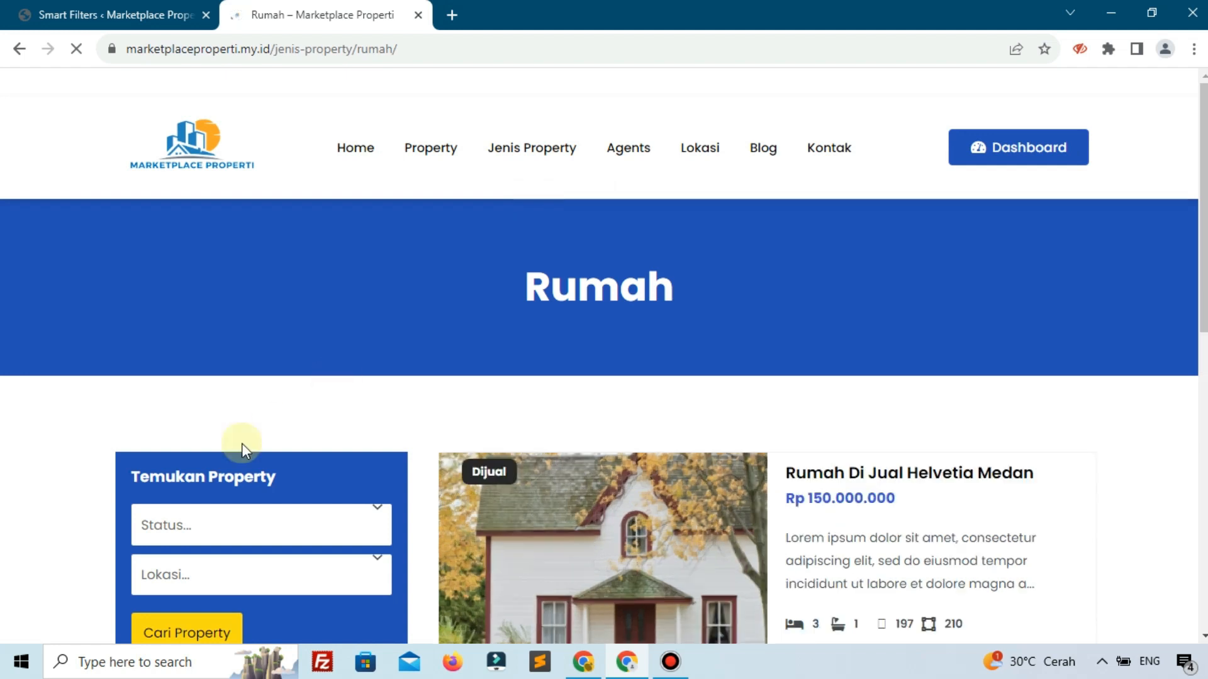
pyautogui.scroll(-1, 280, 391)
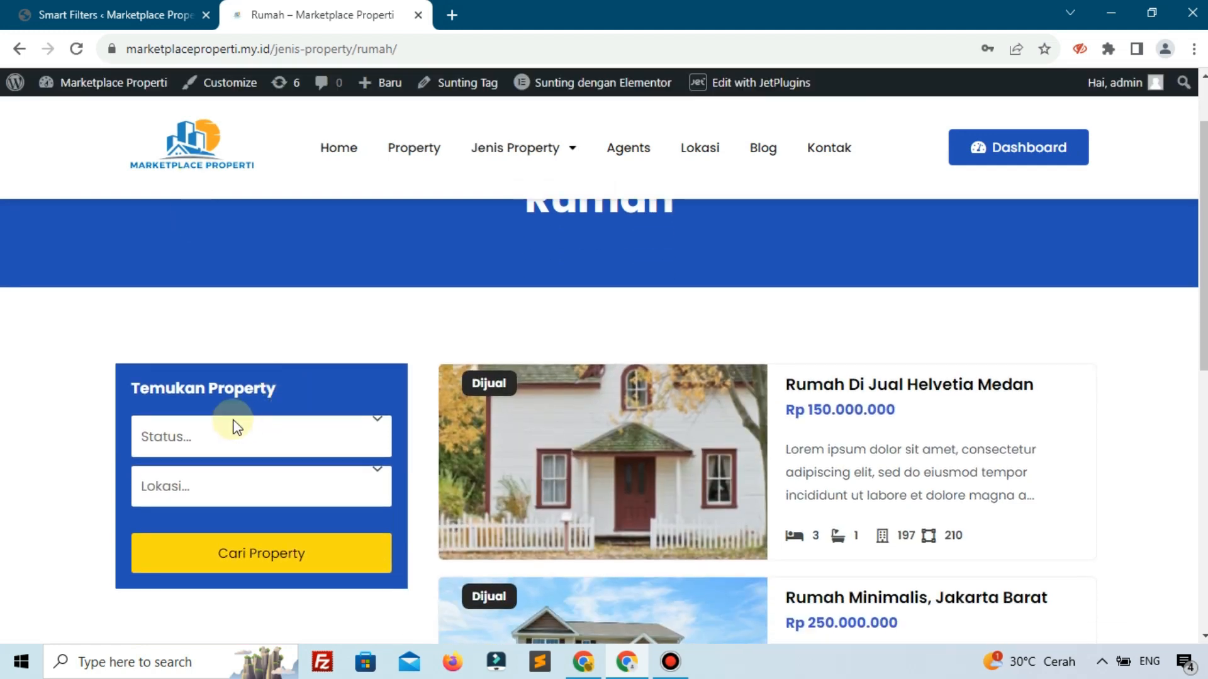
pyautogui.click(41, 15)
# Label the first hierarchy level "Status" and set its placeholder to "Status...".
pyautogui.write('Stauts')
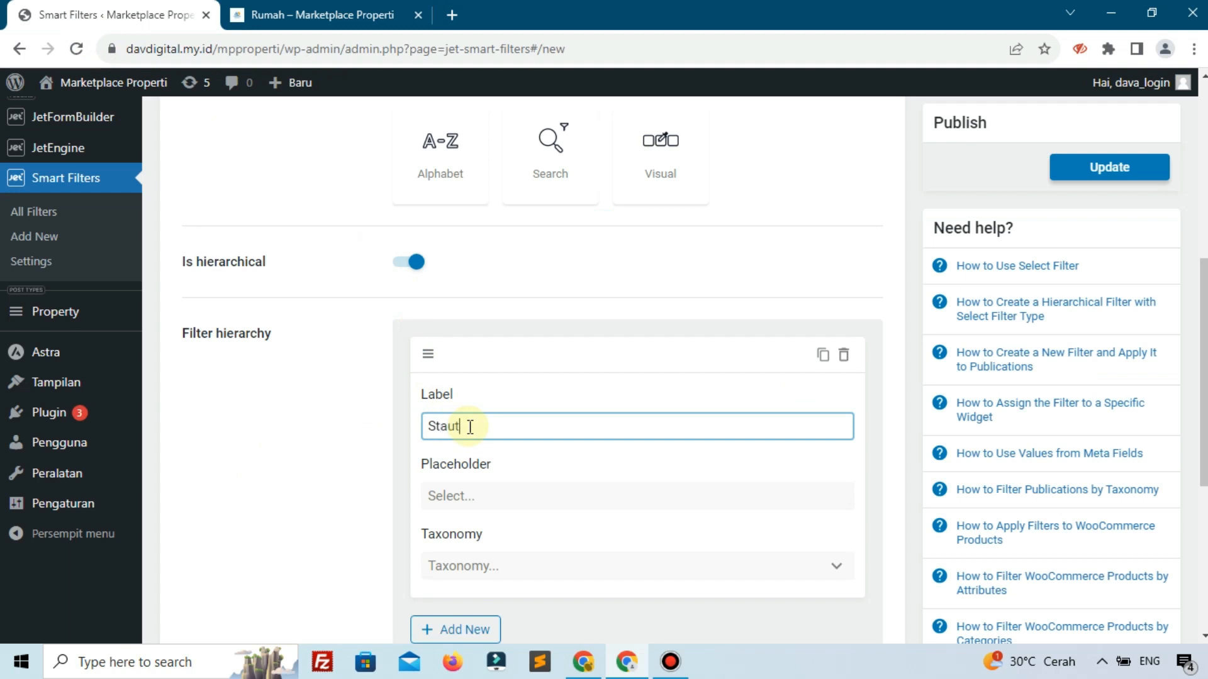
pyautogui.press('BackSpace')
pyautogui.write('tus')
pyautogui.hotkey('ctrl', 'a')
pyautogui.hotkey('ctrl', 'c')
pyautogui.click(479, 497)
pyautogui.hotkey('ctrl', 'v')
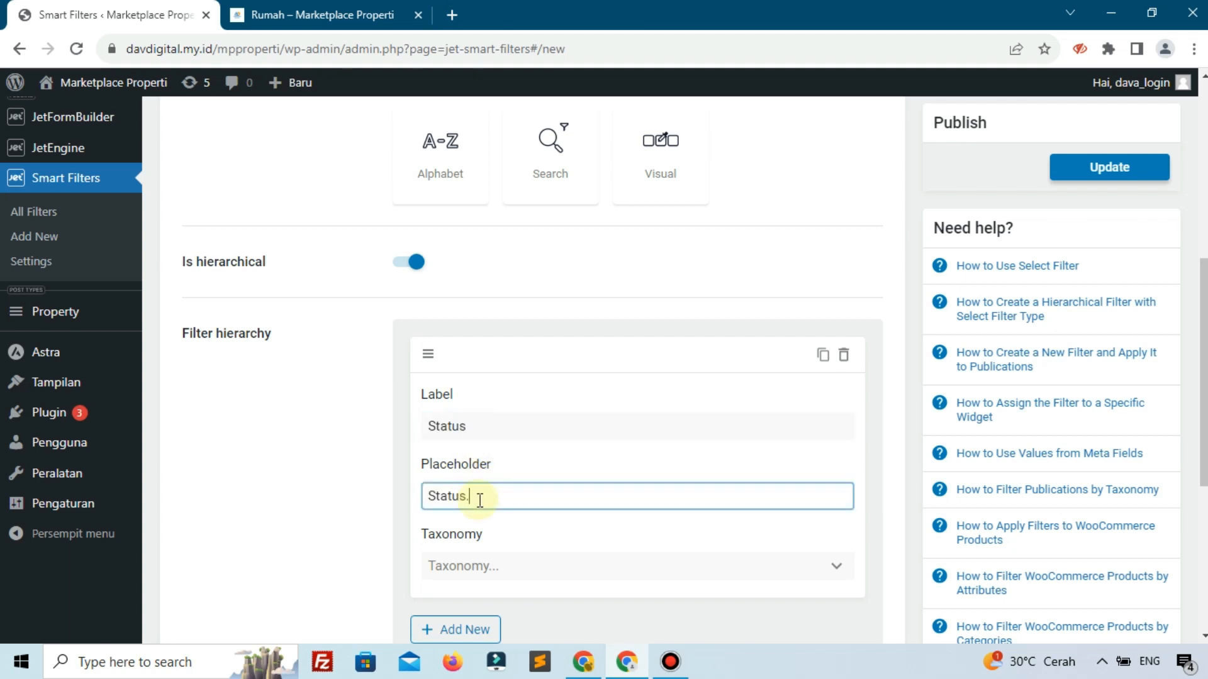
# Set the taxonomy of the "Status" hierarchy level to Status Property.
pyautogui.scroll(-4, 497, 409)
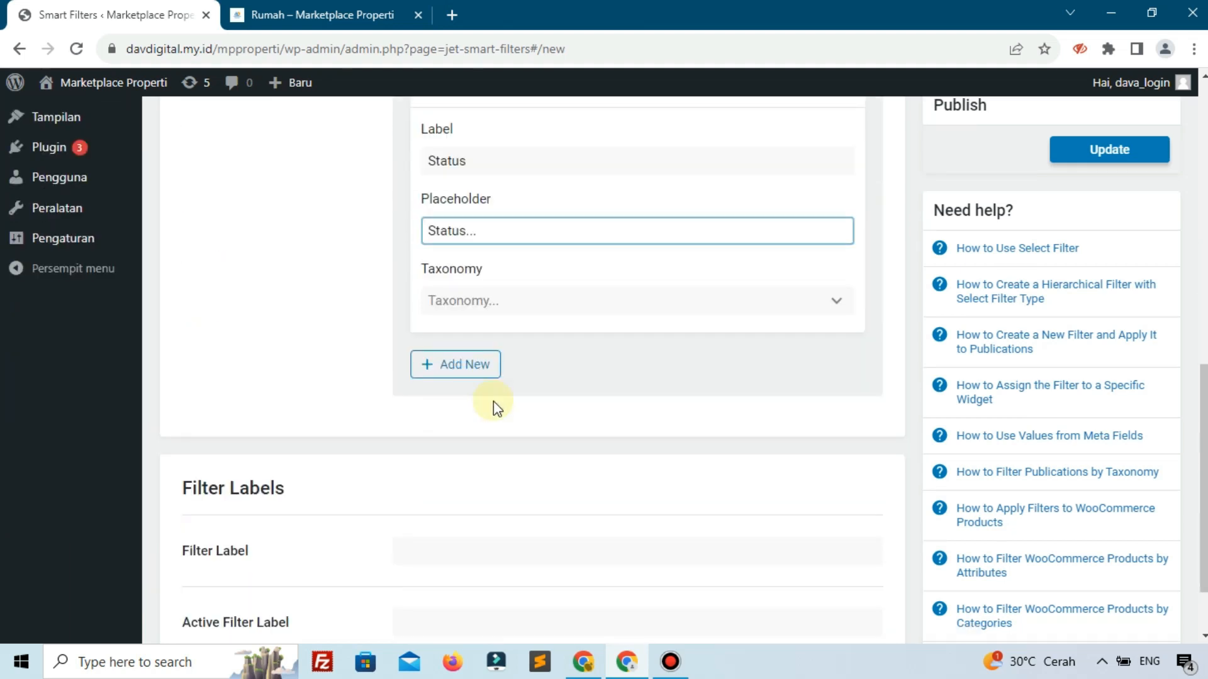
pyautogui.click(496, 303)
pyautogui.scroll(-3, 530, 452)
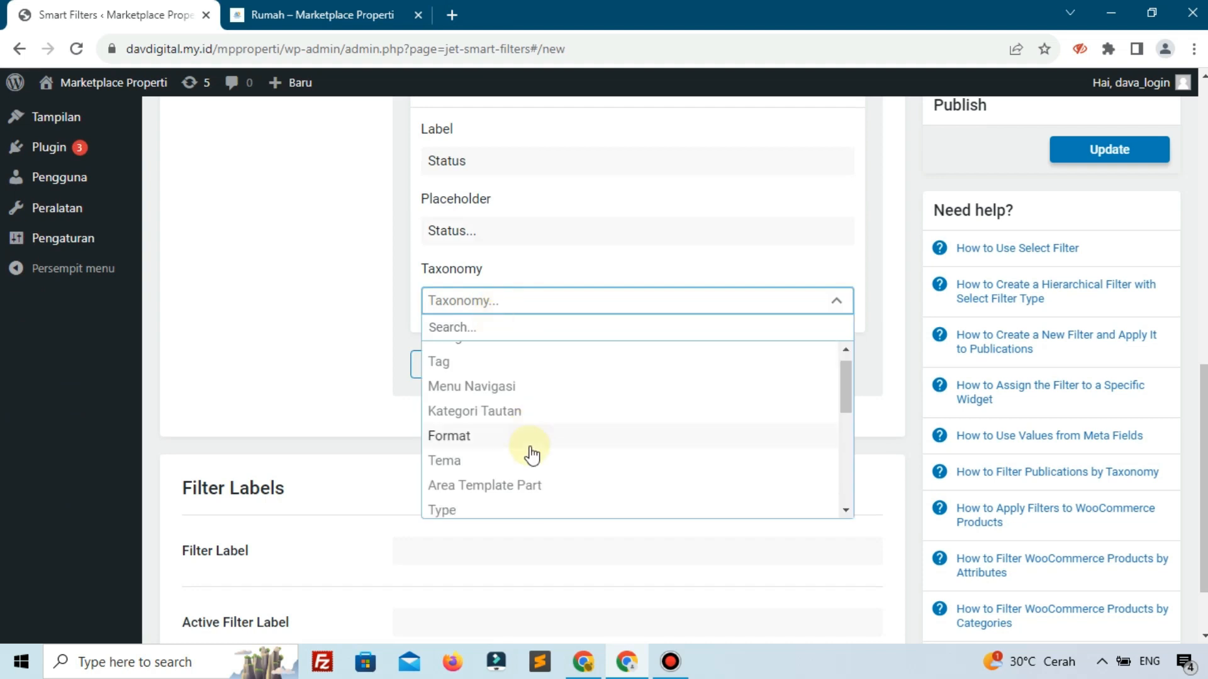
pyautogui.scroll(-1, 532, 454)
pyautogui.click(507, 460)
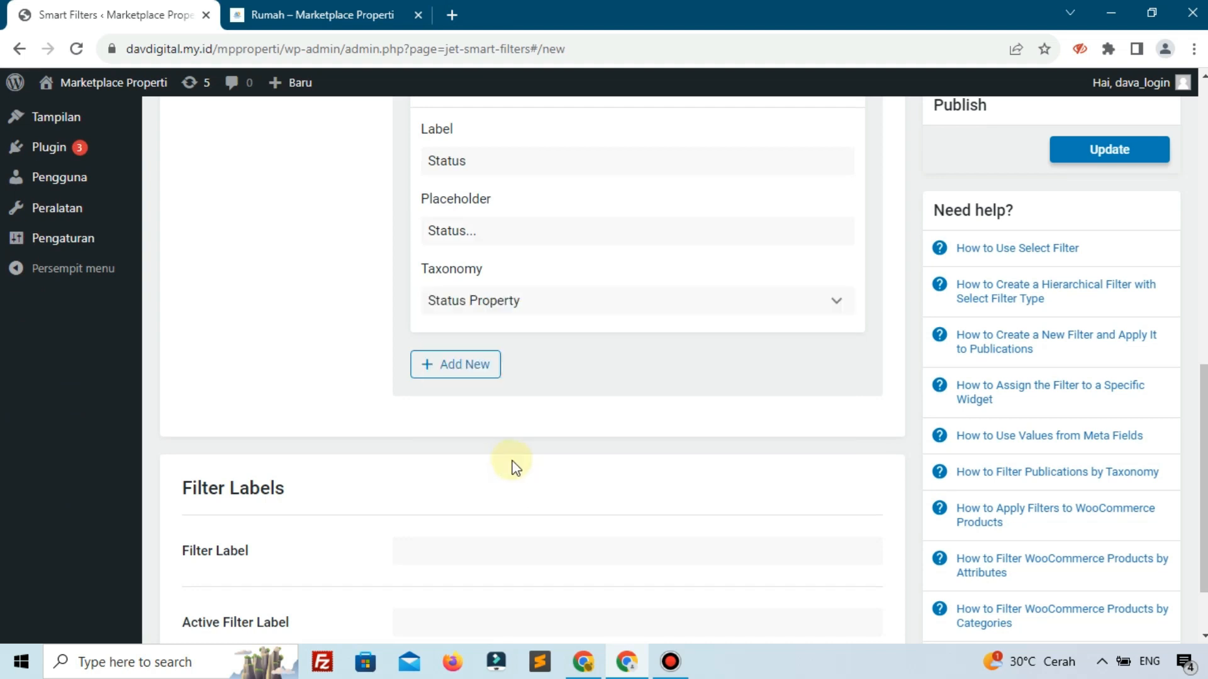
# Add a second hierarchy level labelled "Lokasi" with the placeholder "Lokasi...".
pyautogui.click(459, 364)
pyautogui.click(514, 434)
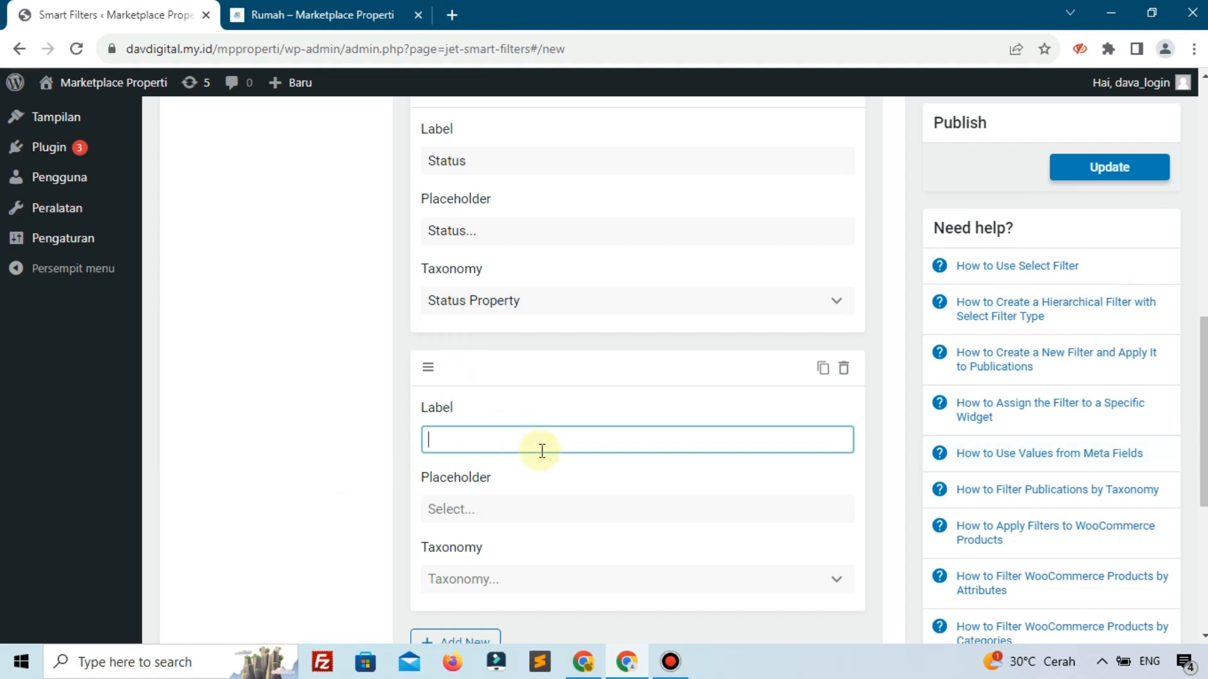
pyautogui.write('Lokasi')
pyautogui.hotkey('ctrl', 'a')
pyautogui.hotkey('ctrl', 'c')
pyautogui.click(538, 500)
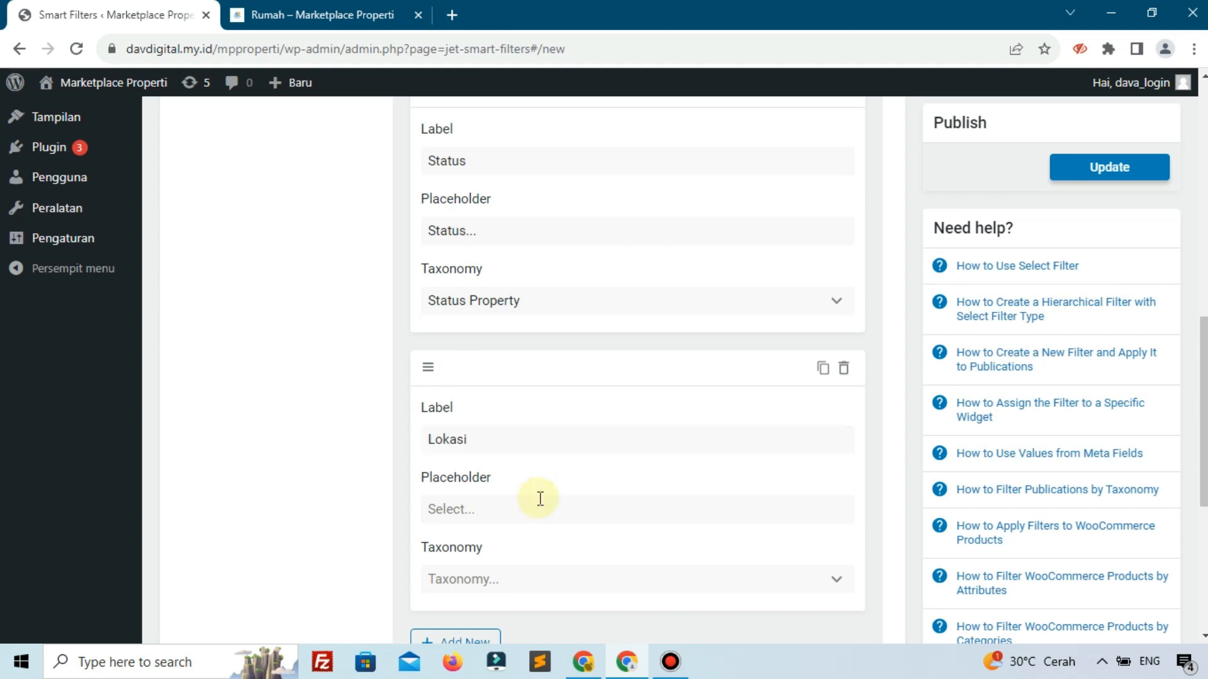
pyautogui.hotkey('ctrl', 'v')
pyautogui.write('...')
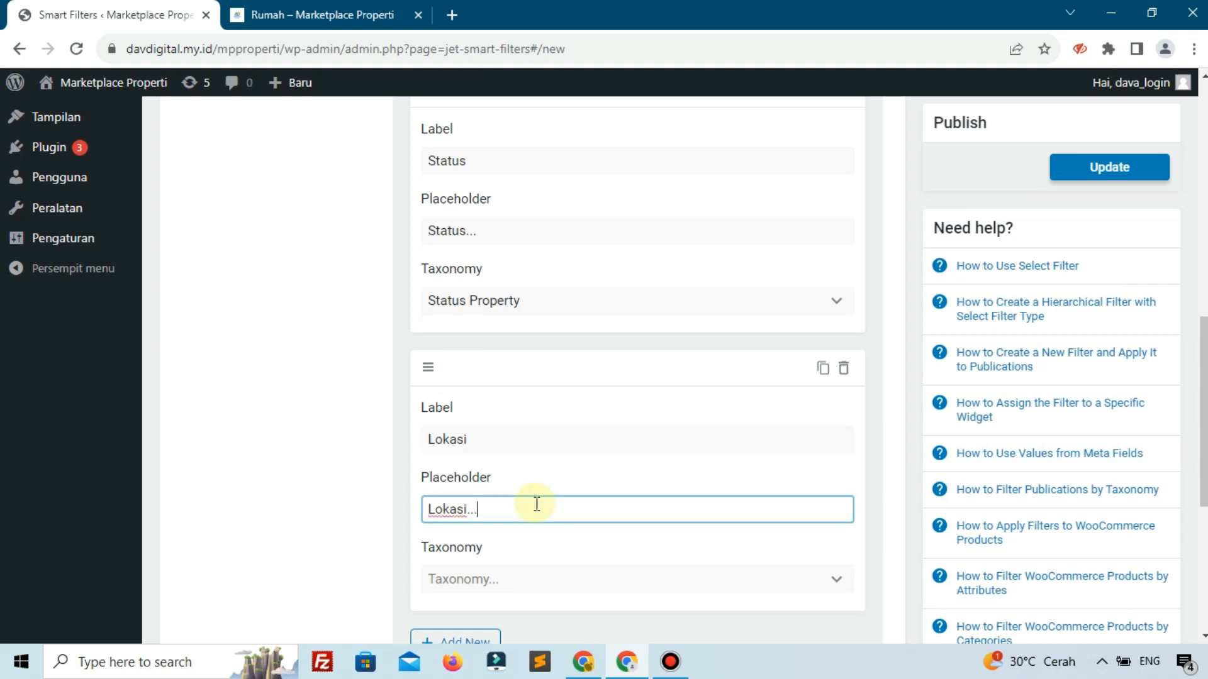
# Choose Lokasi Property as the taxonomy of the second hierarchy level, "Lokasi".
pyautogui.scroll(-1, 532, 507)
pyautogui.click(465, 494)
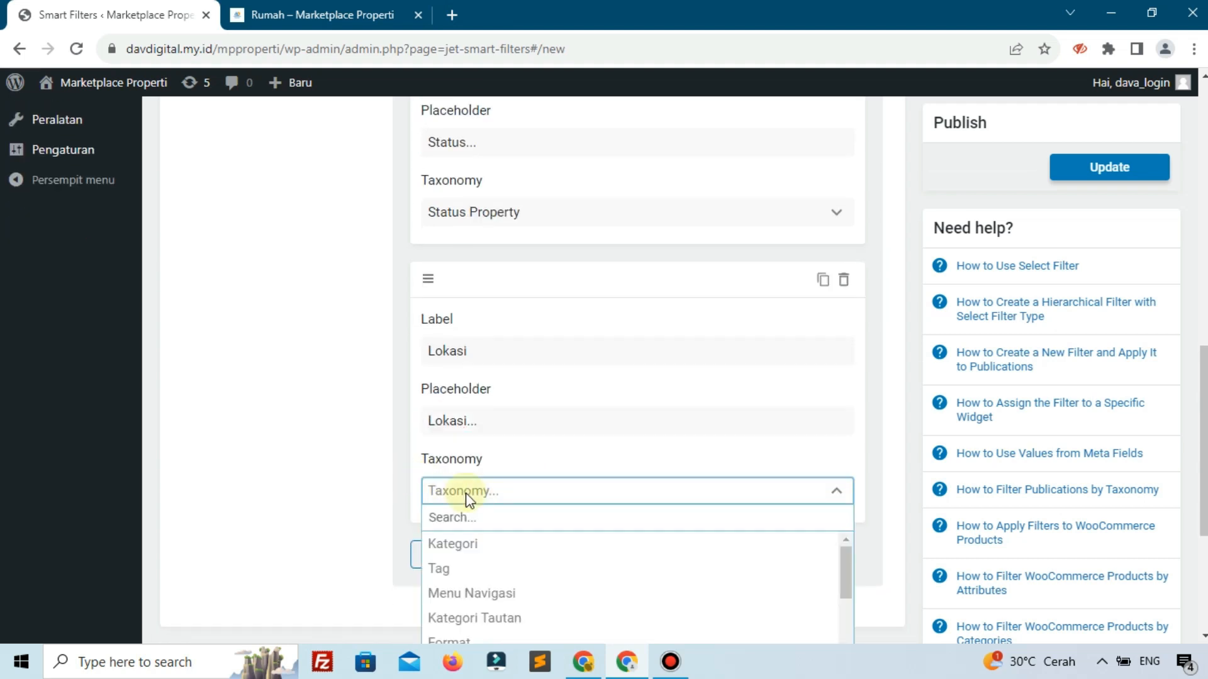
pyautogui.scroll(-3, 345, 488)
pyautogui.scroll(-3, 571, 469)
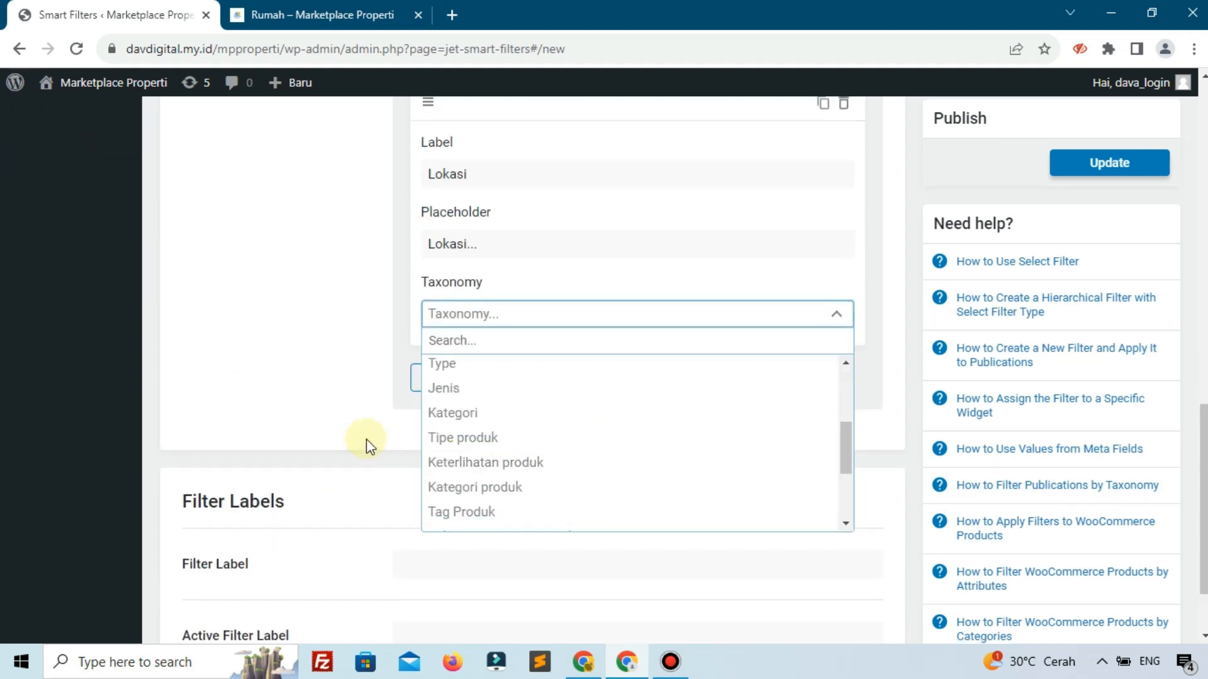
pyautogui.scroll(-2, 550, 496)
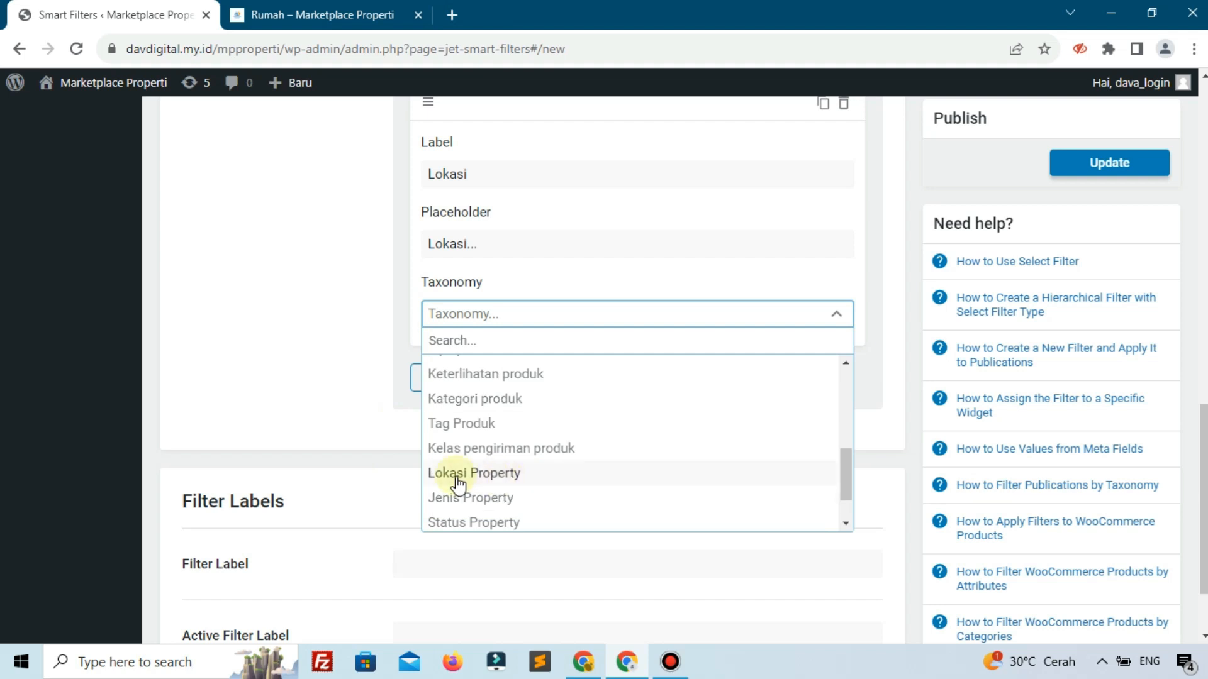
pyautogui.click(517, 475)
pyautogui.scroll(4, 517, 474)
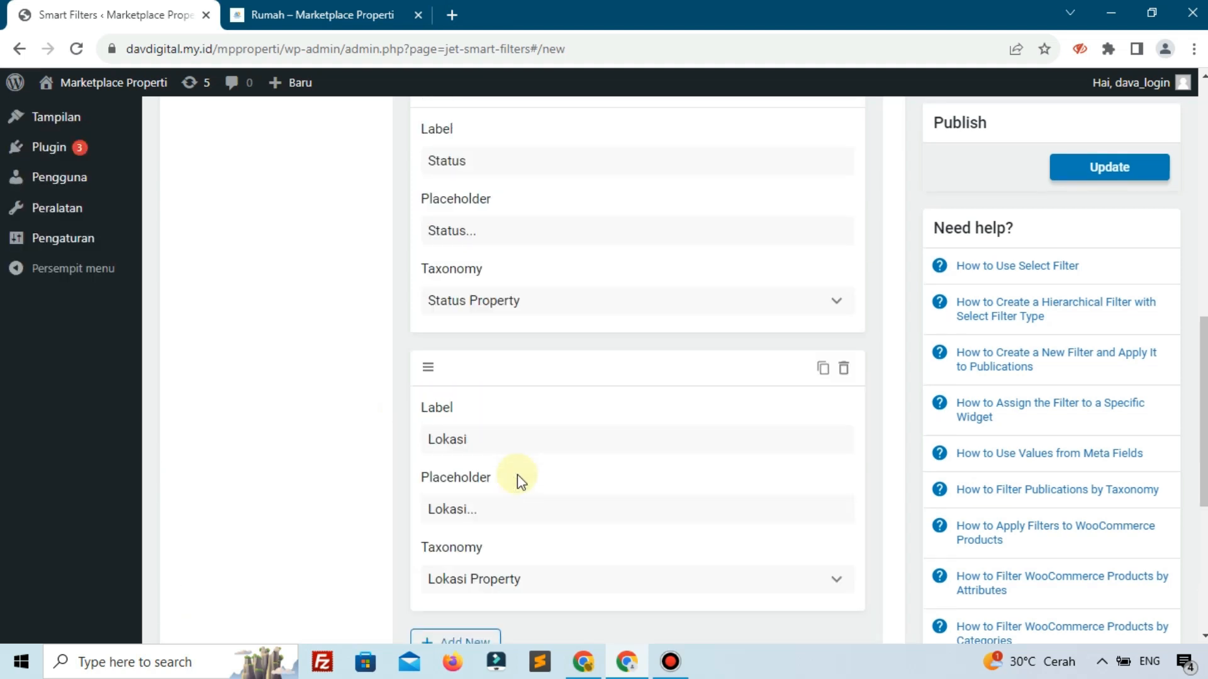
# Copy the name "Filter Jenis Property" into both the Filter Label and the Active Filter Label.
pyautogui.scroll(-5, 478, 484)
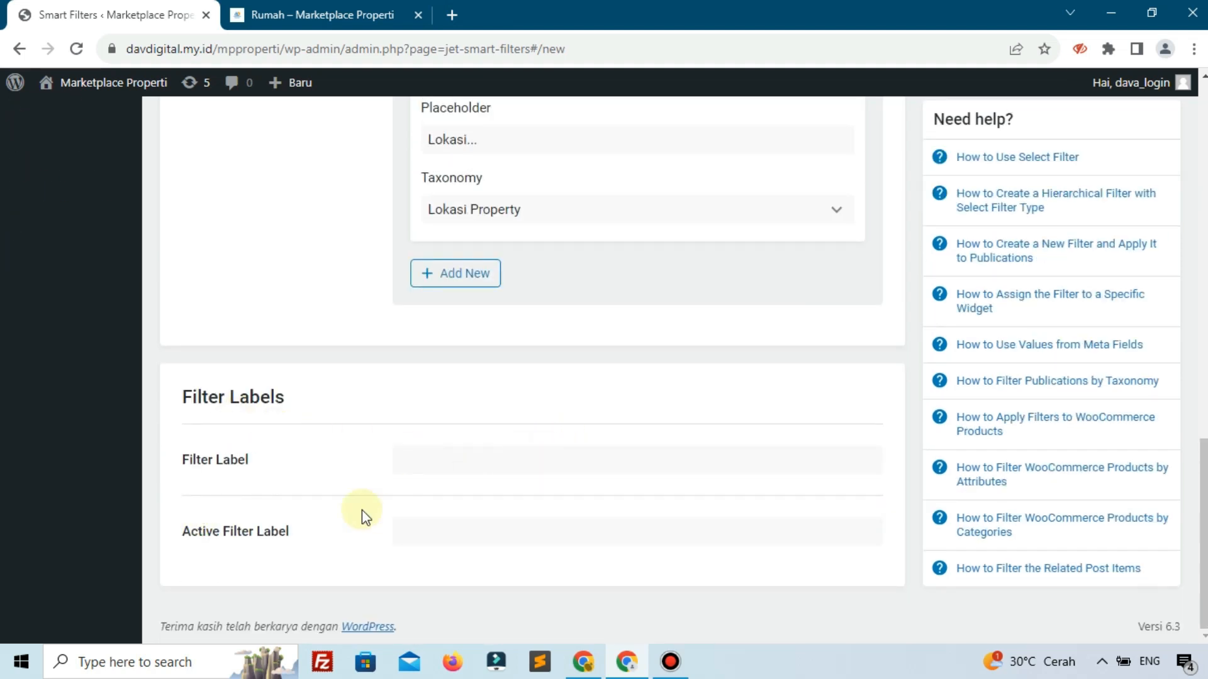
pyautogui.scroll(10, 361, 510)
pyautogui.tripleClick(482, 194)
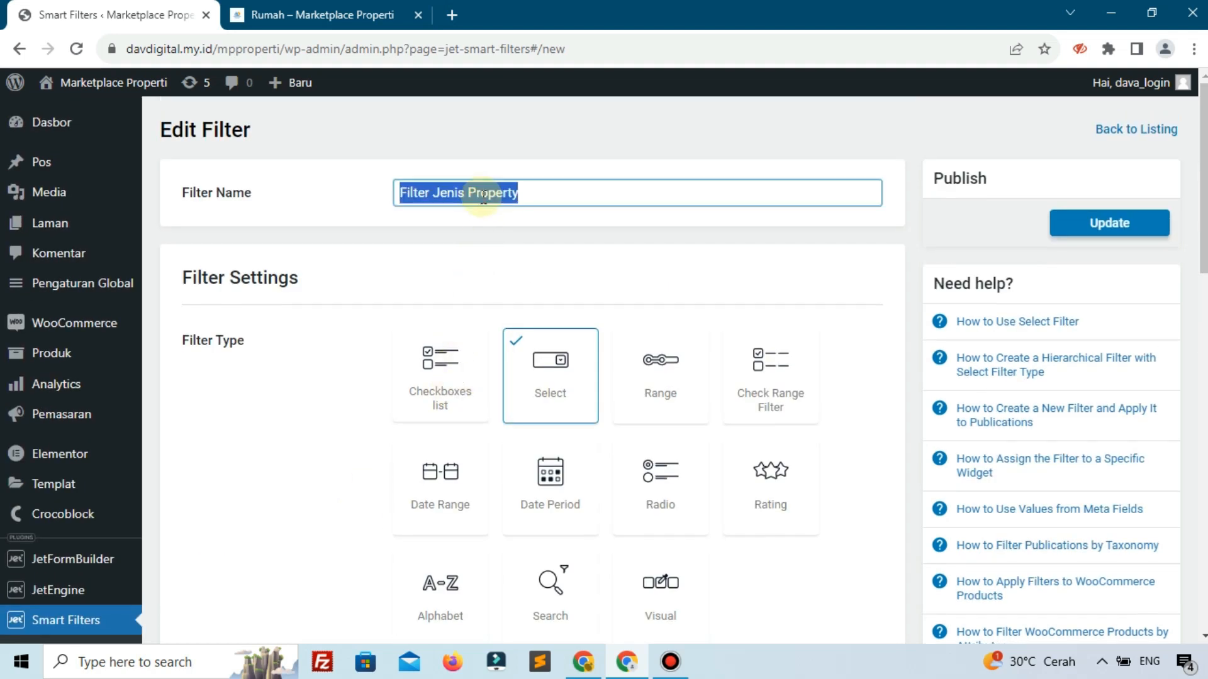
pyautogui.scroll(-10, 510, 371)
pyautogui.click(471, 462)
pyautogui.hotkey('ctrl', 'v')
pyautogui.click(496, 522)
pyautogui.hotkey('ctrl', 'v')
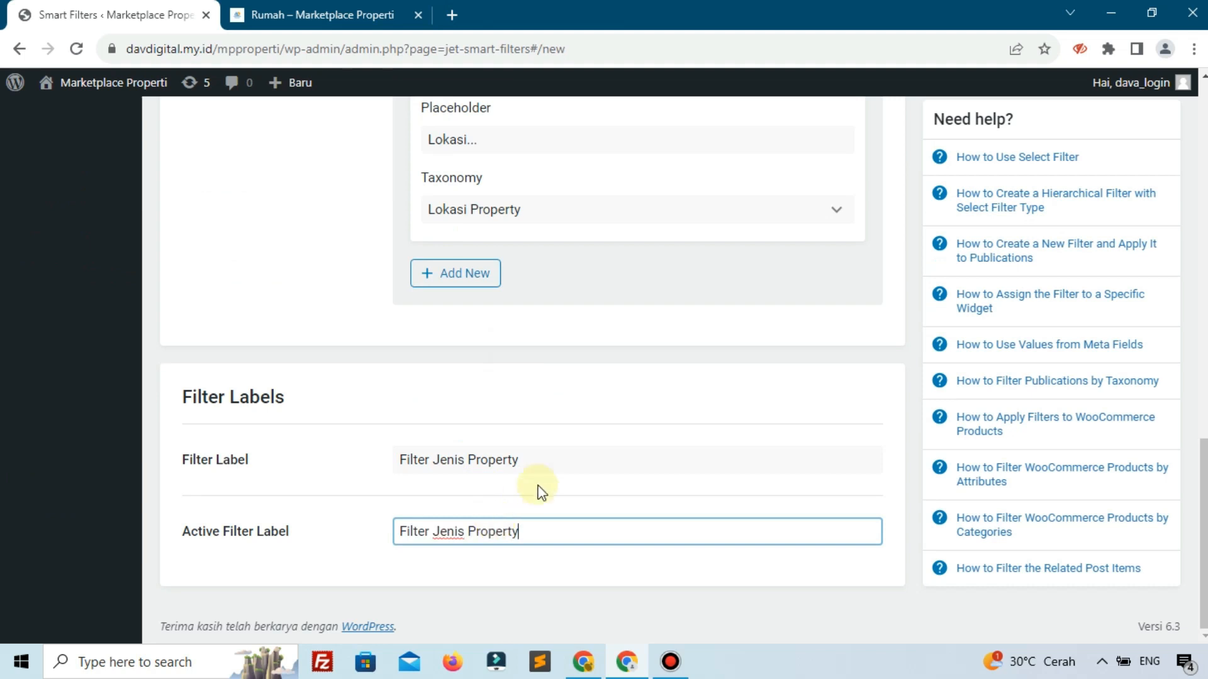
# Save the Filter Jenis Property and return to the list of all Smart Filters.
pyautogui.scroll(10, 748, 489)
pyautogui.click(1095, 170)
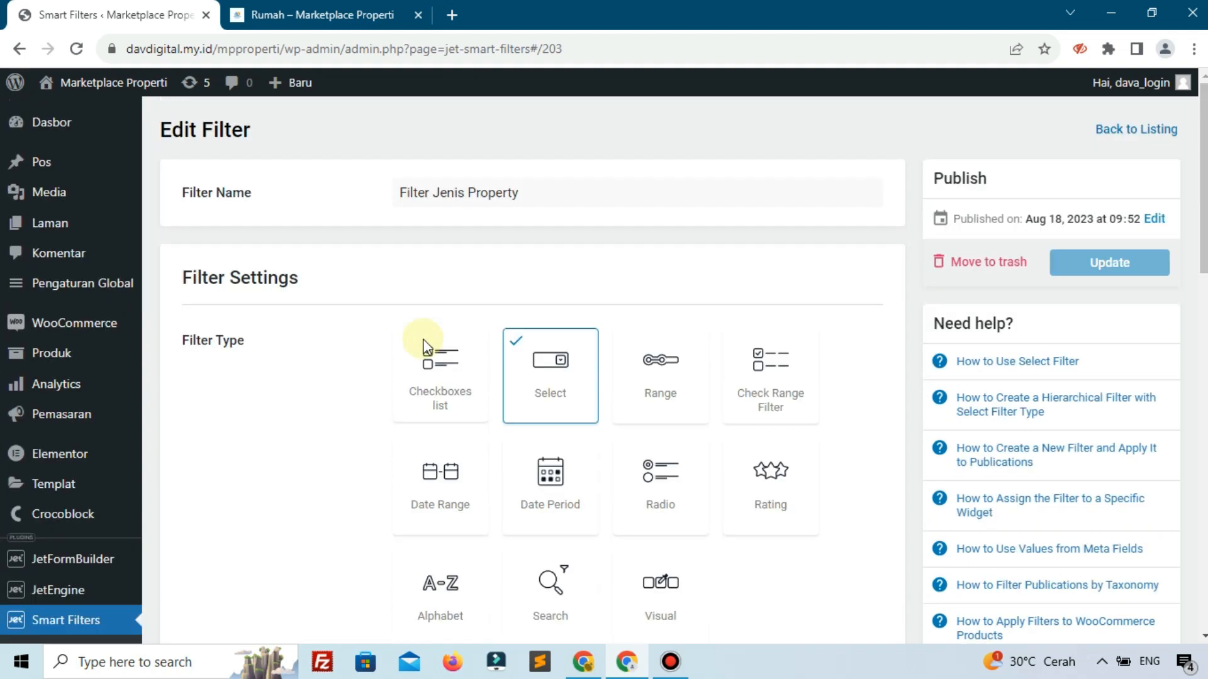
pyautogui.scroll(-1, 763, 464)
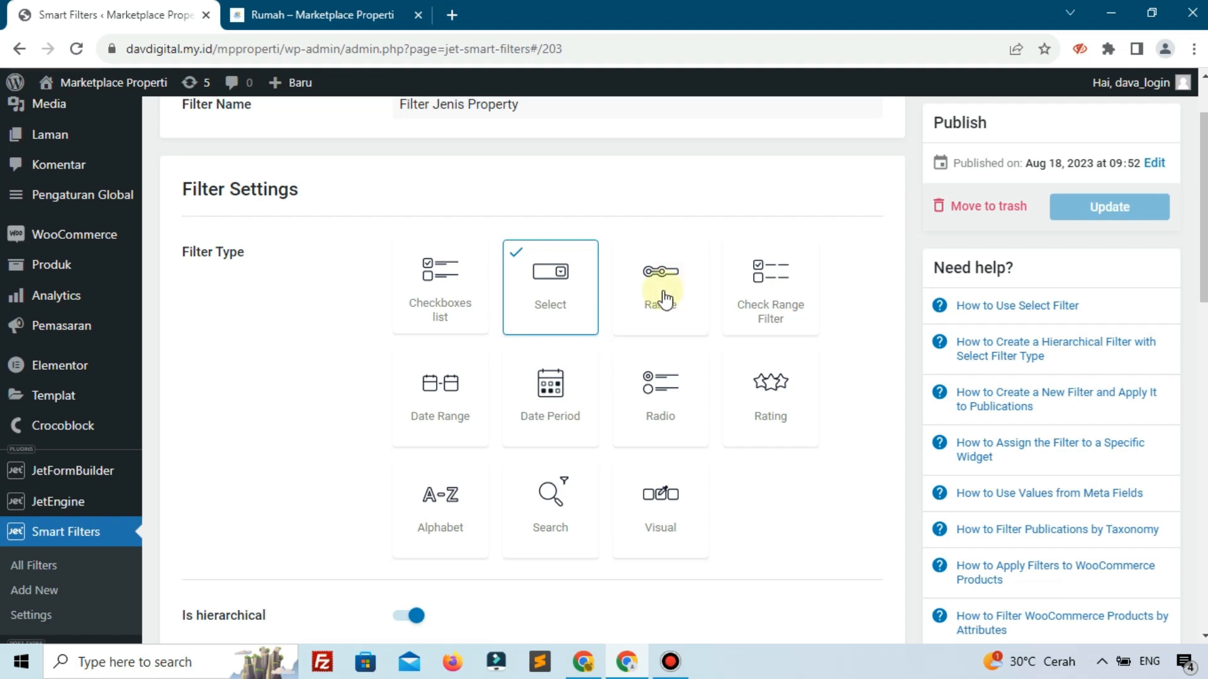
pyautogui.click(39, 565)
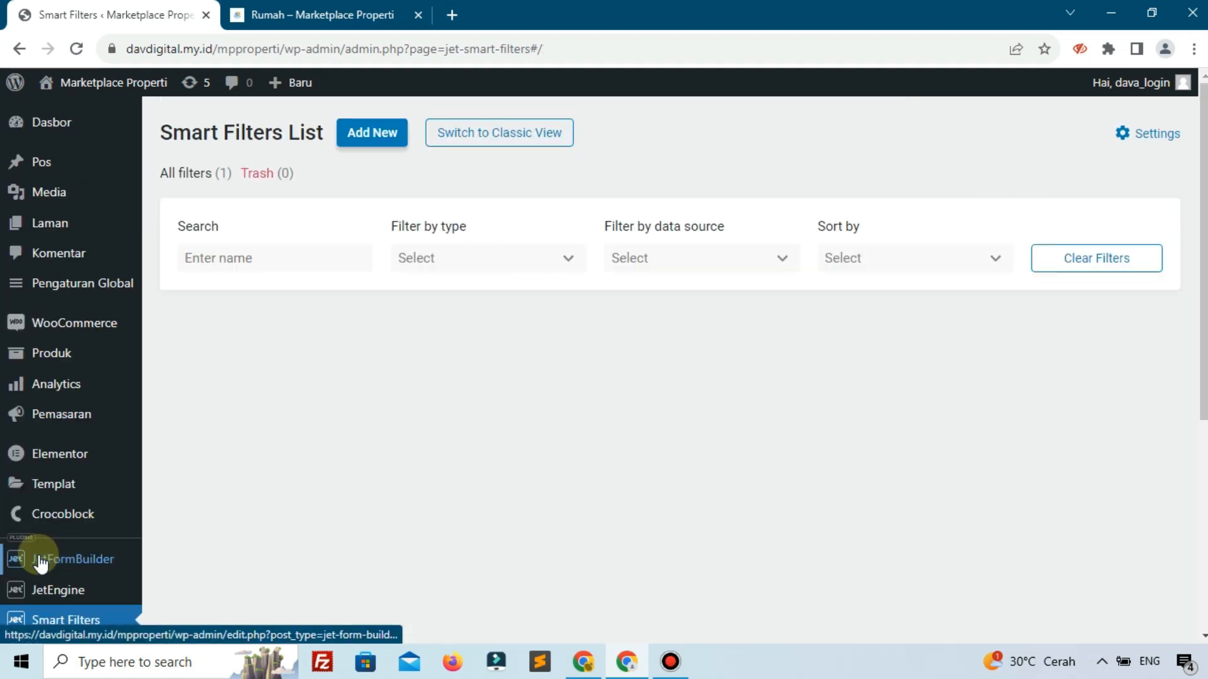
pyautogui.scroll(-3, 628, 425)
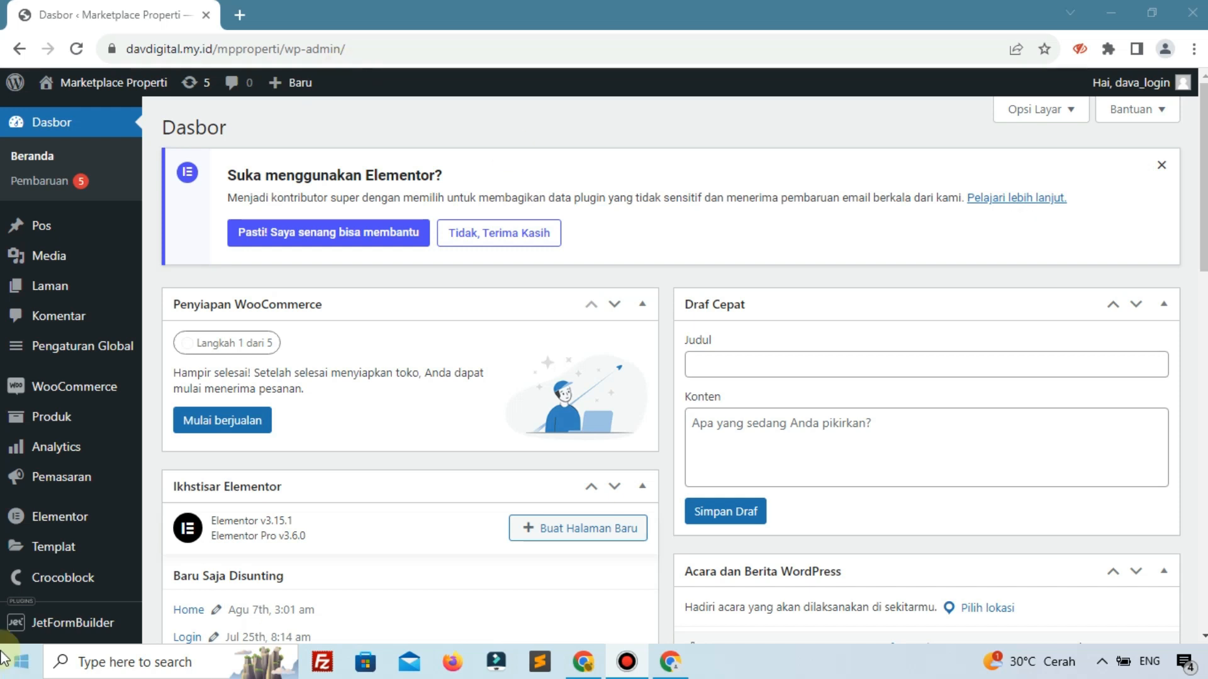
# Open the site's front end in a new tab and go to its Property page.
pyautogui.rightClick(113, 108)
pyautogui.click(160, 117)
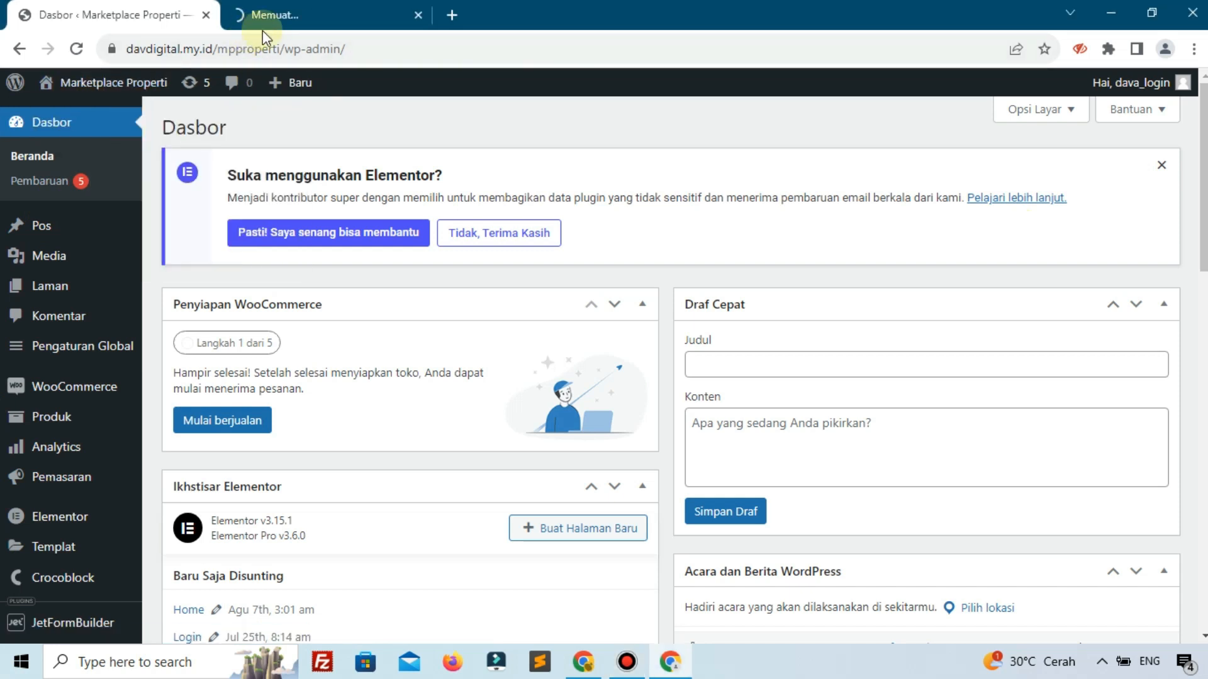
pyautogui.click(308, 16)
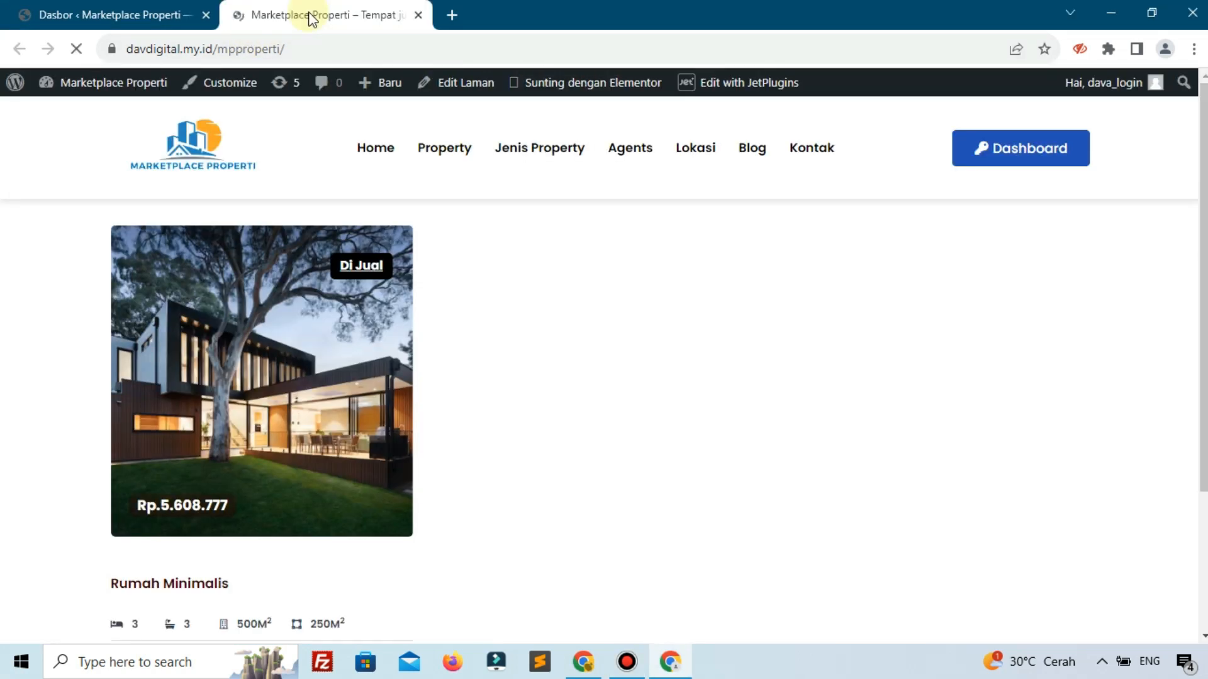
pyautogui.click(437, 152)
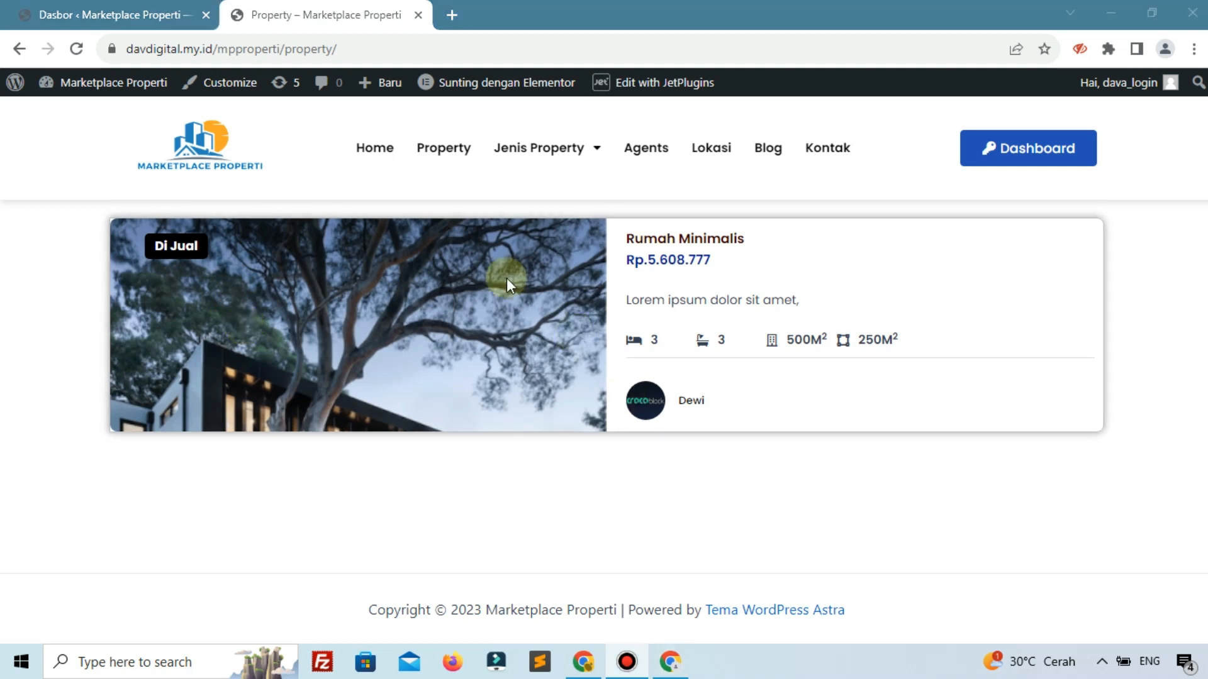
# Open the Archive Properti template for editing with Elementor in a new tab, placed before the Property page's tab.
pyautogui.moveTo(451, 80)
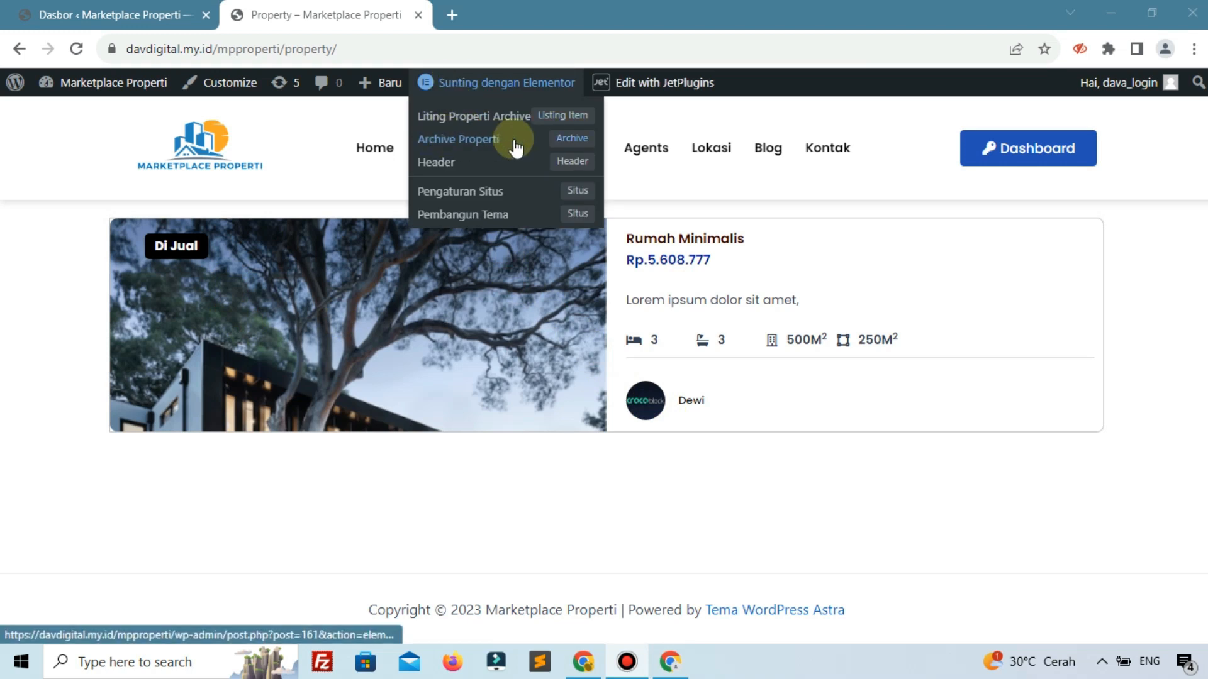
pyautogui.rightClick(481, 148)
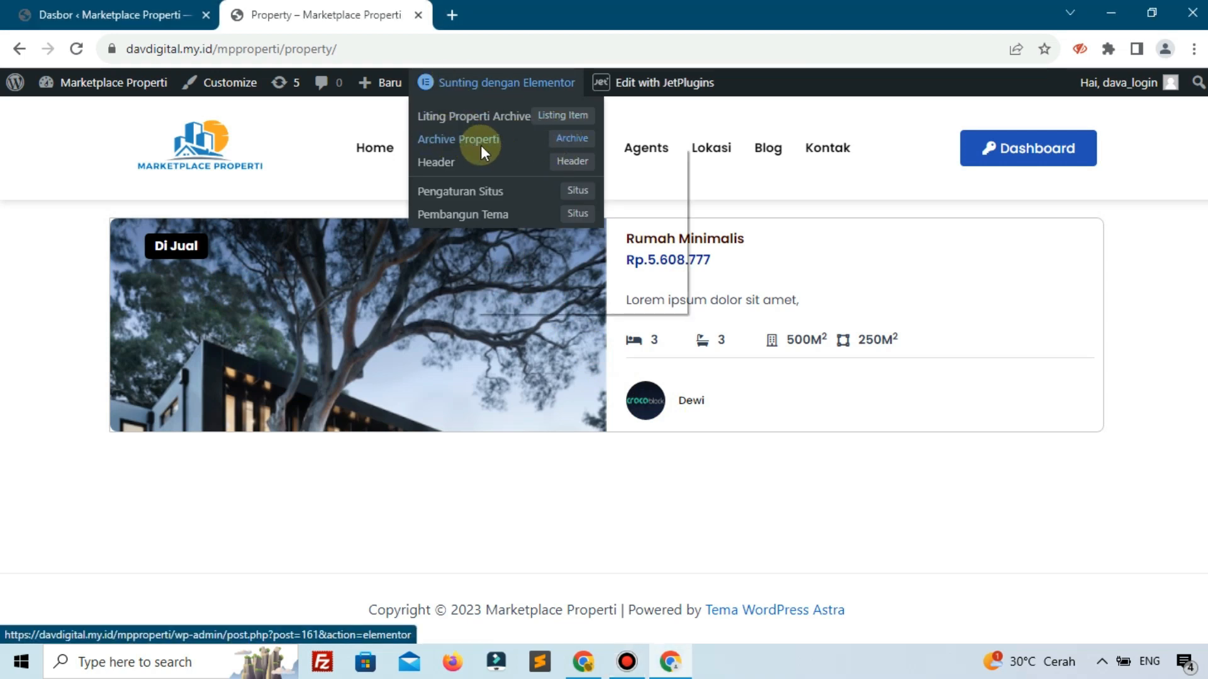
pyautogui.click(516, 161)
pyautogui.moveTo(499, 11); pyautogui.dragTo(270, 10)
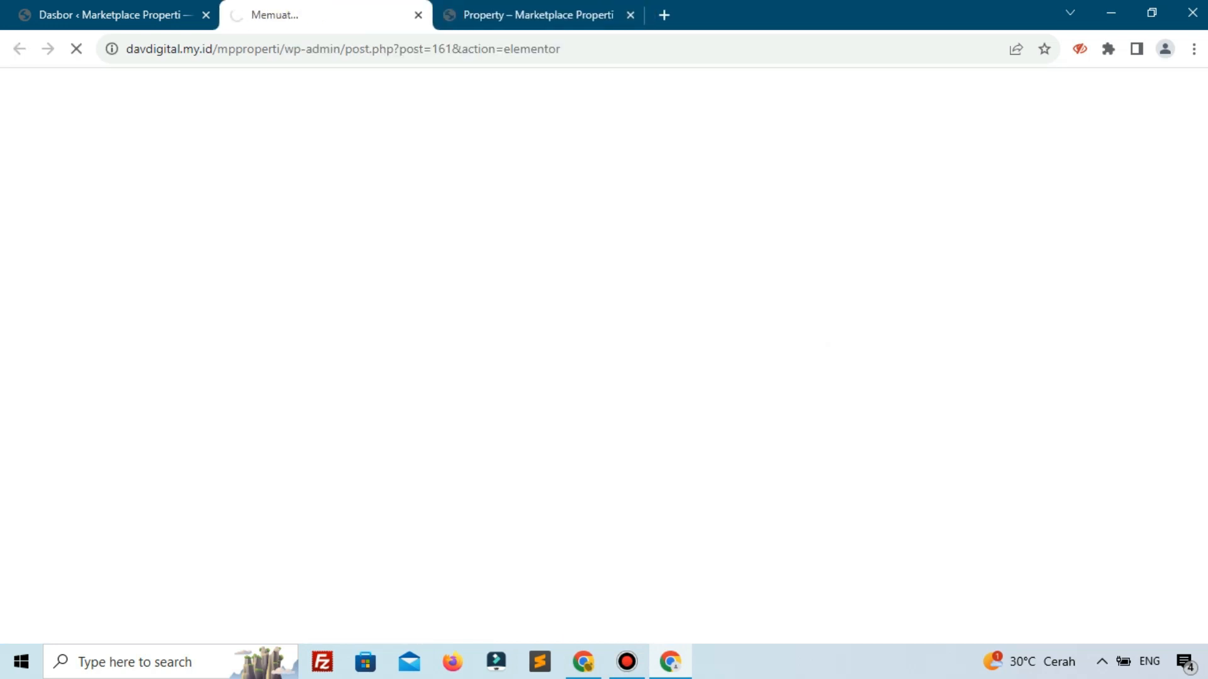
pyautogui.hotkey('alt', 'Tab')
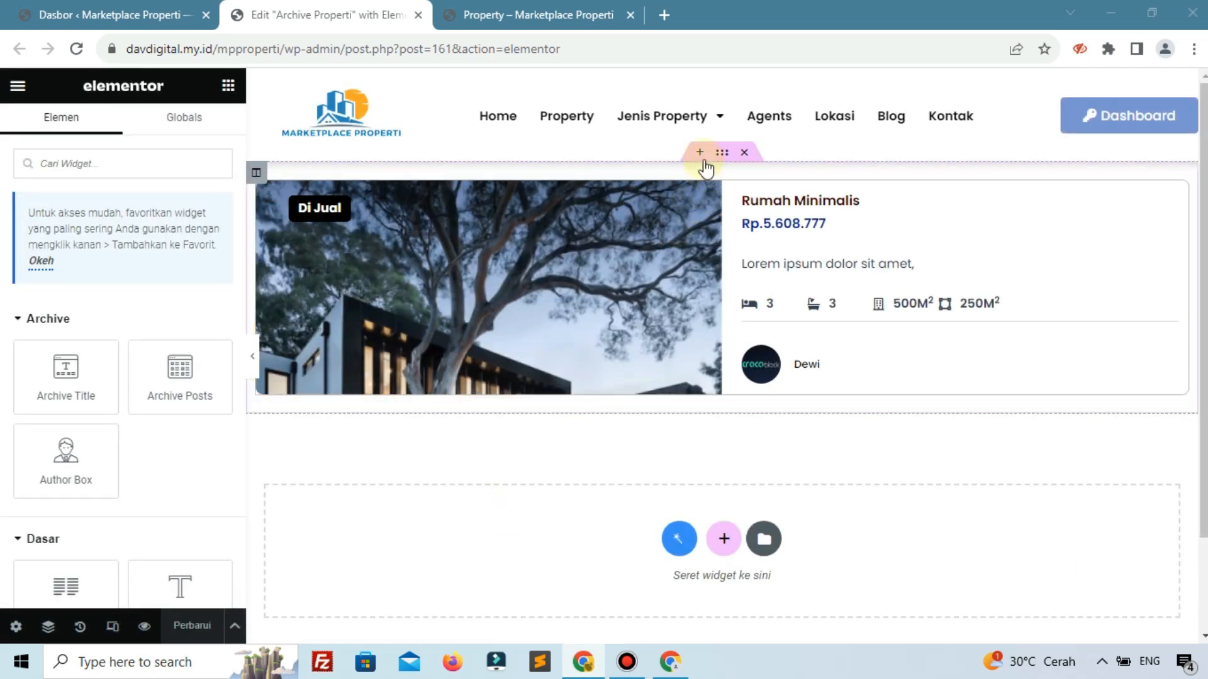
# Add a new single-column section above the property listing in the archive template.
pyautogui.click(702, 154)
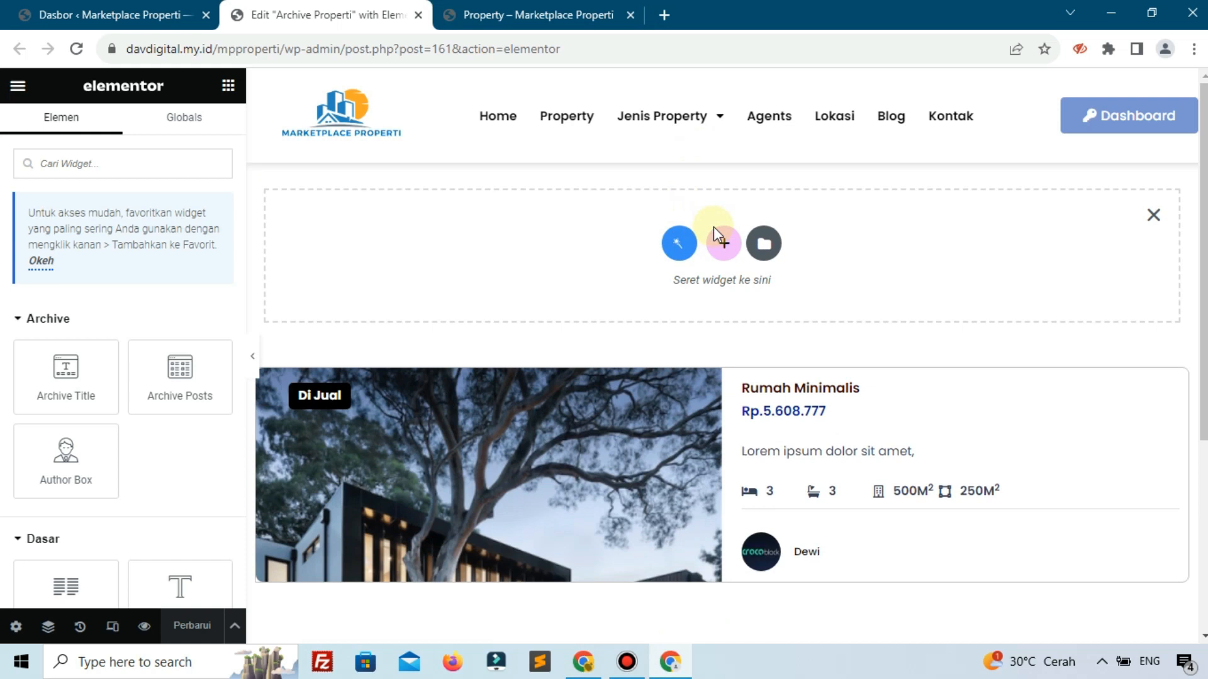
pyautogui.click(725, 249)
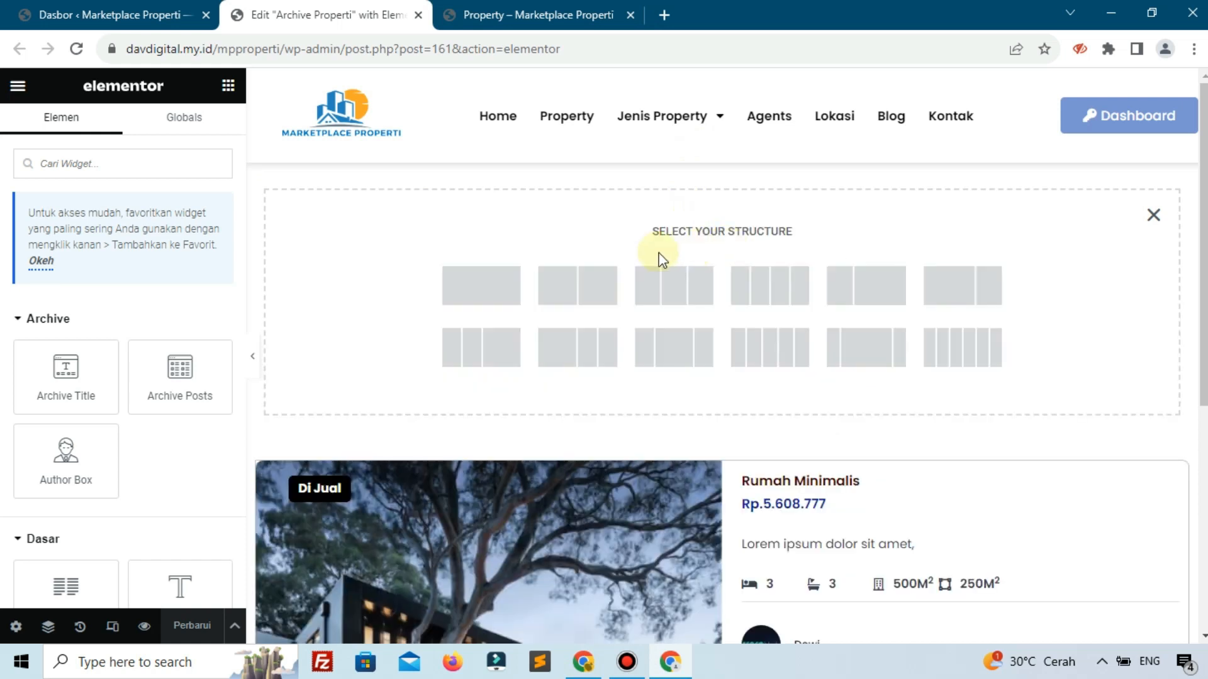
pyautogui.click(514, 295)
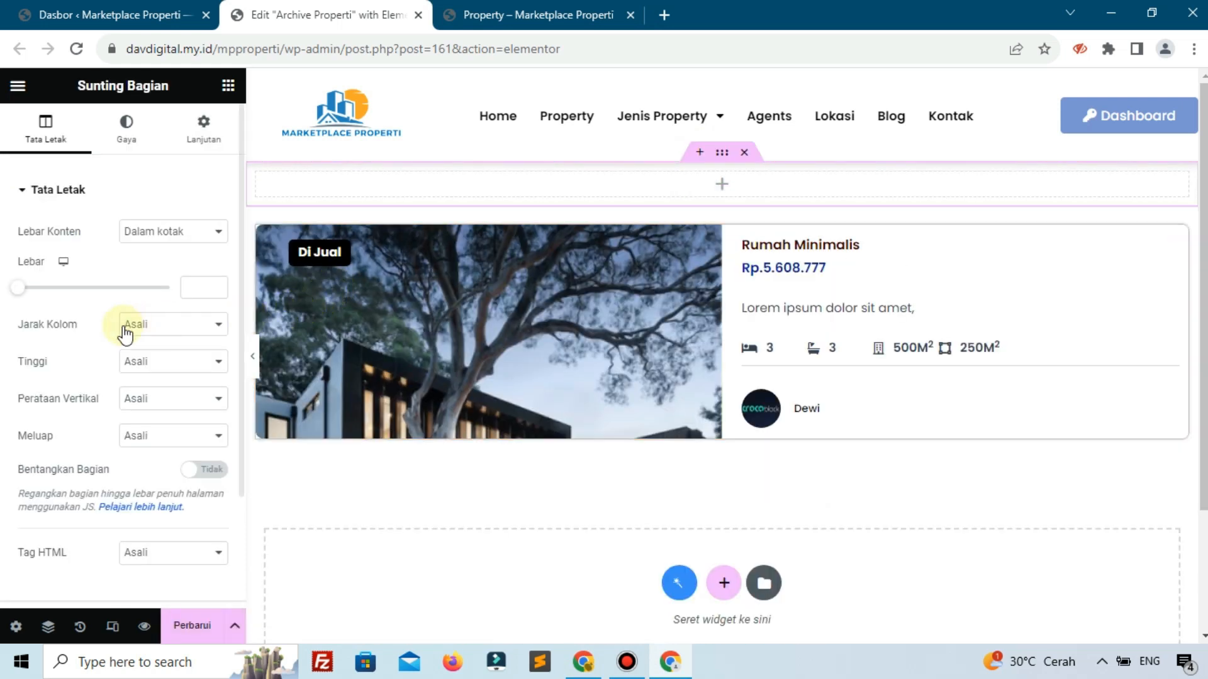
# Give the new section above the property listing a minimum height of 200 px.
pyautogui.click(154, 368)
pyautogui.click(168, 409)
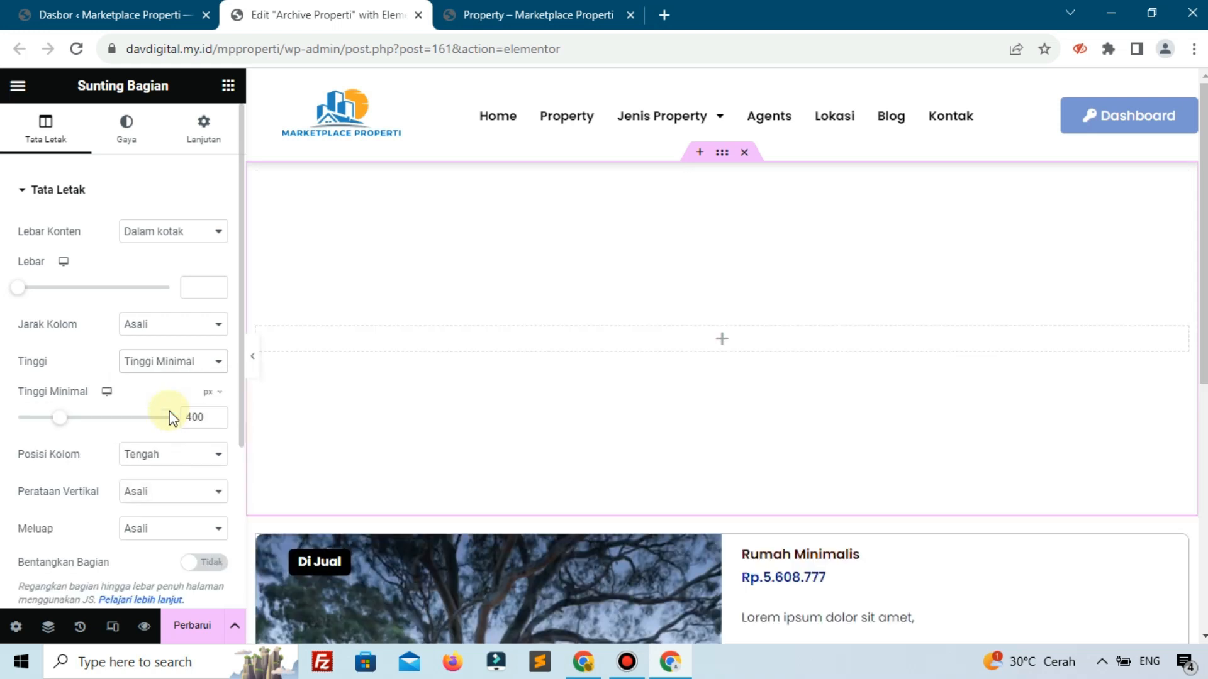
pyautogui.doubleClick(190, 416)
pyautogui.write('200')
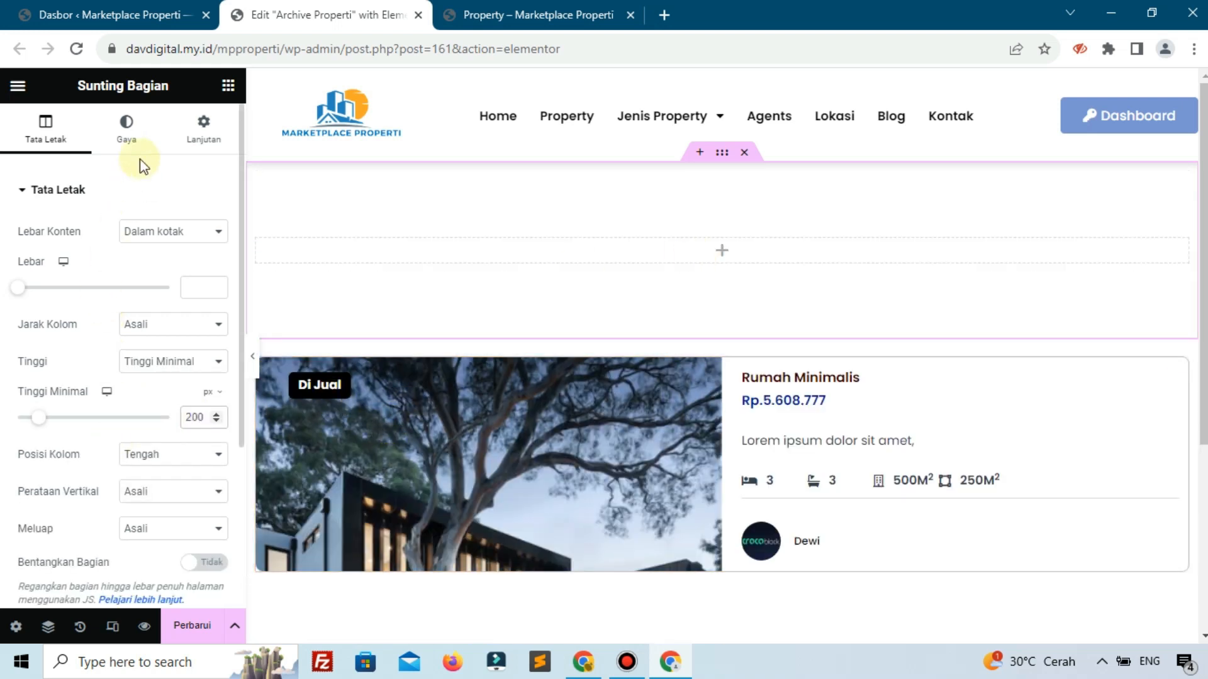
# Set a classic background with the color #2350BA on the new section.
pyautogui.click(150, 130)
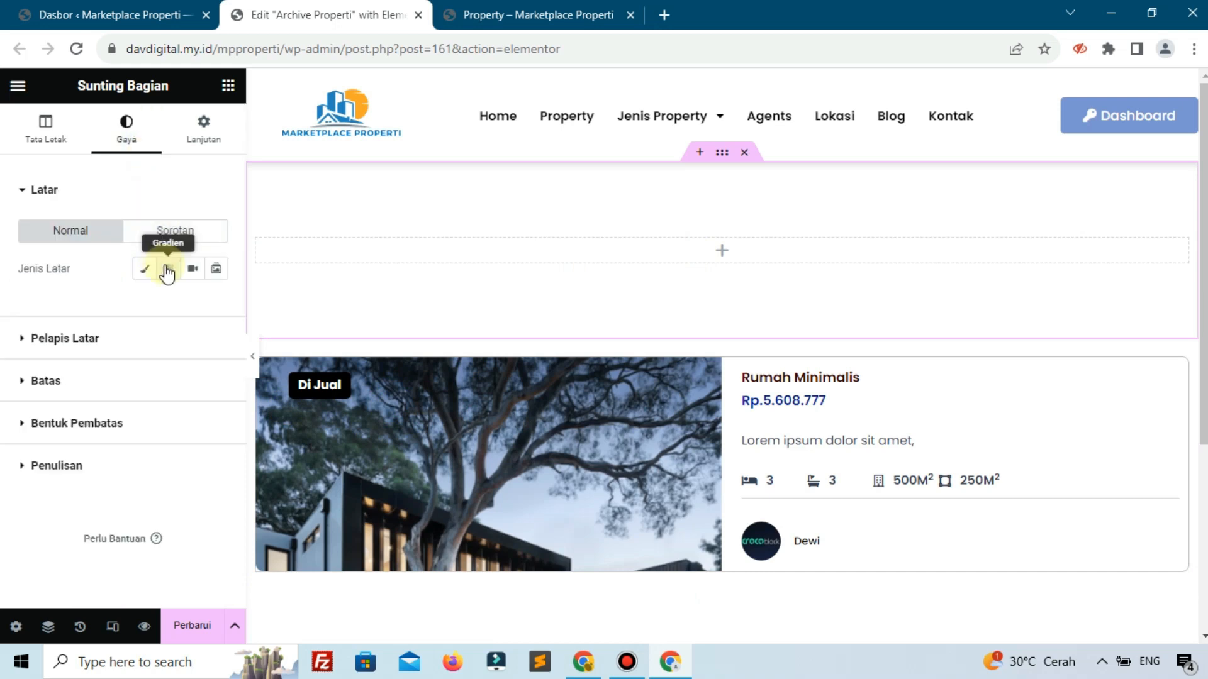
pyautogui.click(145, 268)
pyautogui.click(217, 308)
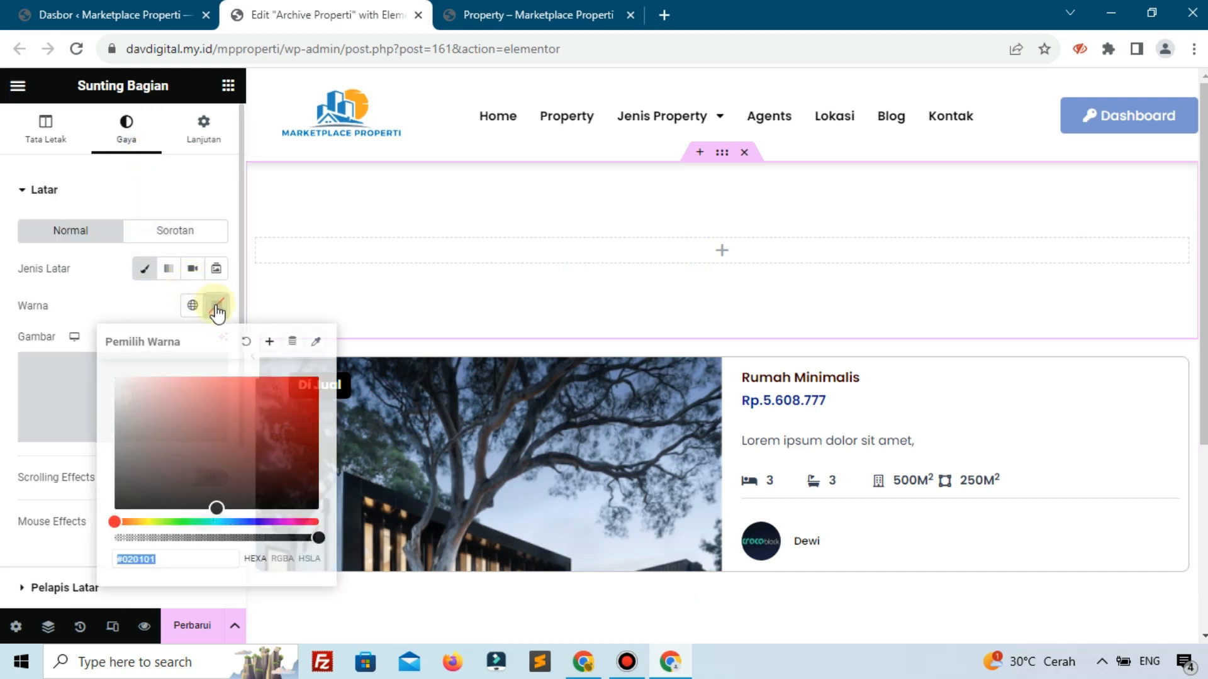
pyautogui.write('#2350BA')
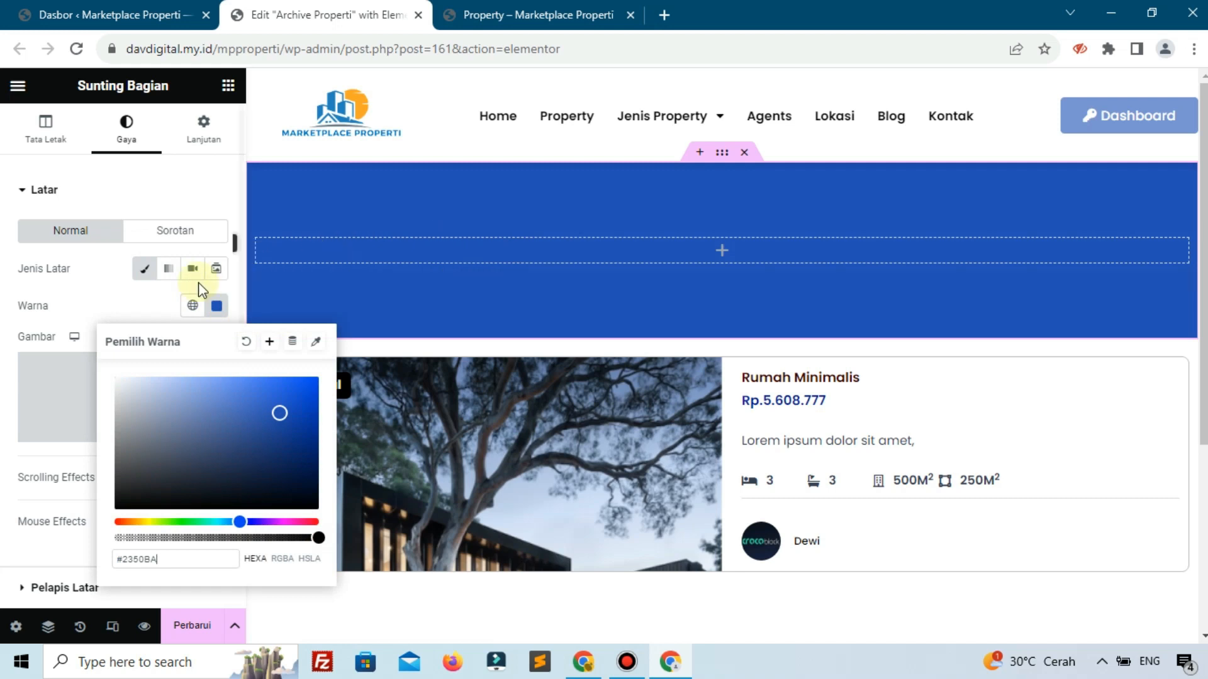
pyautogui.click(126, 304)
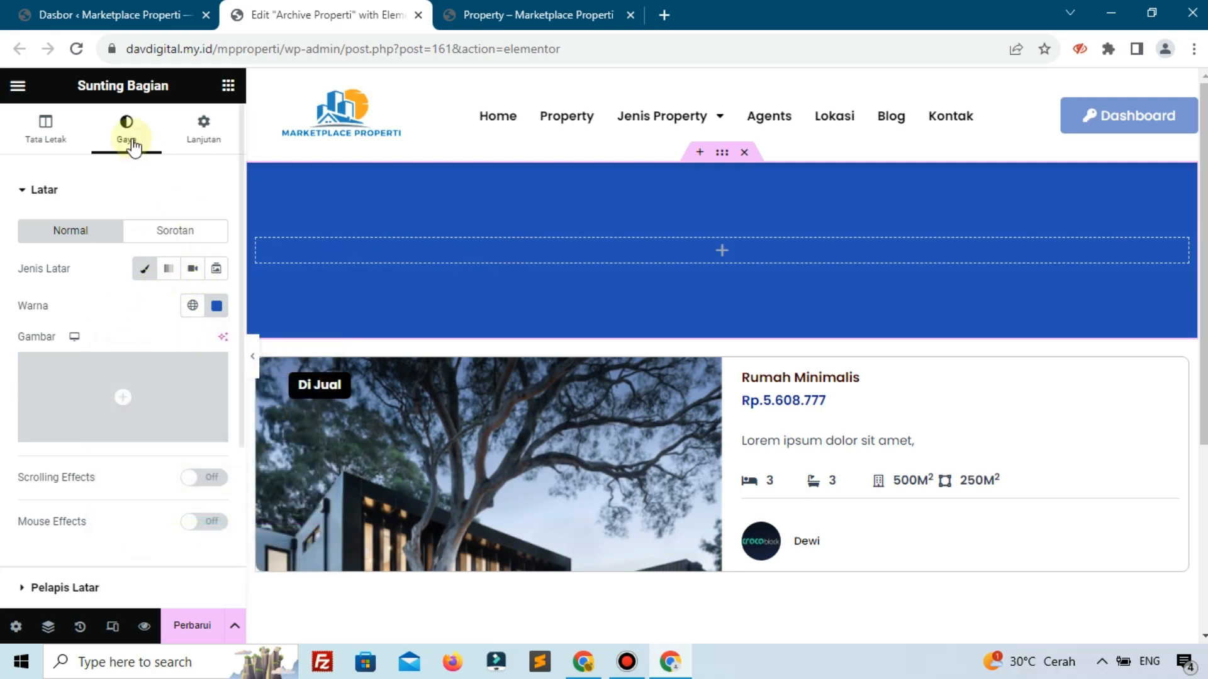
# Add a heading widget to the blue section, title it "Property" and center it.
pyautogui.click(227, 88)
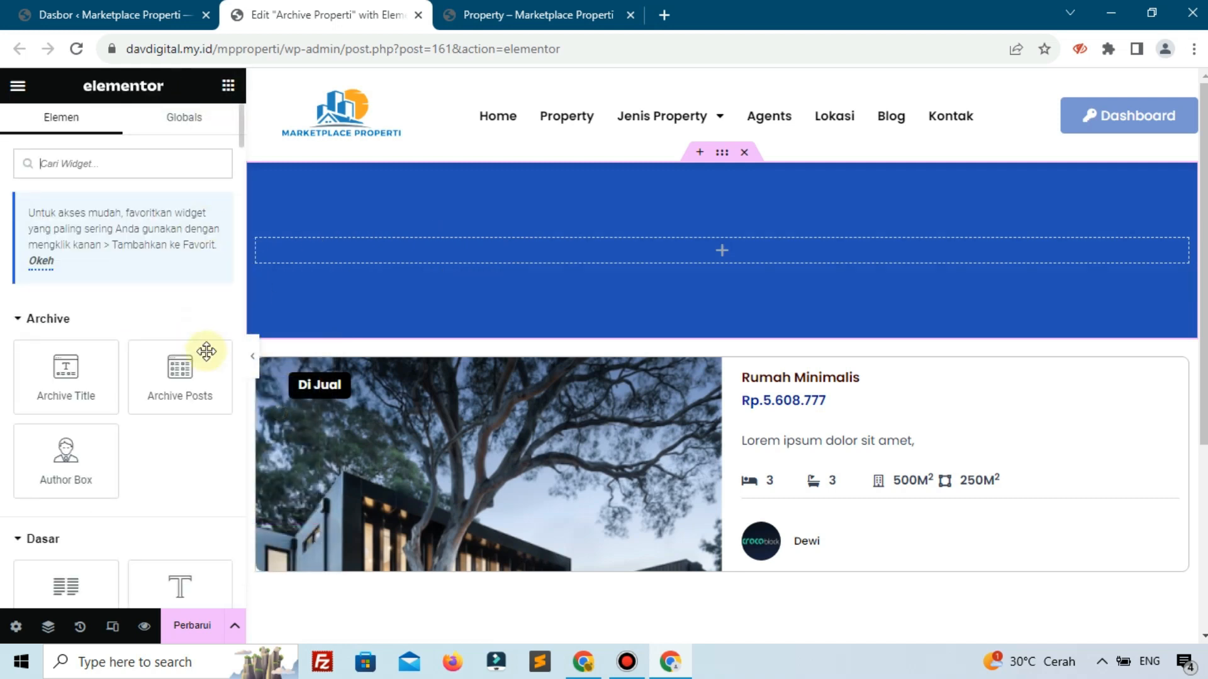
pyautogui.scroll(-5, 157, 371)
pyautogui.moveTo(189, 262); pyautogui.dragTo(345, 262)
pyautogui.tripleClick(121, 262)
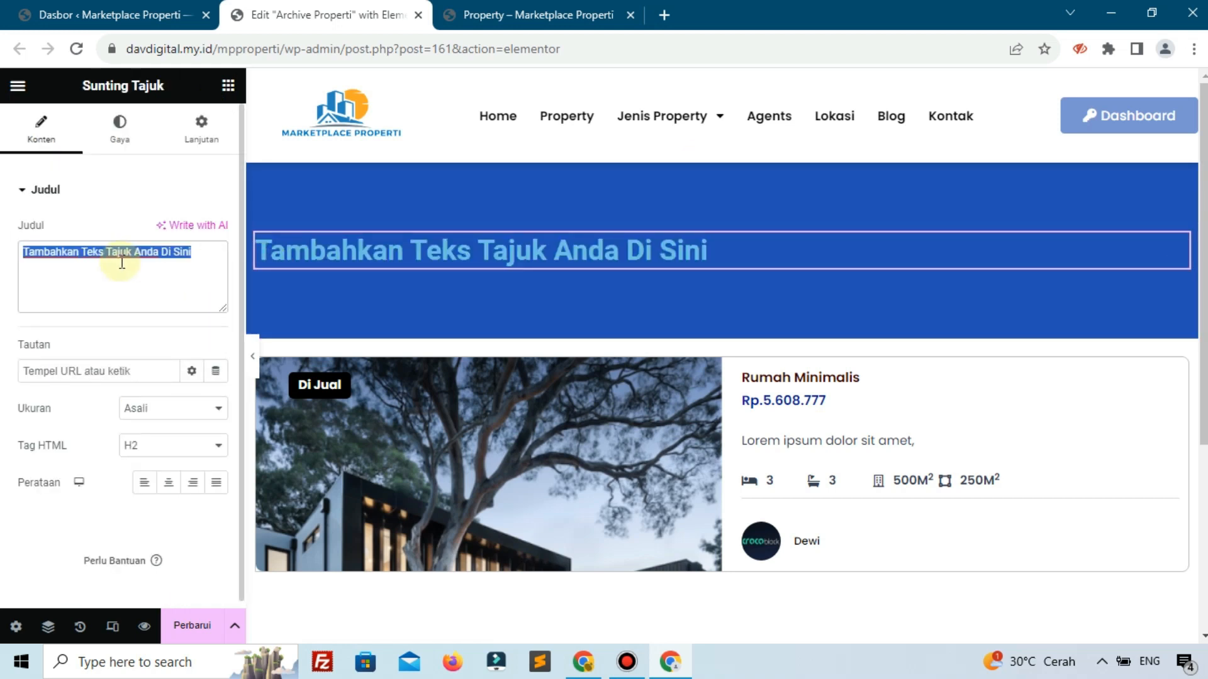
pyautogui.write('Property')
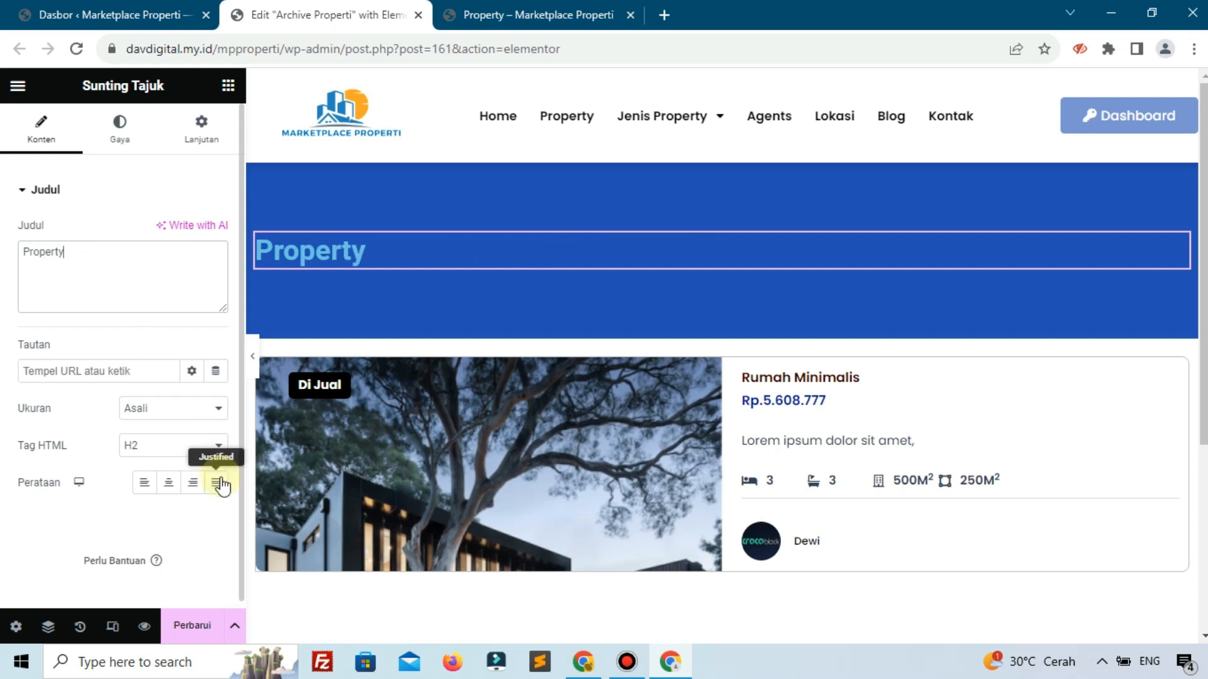
pyautogui.click(170, 484)
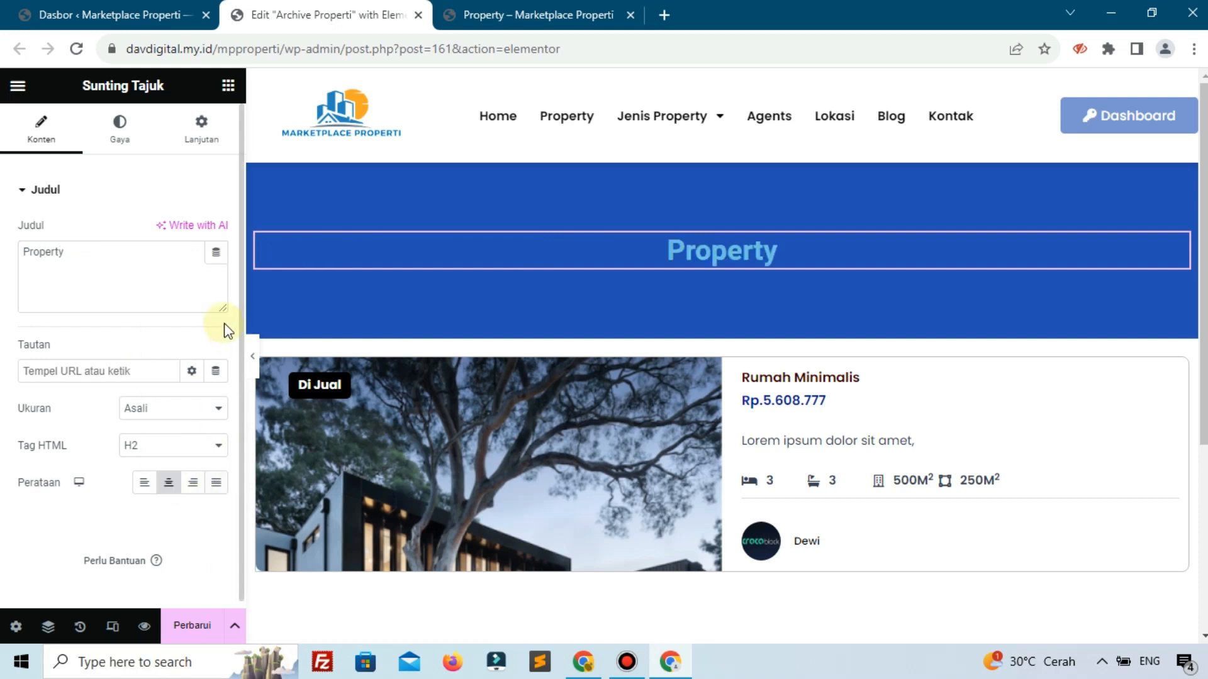
# Set the text color of the "Property" heading to white.
pyautogui.click(143, 153)
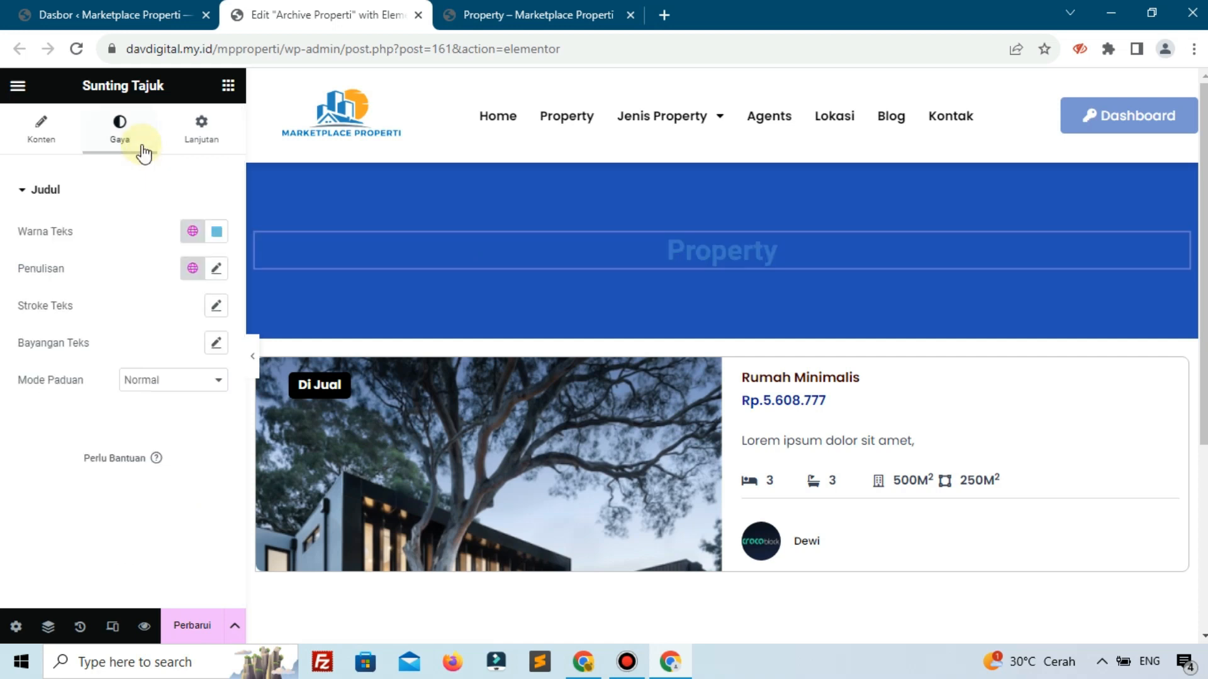
pyautogui.click(217, 231)
pyautogui.moveTo(194, 357); pyautogui.dragTo(35, 248)
# Set the "Property" heading's font family to Poppins and its size to 35 px.
pyautogui.click(217, 269)
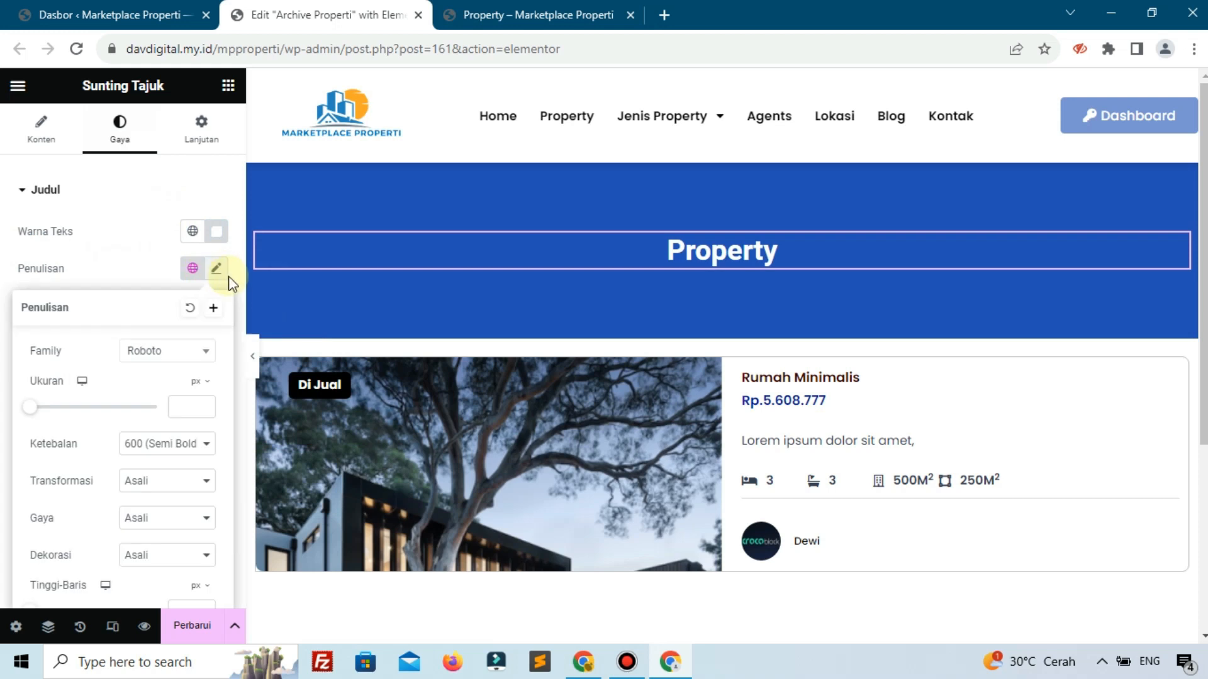
pyautogui.click(625, 667)
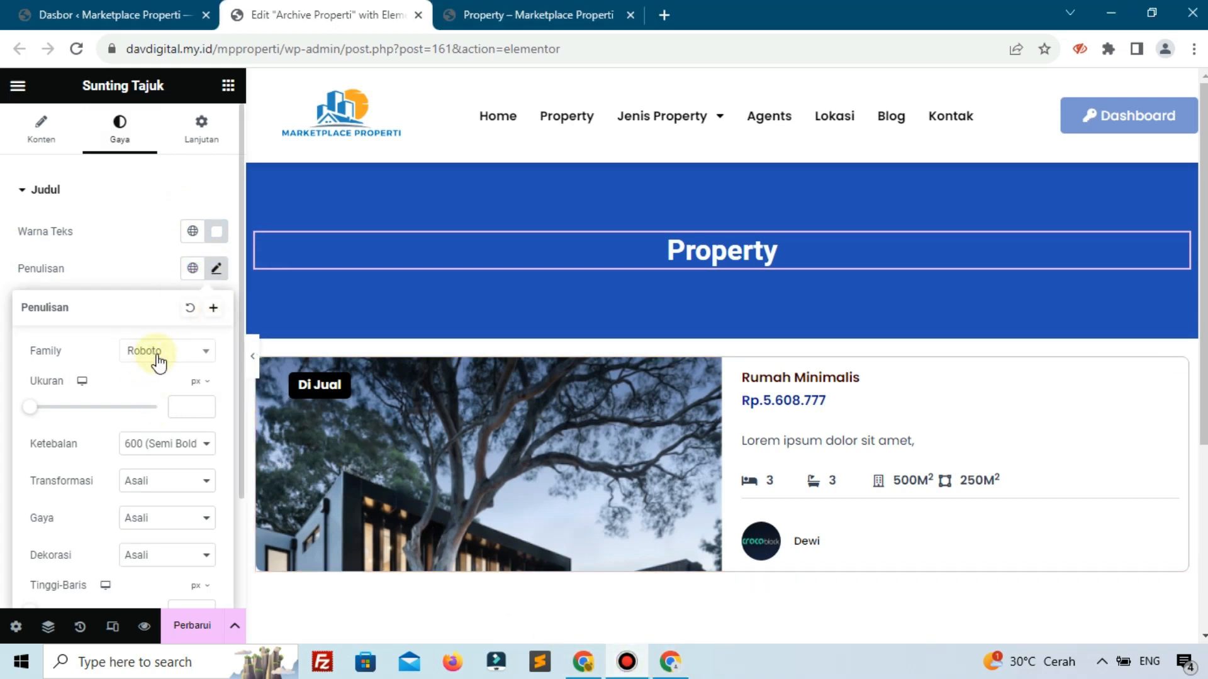
pyautogui.click(165, 368)
pyautogui.write('pop')
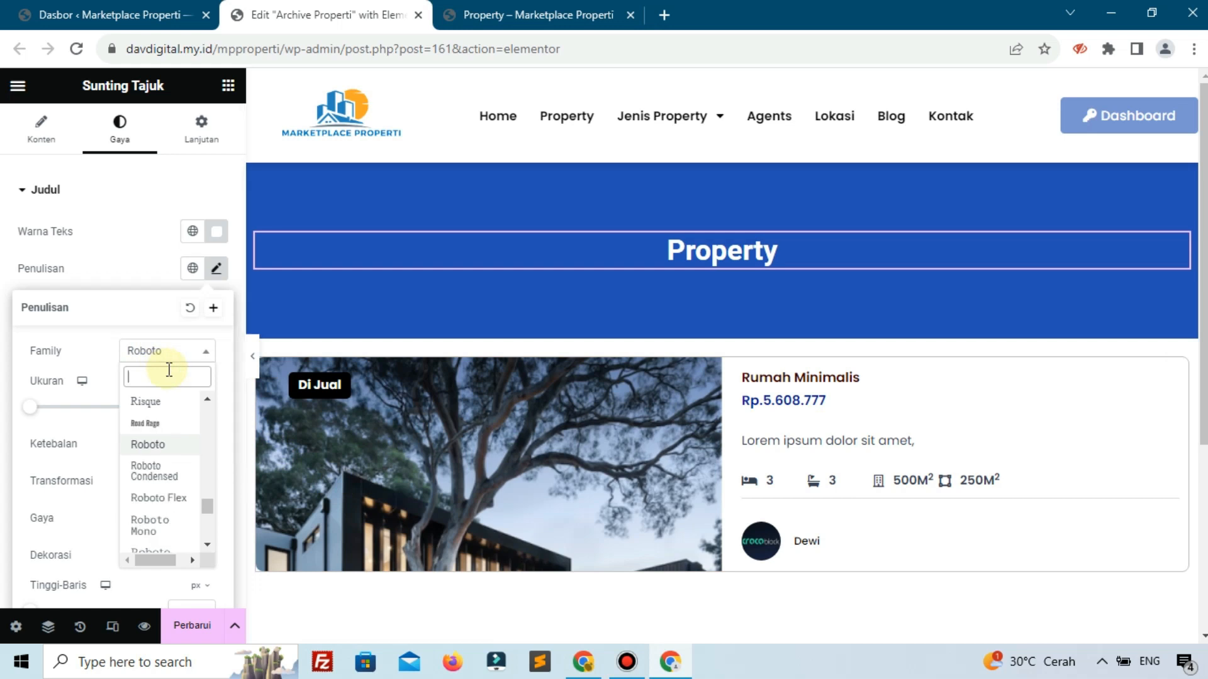
pyautogui.click(182, 526)
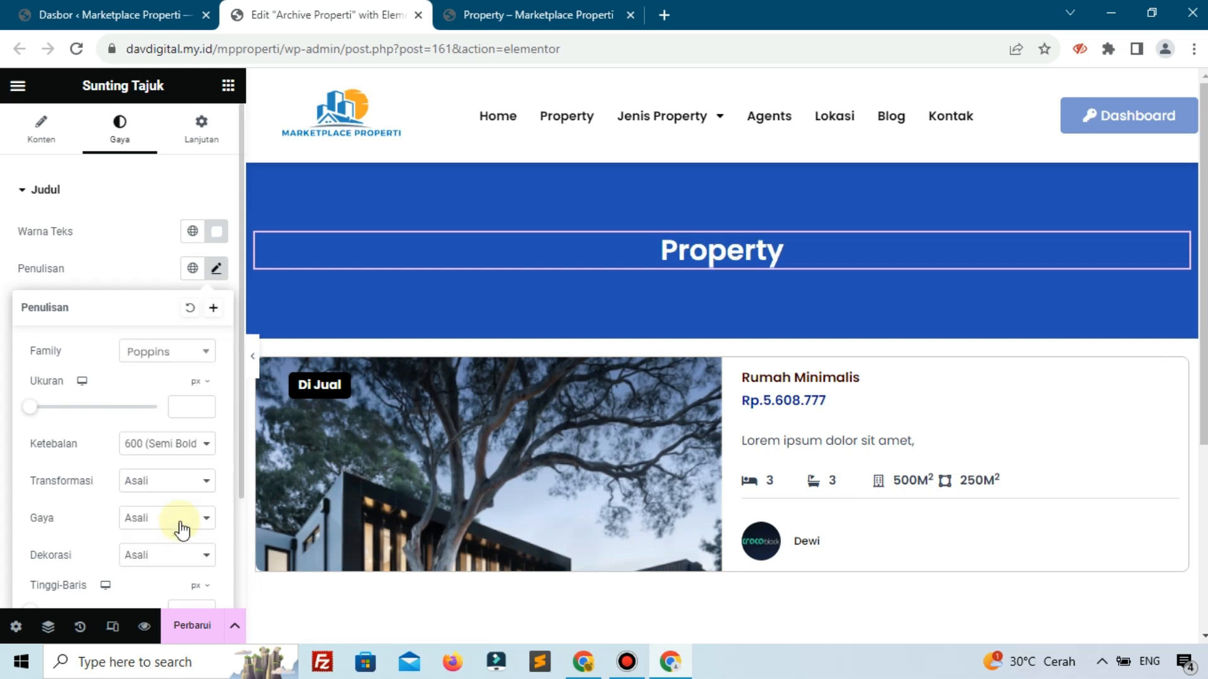
pyautogui.write('3')
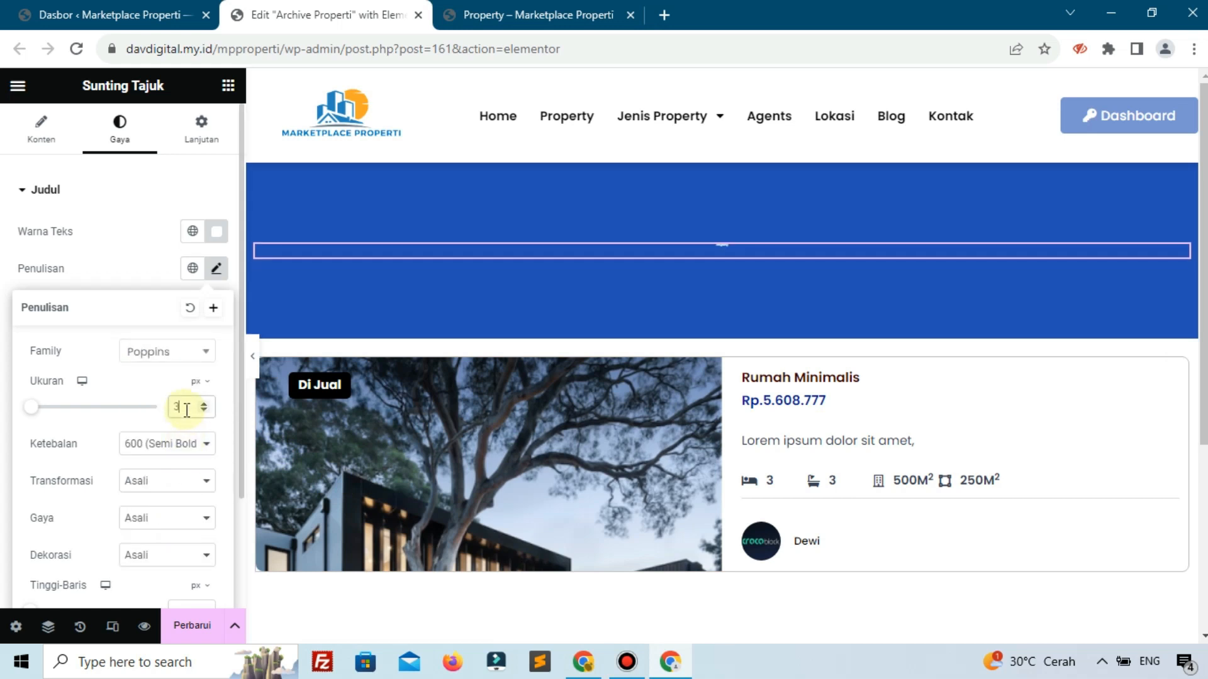
pyautogui.write('035')
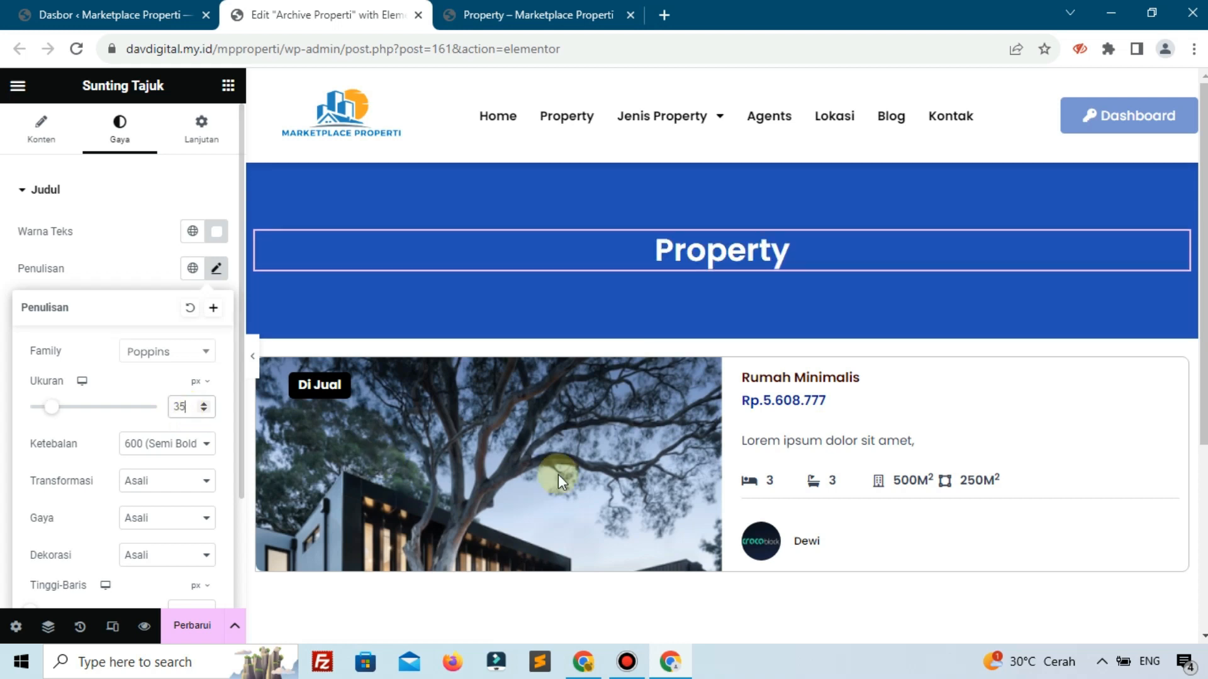
pyautogui.scroll(-3, 700, 452)
pyautogui.hotkey('alt', 'Tab')
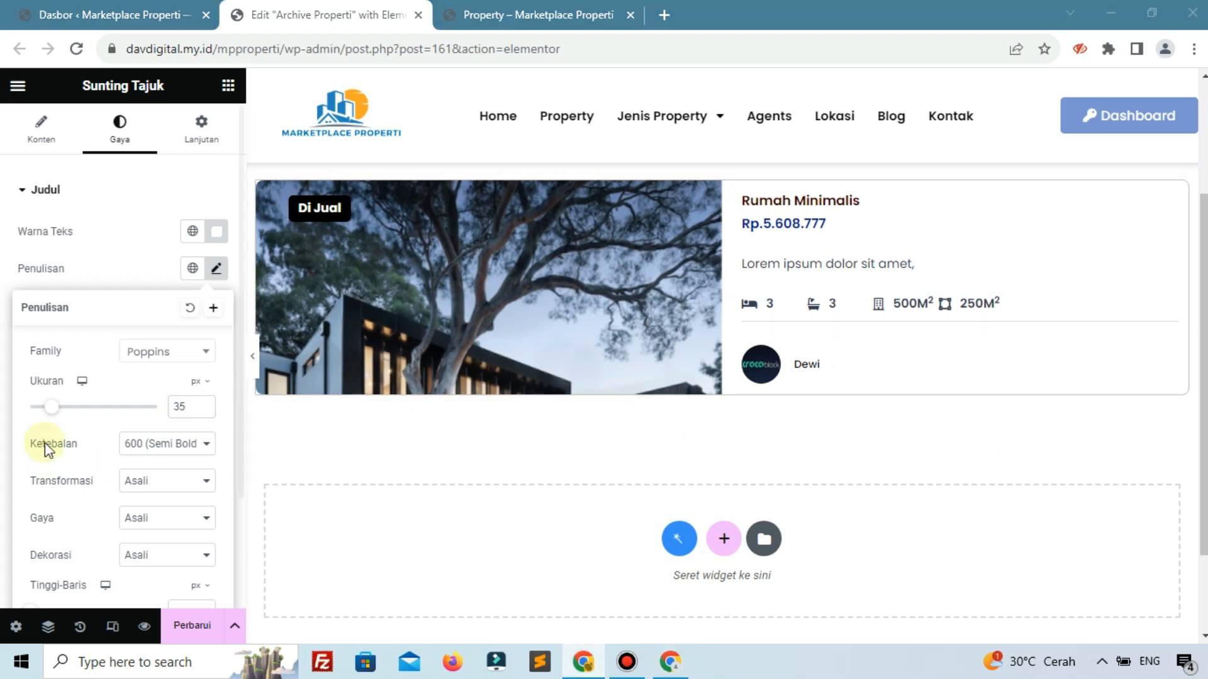
pyautogui.scroll(3, 472, 278)
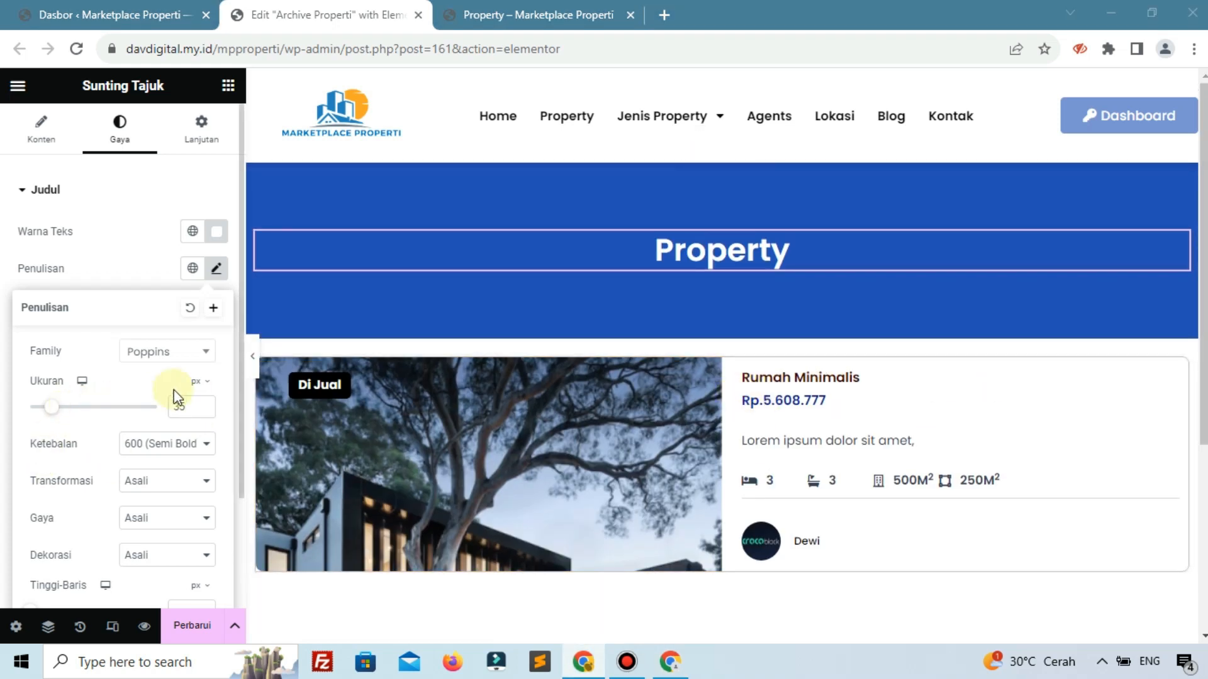
# Try to split the property listing section into two columns, with an empty column before the listing.
pyautogui.rightClick(263, 360)
pyautogui.click(363, 387)
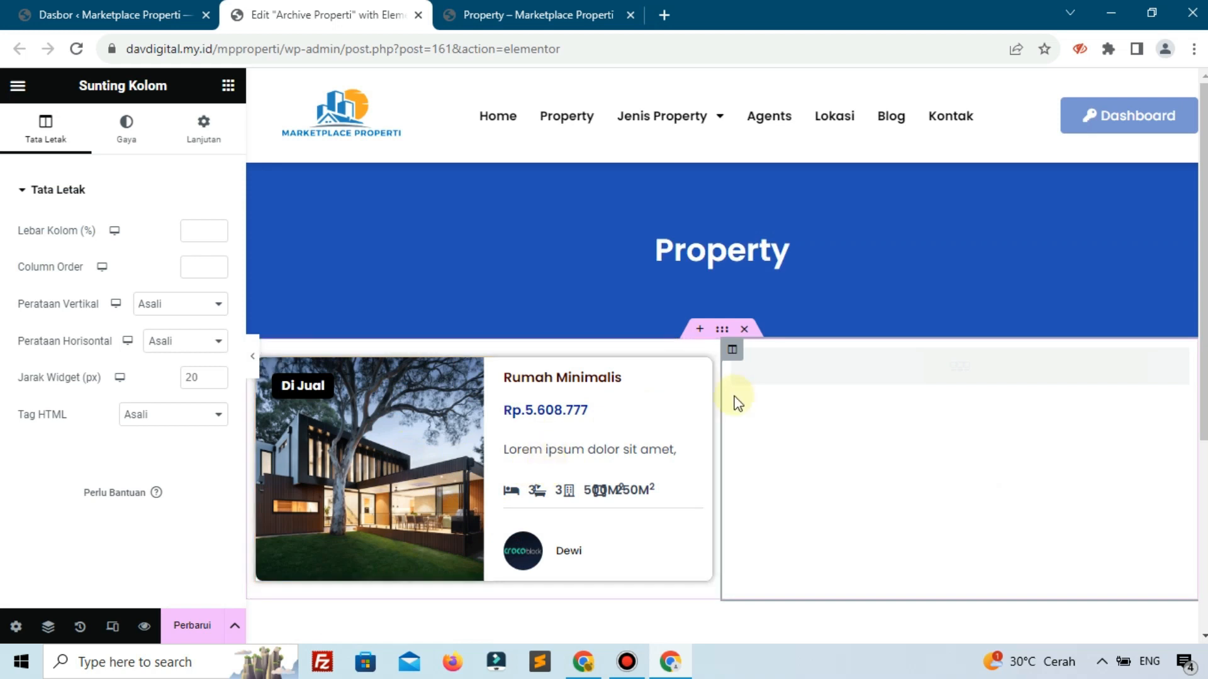
pyautogui.rightClick(663, 390)
pyautogui.click(716, 636)
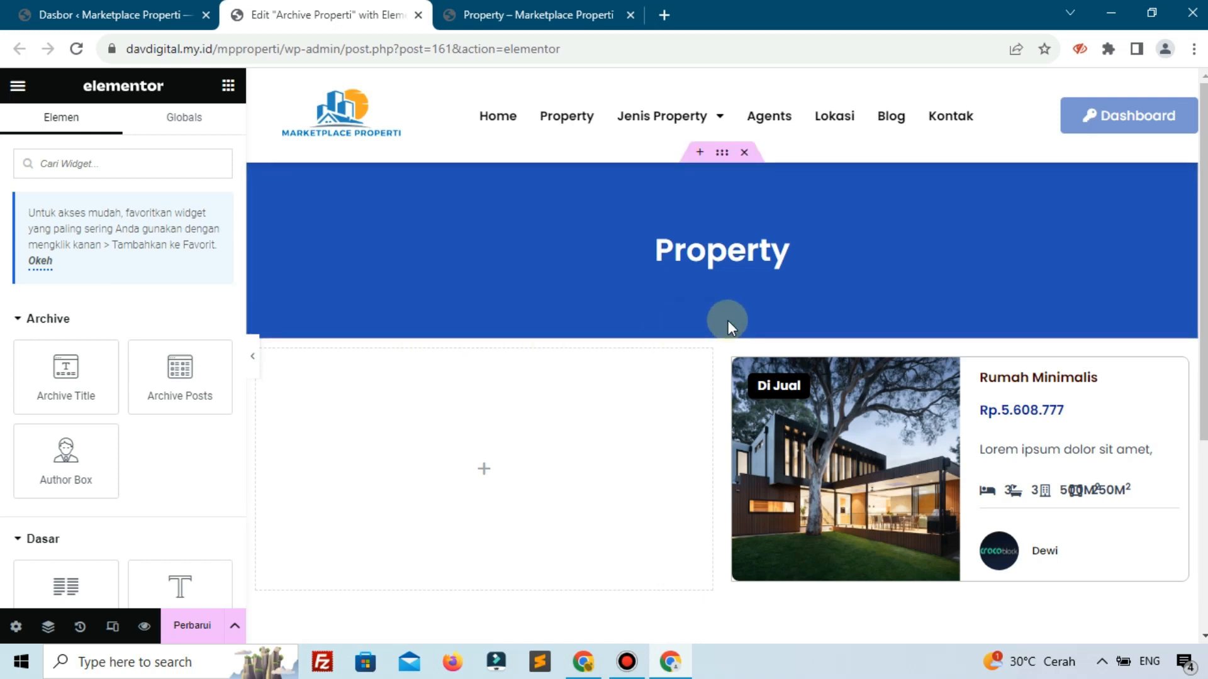
# Replace the property listing section with a new section that has a narrow first column and a wide second column.
pyautogui.click(744, 332)
pyautogui.scroll(-1, 733, 352)
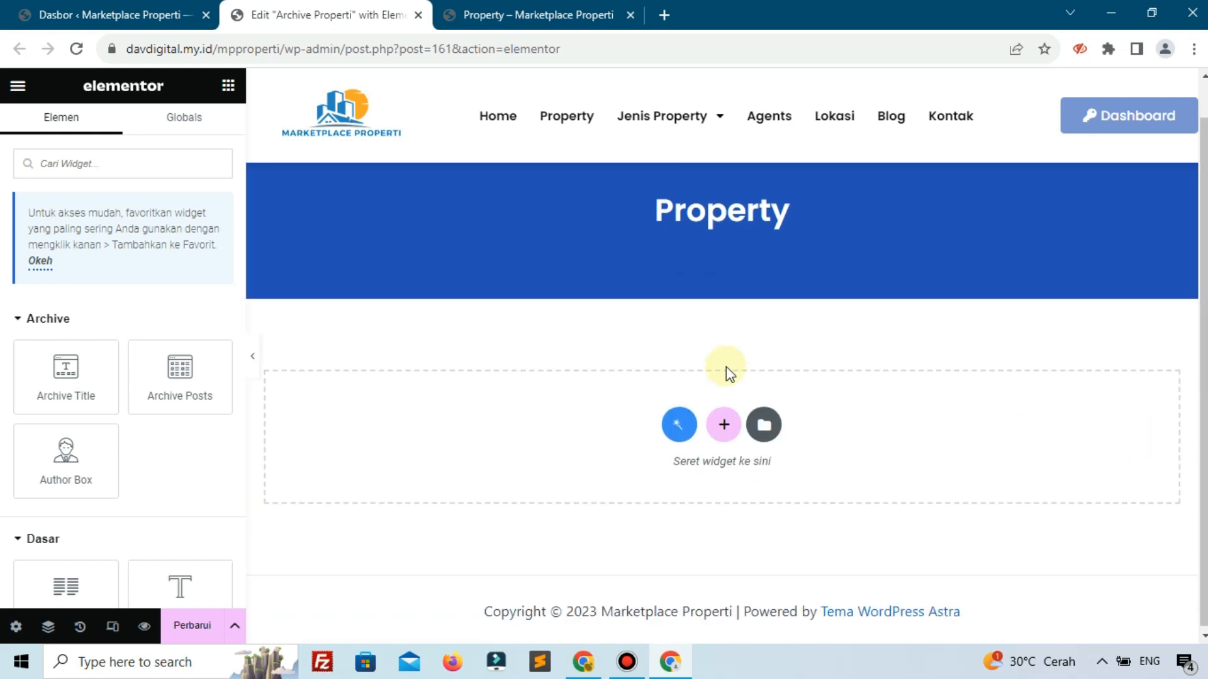
pyautogui.click(721, 424)
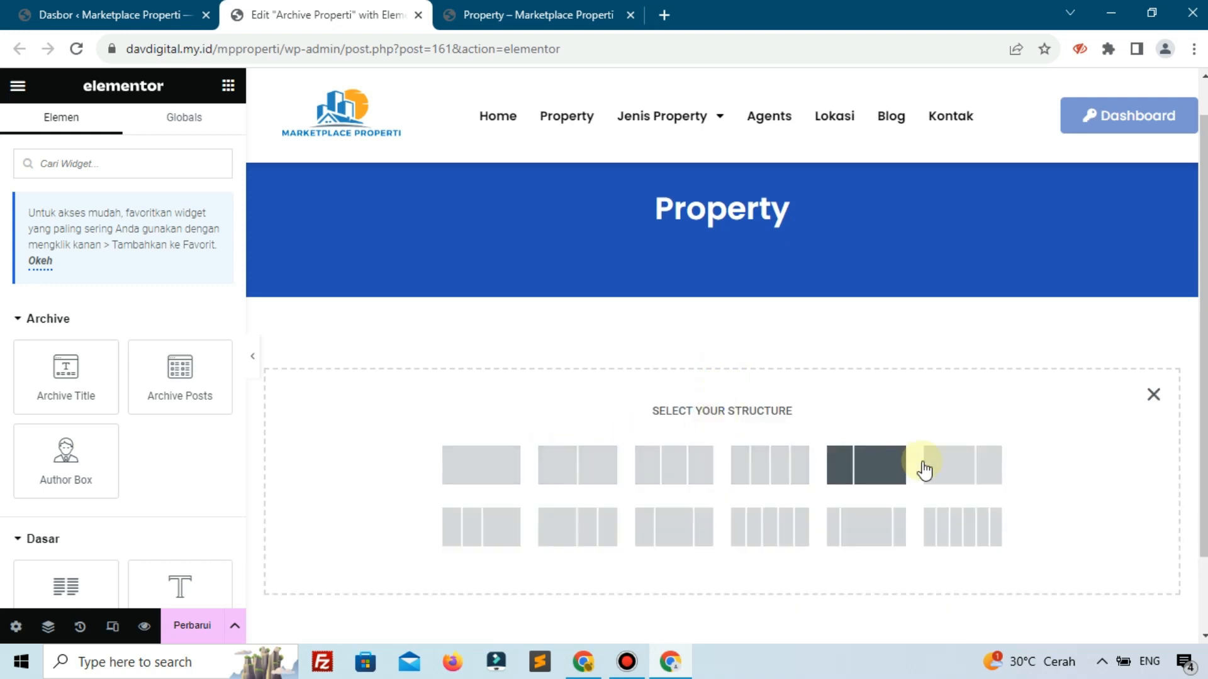
pyautogui.click(837, 481)
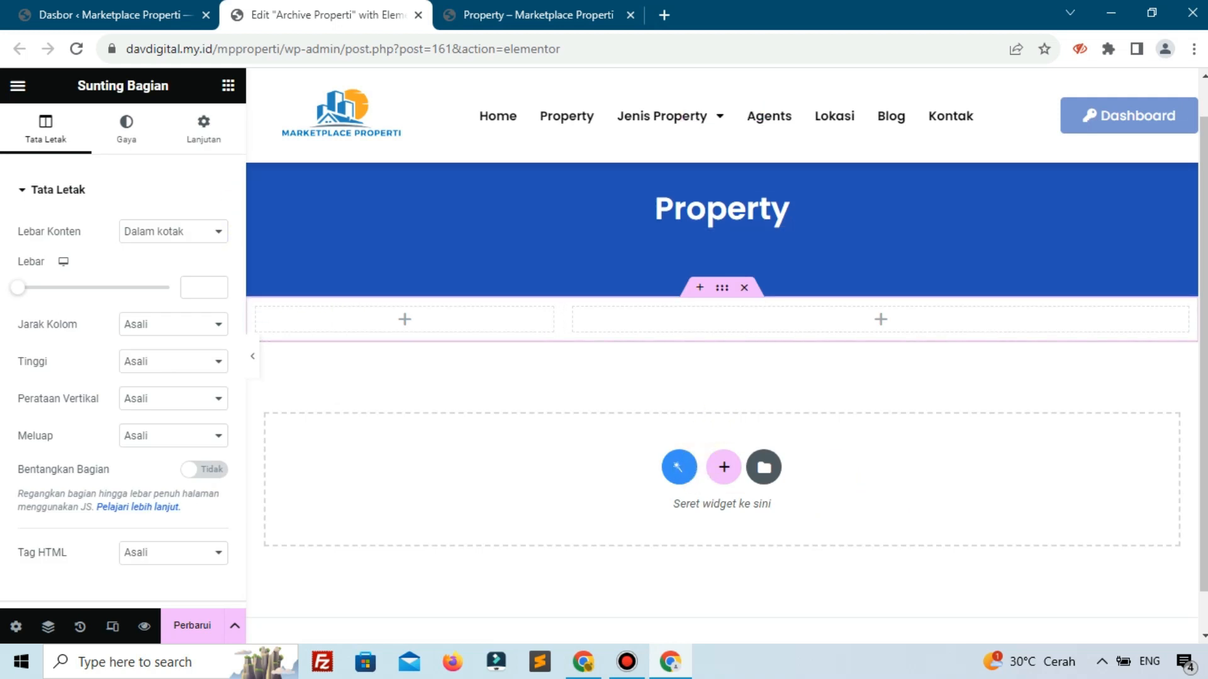
# Set the new two-column section's margin in percent, with 5 at the top and 8 at the bottom.
pyautogui.hotkey('alt', 'Tab')
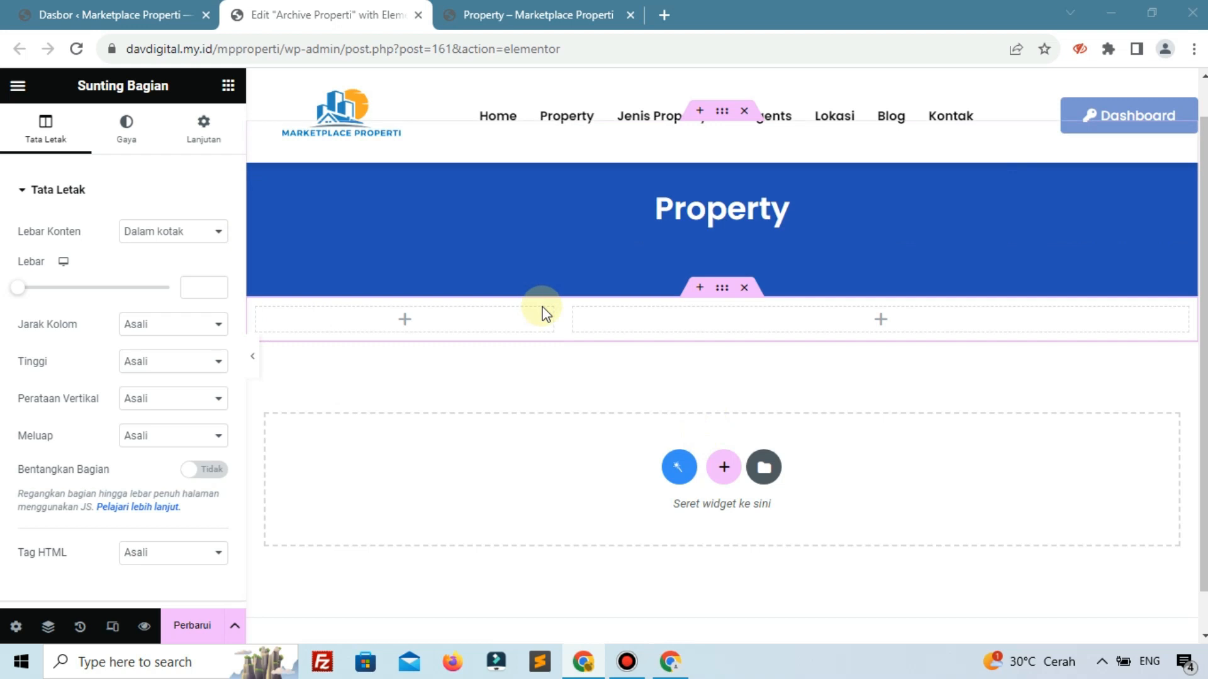
pyautogui.click(722, 288)
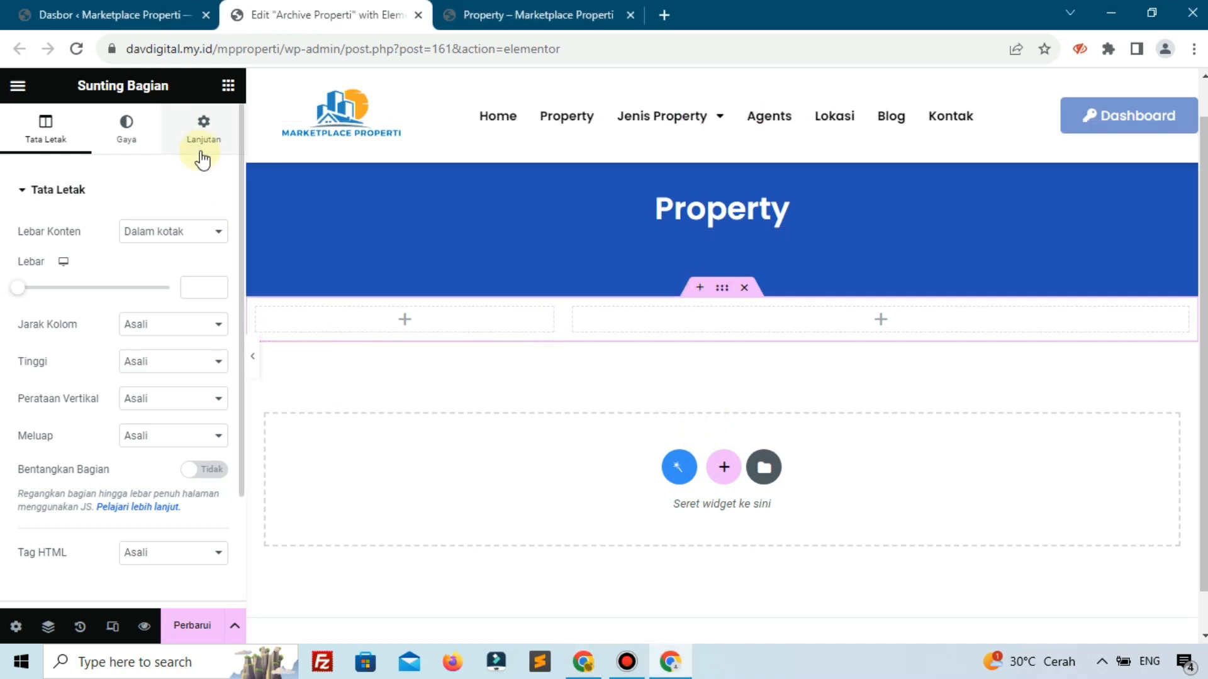
pyautogui.click(203, 157)
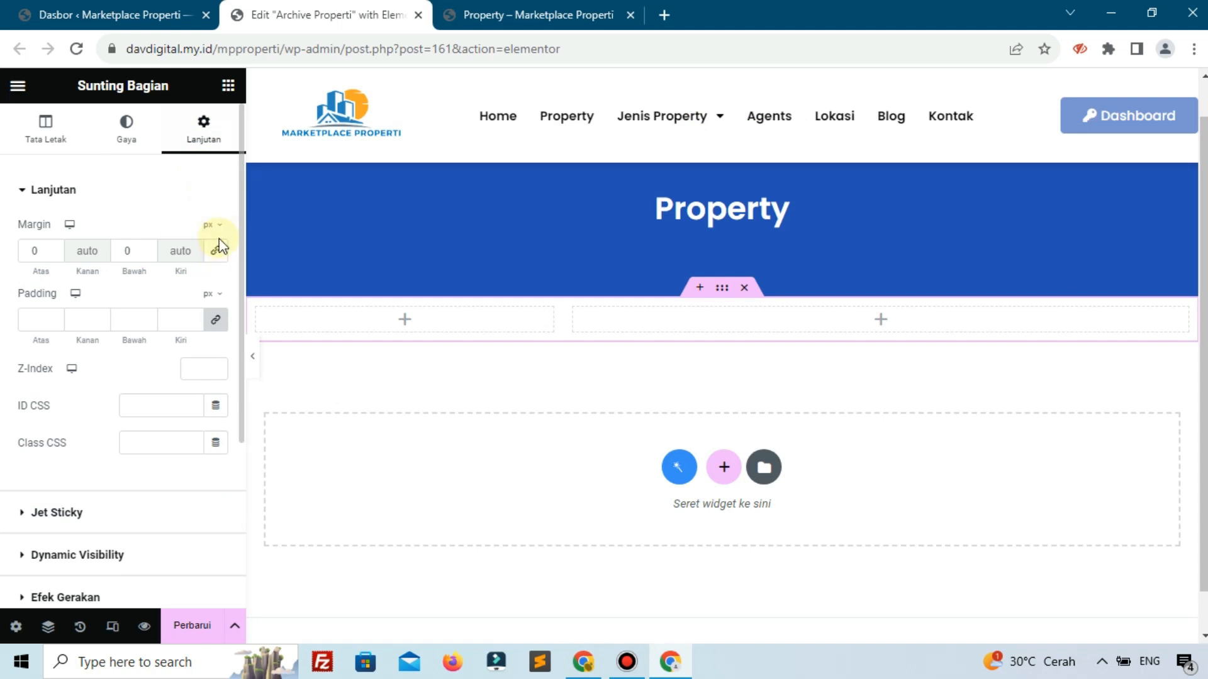
pyautogui.click(210, 227)
pyautogui.click(205, 250)
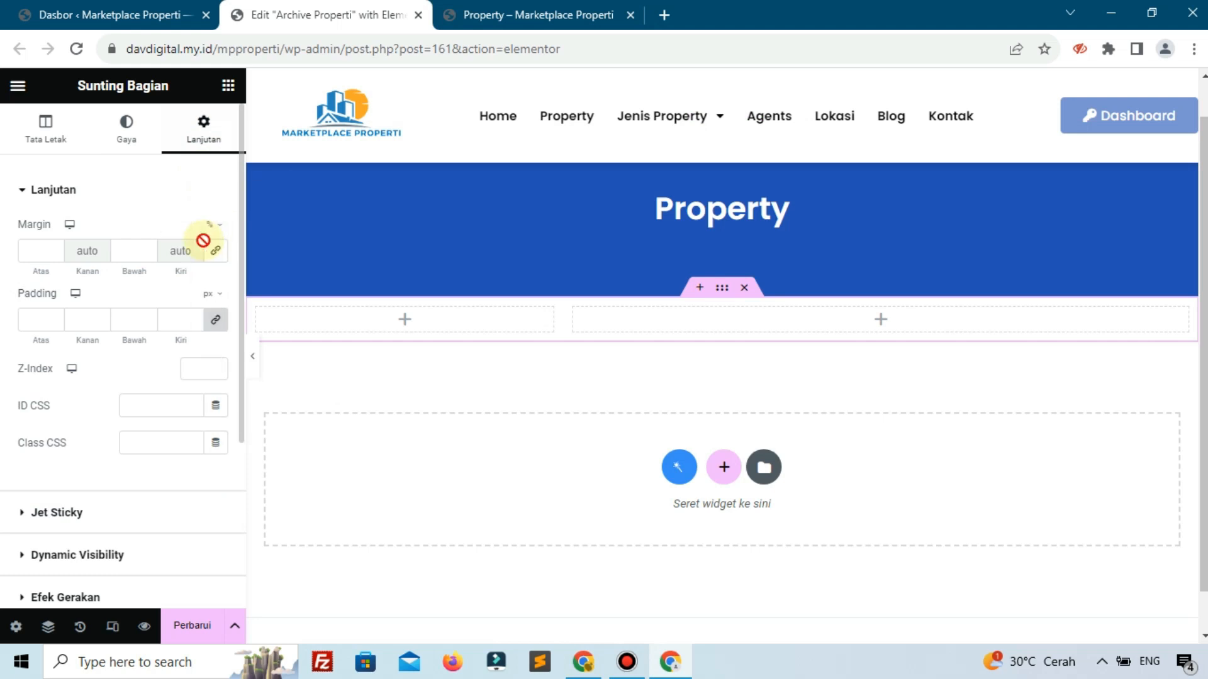
pyautogui.click(43, 244)
pyautogui.write('5')
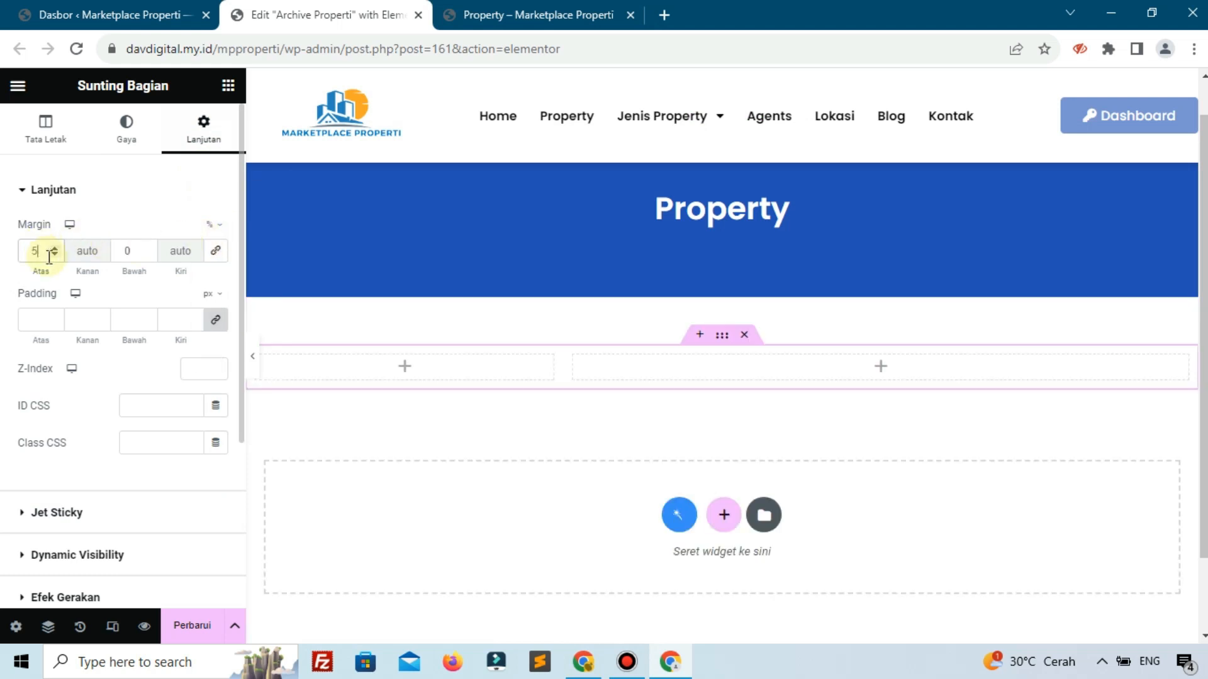
pyautogui.click(135, 251)
pyautogui.write('0')
pyautogui.moveTo(136, 251); pyautogui.dragTo(105, 243)
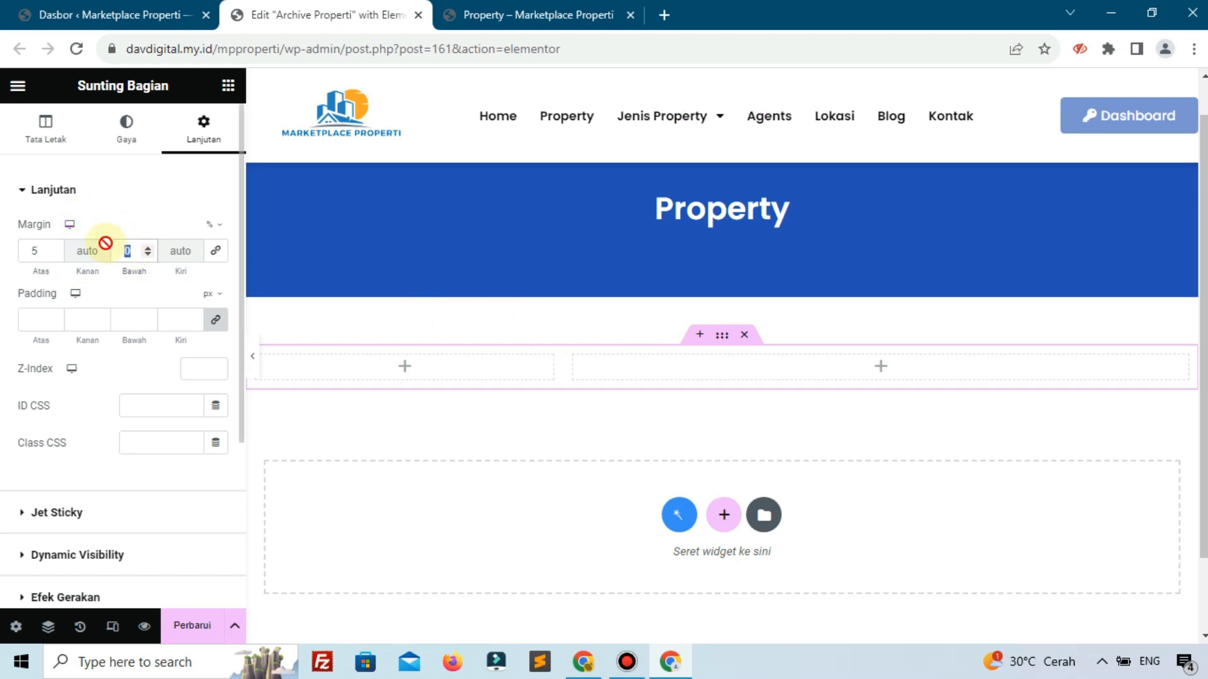
pyautogui.write('8')
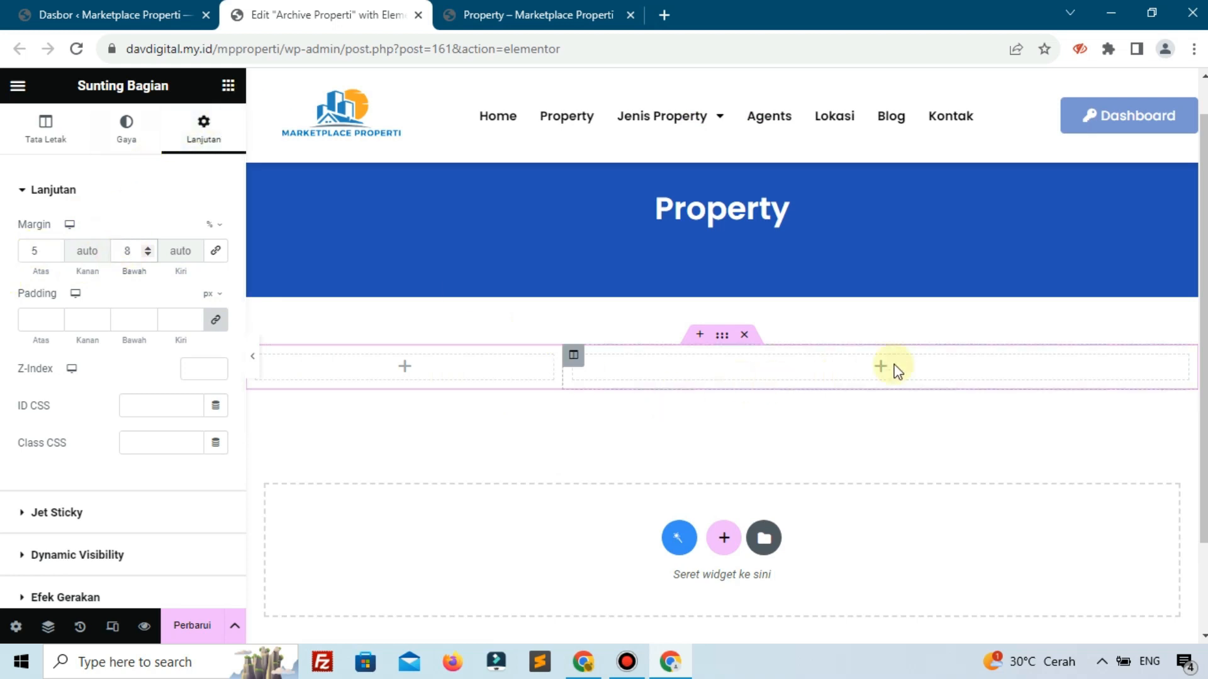
# Add a Listing Grid widget to the wide column of the new section.
pyautogui.click(875, 370)
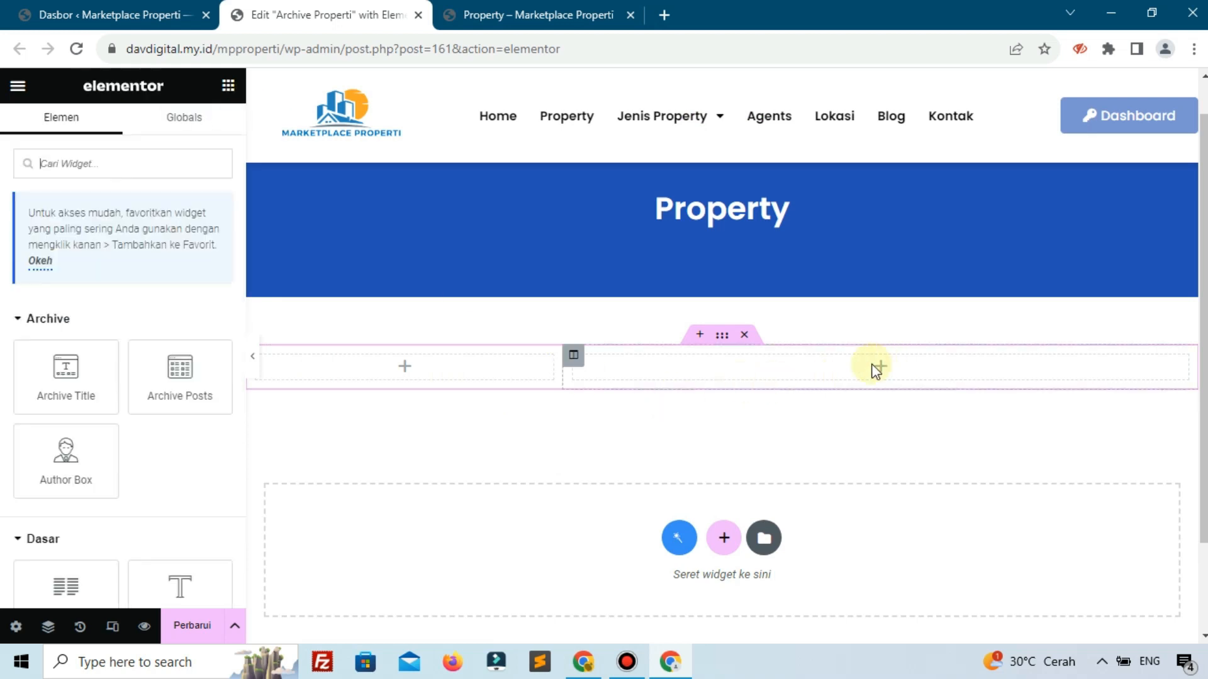
pyautogui.click(127, 165)
pyautogui.write('list')
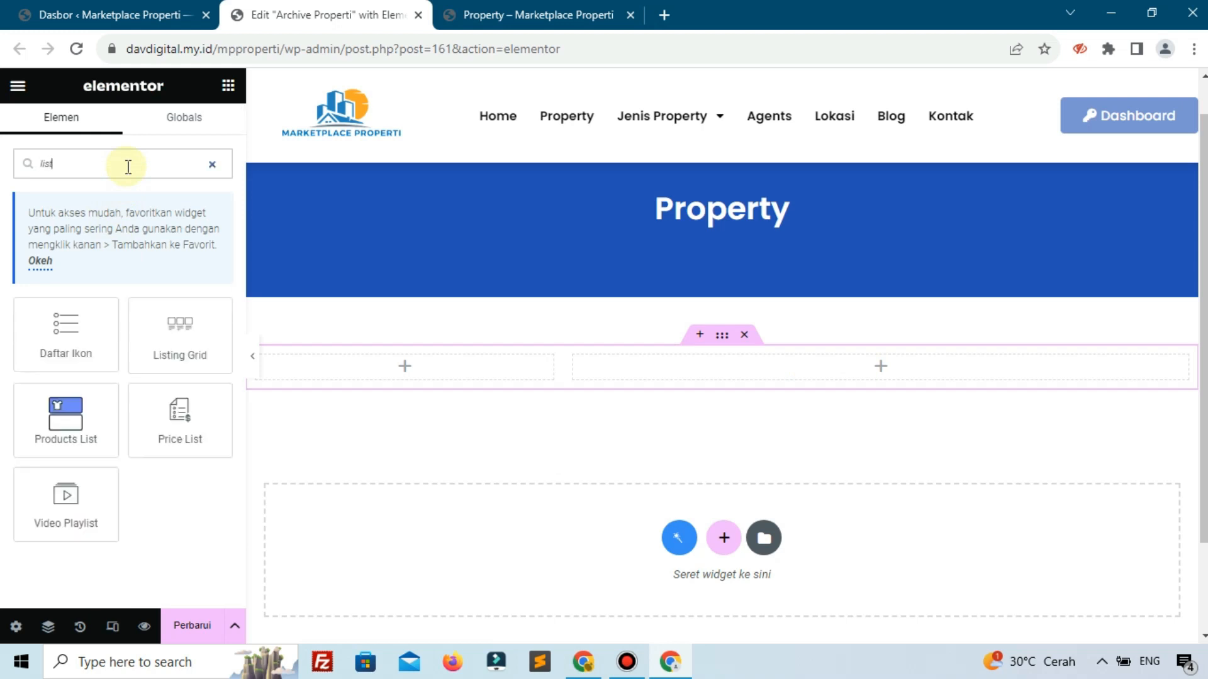
pyautogui.moveTo(177, 345); pyautogui.dragTo(928, 365)
# Set the grid's listing to Listing Property ( Main ).
pyautogui.click(135, 232)
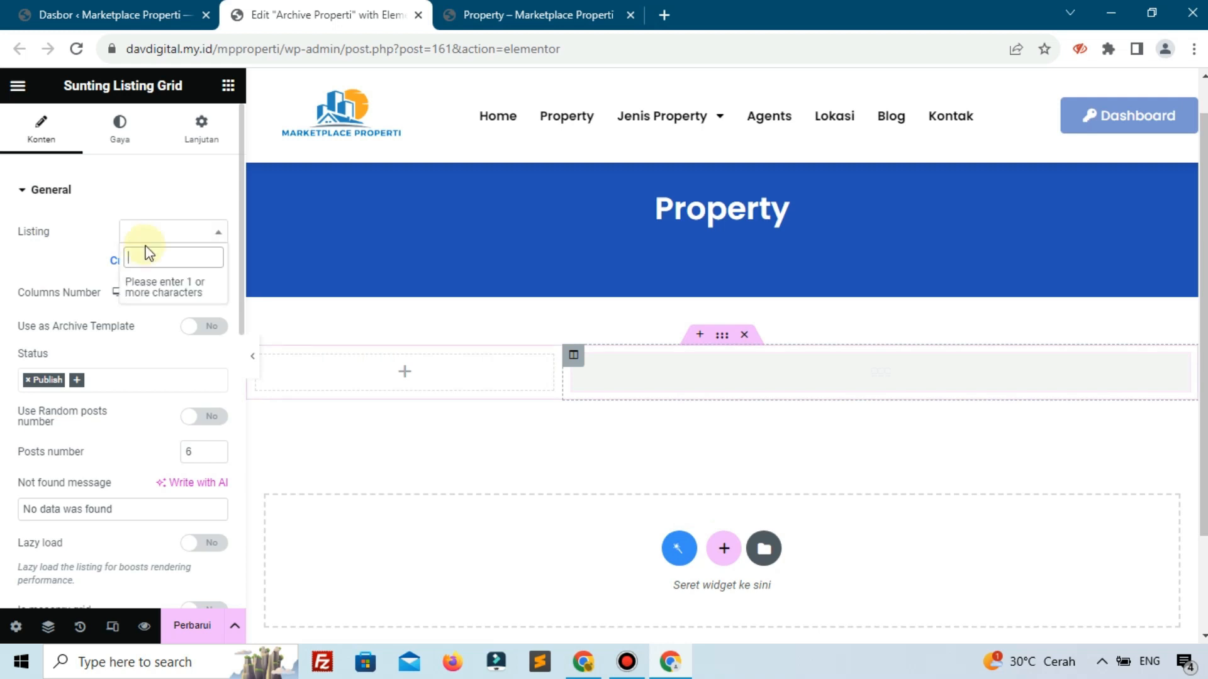
pyautogui.write('c')
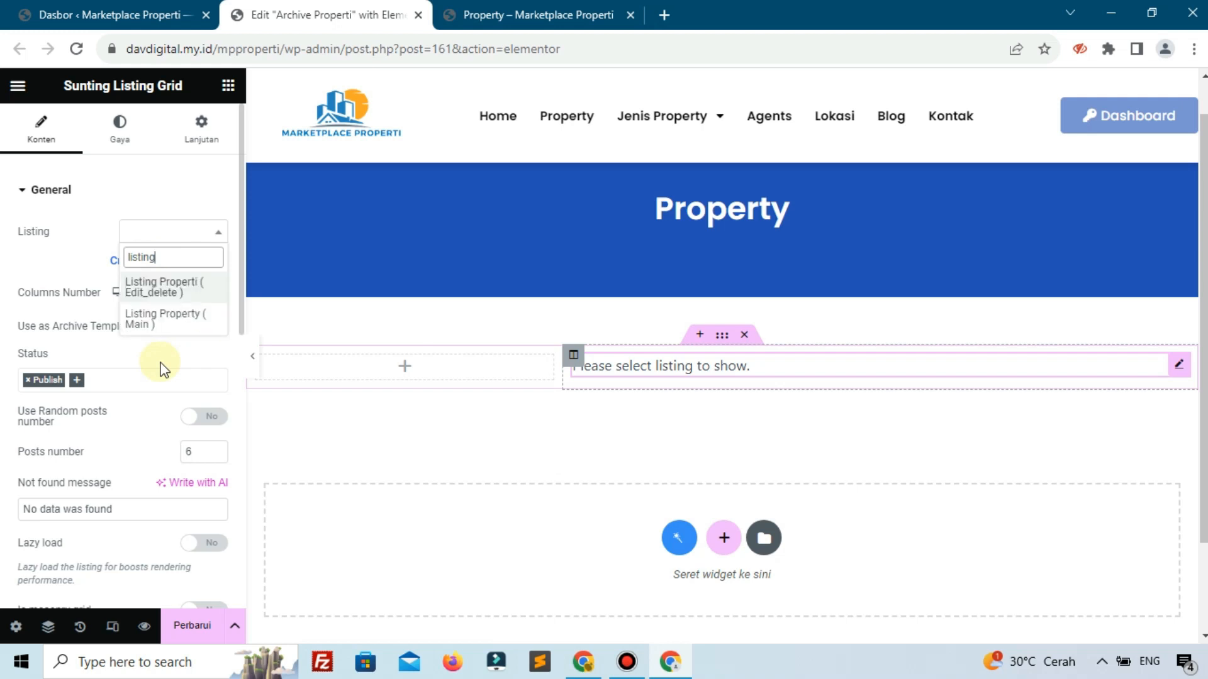
pyautogui.click(163, 320)
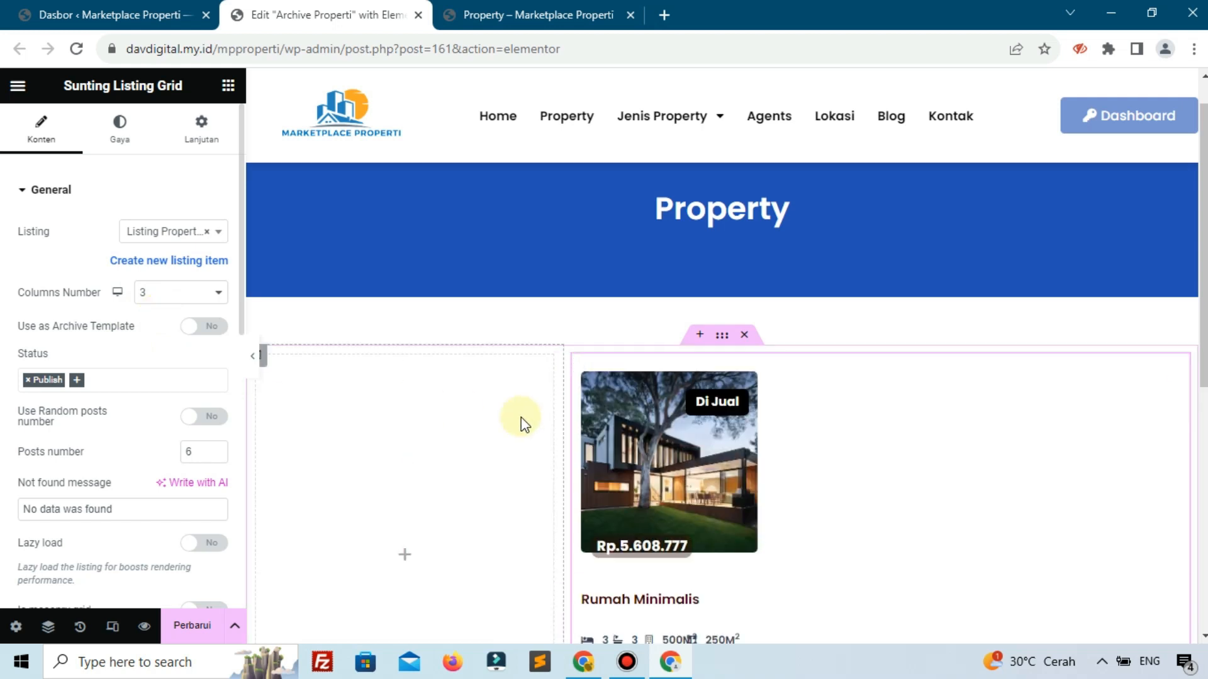
# Look up the archive listing among the JetEngine listing items and set the grid's listing to Liting Properti Archive.
pyautogui.click(91, 10)
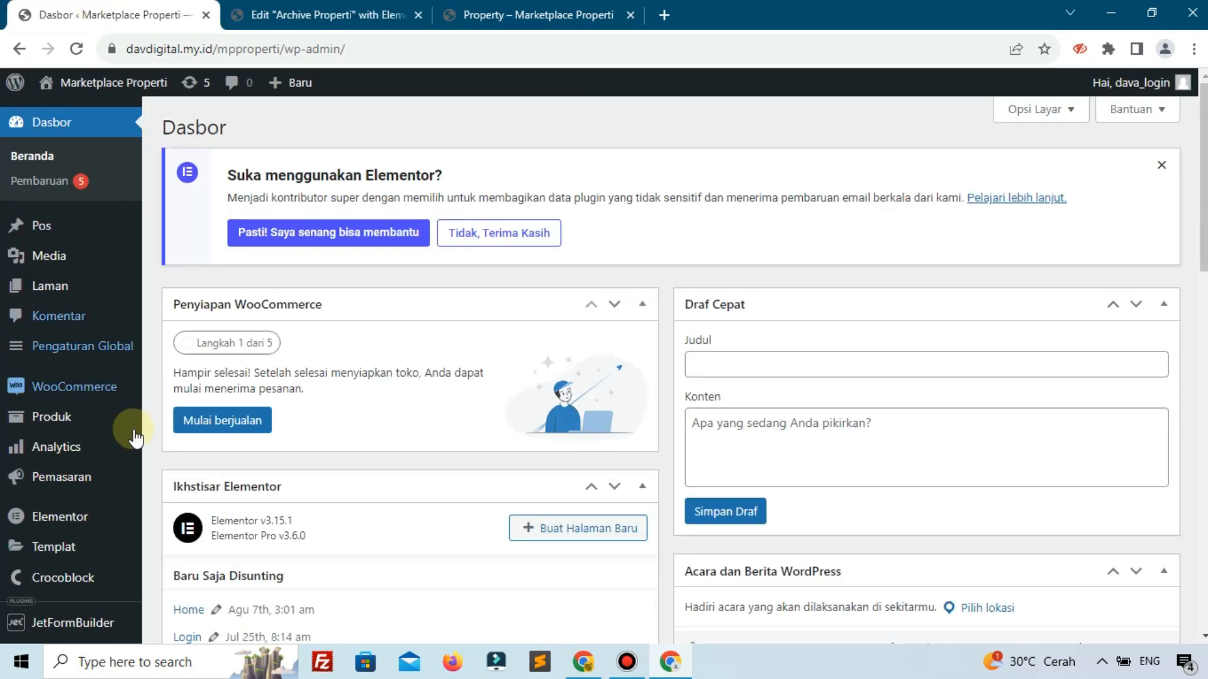
pyautogui.scroll(-5, 126, 440)
pyautogui.moveTo(57, 321)
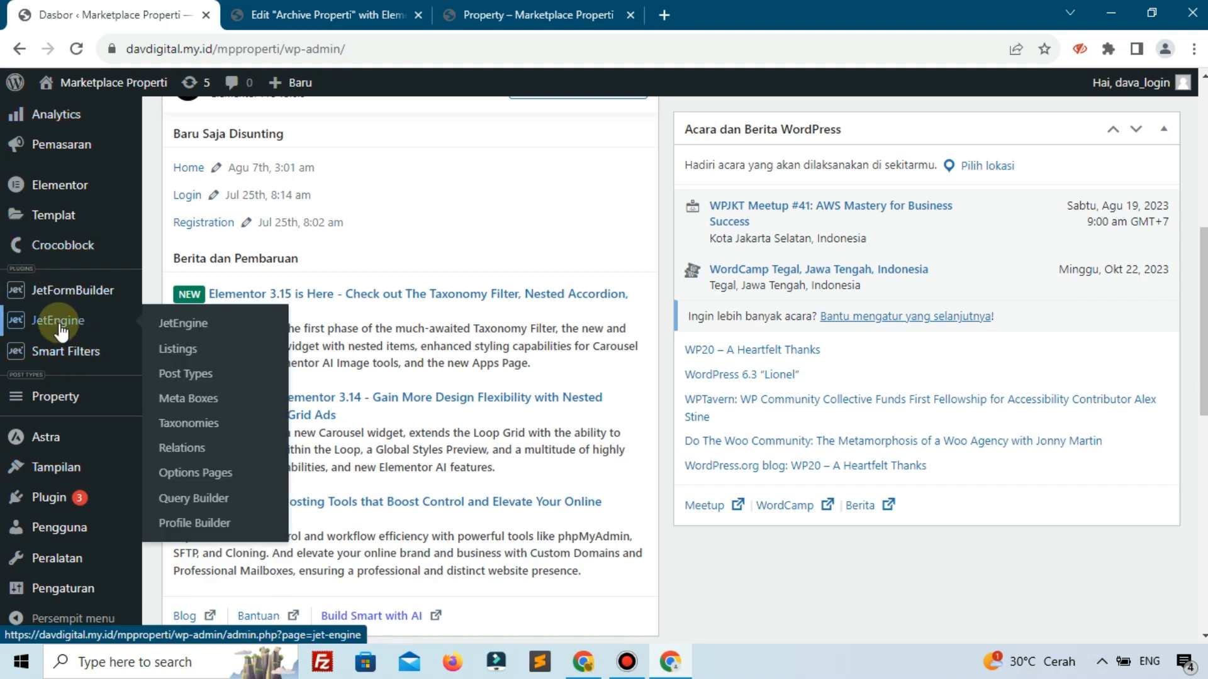
pyautogui.click(182, 357)
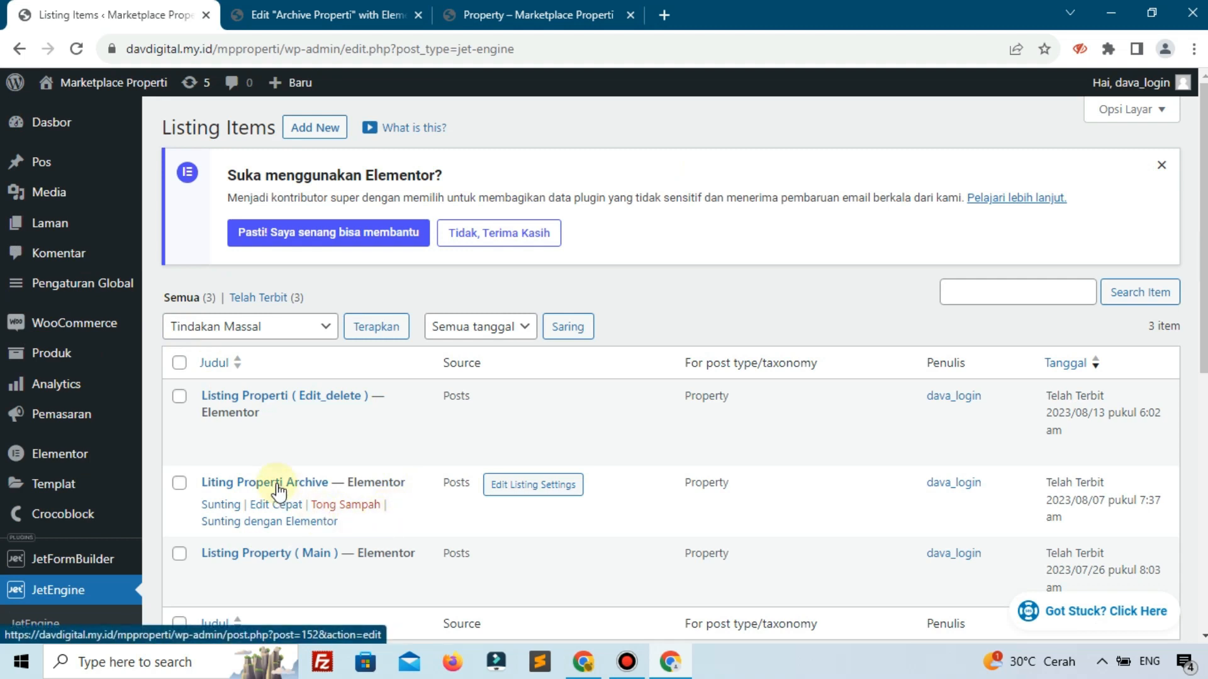
pyautogui.click(255, 7)
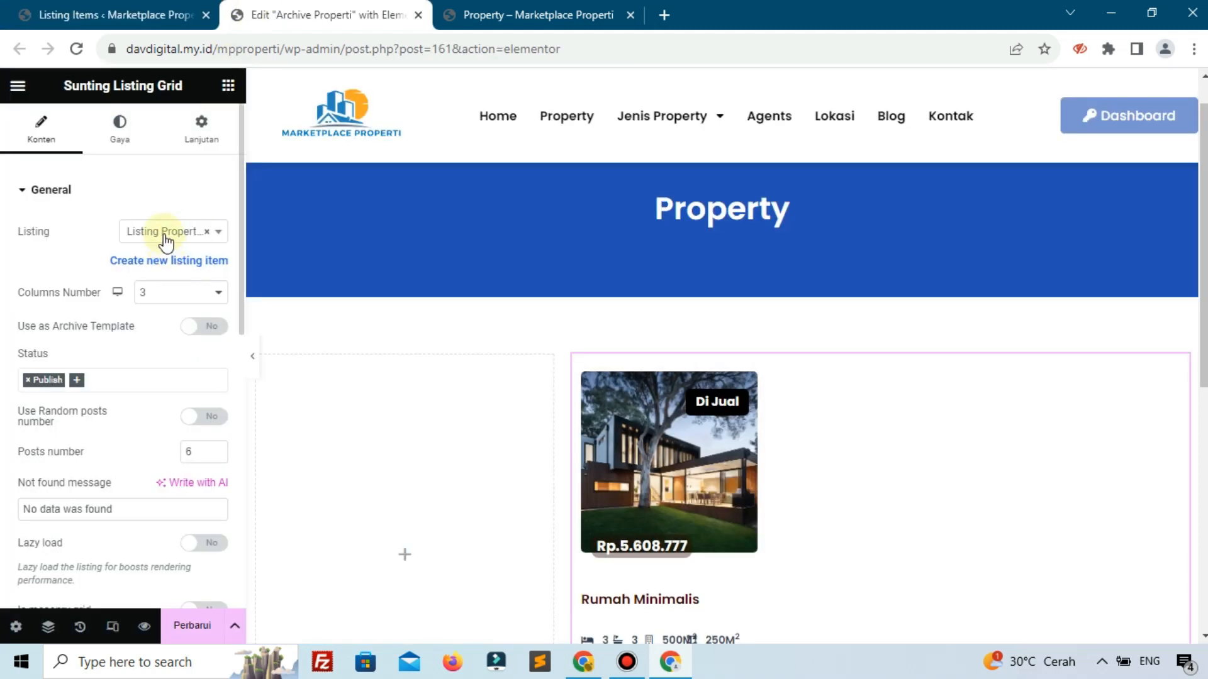
pyautogui.click(167, 233)
pyautogui.write('properti')
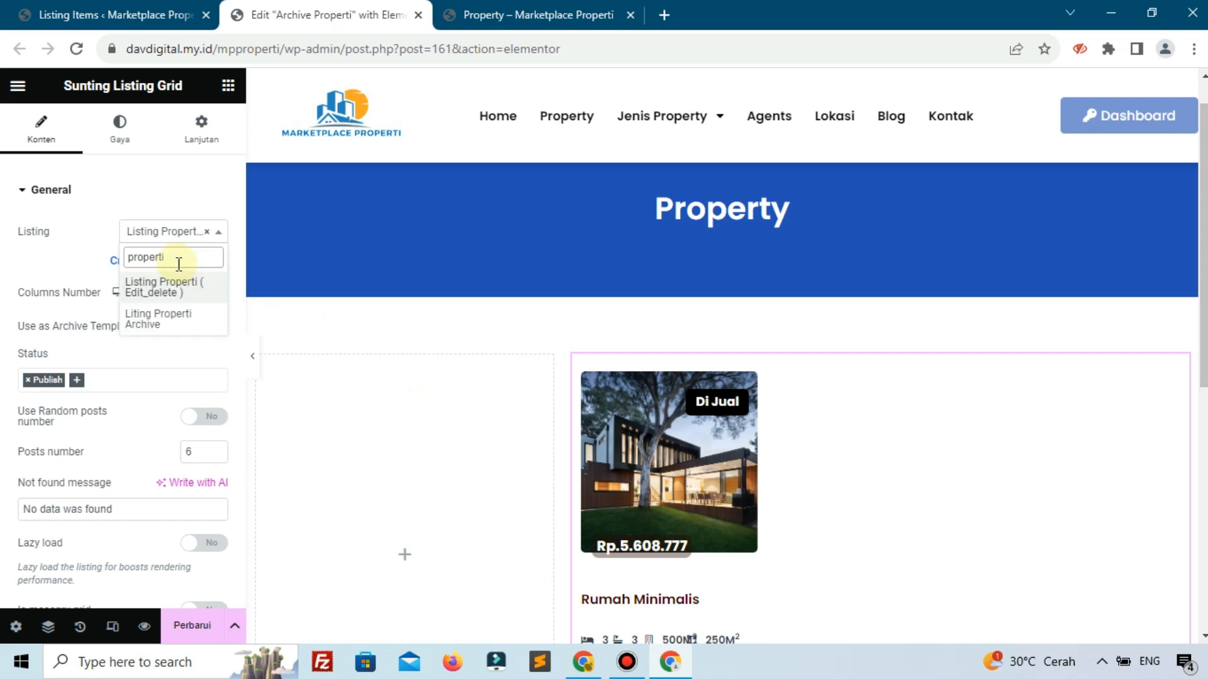
pyautogui.click(129, 319)
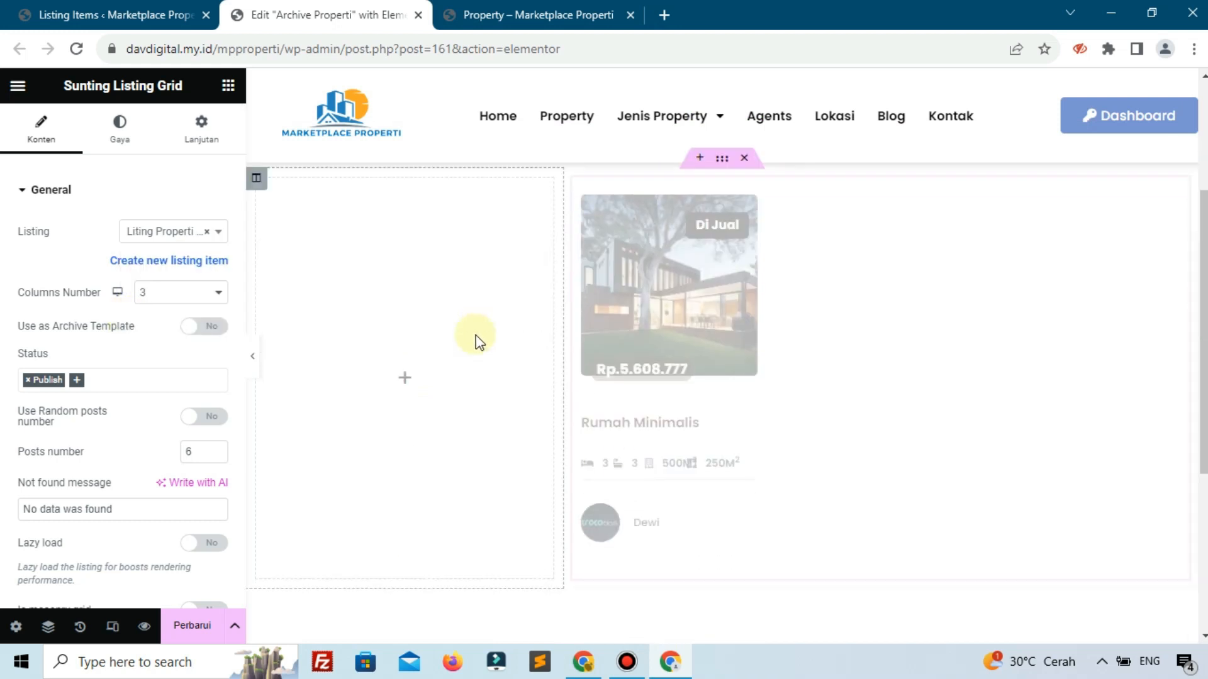
# Set the listing grid's columns number to 1 and update the template.
pyautogui.click(162, 295)
pyautogui.click(156, 312)
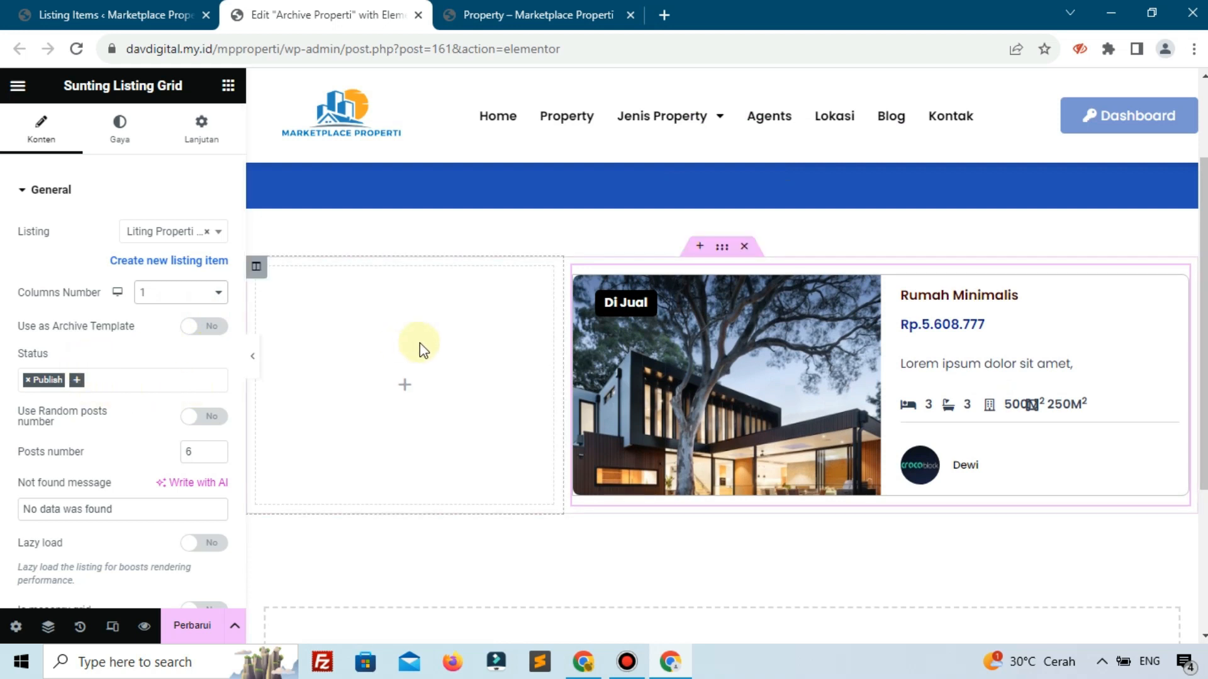
pyautogui.click(192, 628)
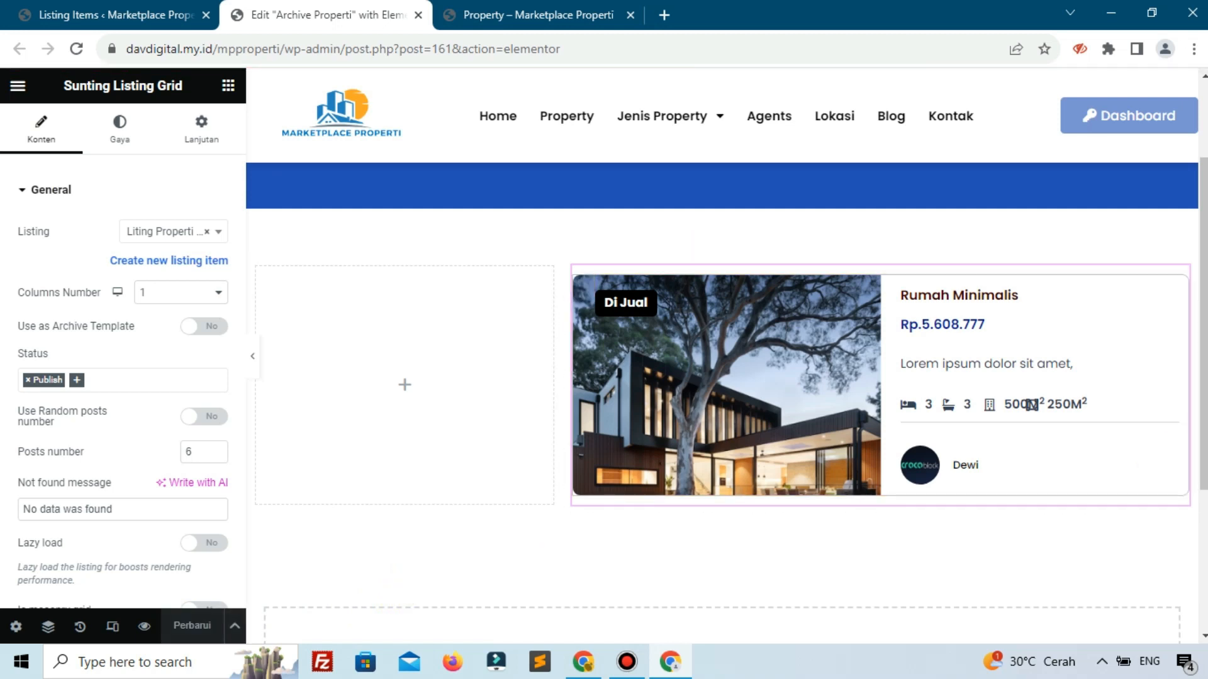
# Check the property card's layout on the live Property page and return to the template editor.
pyautogui.hotkey('alt', 'Tab')
pyautogui.click(516, 15)
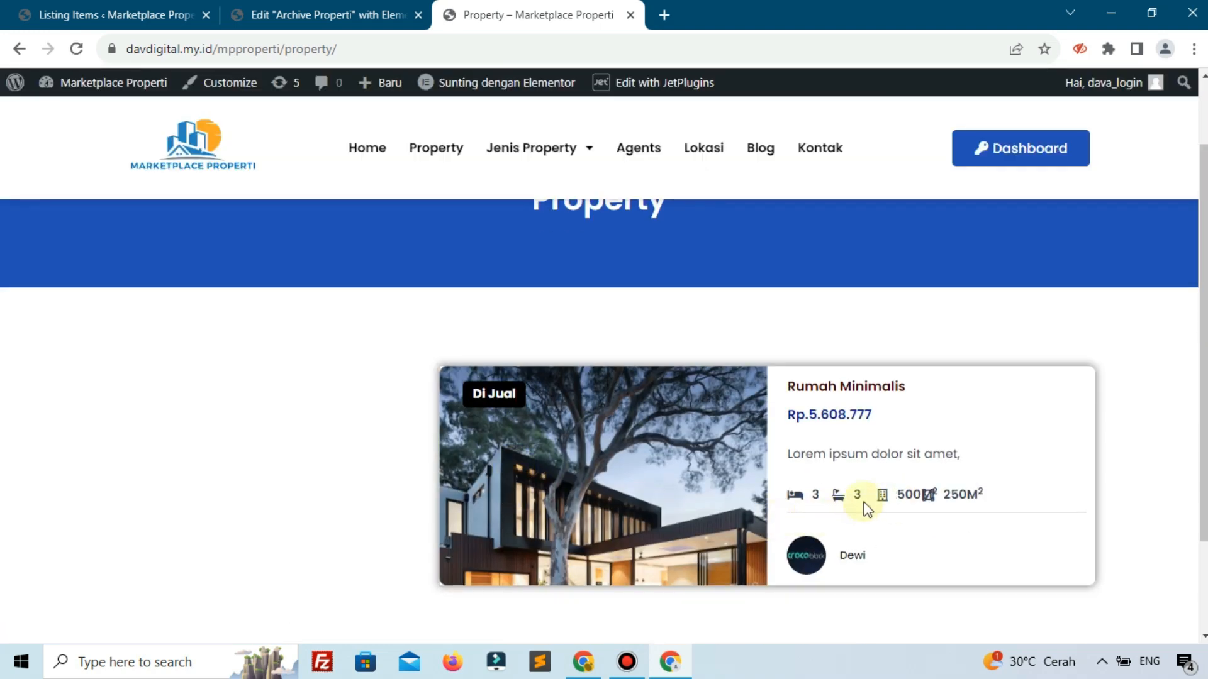
pyautogui.moveTo(902, 490); pyautogui.dragTo(1119, 379)
pyautogui.click(378, 14)
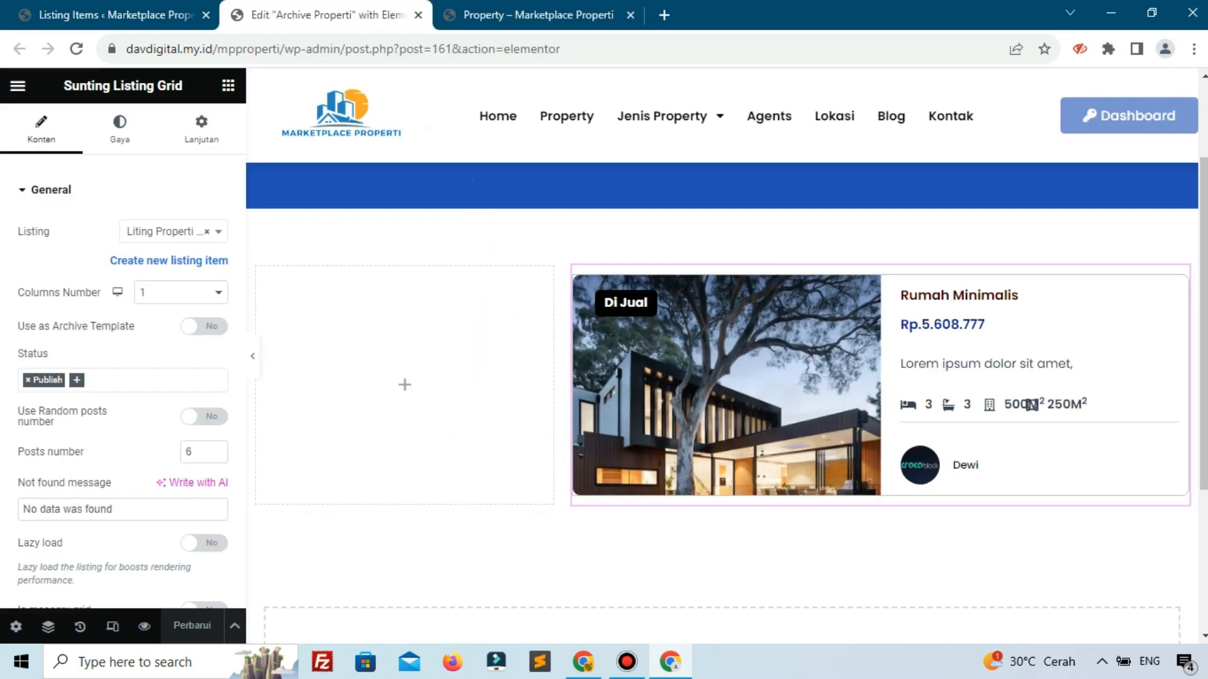
# Add an inner section to the narrow column and delete one of its two columns.
pyautogui.click(228, 87)
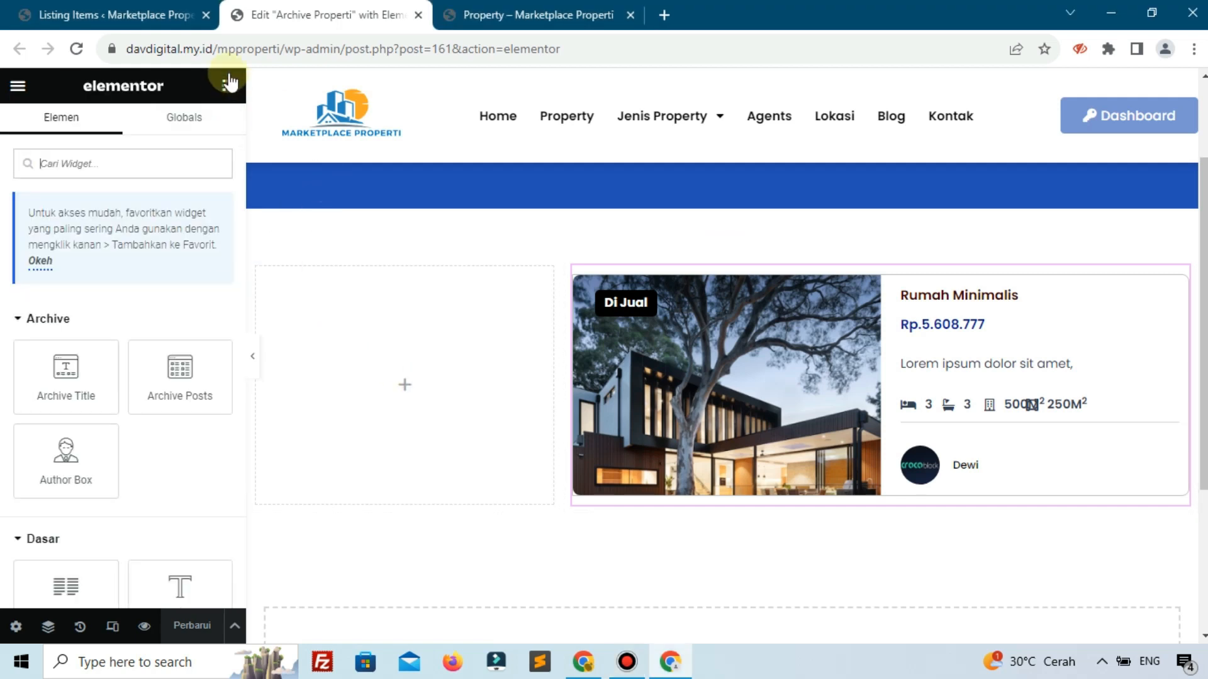
pyautogui.scroll(-4, 173, 370)
pyautogui.moveTo(61, 345); pyautogui.dragTo(484, 398)
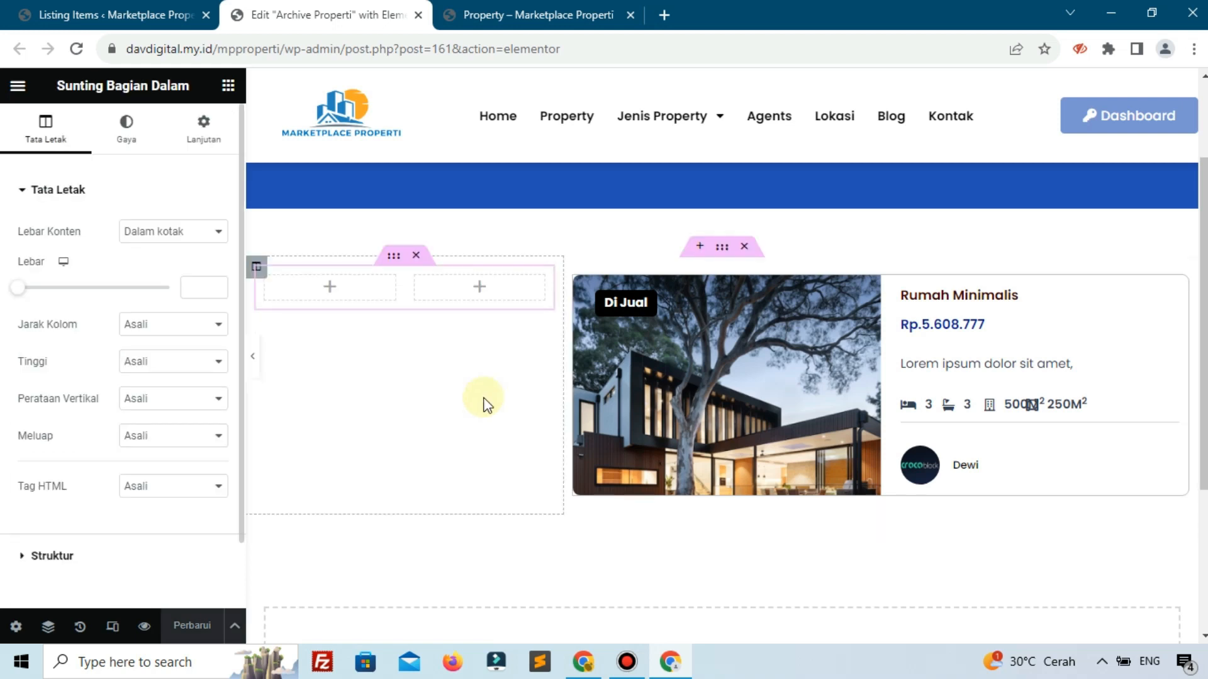
pyautogui.rightClick(430, 391)
pyautogui.click(450, 573)
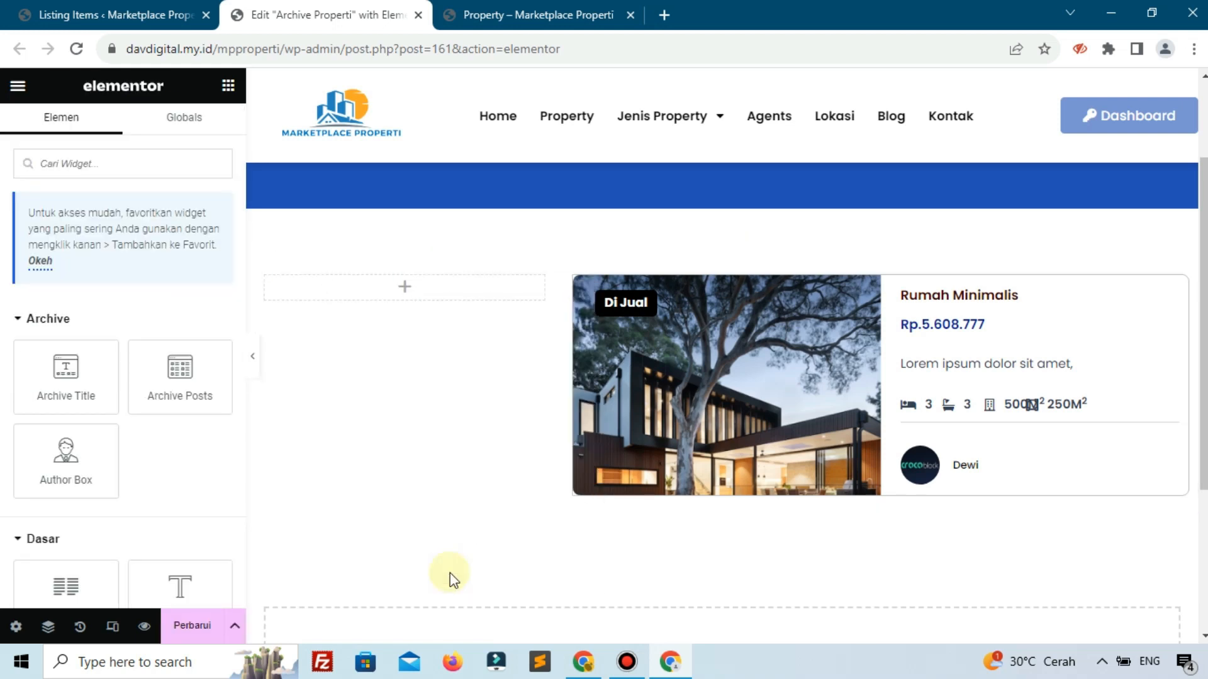
# Add a Select Filter widget to the inner section in the narrow column.
pyautogui.click(152, 169)
pyautogui.write('sele')
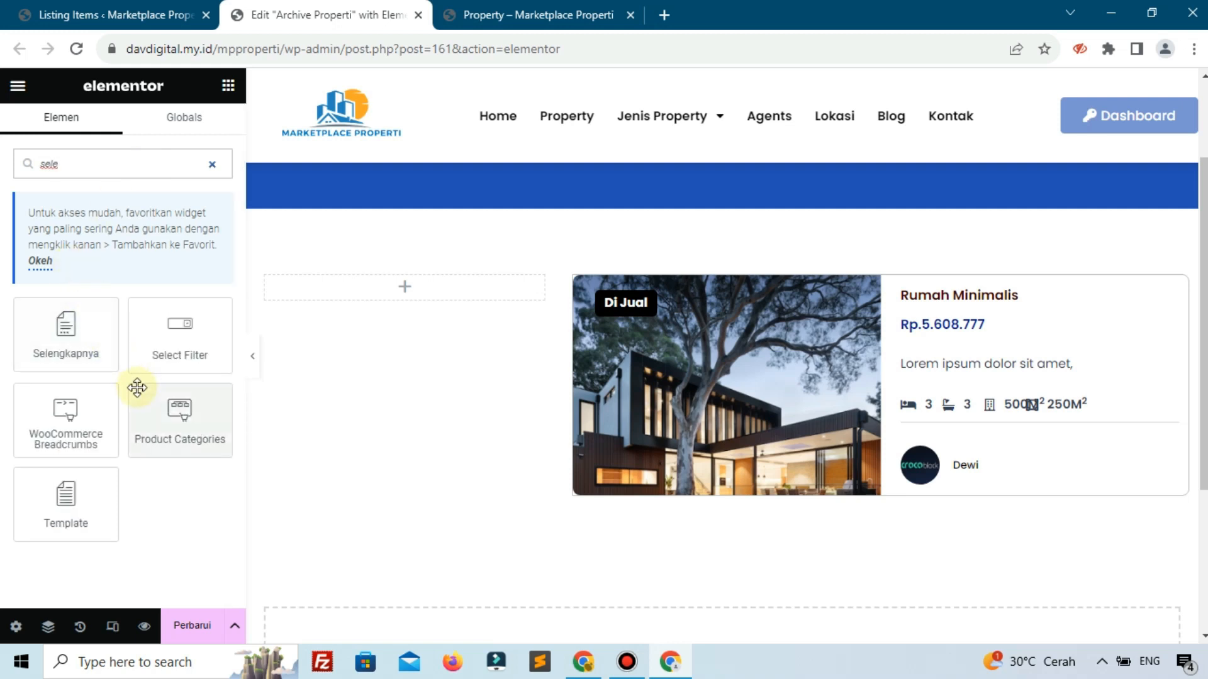
pyautogui.moveTo(179, 327); pyautogui.dragTo(456, 287)
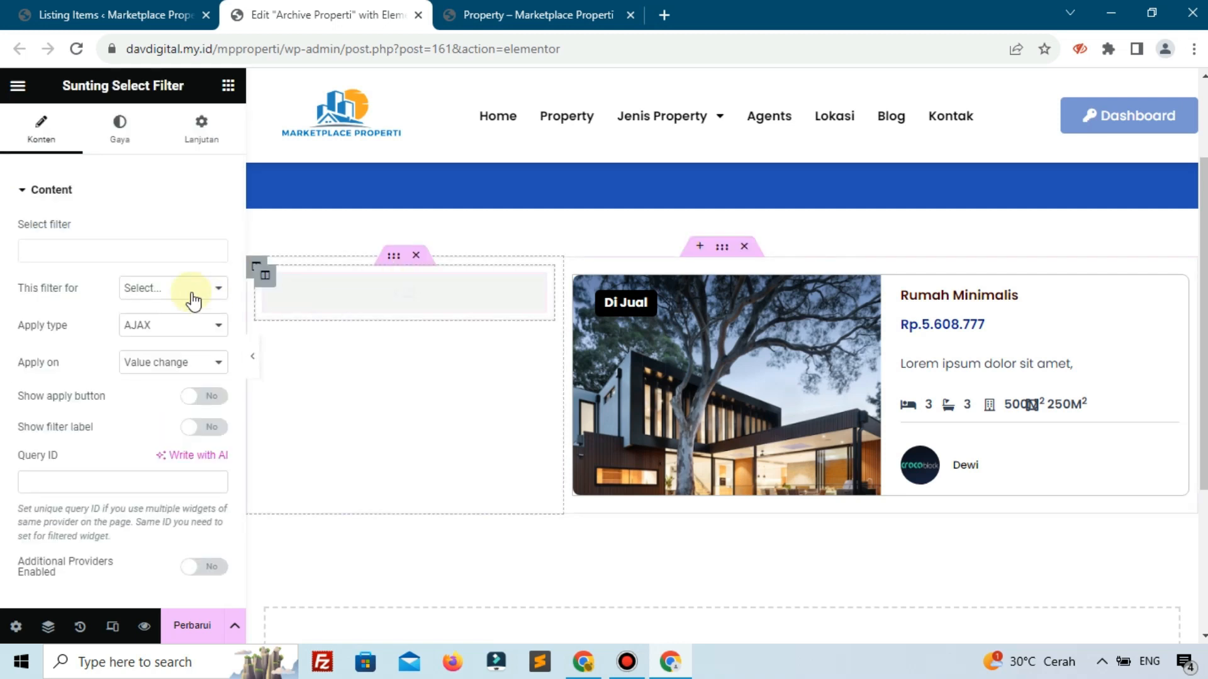
# Look up the filter names in the Smart Filters list and assign Filter Jenis Property to the Select Filter widget.
pyautogui.click(130, 245)
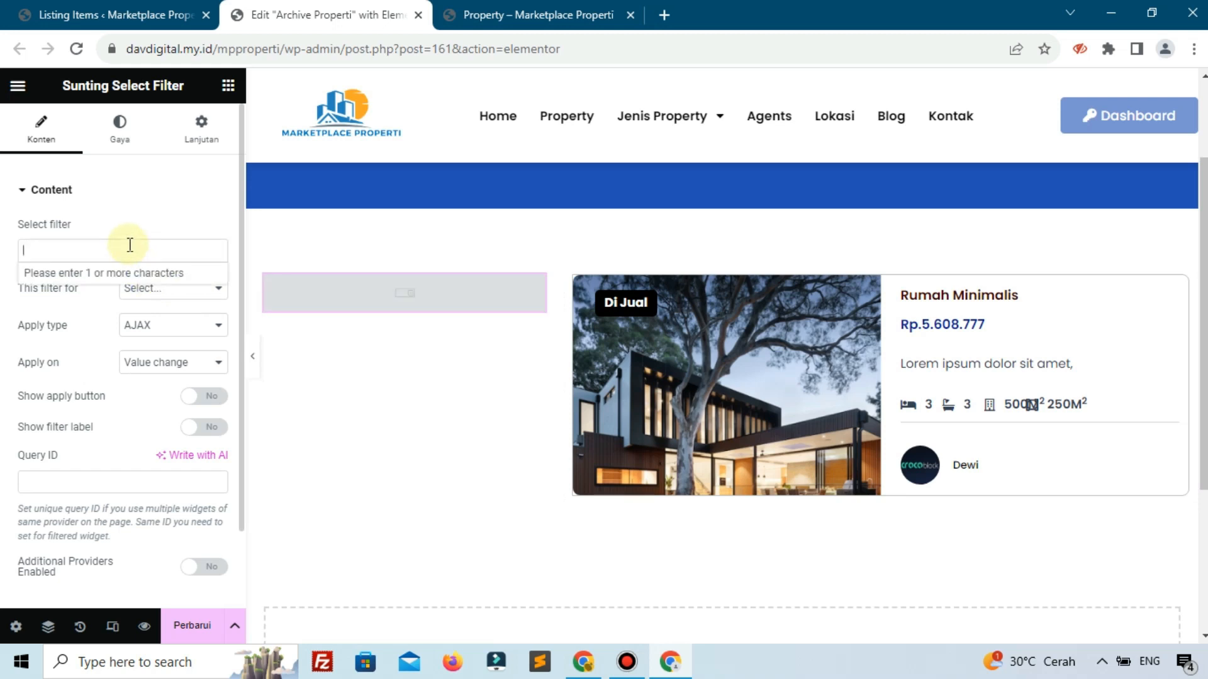
pyautogui.click(9, 9)
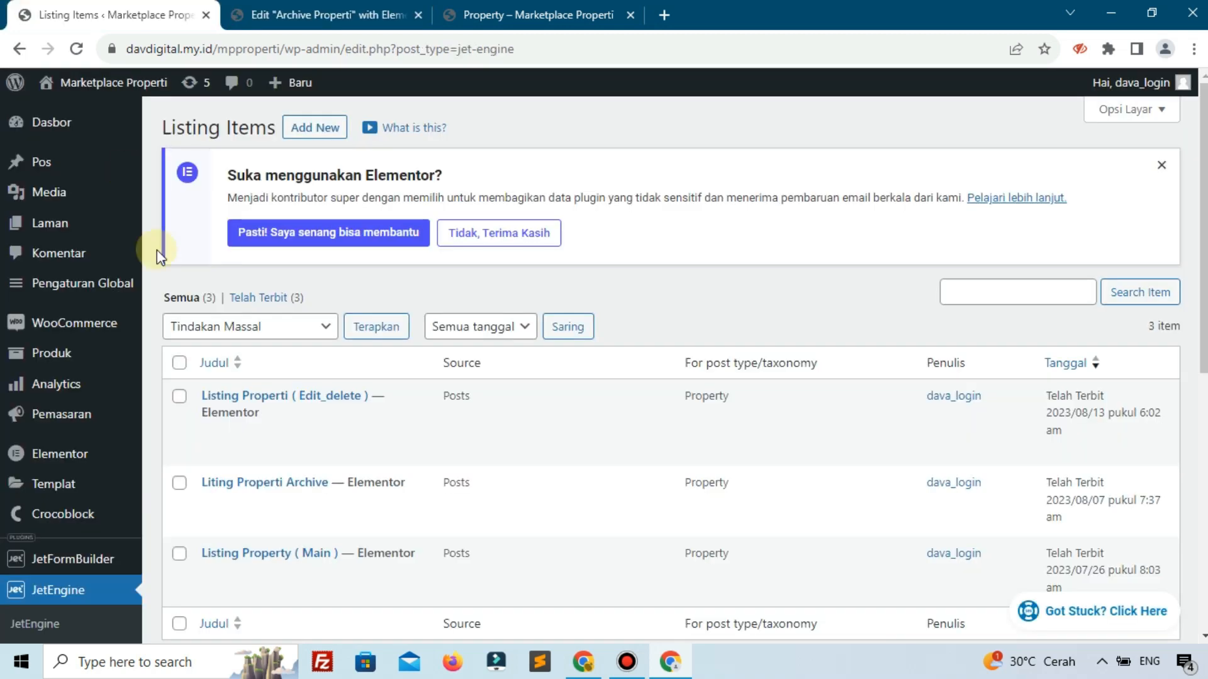
pyautogui.scroll(-4, 117, 503)
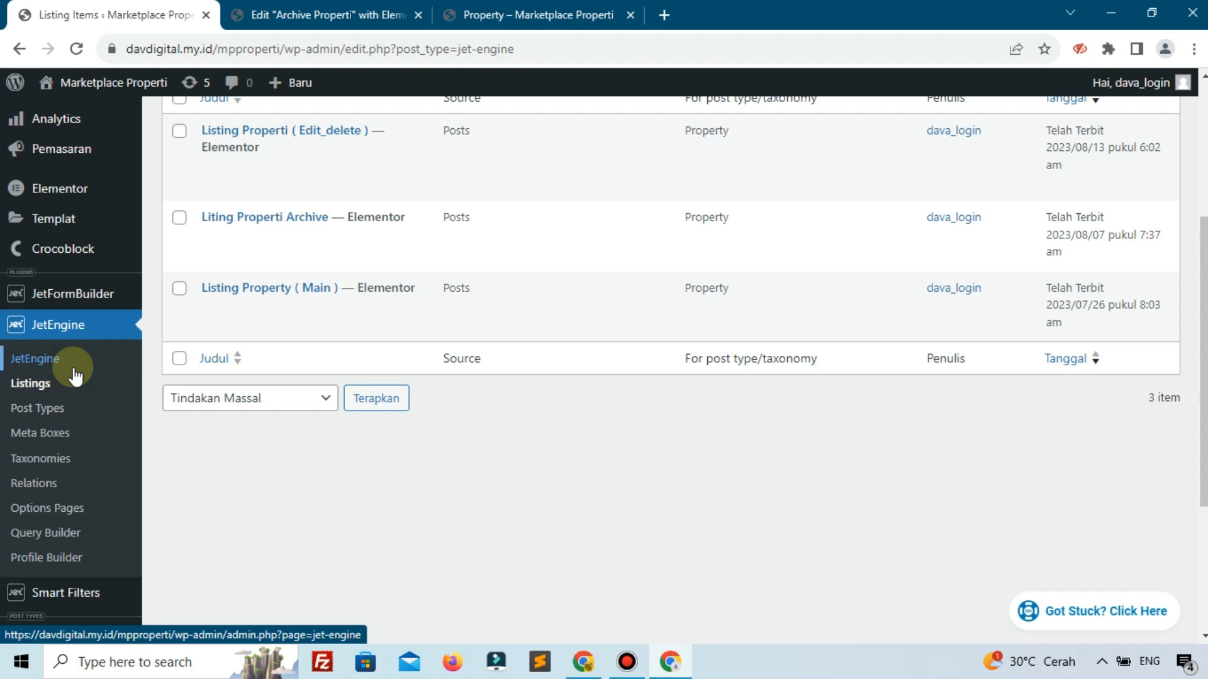
pyautogui.moveTo(59, 588)
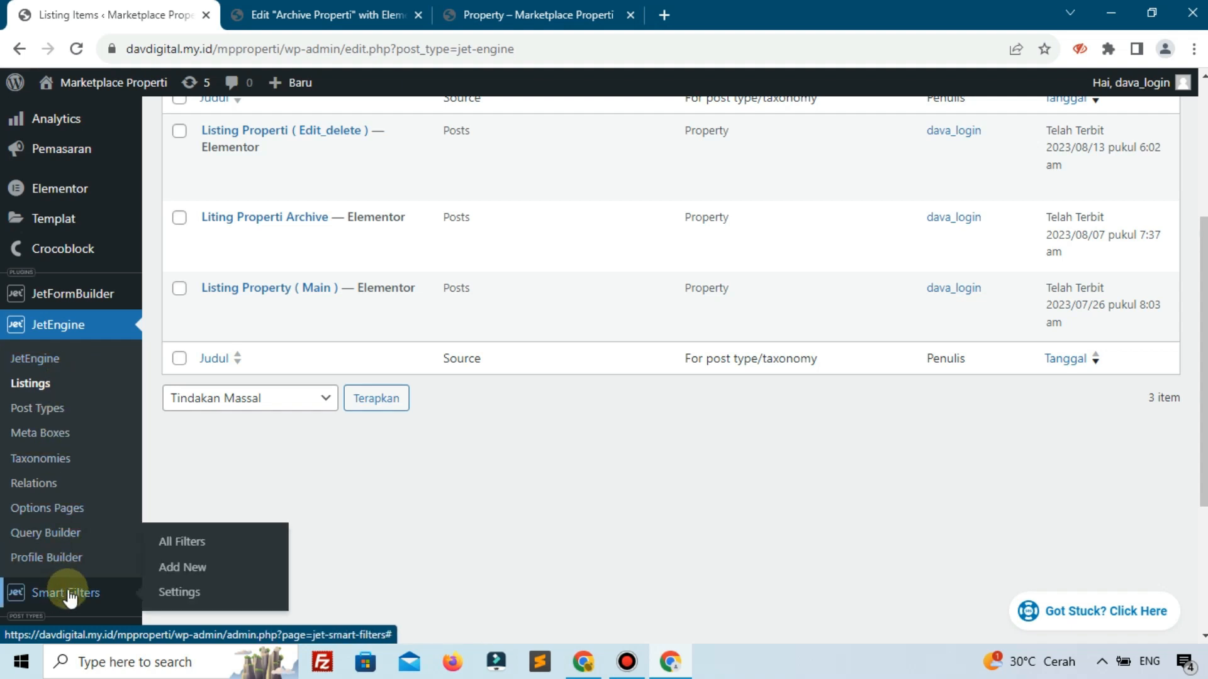
pyautogui.click(200, 544)
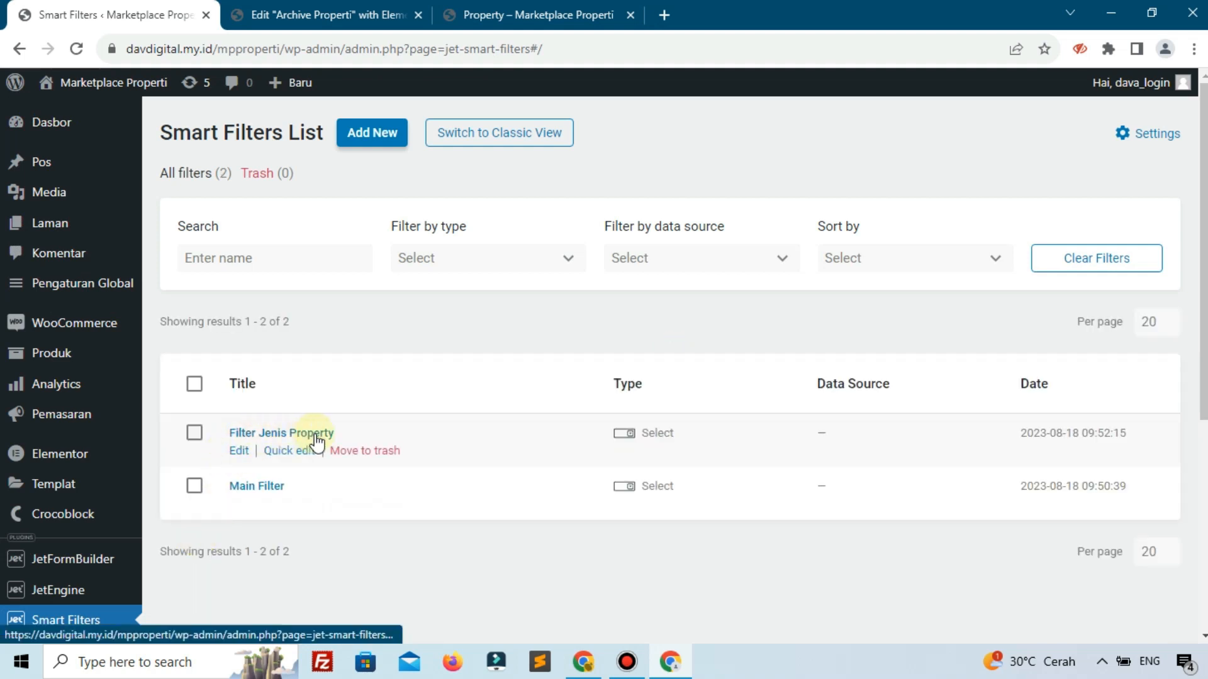
pyautogui.click(280, 16)
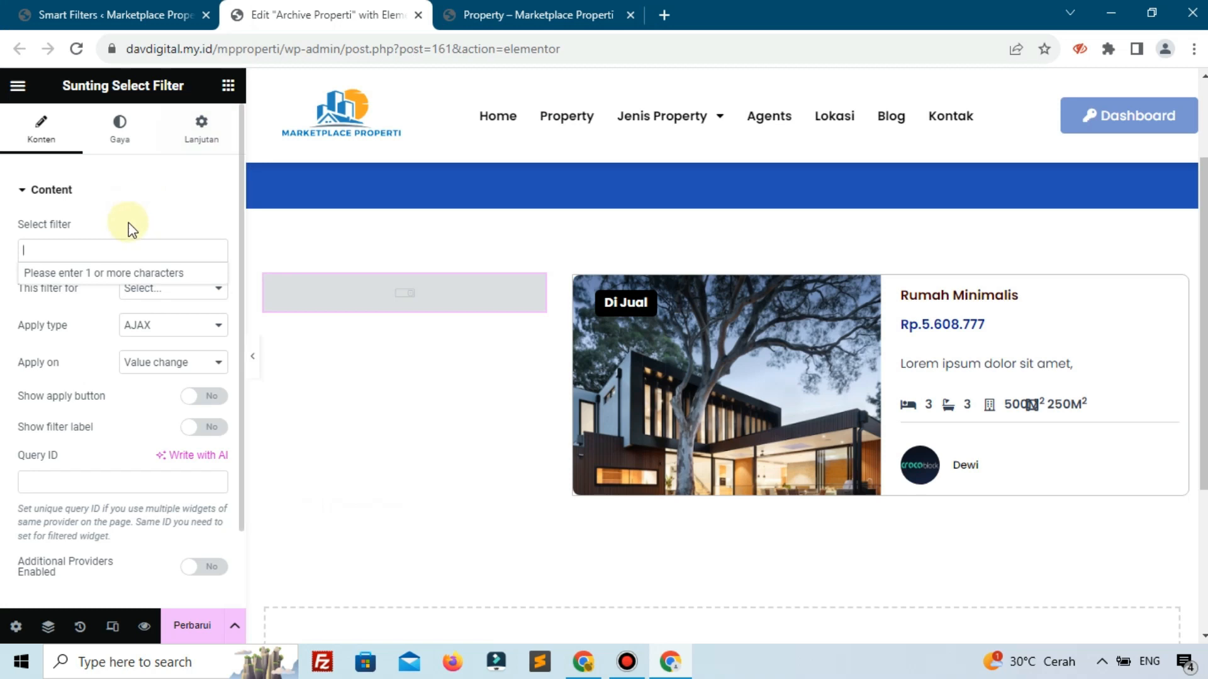
pyautogui.write('filter')
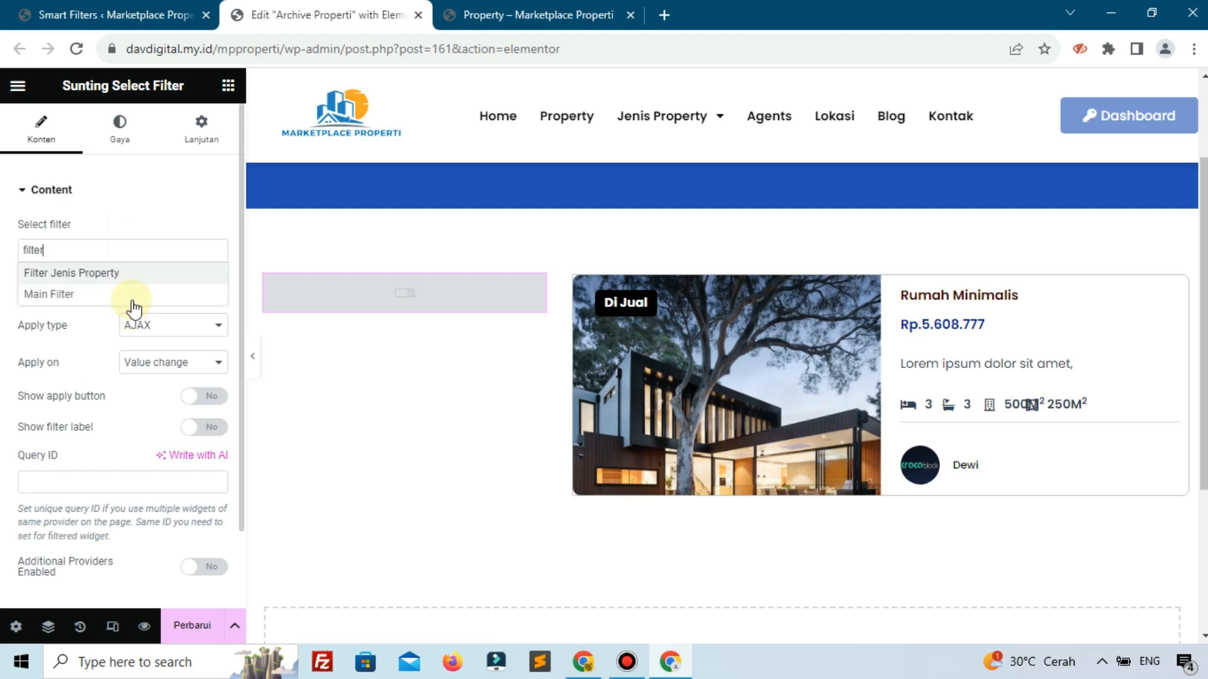
pyautogui.click(124, 277)
# Make the filter target JetEngine and apply on "Click on apply button".
pyautogui.click(178, 292)
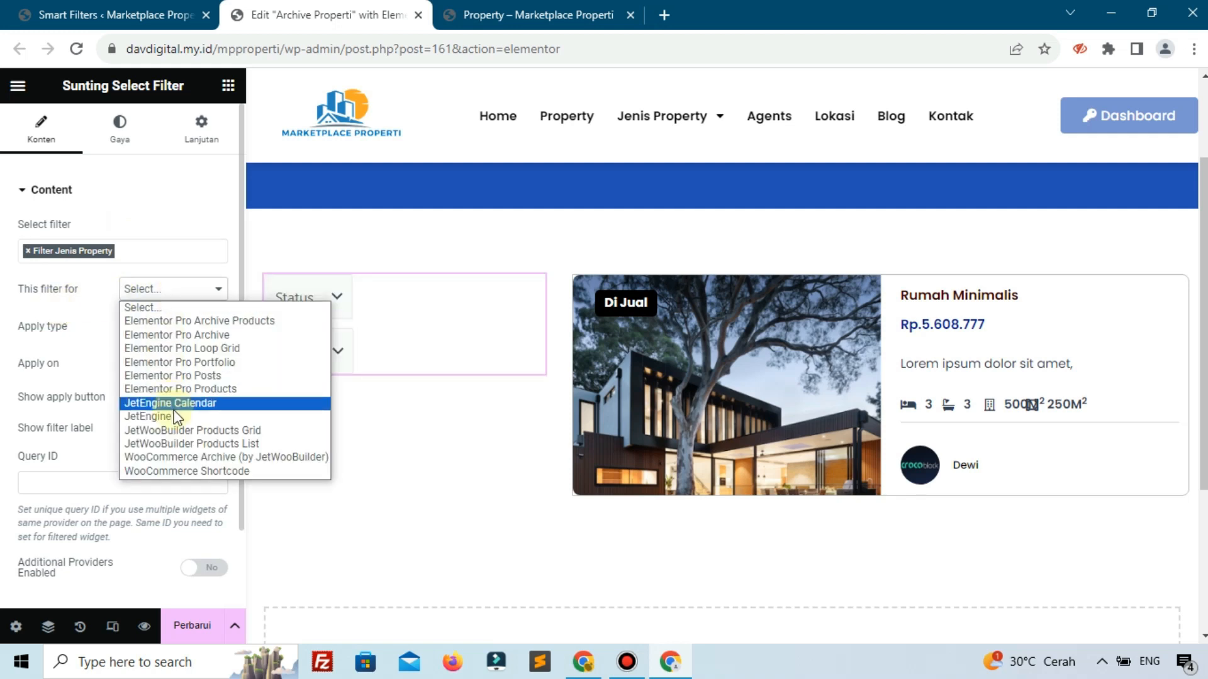
pyautogui.click(174, 417)
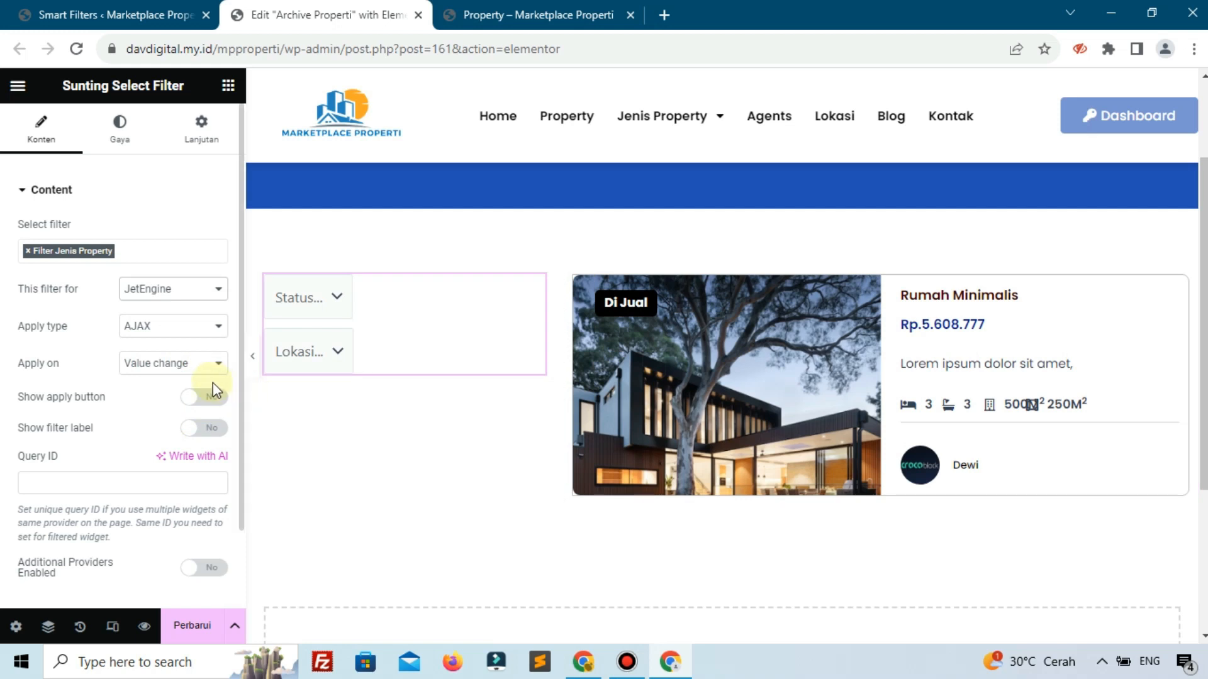
pyautogui.click(200, 365)
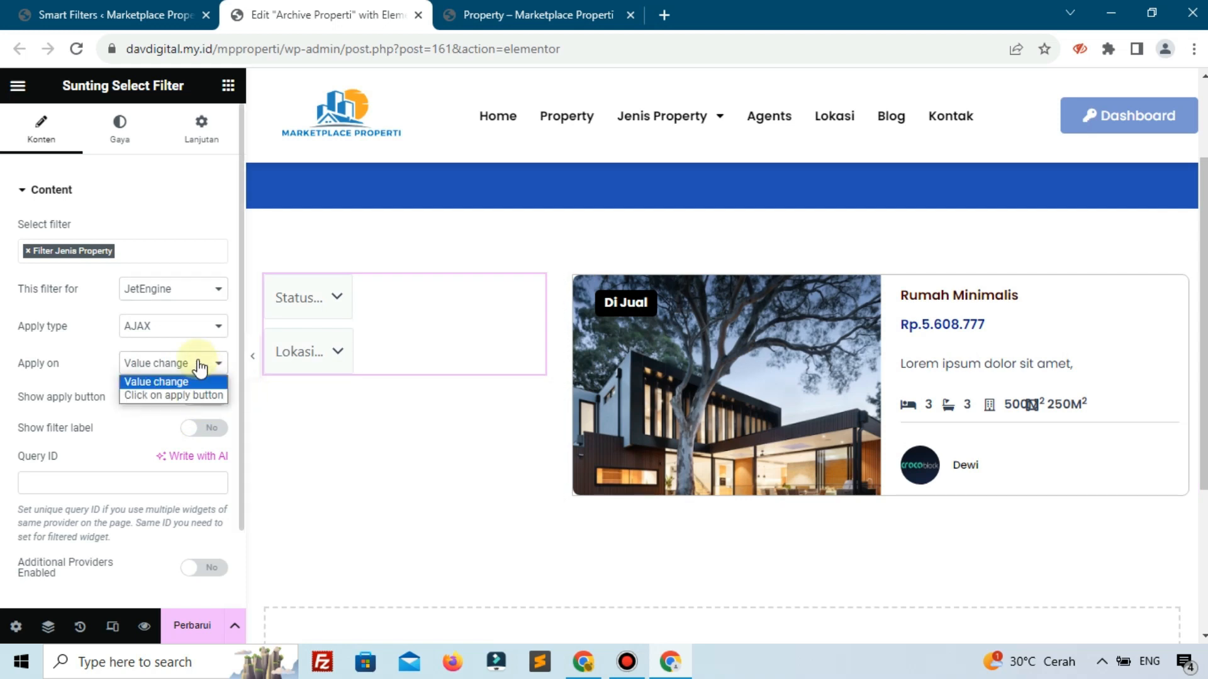
pyautogui.click(167, 393)
pyautogui.scroll(-2, 167, 383)
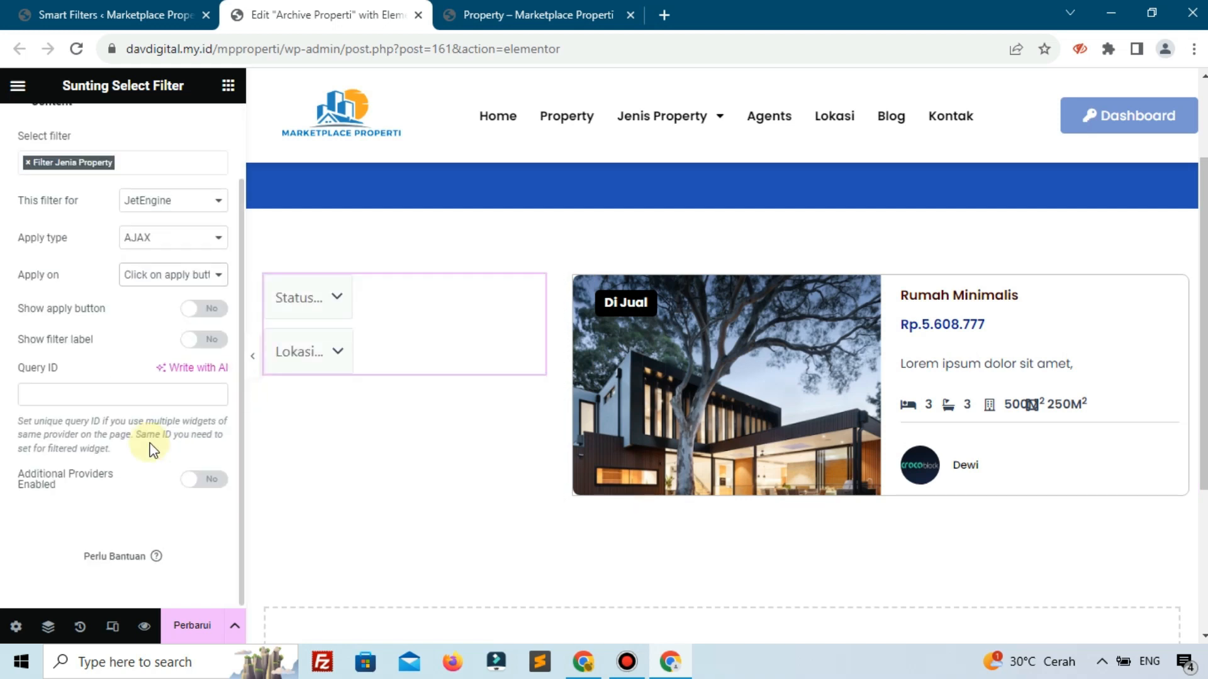
pyautogui.scroll(3, 183, 253)
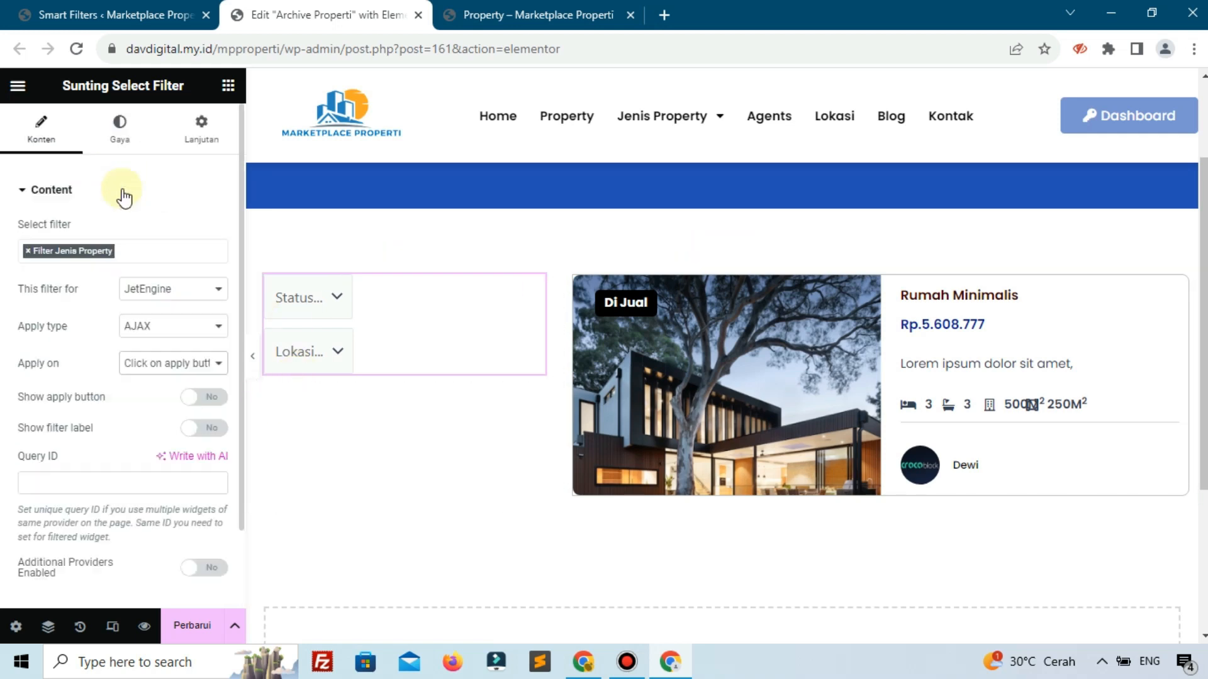
# Set the filter's select width to 100 percent.
pyautogui.click(123, 135)
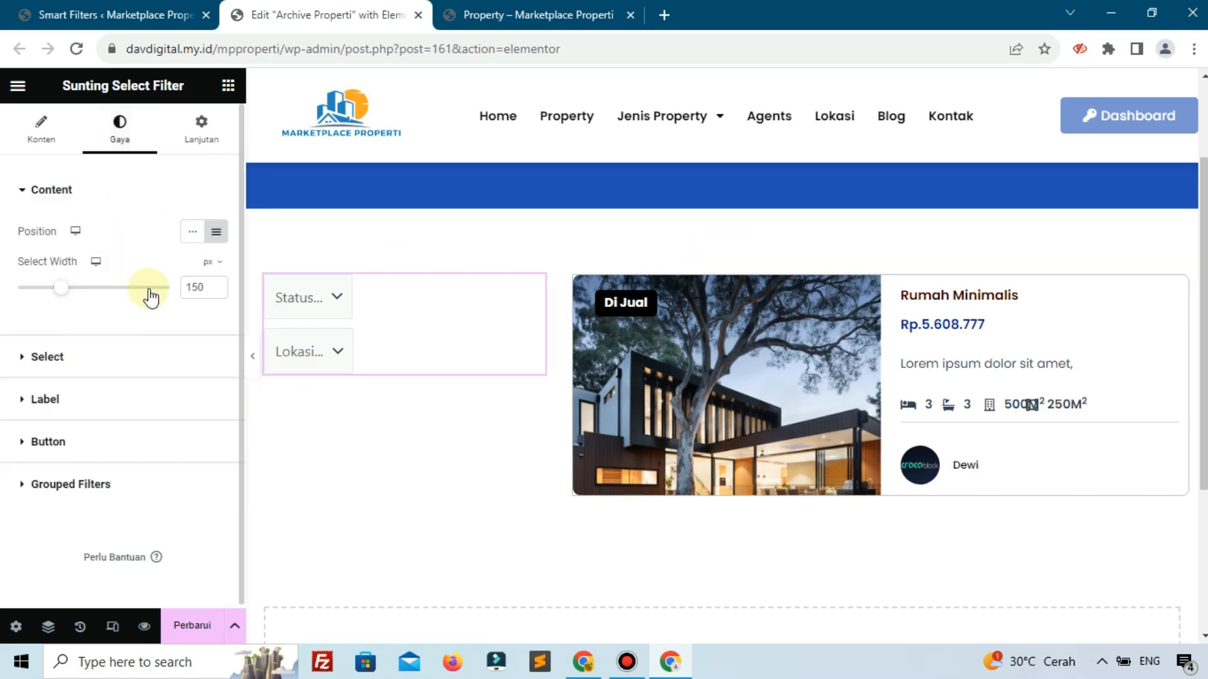
pyautogui.click(212, 269)
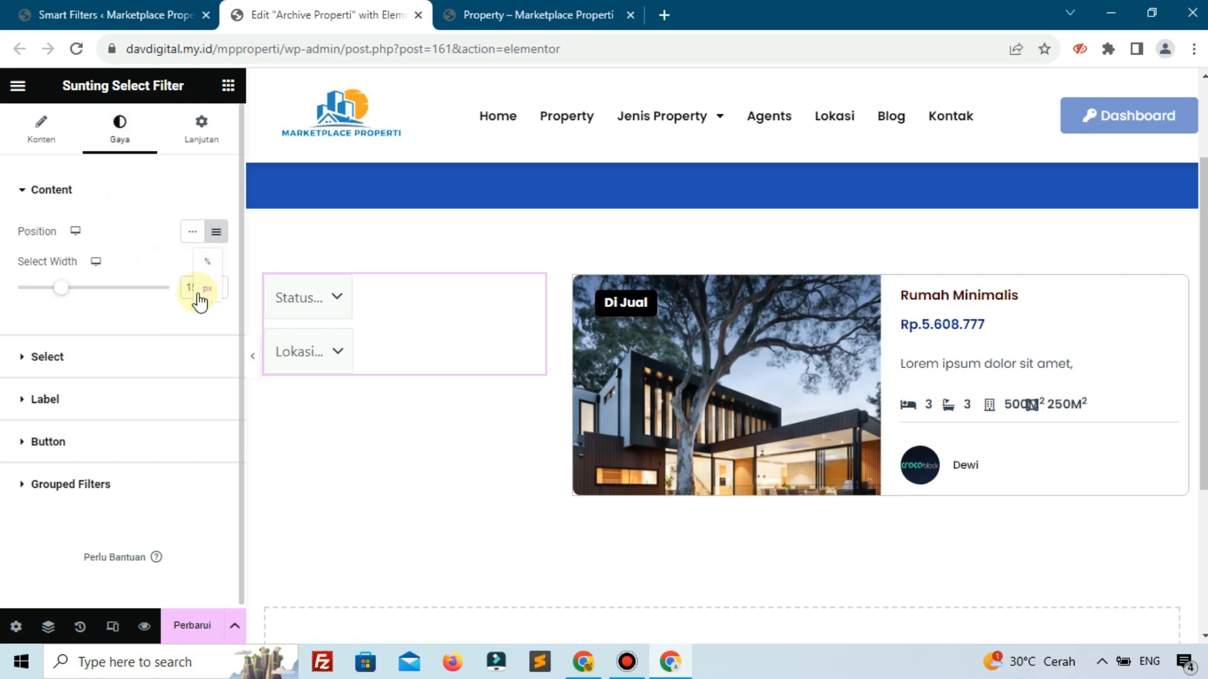
pyautogui.click(200, 280)
pyautogui.moveTo(167, 289)
pyautogui.mouseDown()
pyautogui.moveTo(111, 294)
pyautogui.moveTo(164, 296)
pyautogui.mouseUp()
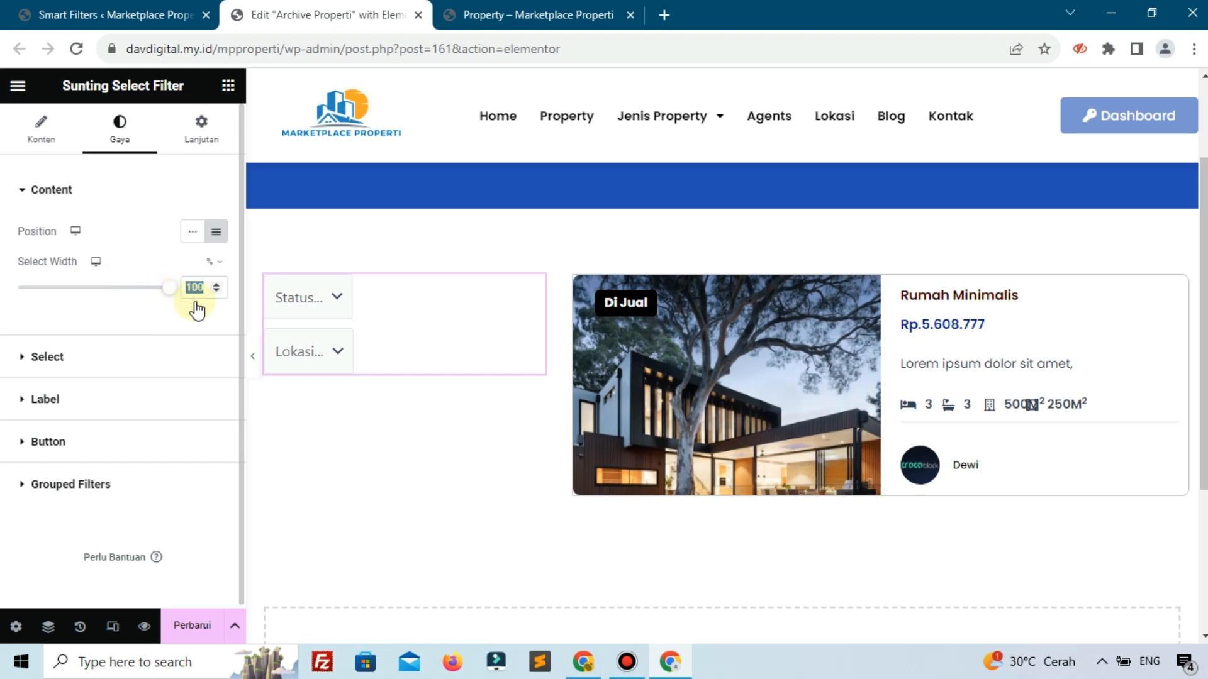
pyautogui.click(108, 485)
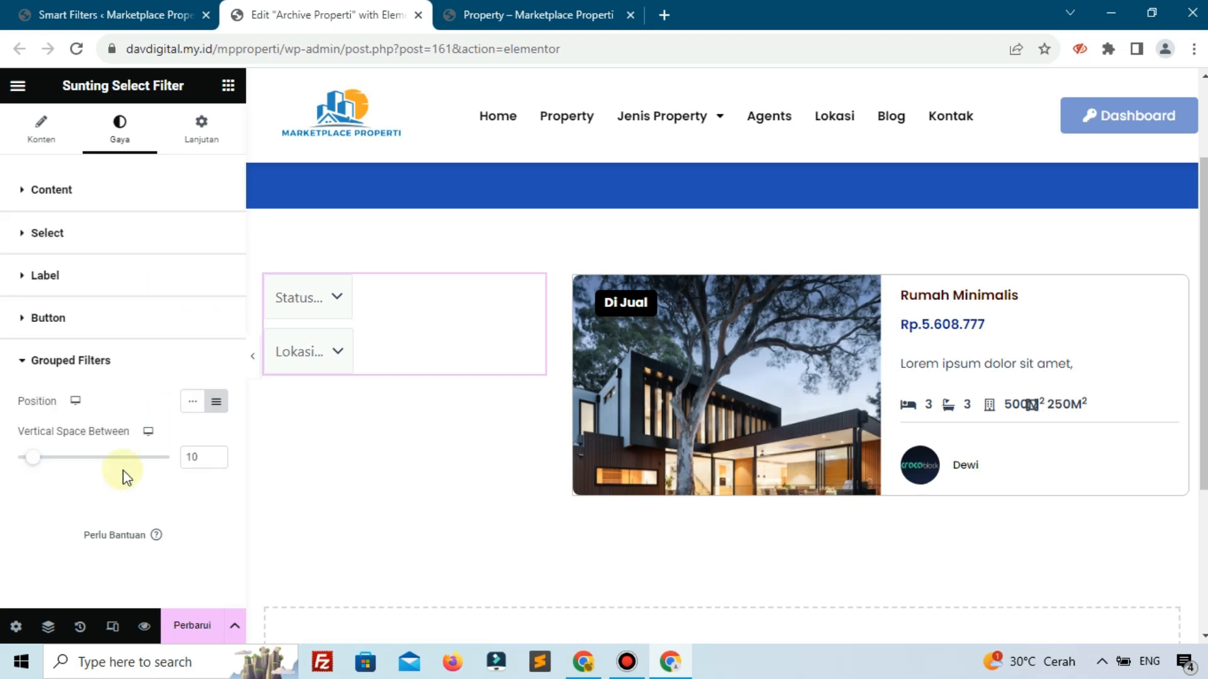
pyautogui.click(191, 405)
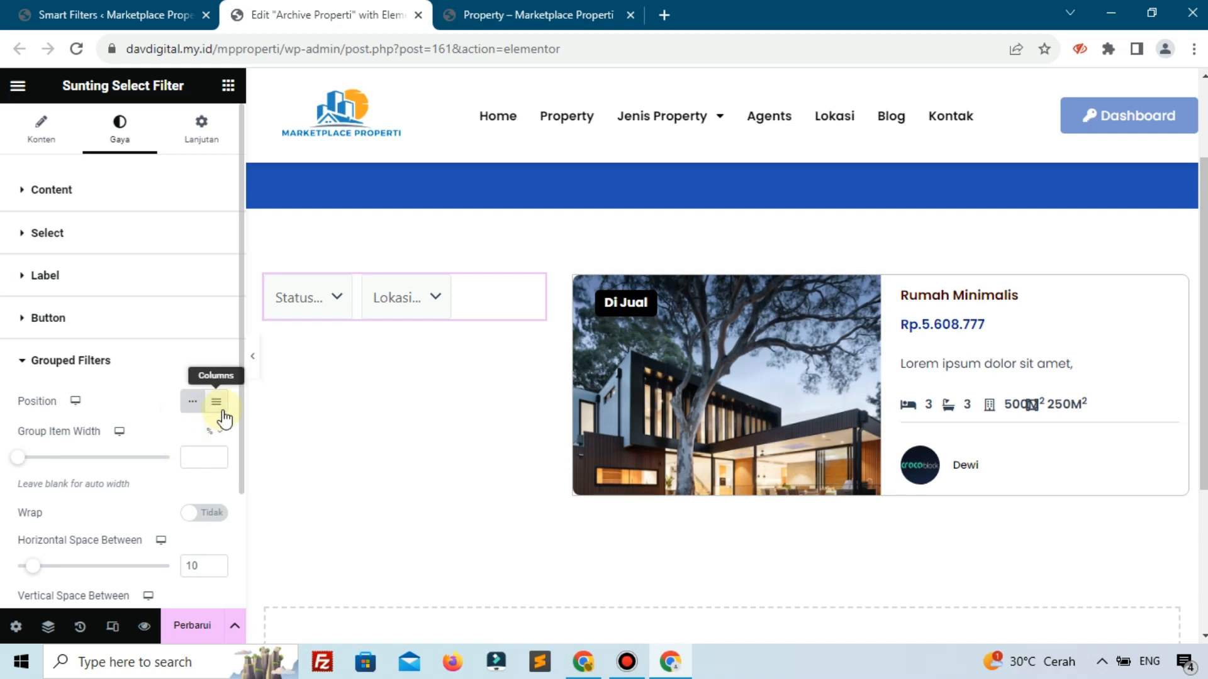
pyautogui.click(216, 403)
# Set the Select Filter's content position to the inline option instead of columns.
pyautogui.click(110, 190)
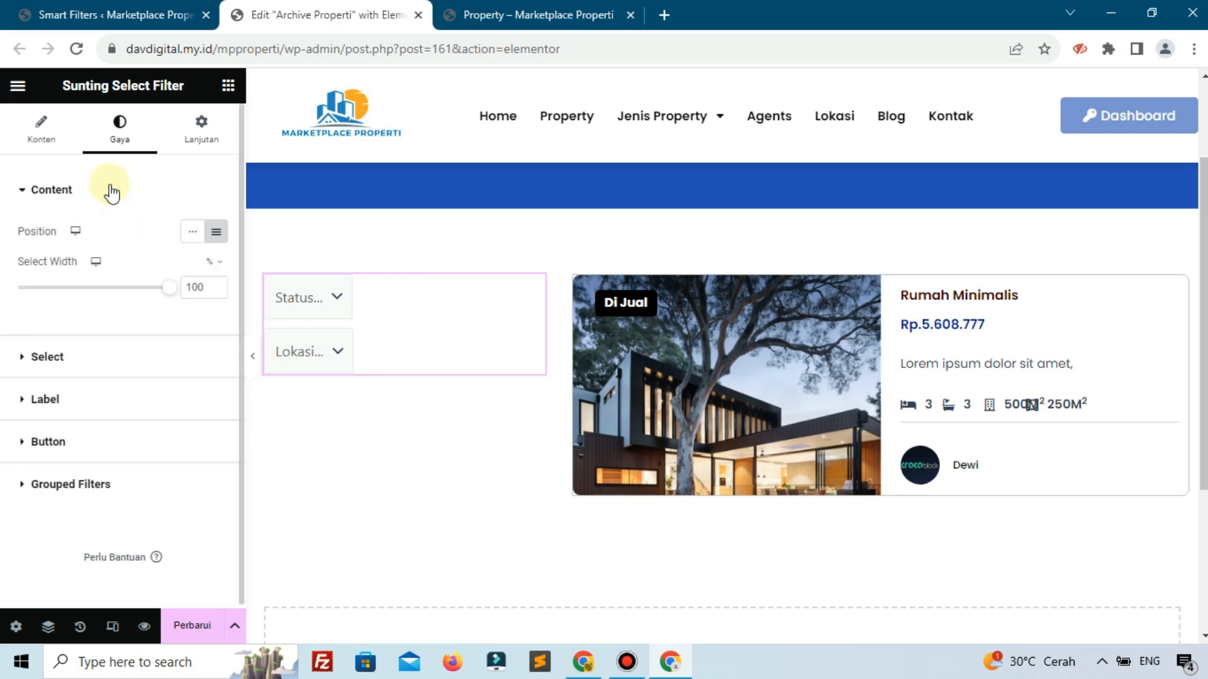
pyautogui.click(191, 231)
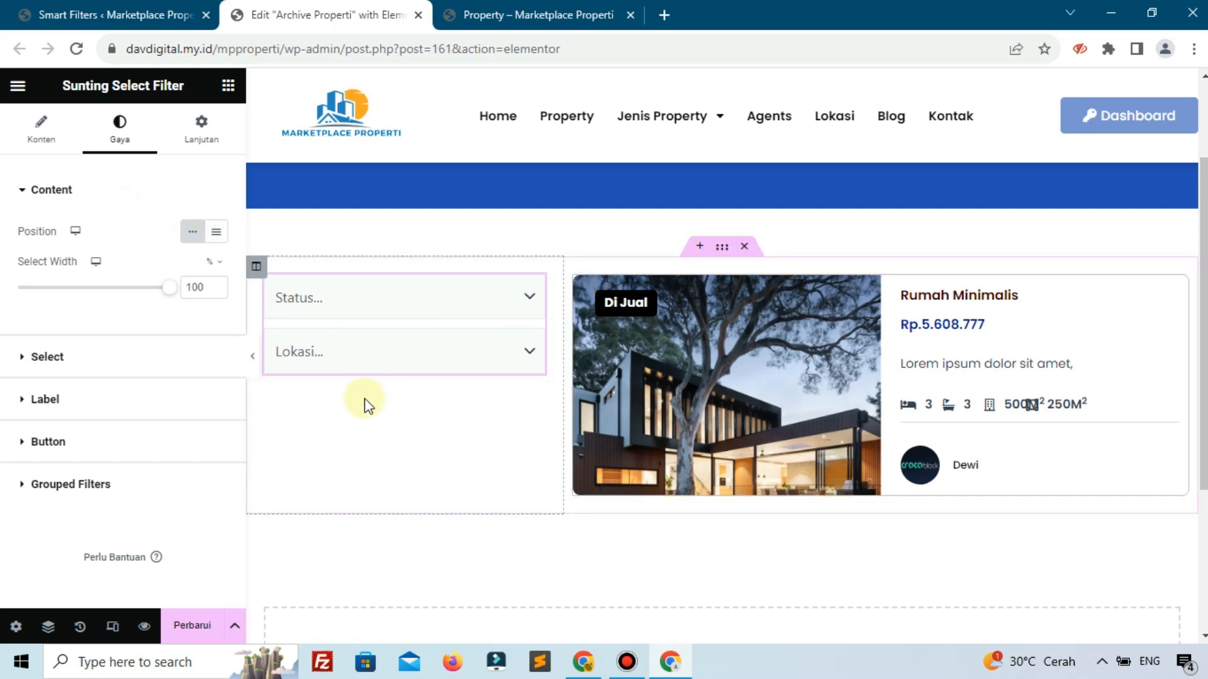
# Add an Apply Button widget below the Select Filter in the inner section.
pyautogui.click(228, 86)
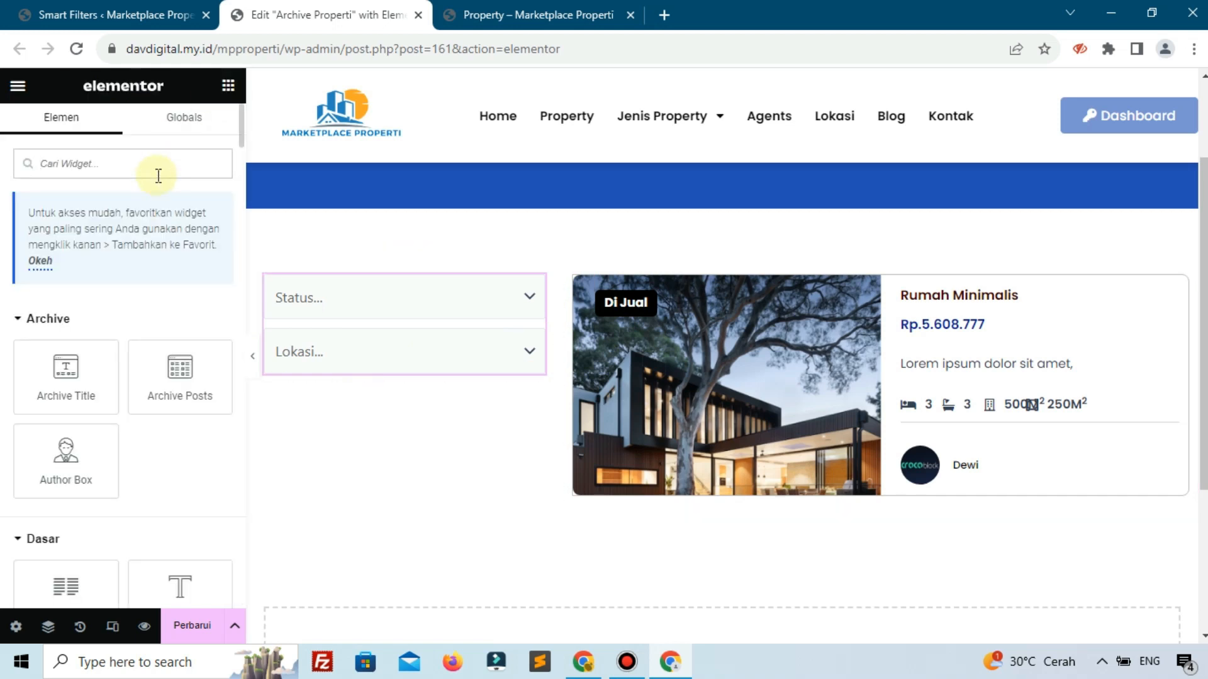
pyautogui.write('app')
pyautogui.moveTo(66, 333); pyautogui.dragTo(342, 381)
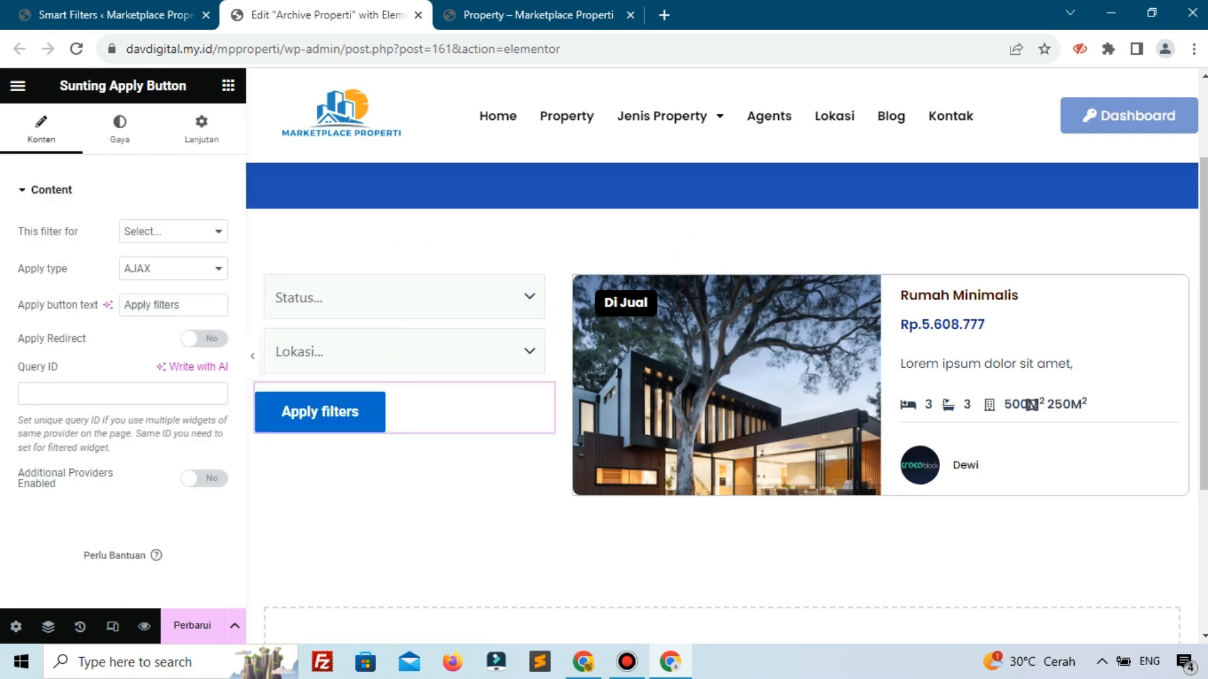
pyautogui.moveTo(540, 402); pyautogui.dragTo(461, 371)
# Make the apply button target JetEngine with the AJAX apply type and set its text to "Cari Property".
pyautogui.click(136, 236)
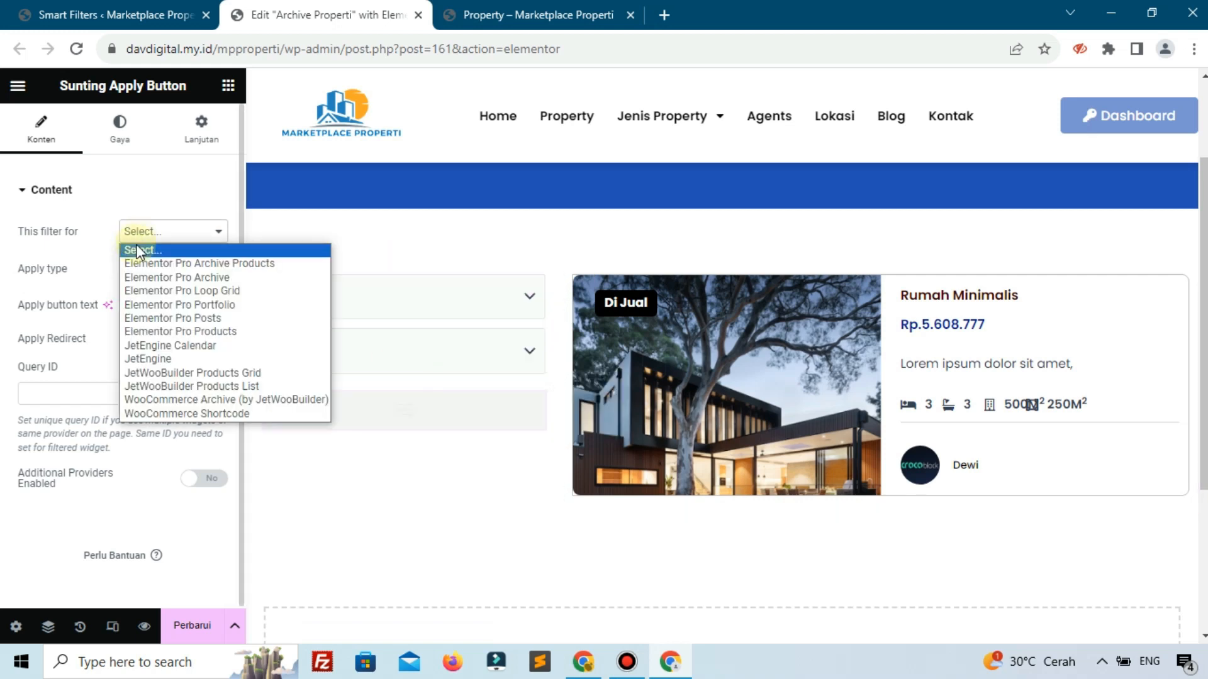
pyautogui.click(226, 360)
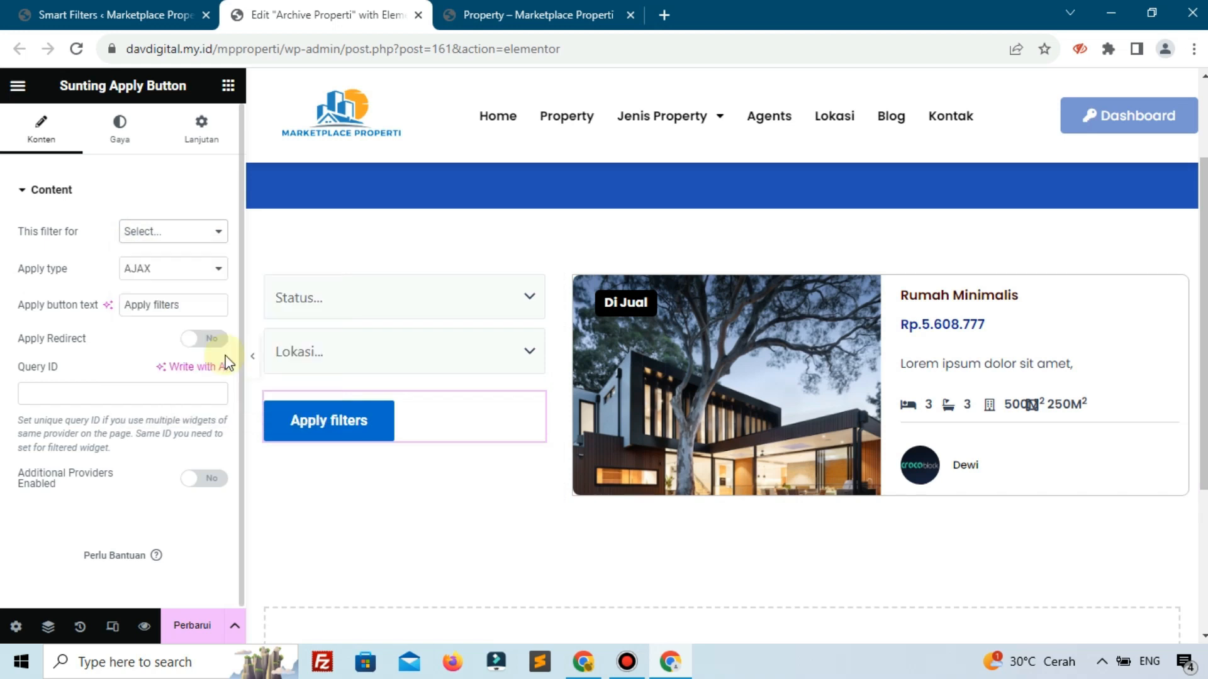
pyautogui.click(182, 277)
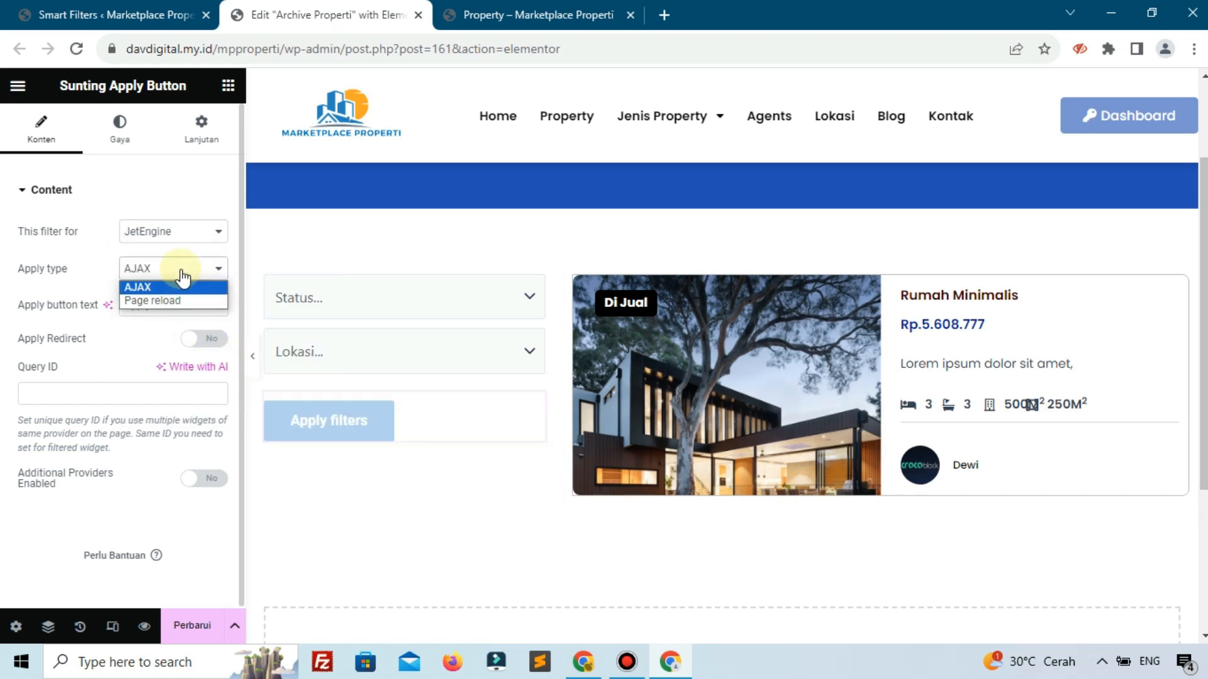
pyautogui.click(179, 277)
pyautogui.click(186, 305)
pyautogui.hotkey('ctrl', 'a')
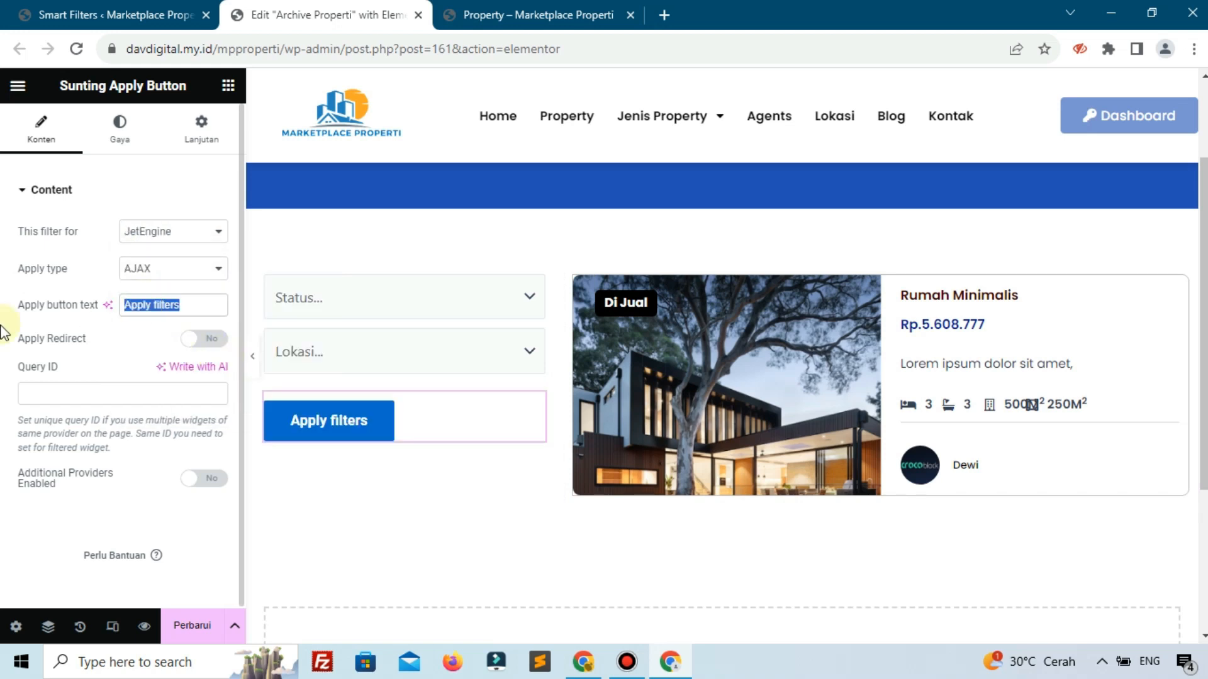
pyautogui.write('Ca')
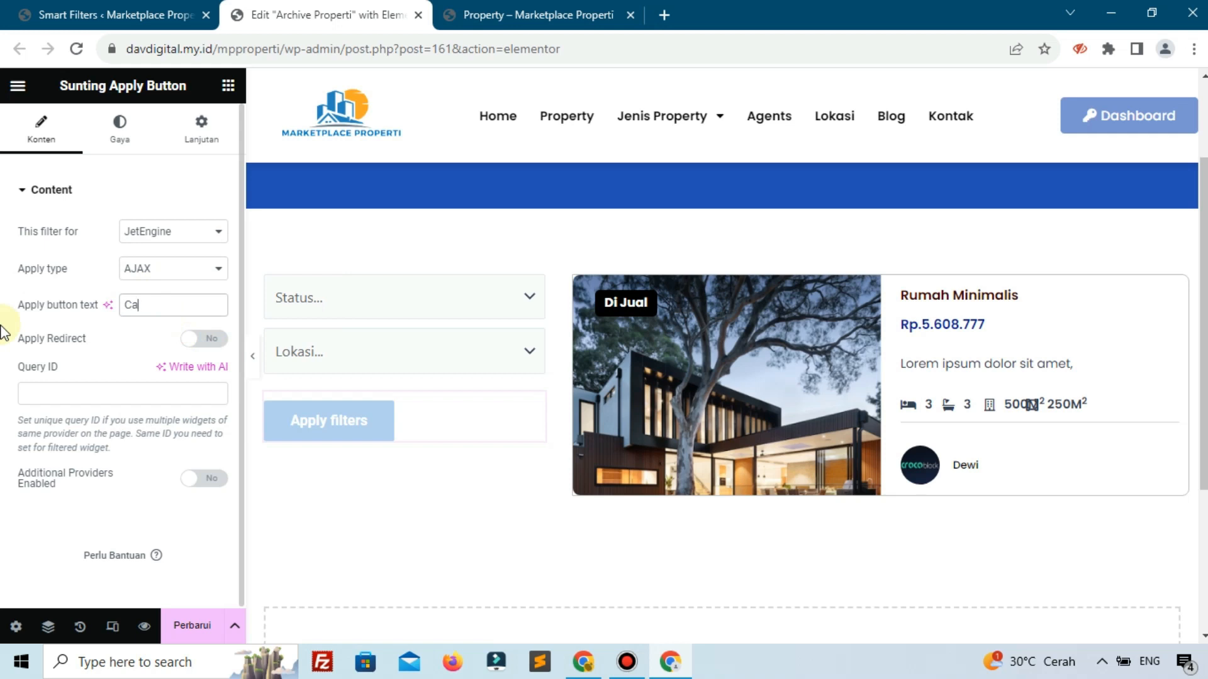
pyautogui.write('ri Property')
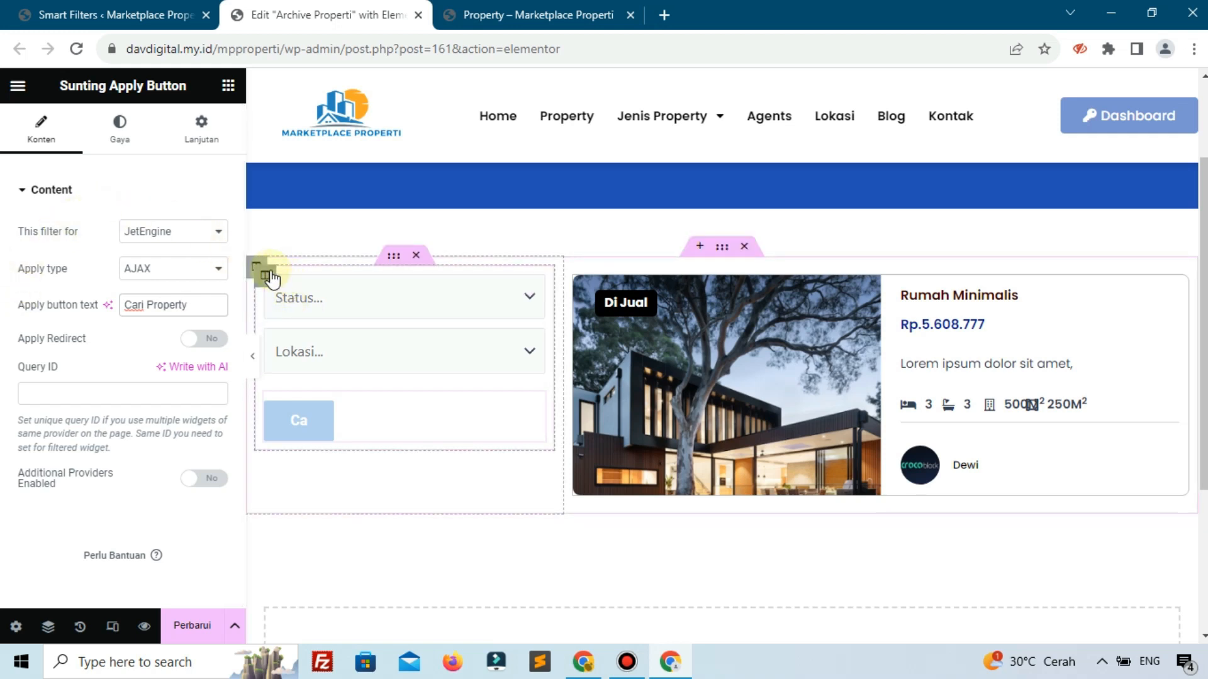
# Give the inner column around the filter widgets a classic background in colour #2350BA.
pyautogui.click(266, 275)
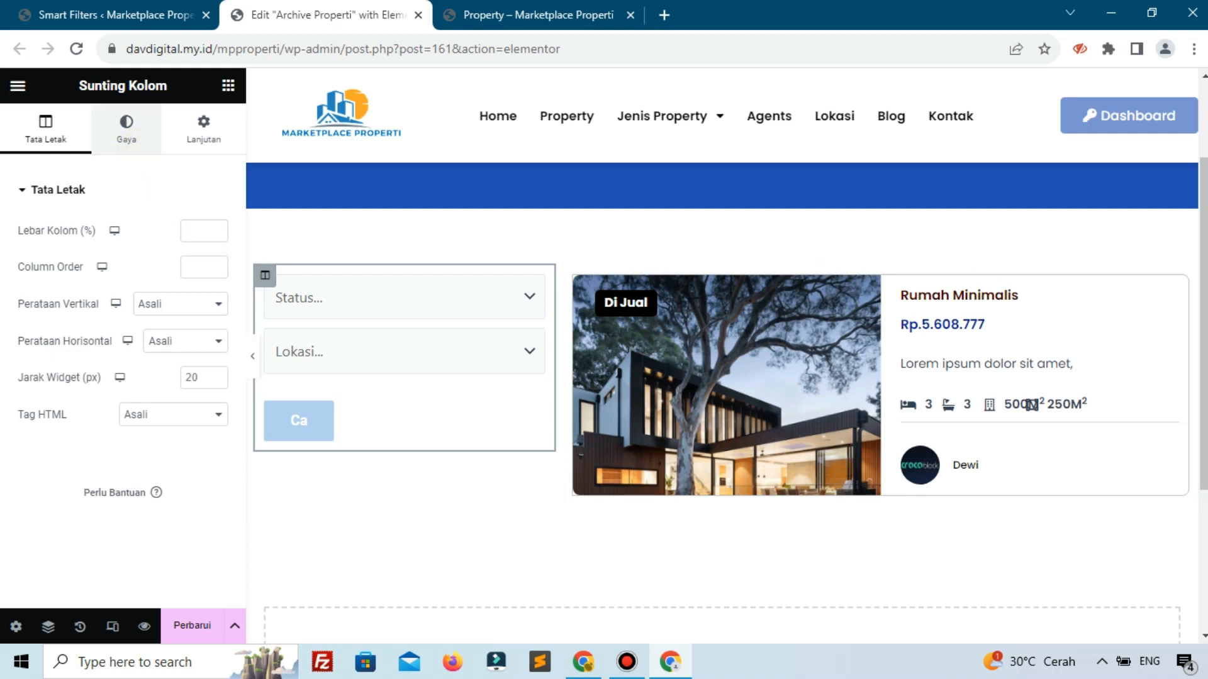
pyautogui.click(127, 129)
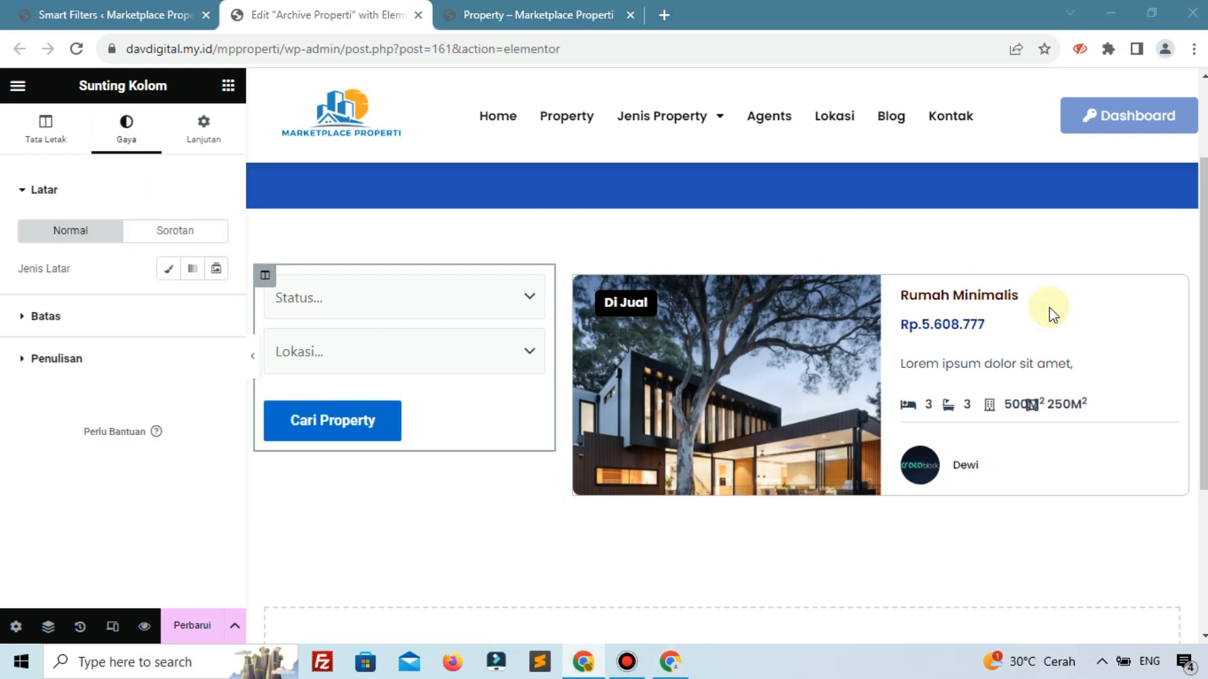
pyautogui.click(169, 270)
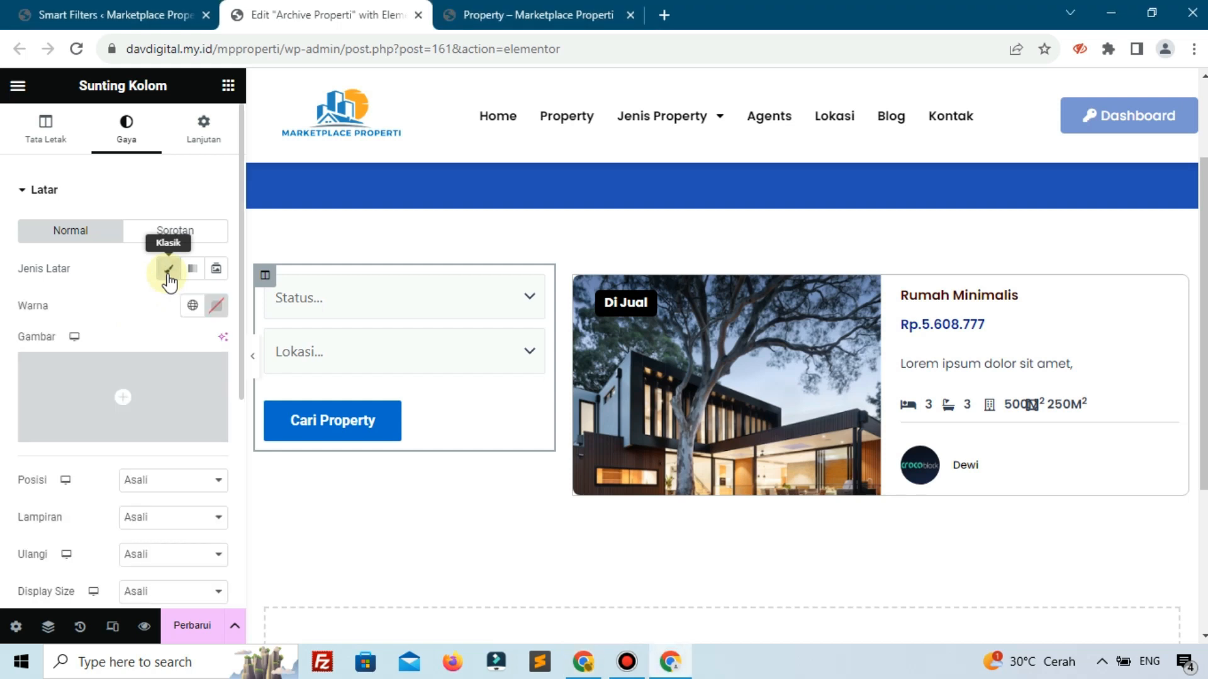
pyautogui.click(215, 306)
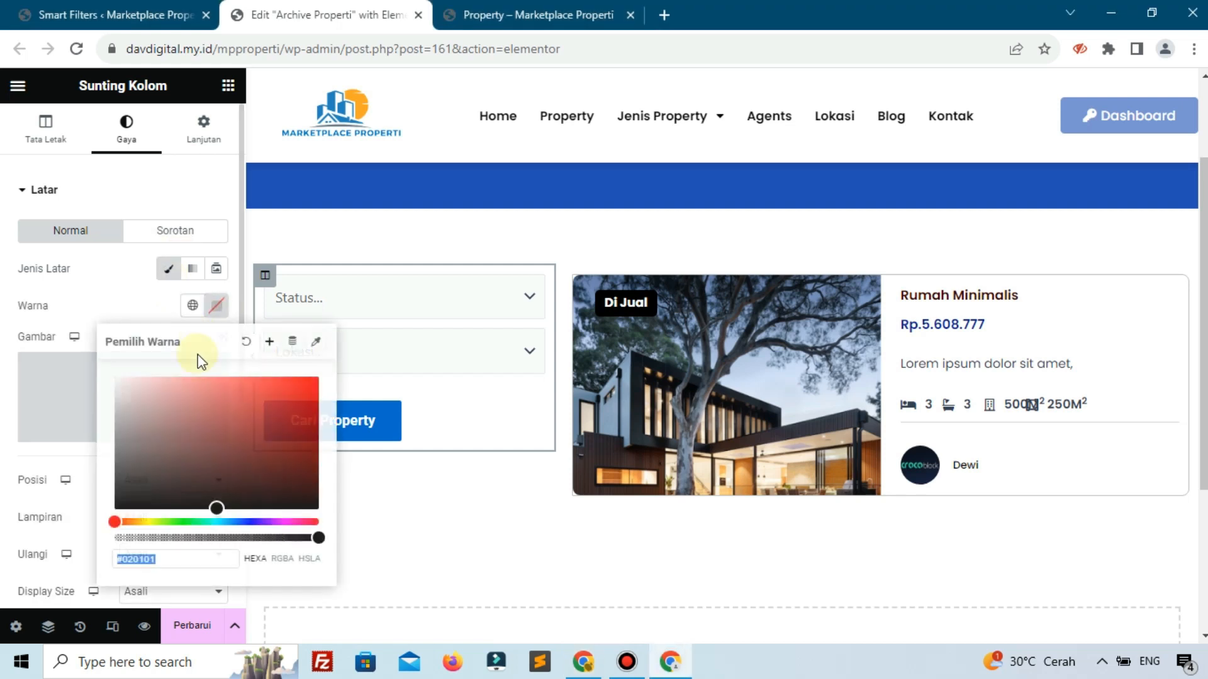
pyautogui.write('#2950BA')
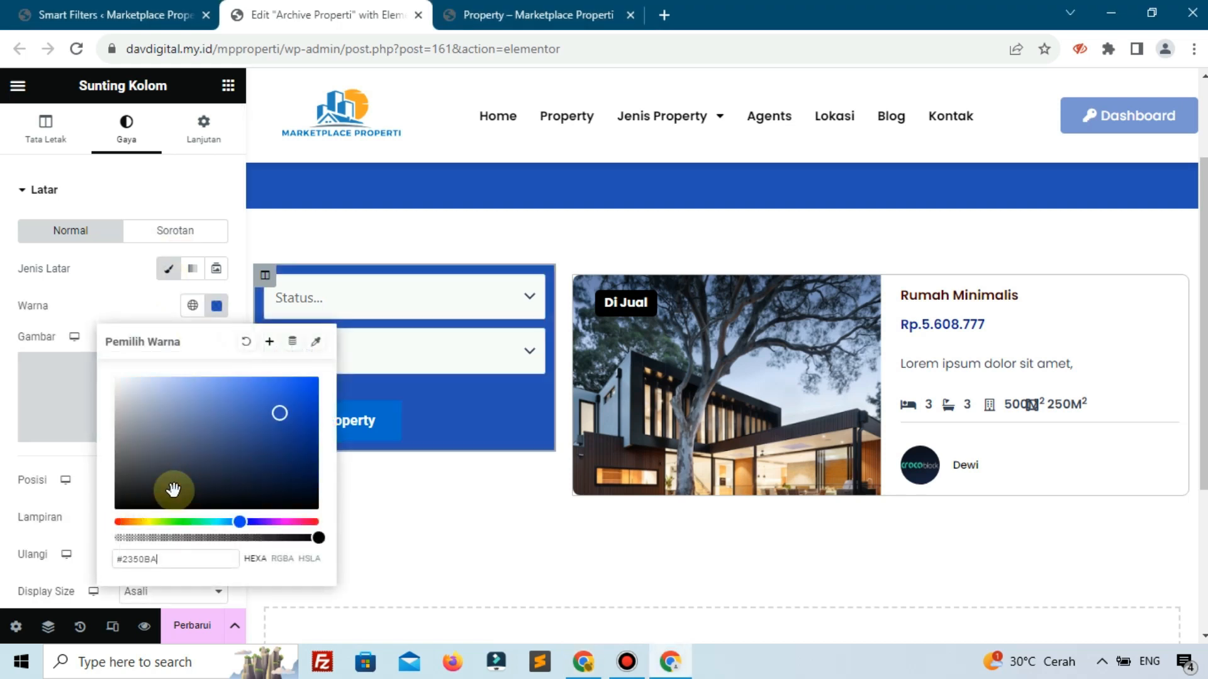
pyautogui.click(128, 279)
# Set the inner column's padding to 18 px on all sides.
pyautogui.click(203, 126)
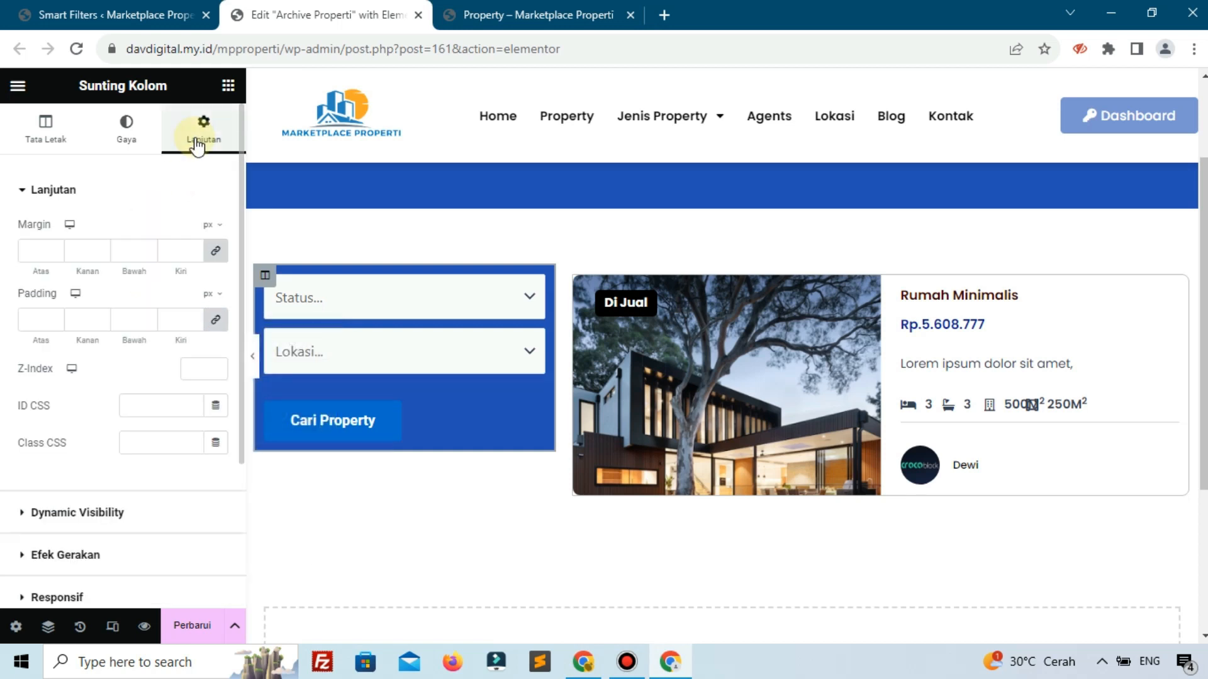
pyautogui.click(174, 322)
pyautogui.write('18')
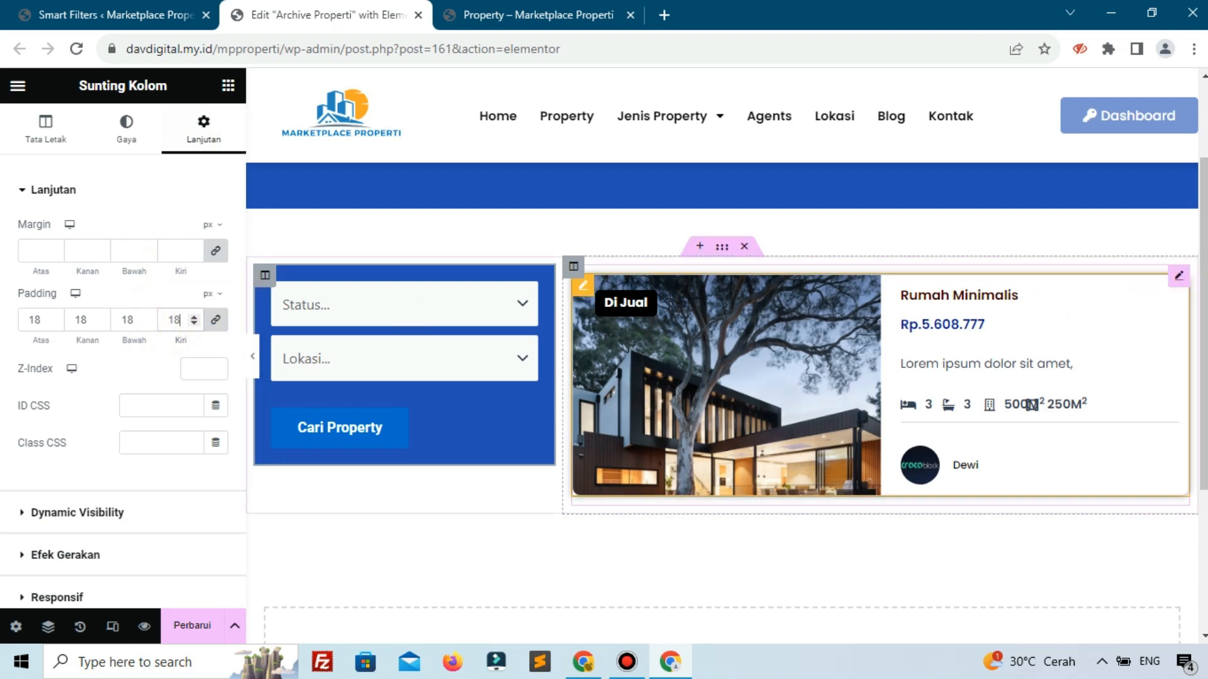
pyautogui.hotkey('alt', 'Tab')
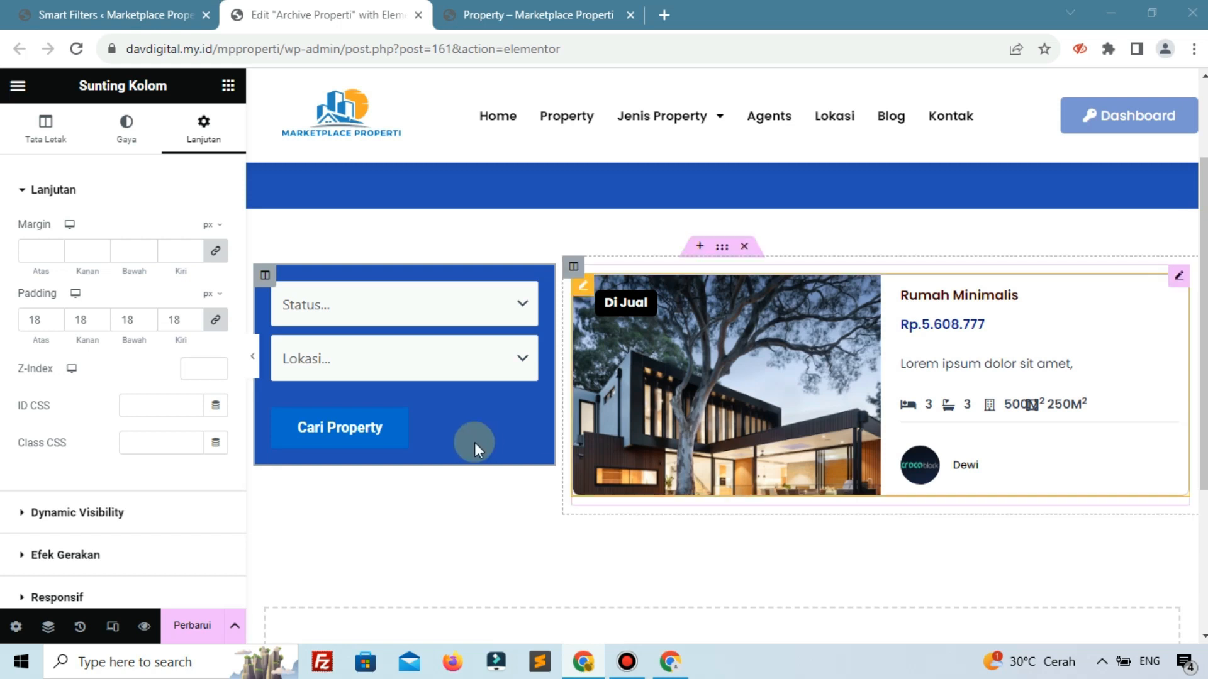
# Unlink the padding sides of the inner section holding the filters and set its top padding to 9 px.
pyautogui.click(394, 258)
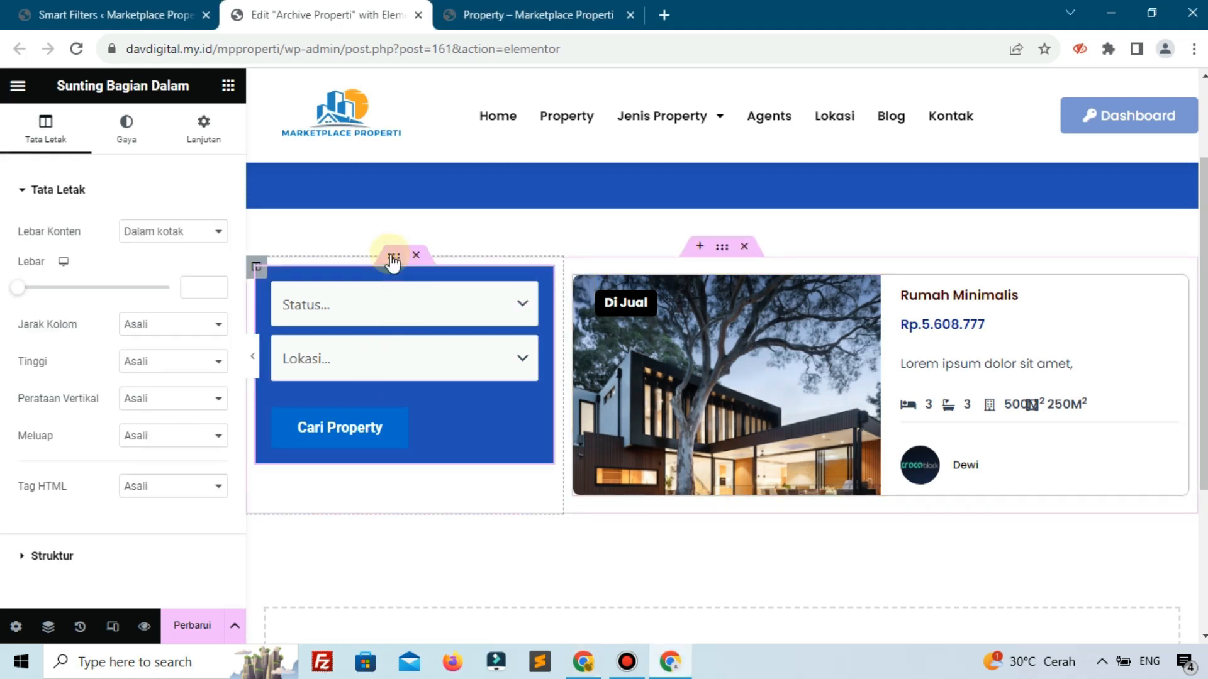
pyautogui.click(199, 142)
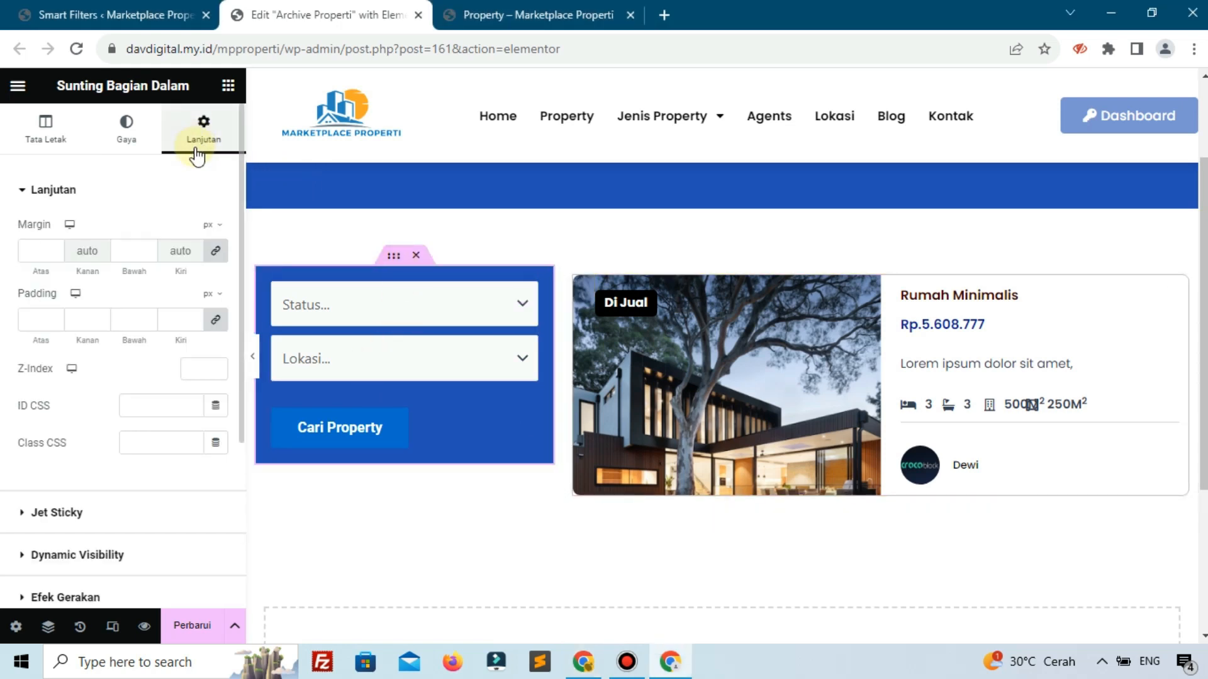
pyautogui.click(211, 322)
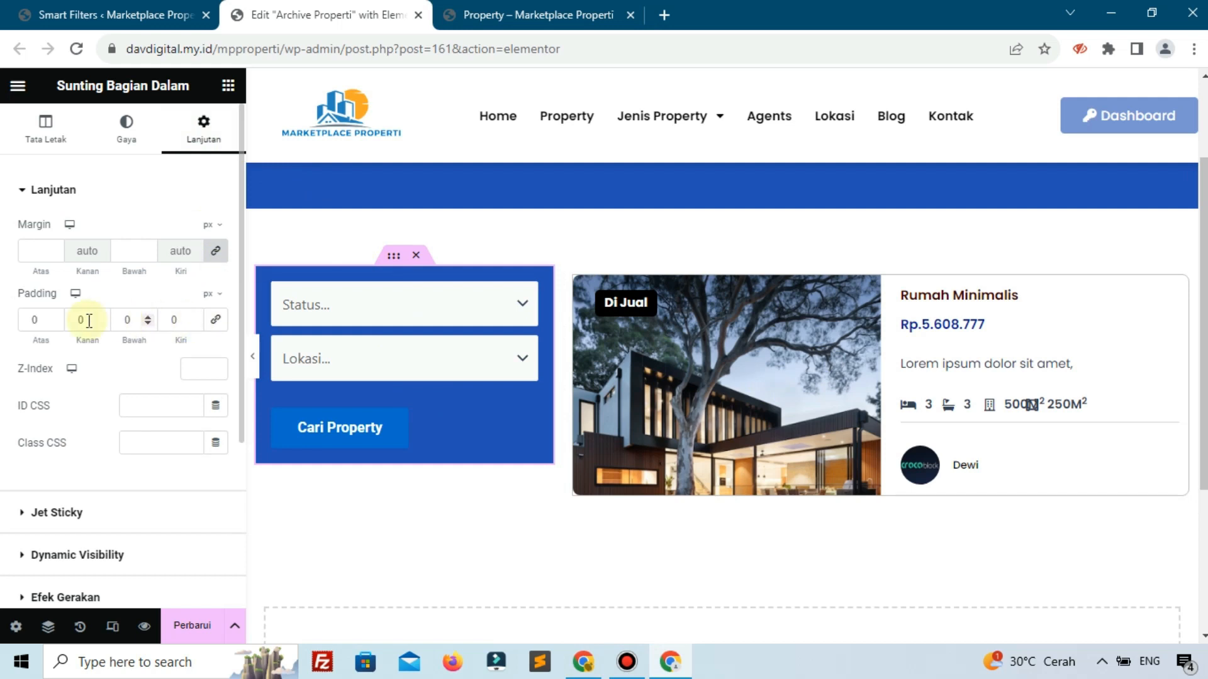
pyautogui.click(52, 317)
pyautogui.click(52, 317)
pyautogui.click(52, 317)
pyautogui.click(52, 318)
pyautogui.click(51, 318)
pyautogui.click(52, 318)
pyautogui.click(51, 318)
pyautogui.click(52, 318)
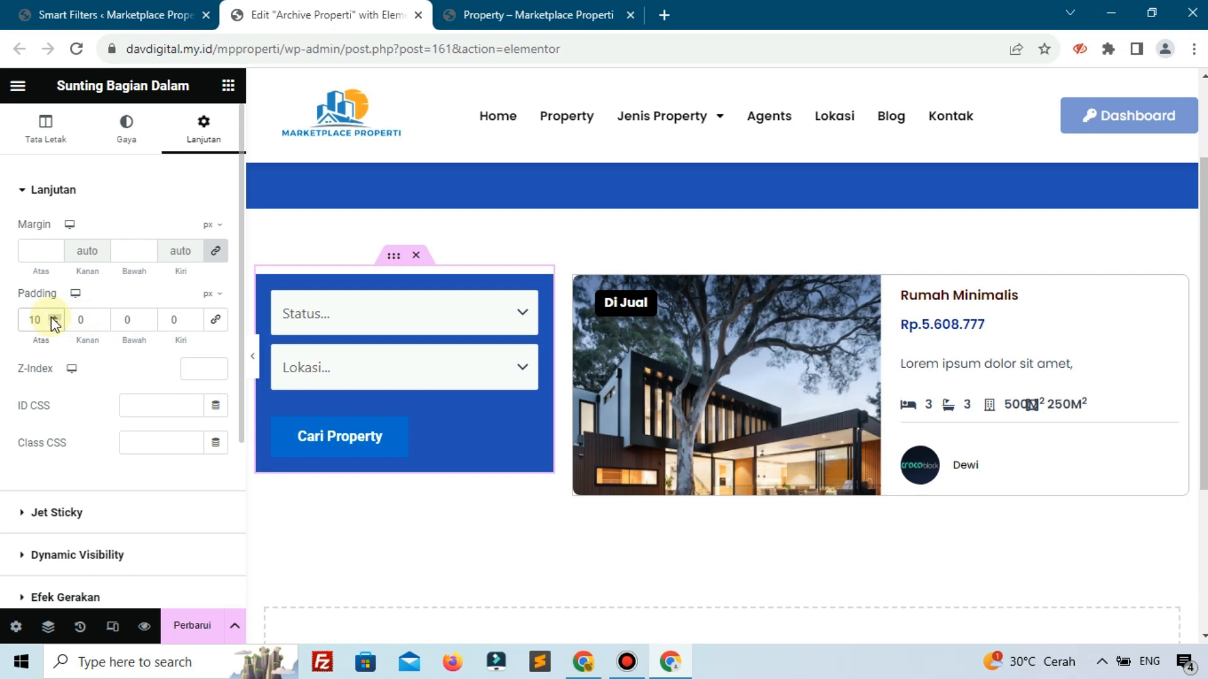
pyautogui.click(53, 322)
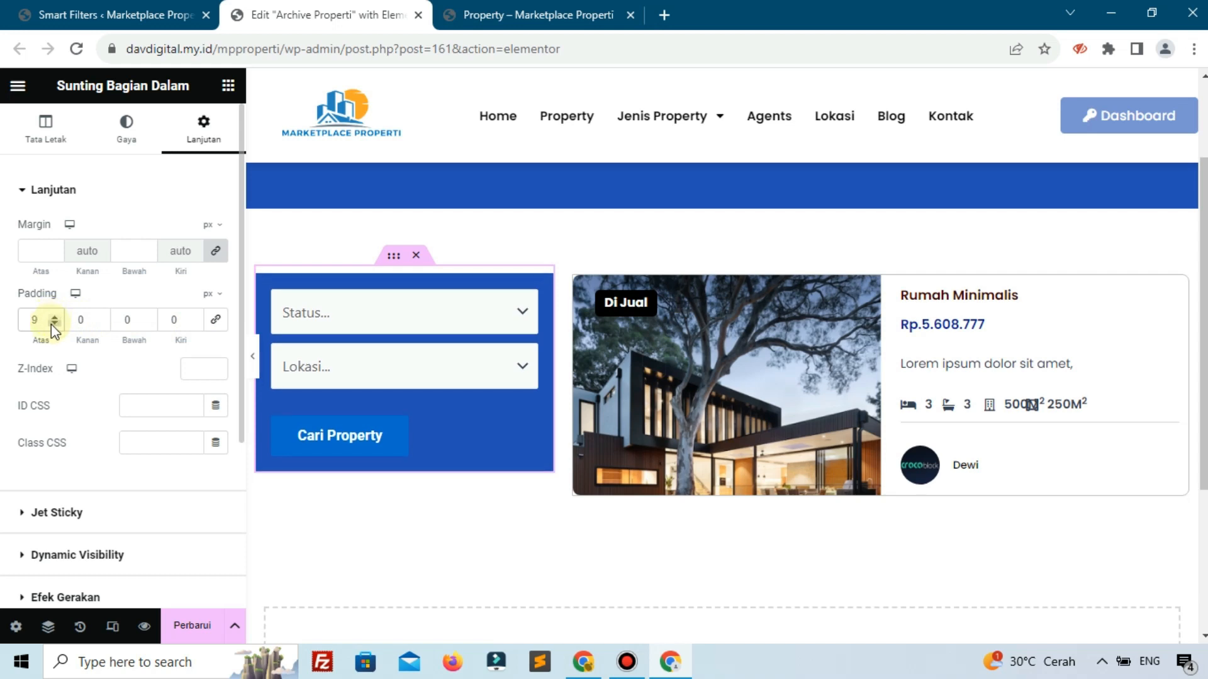
# Set the inner section's right padding to 15 px, bottom padding to 40 px and left padding to 15 px.
pyautogui.doubleClick(84, 319)
pyautogui.write('15')
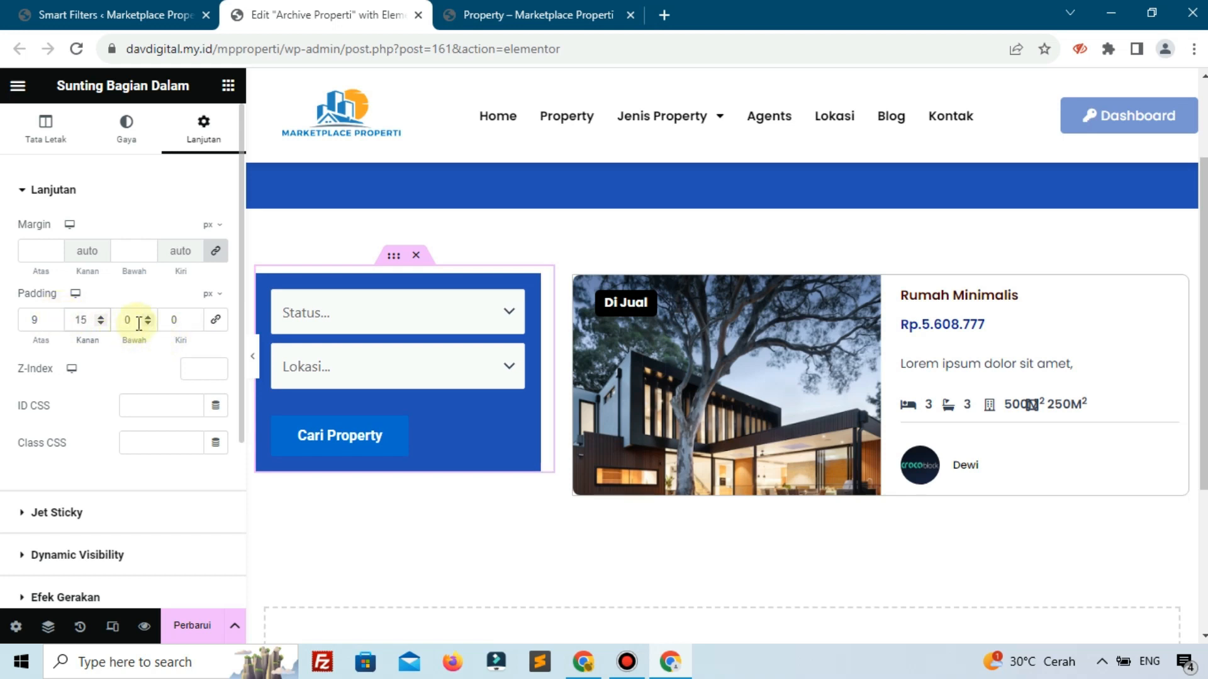
pyautogui.write('40')
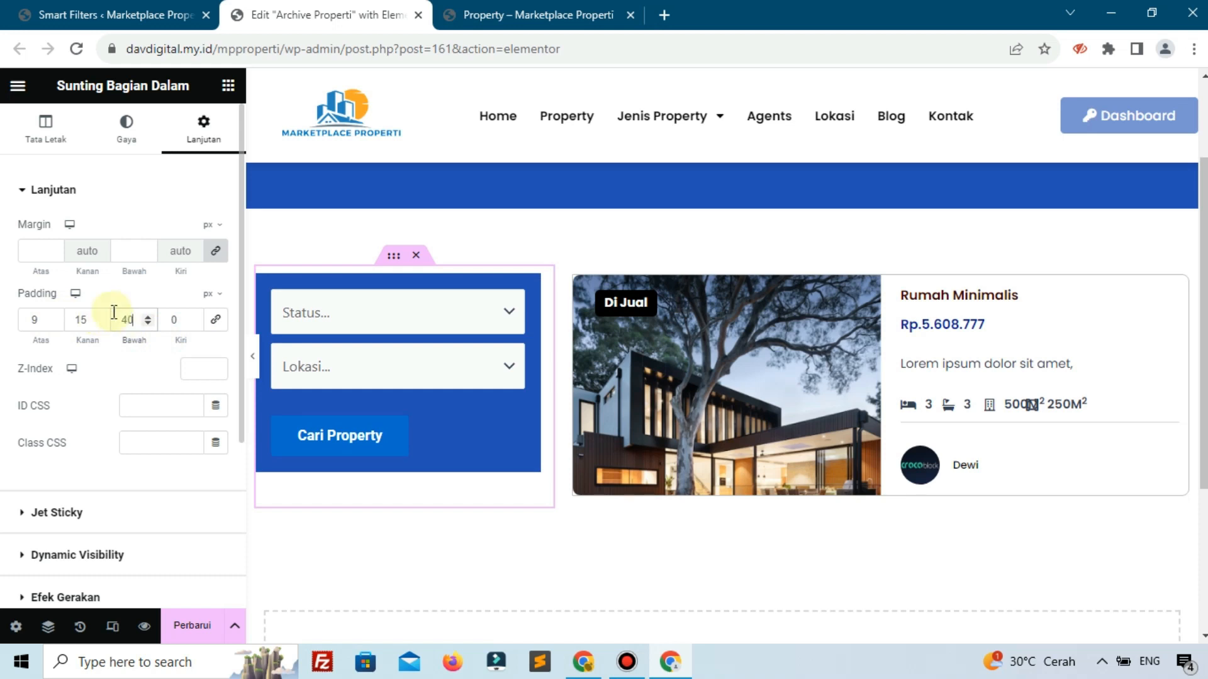
pyautogui.doubleClick(176, 320)
pyautogui.write('15')
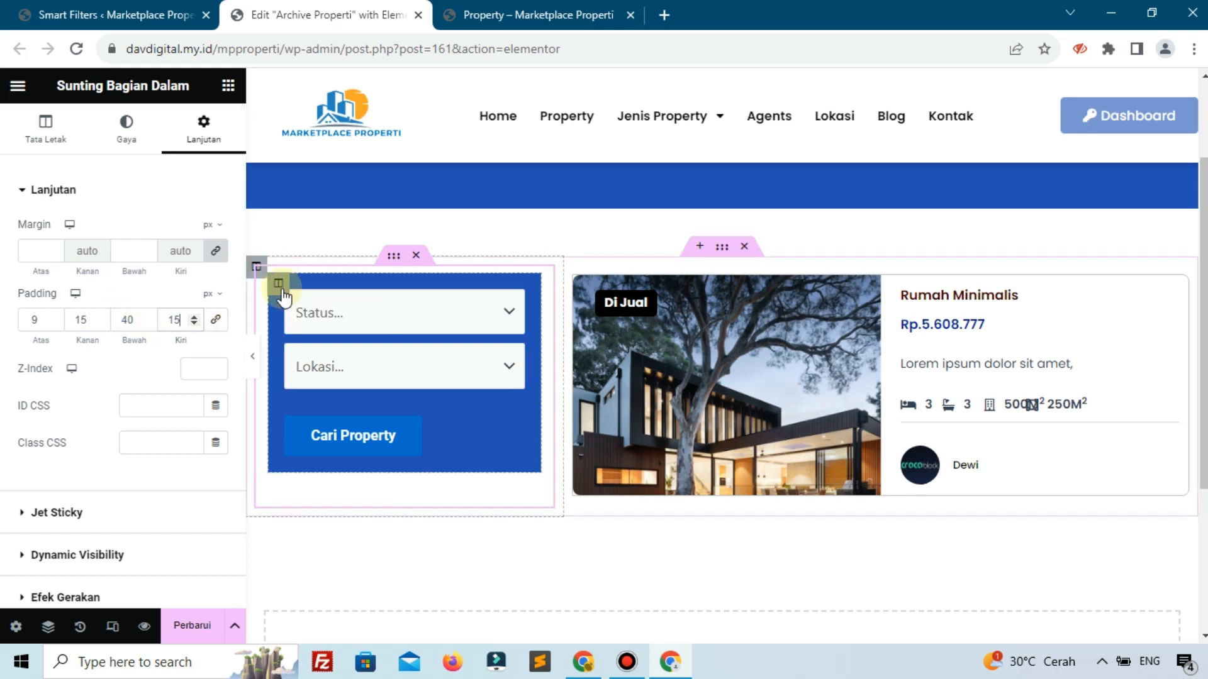
# Set the blue inner column's padding to 23 px on all sides.
pyautogui.click(256, 267)
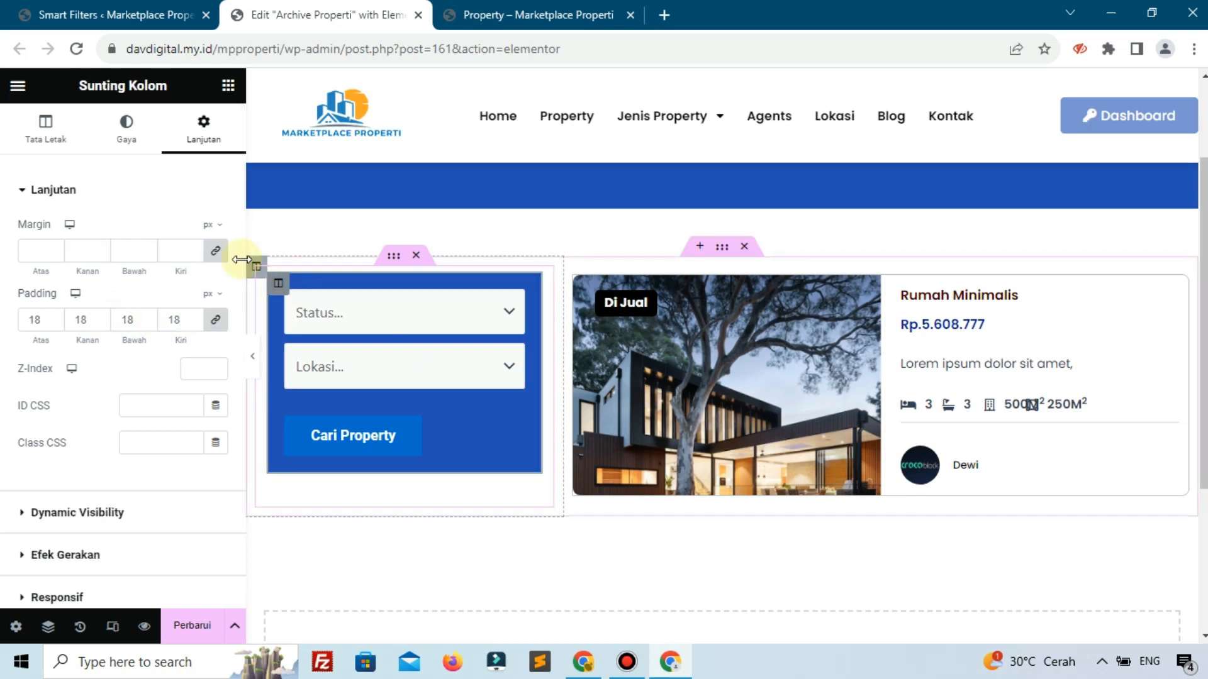
pyautogui.click(193, 317)
pyautogui.click(194, 317)
pyautogui.click(194, 317)
pyautogui.click(193, 317)
pyautogui.click(194, 317)
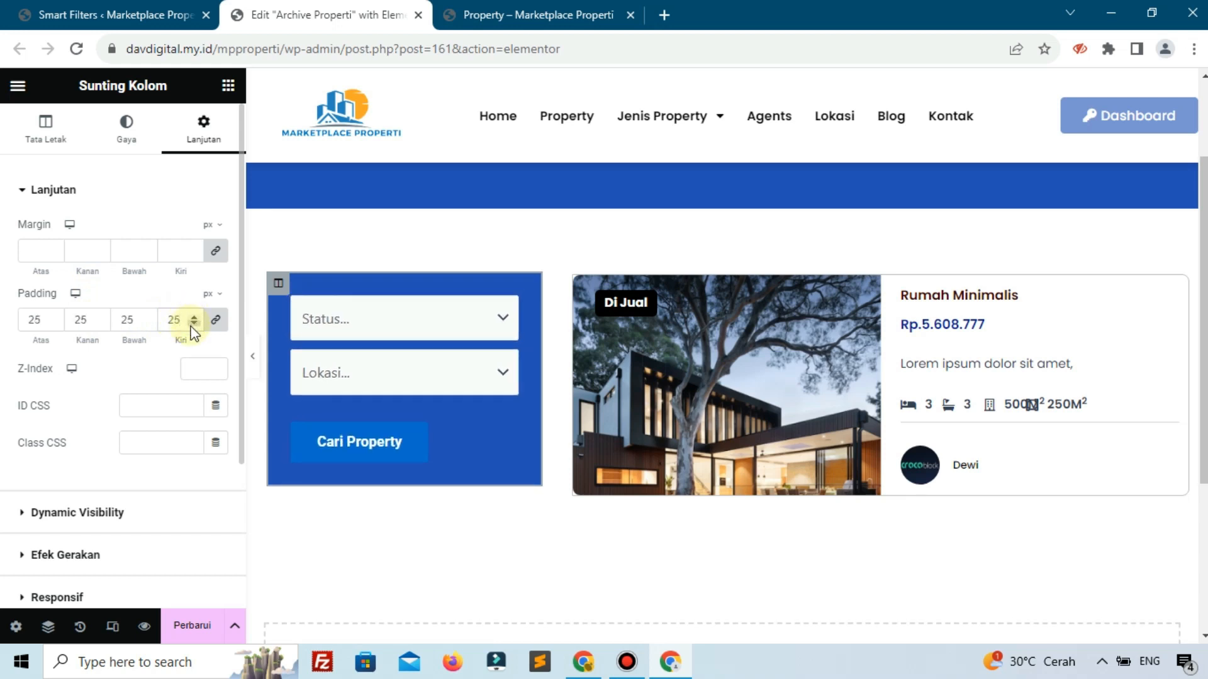
pyautogui.click(194, 324)
pyautogui.click(193, 324)
pyautogui.click(619, 659)
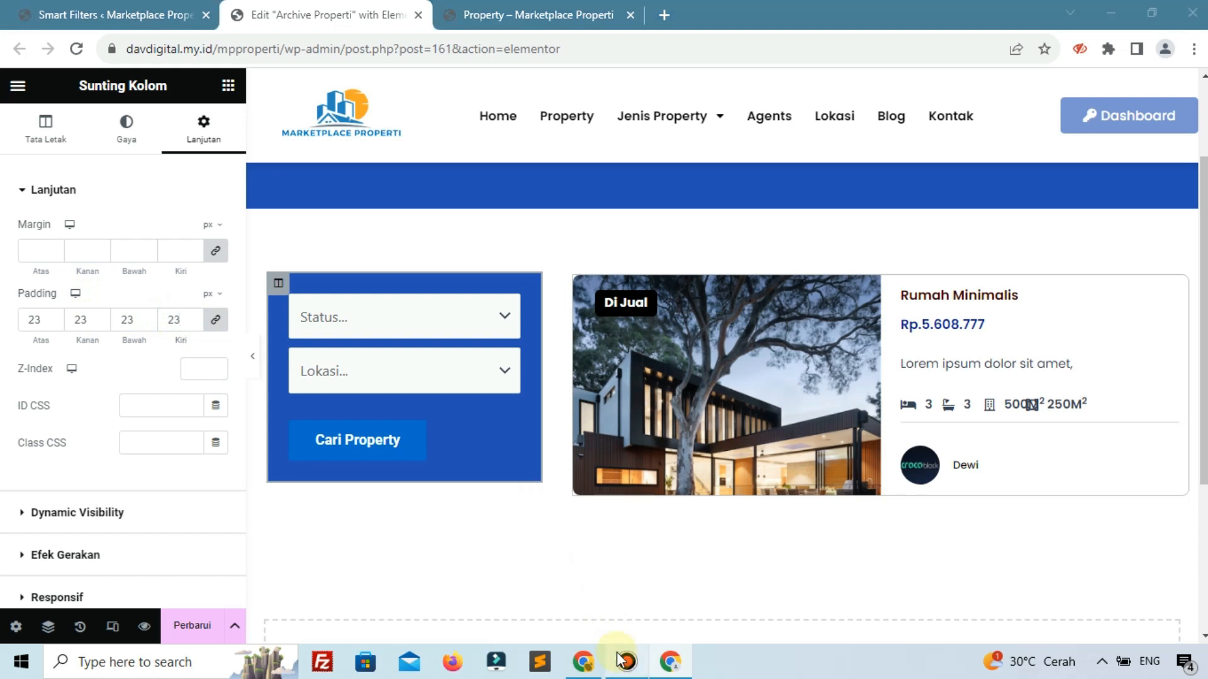
# Add a heading widget above the Select Filter in the blue column with the title "Temukan Property".
pyautogui.click(227, 93)
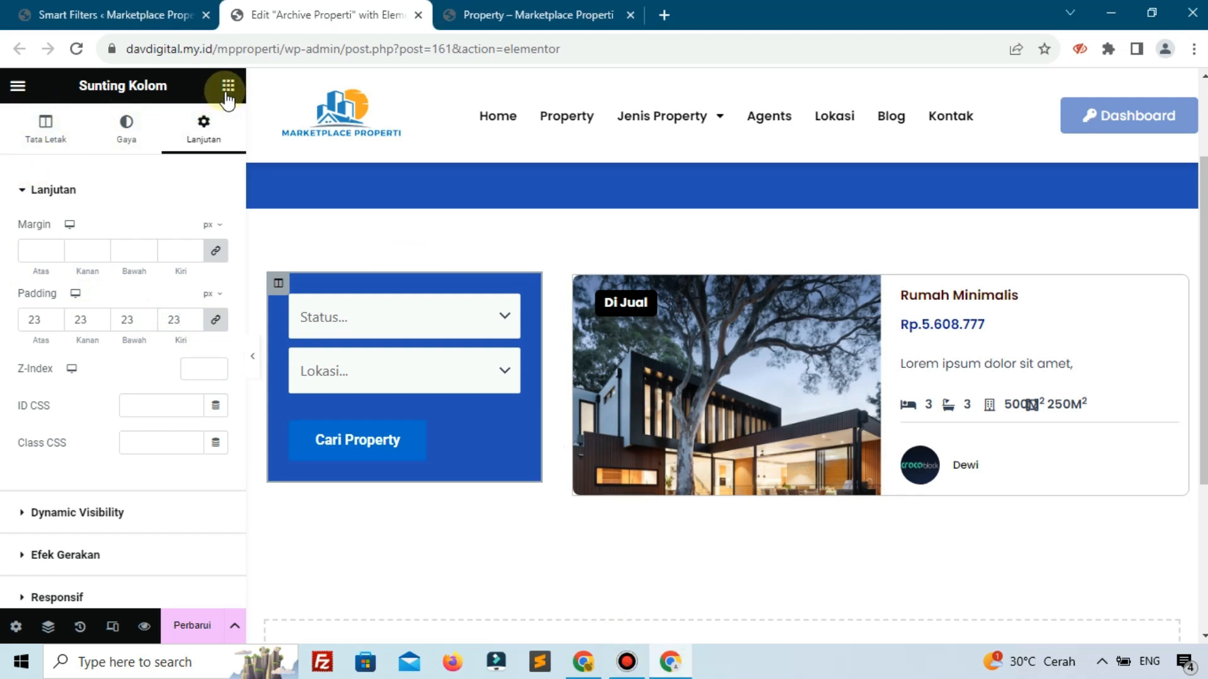
pyautogui.moveTo(178, 417); pyautogui.dragTo(310, 315)
pyautogui.tripleClick(187, 300)
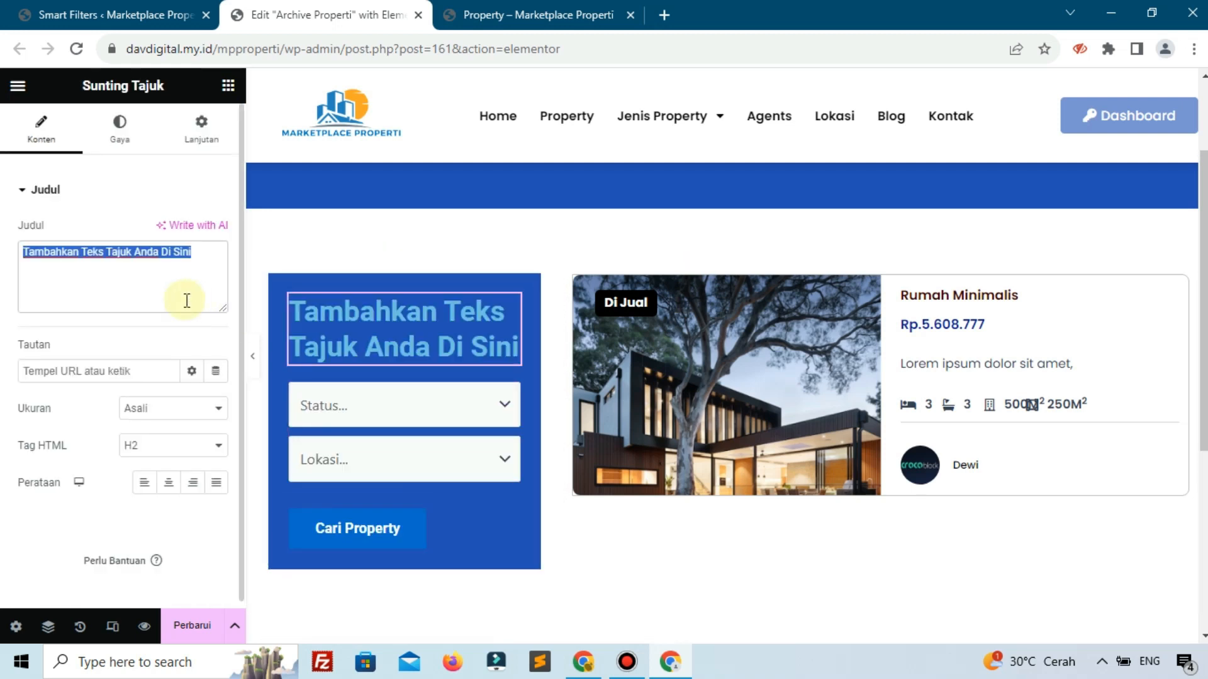
pyautogui.write('Temukan')
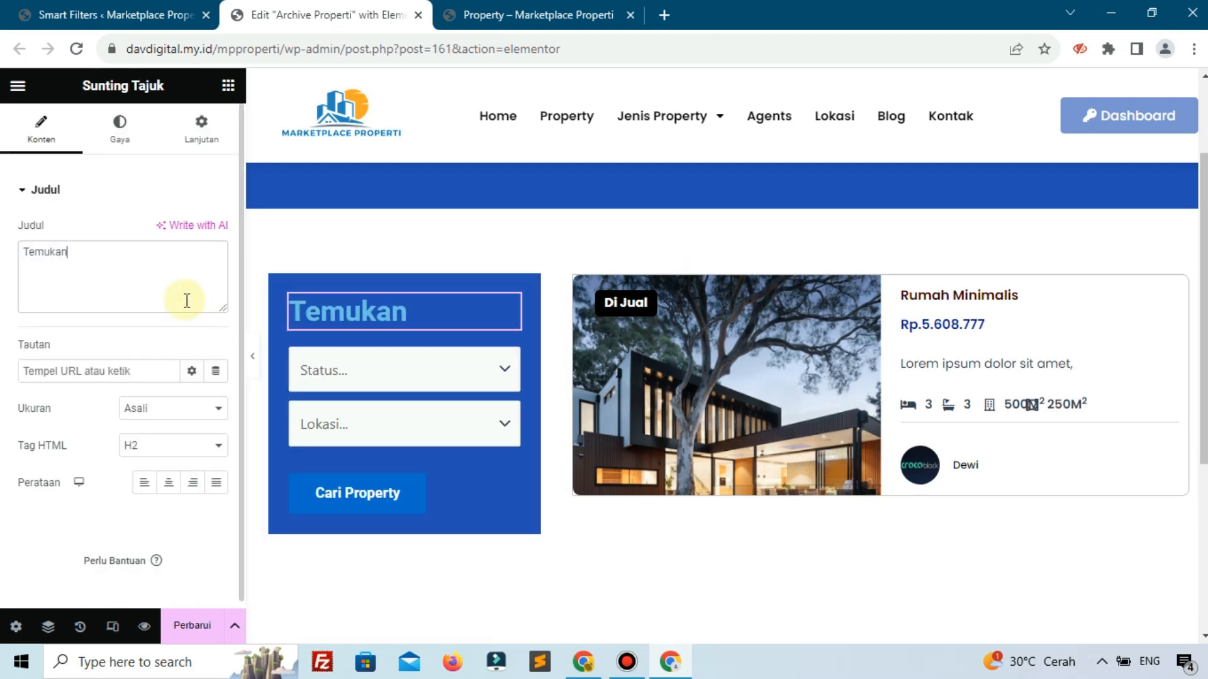
pyautogui.write(' Property')
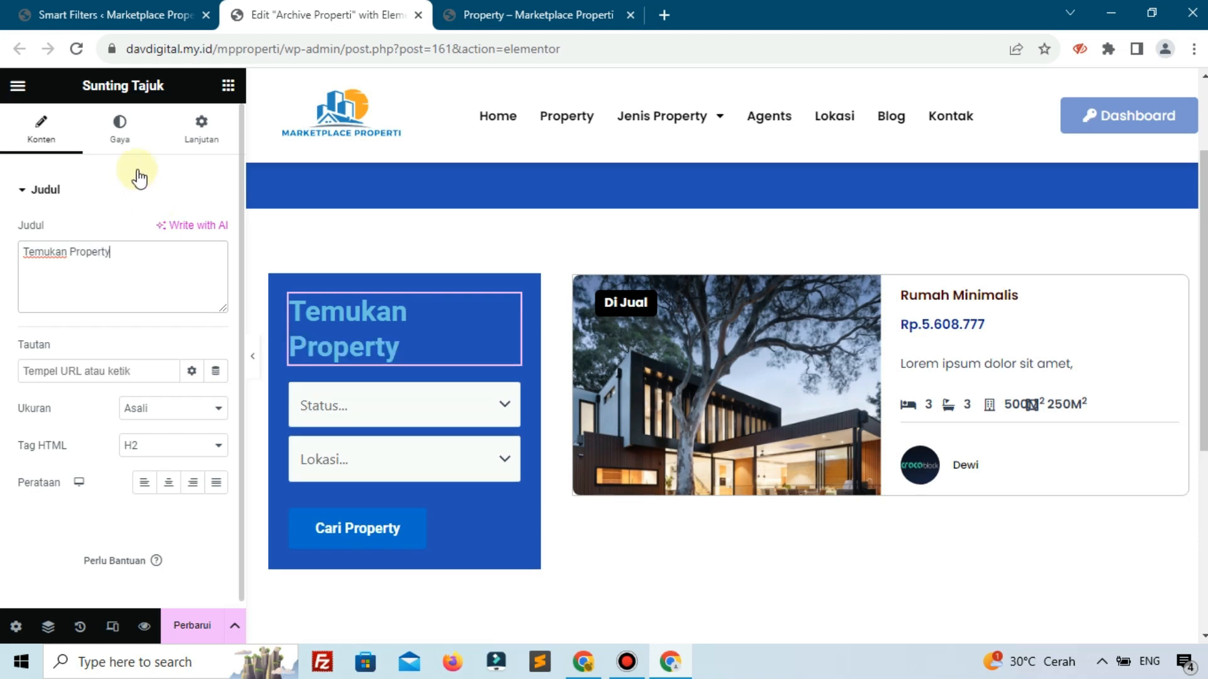
# Set the text color of the "Temukan Property" heading to white.
pyautogui.click(120, 128)
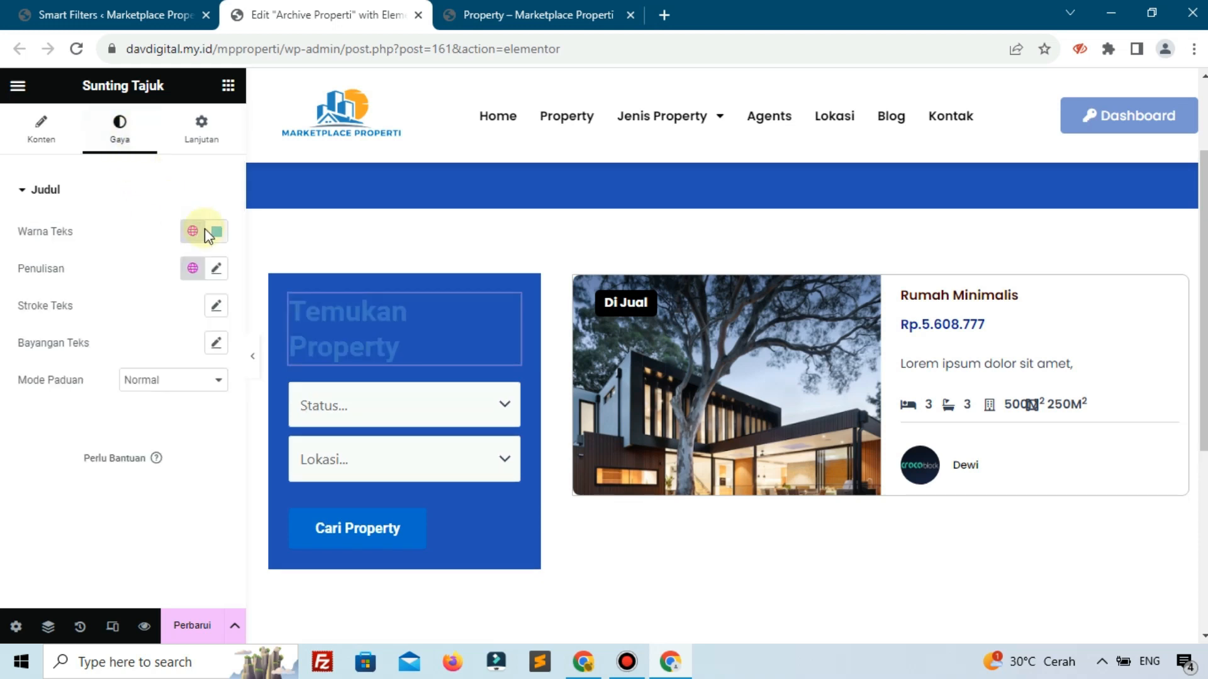
pyautogui.click(215, 232)
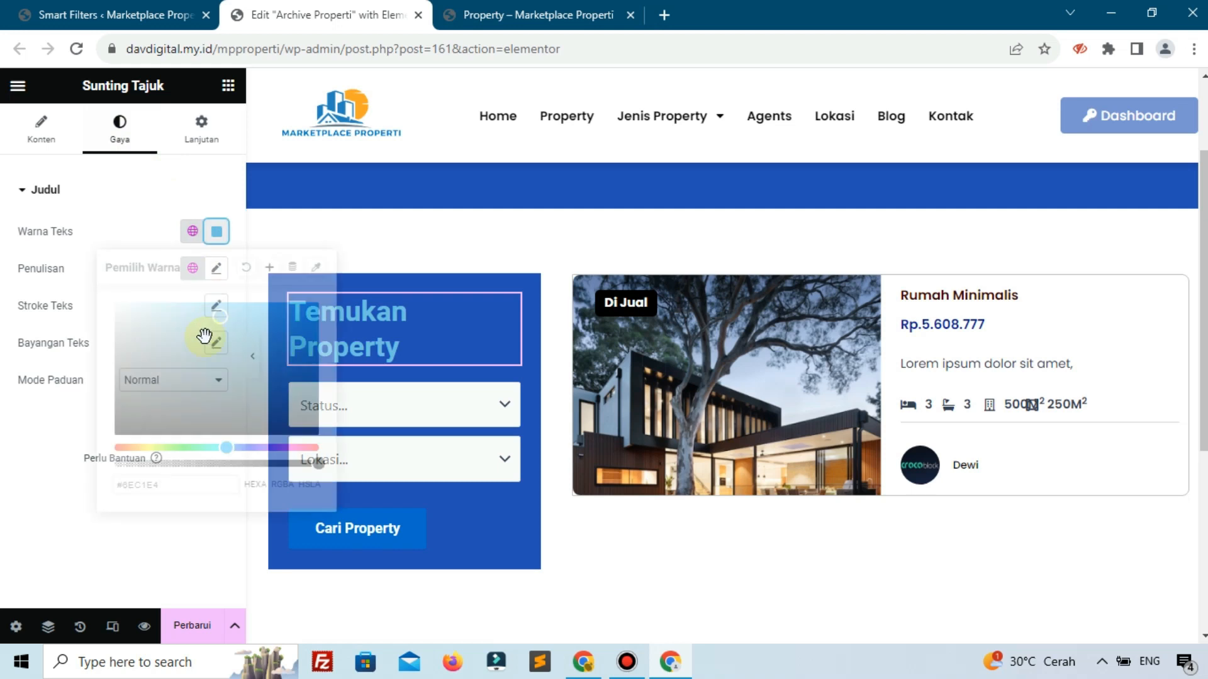
pyautogui.click(59, 268)
# Set the "Temukan Property" heading's typography to the Poppins font at 18 px.
pyautogui.click(217, 272)
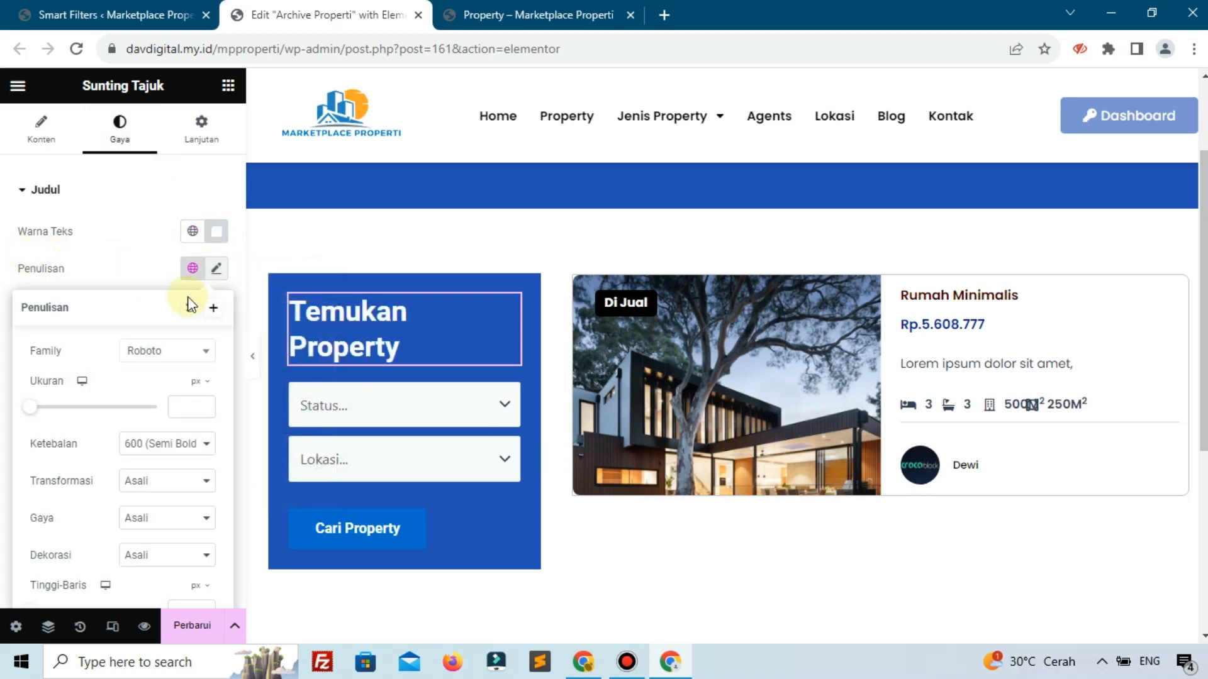
pyautogui.click(162, 358)
pyautogui.write('pop')
pyautogui.click(166, 525)
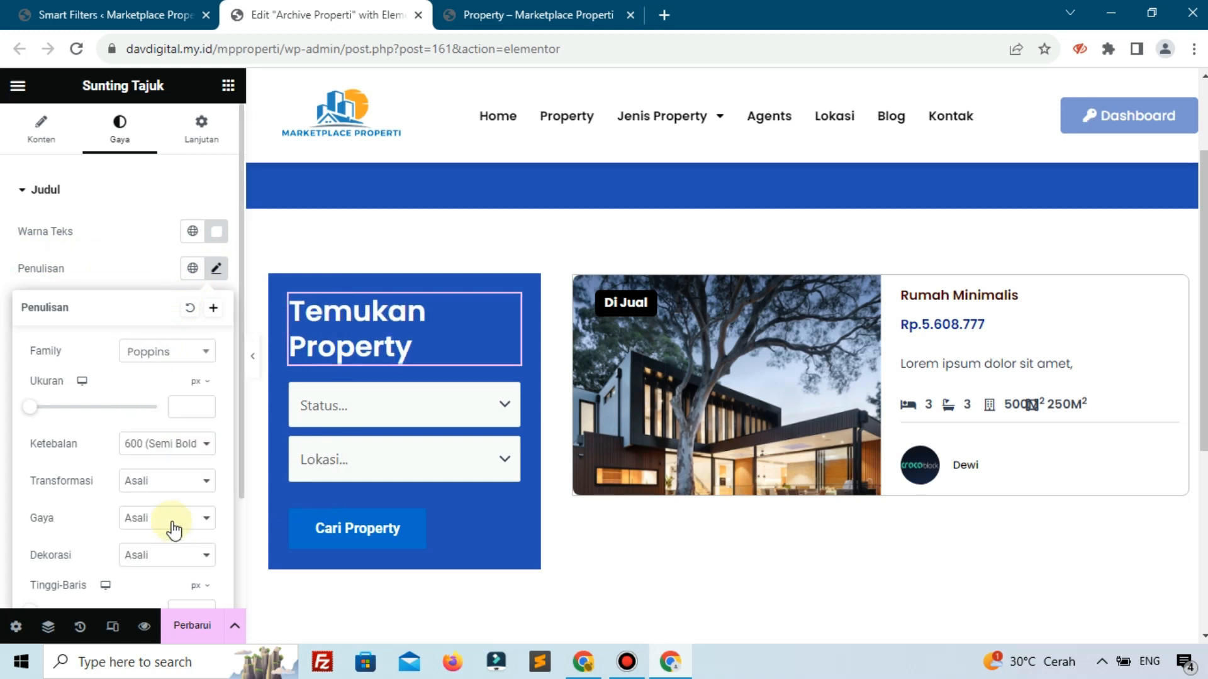
pyautogui.write('20')
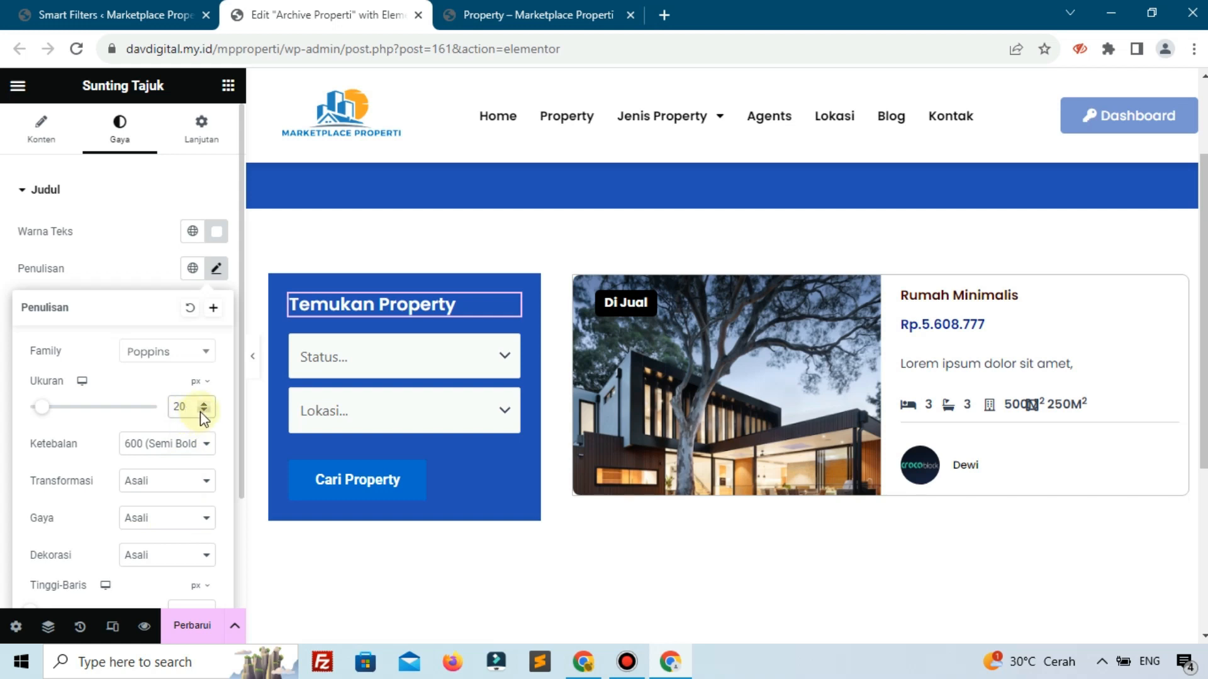
pyautogui.click(203, 411)
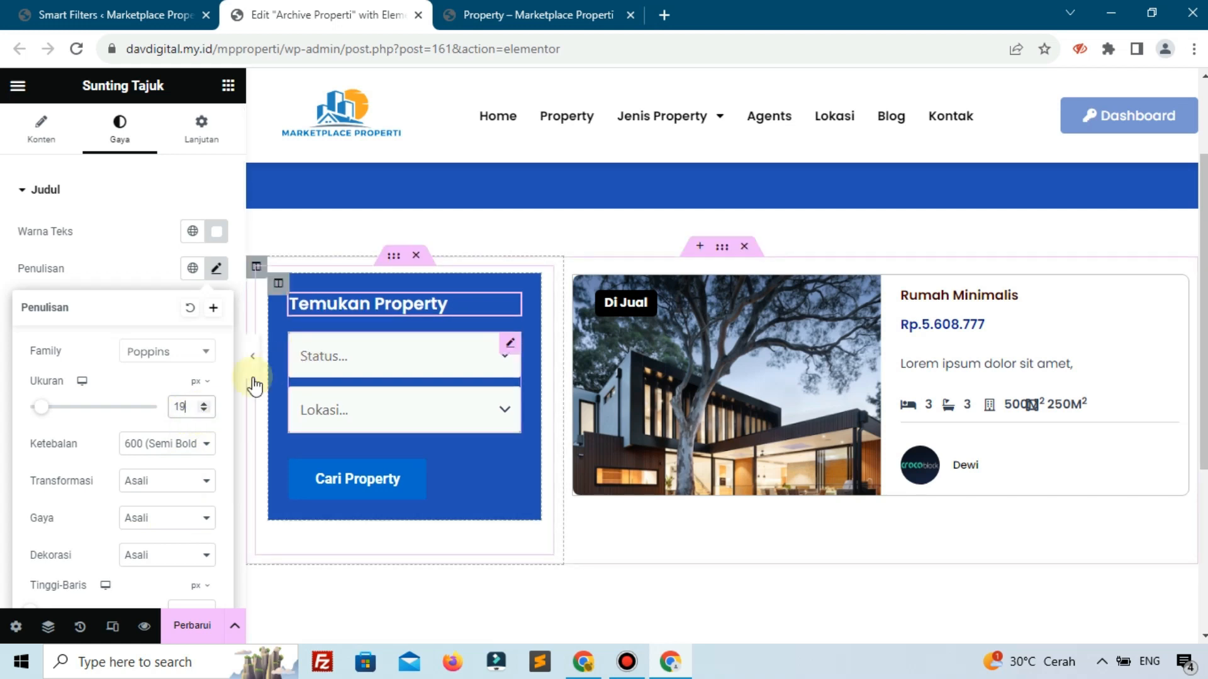
pyautogui.click(204, 411)
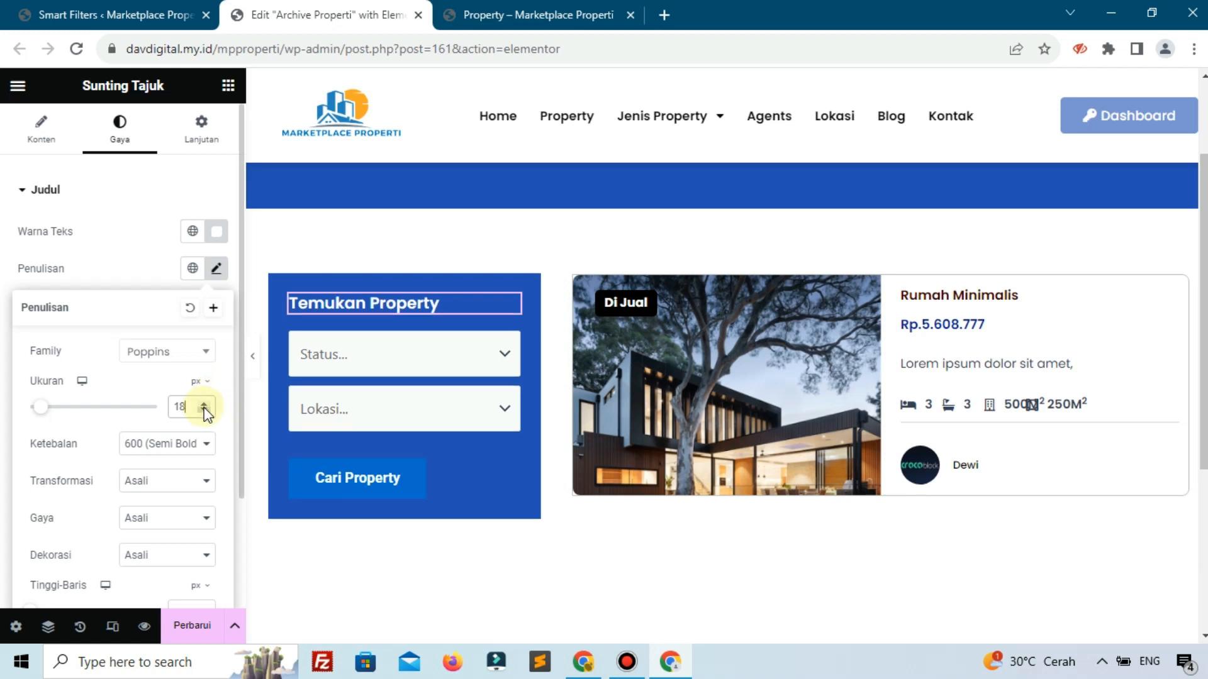
# Set the background color of the Select Filter's dropdown fields to #FFFFFF.
pyautogui.click(509, 346)
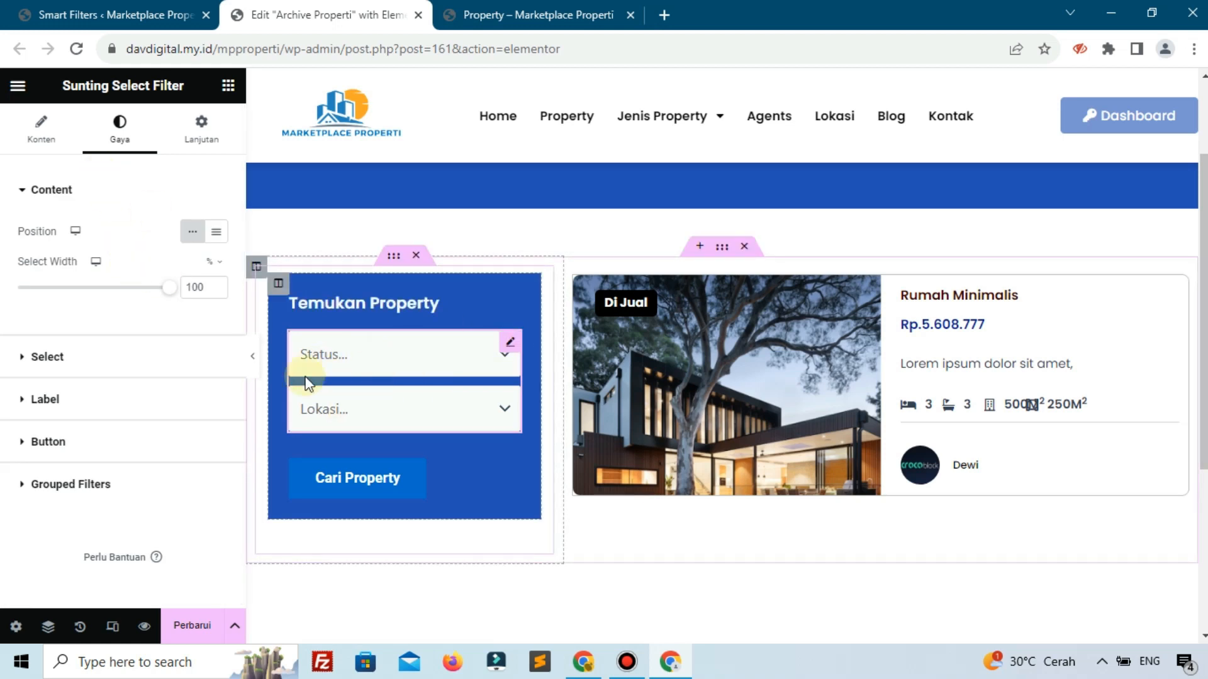
pyautogui.click(80, 361)
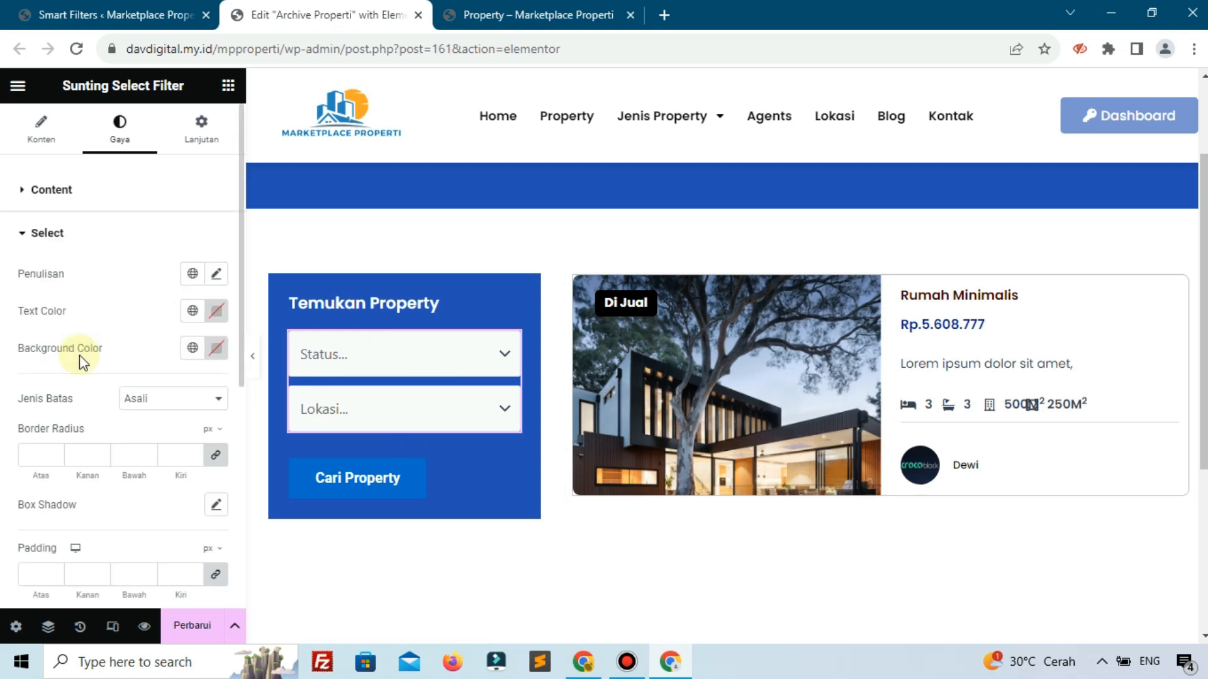
pyautogui.click(216, 347)
pyautogui.write('#FFFFFF')
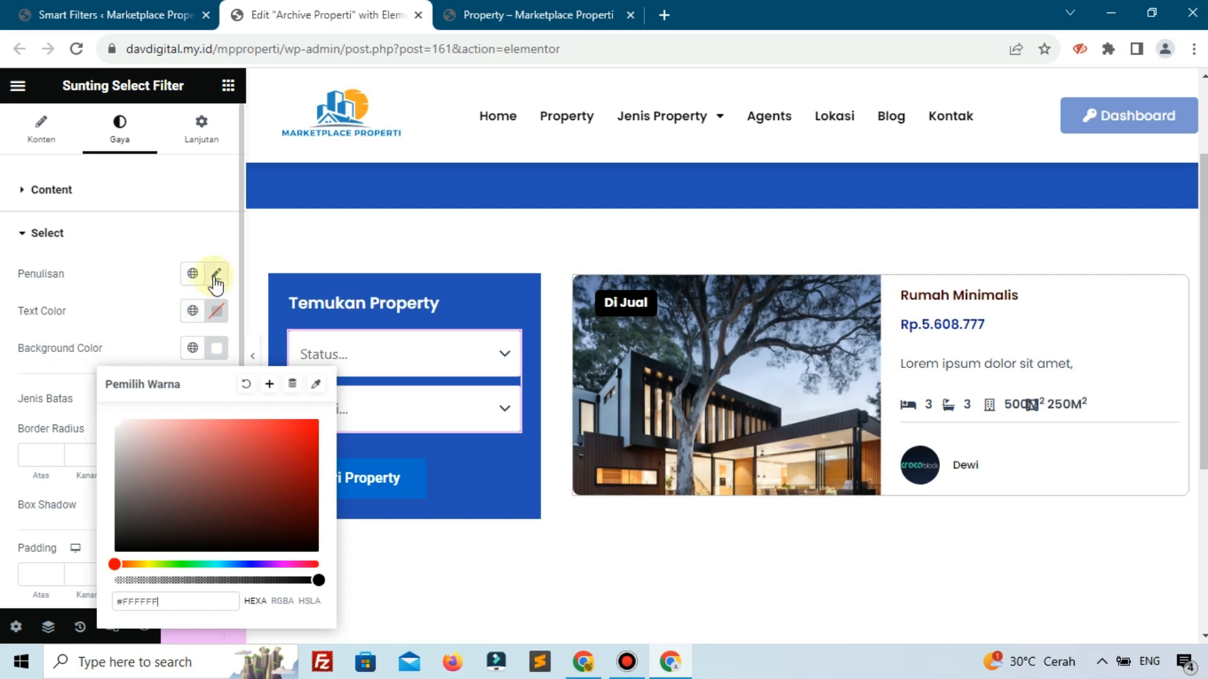
# Set the typography of the Select Filter's dropdown fields to Poppins at 14 px.
pyautogui.click(216, 273)
pyautogui.click(176, 364)
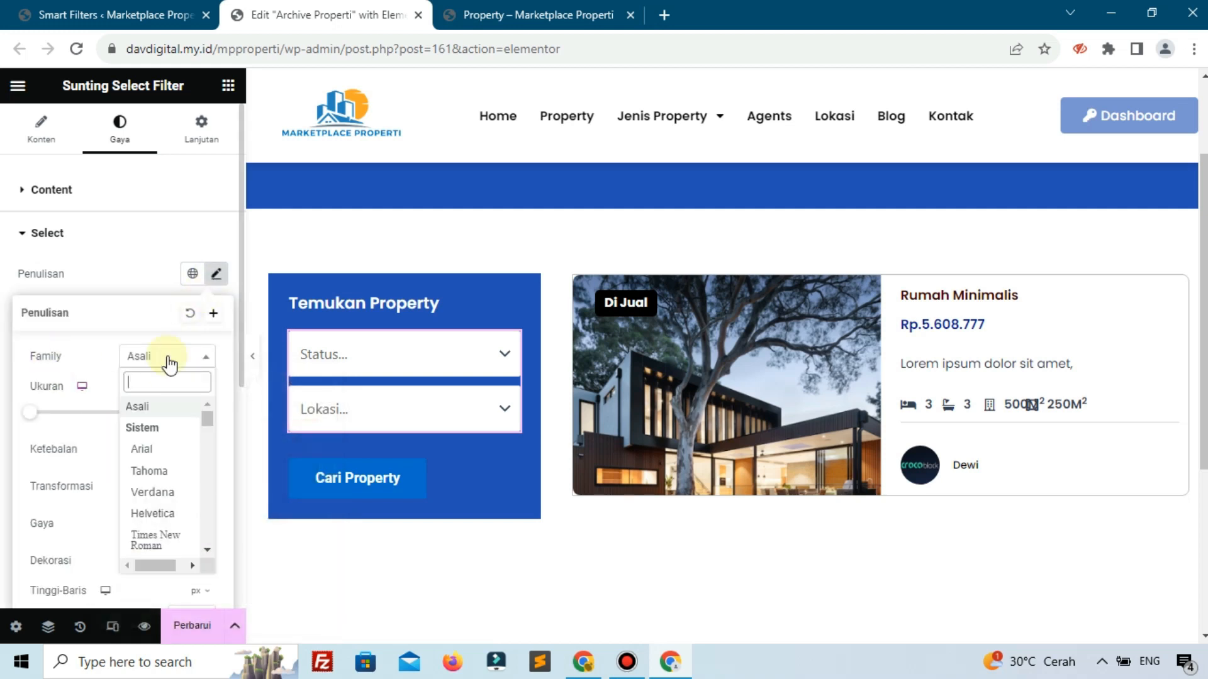
pyautogui.write('pop')
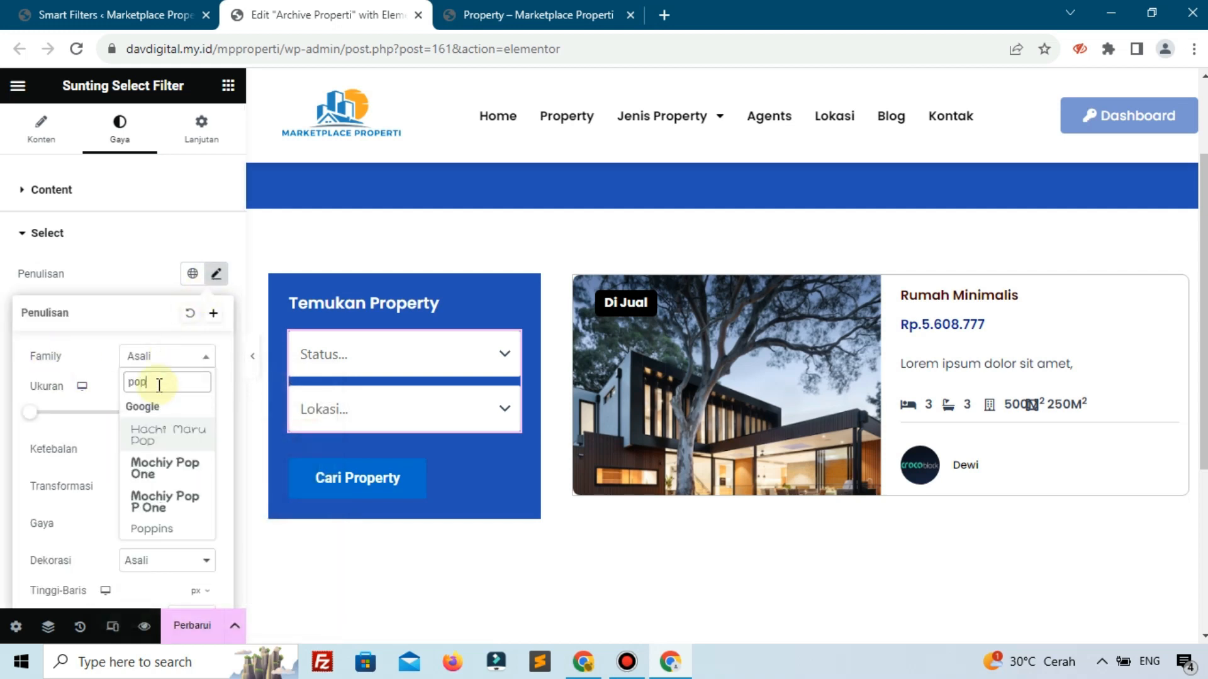
pyautogui.click(161, 540)
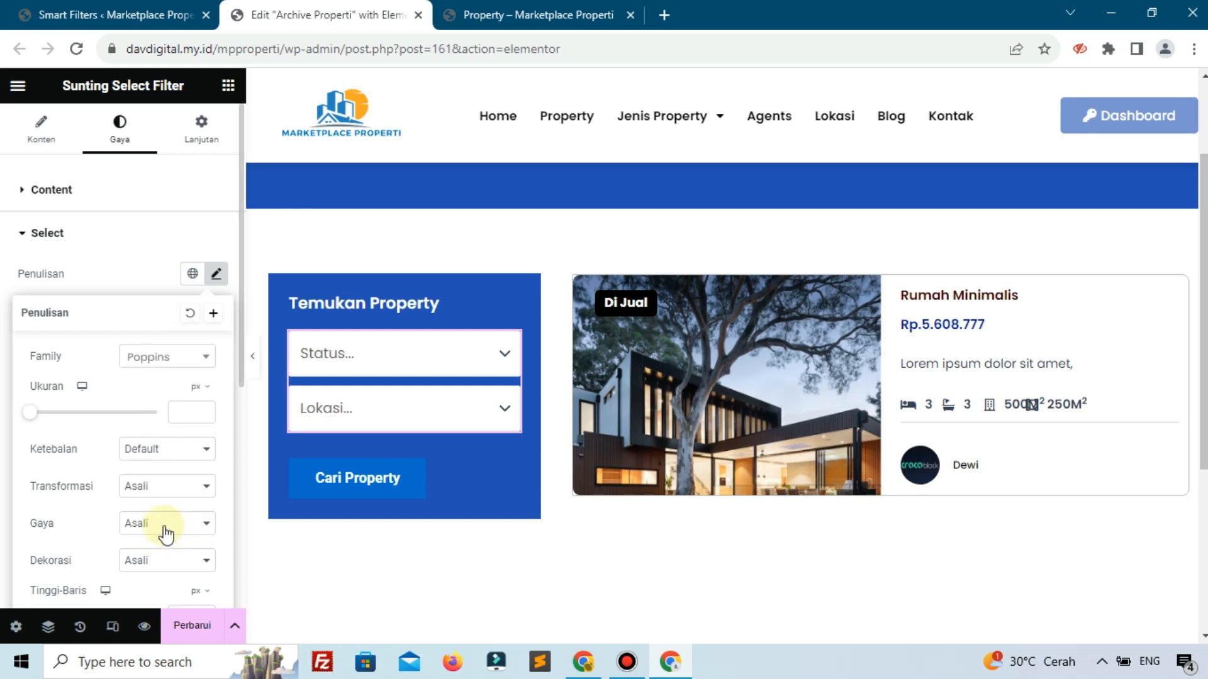
pyautogui.click(185, 414)
pyautogui.write('1')
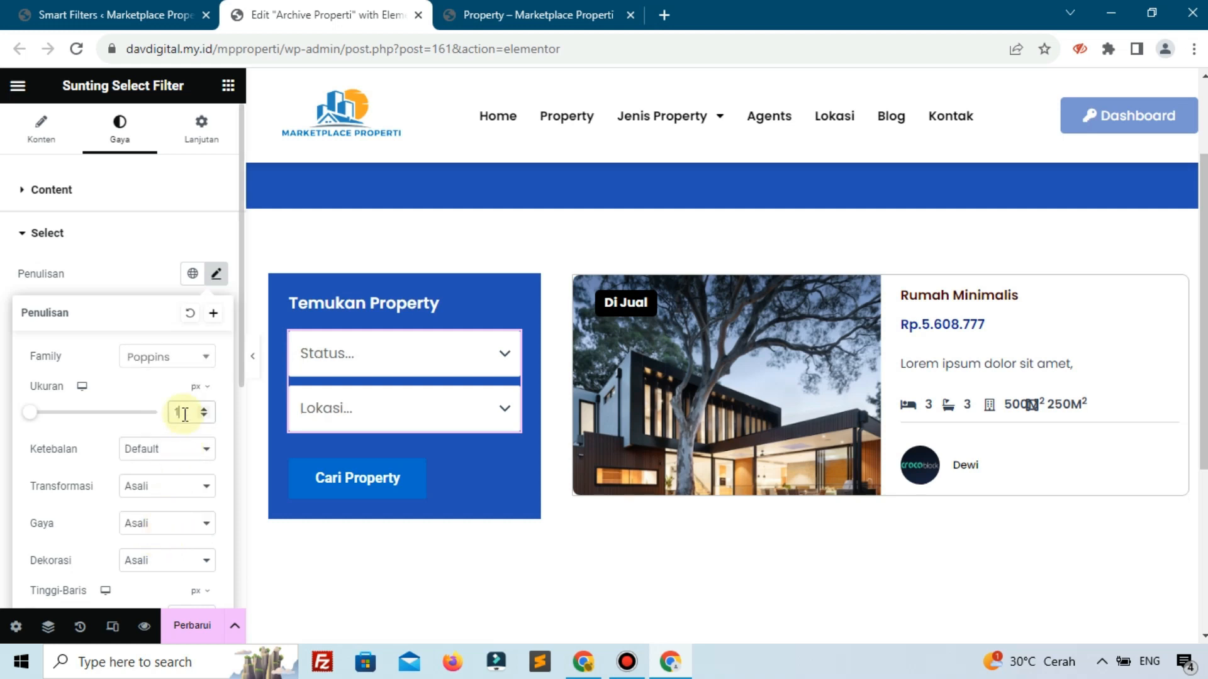
pyautogui.write('4')
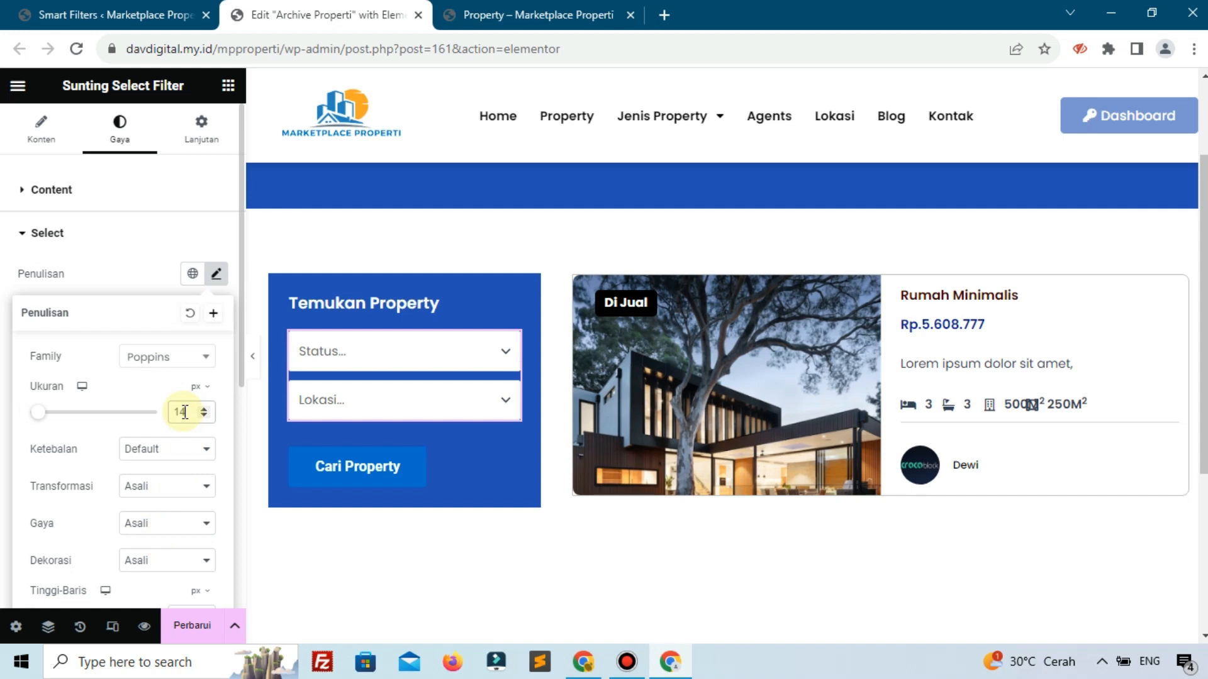
pyautogui.click(141, 280)
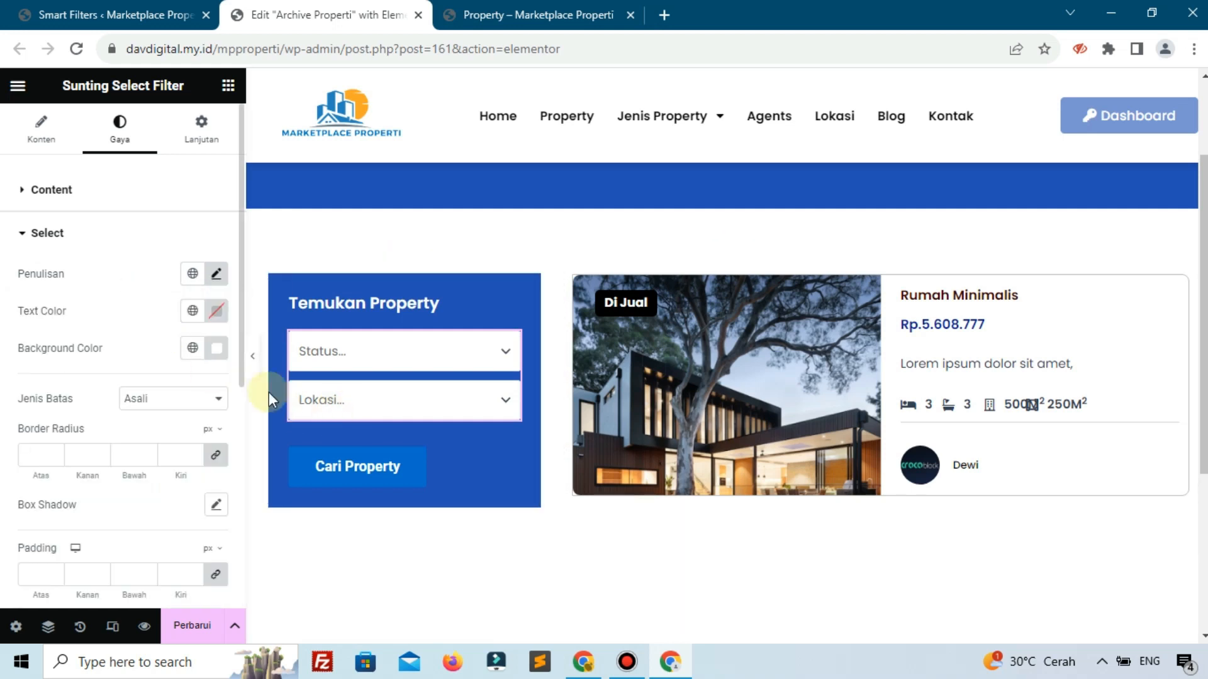
pyautogui.click(332, 409)
pyautogui.click(346, 399)
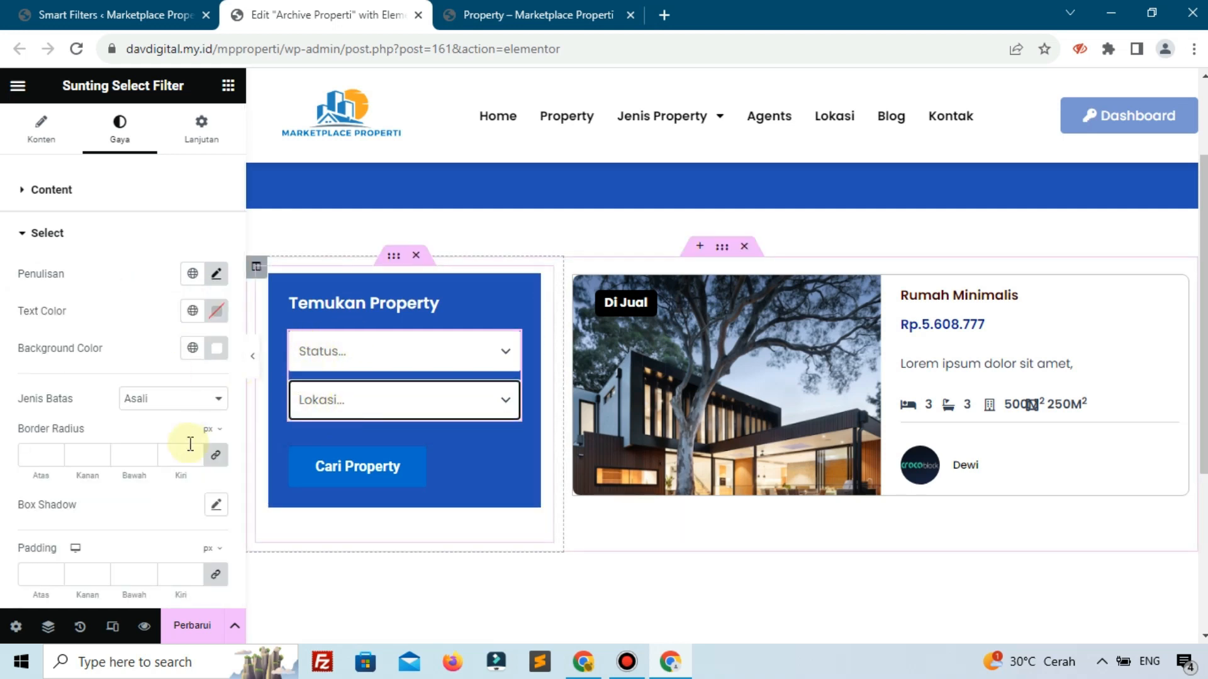
# Change the font family of the "Cari Property" apply button to Poppins.
pyautogui.click(506, 451)
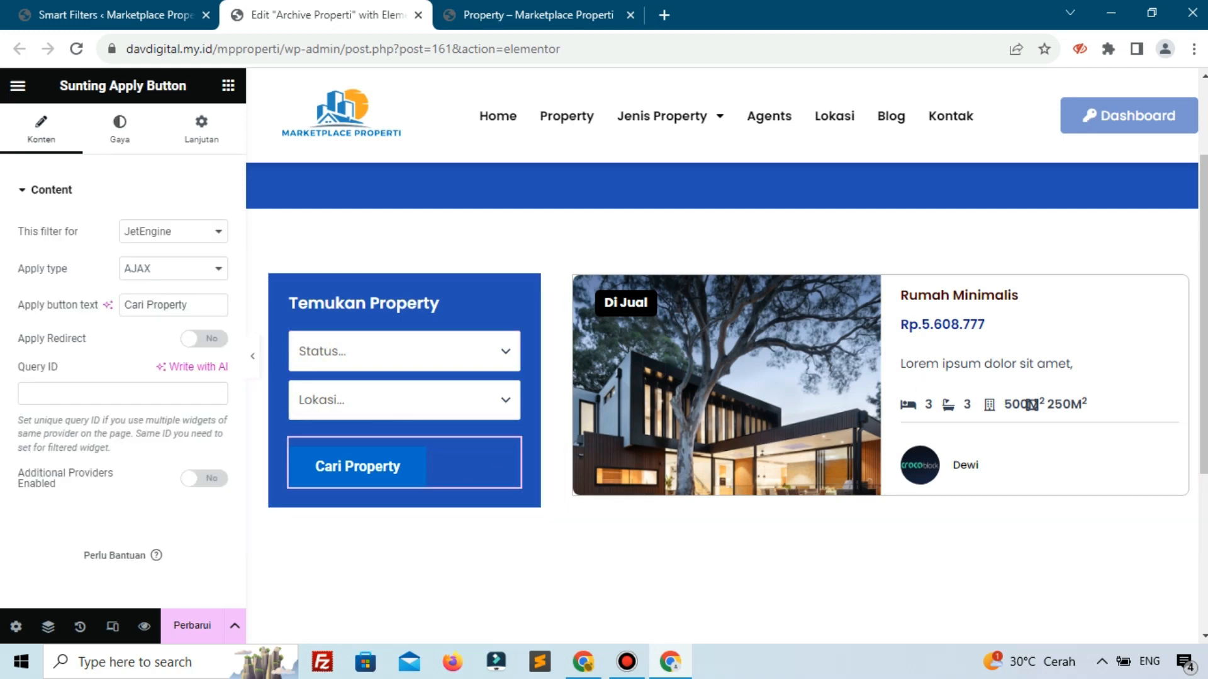
pyautogui.hotkey('alt', 'Tab')
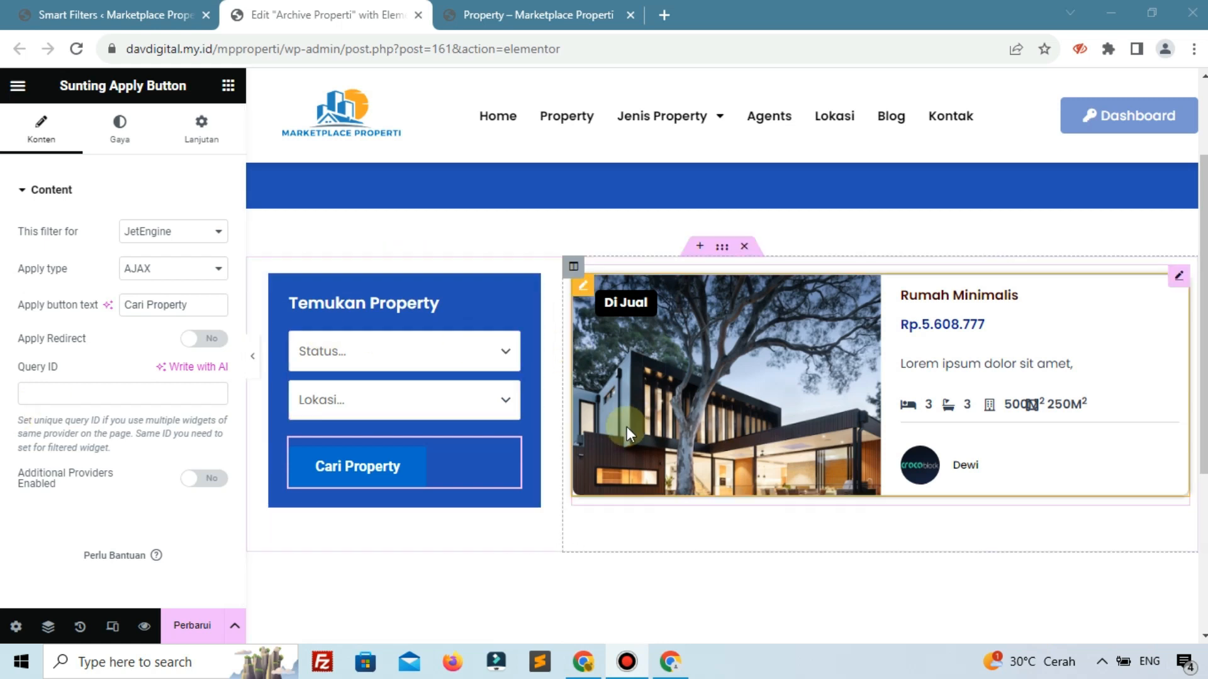
pyautogui.click(511, 452)
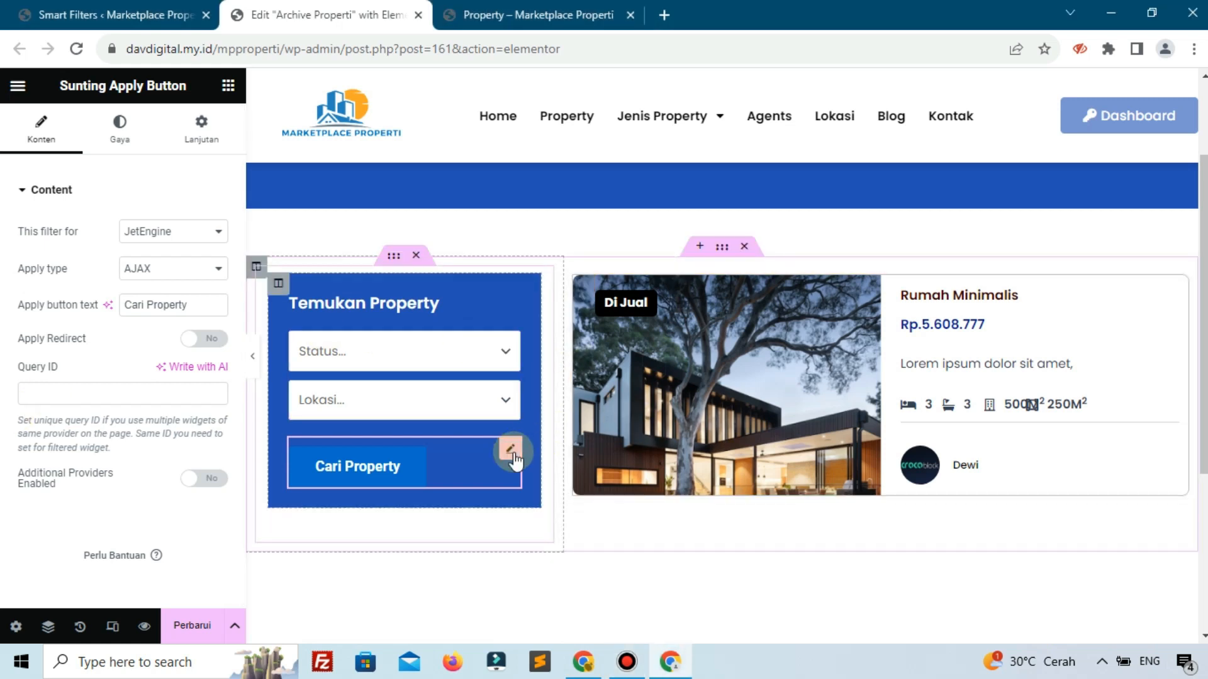
pyautogui.click(118, 135)
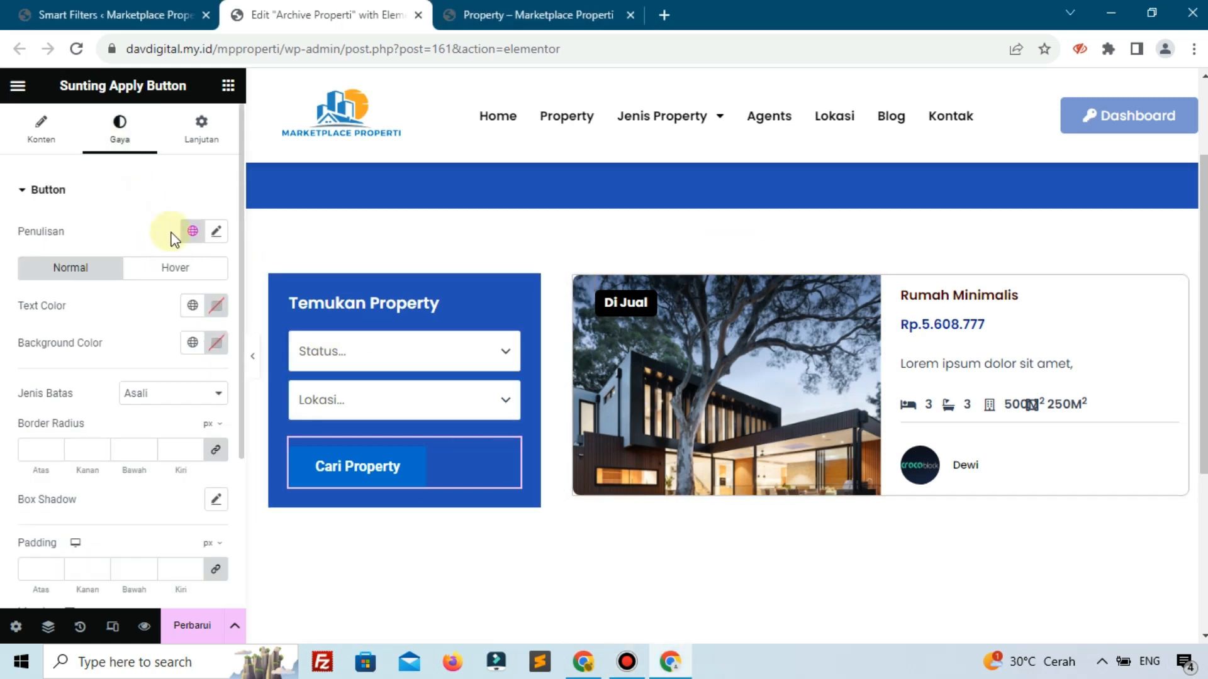
pyautogui.click(217, 233)
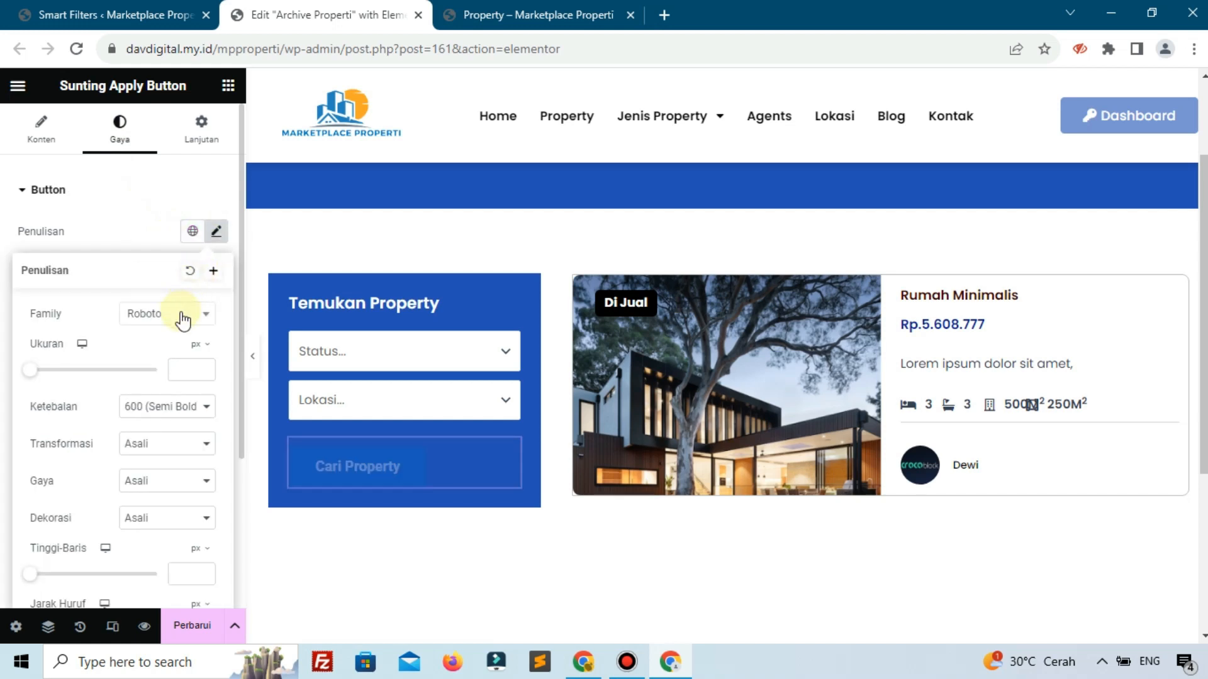
pyautogui.click(183, 315)
pyautogui.write('po')
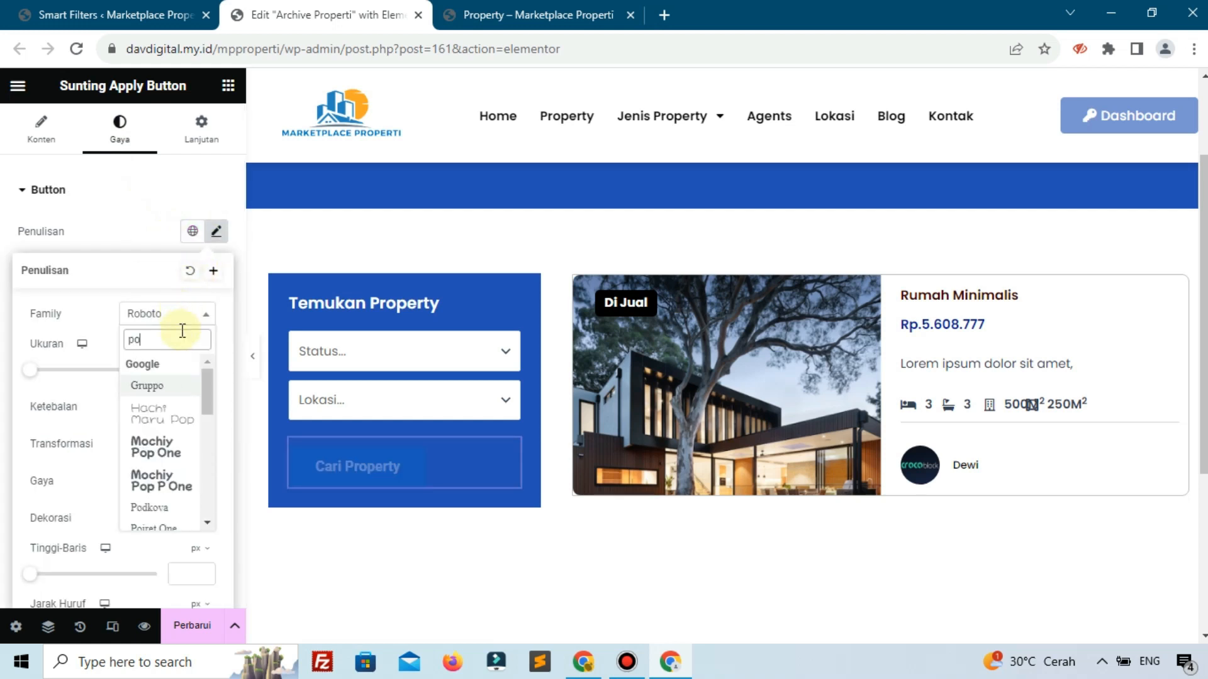
pyautogui.write('p')
pyautogui.click(148, 485)
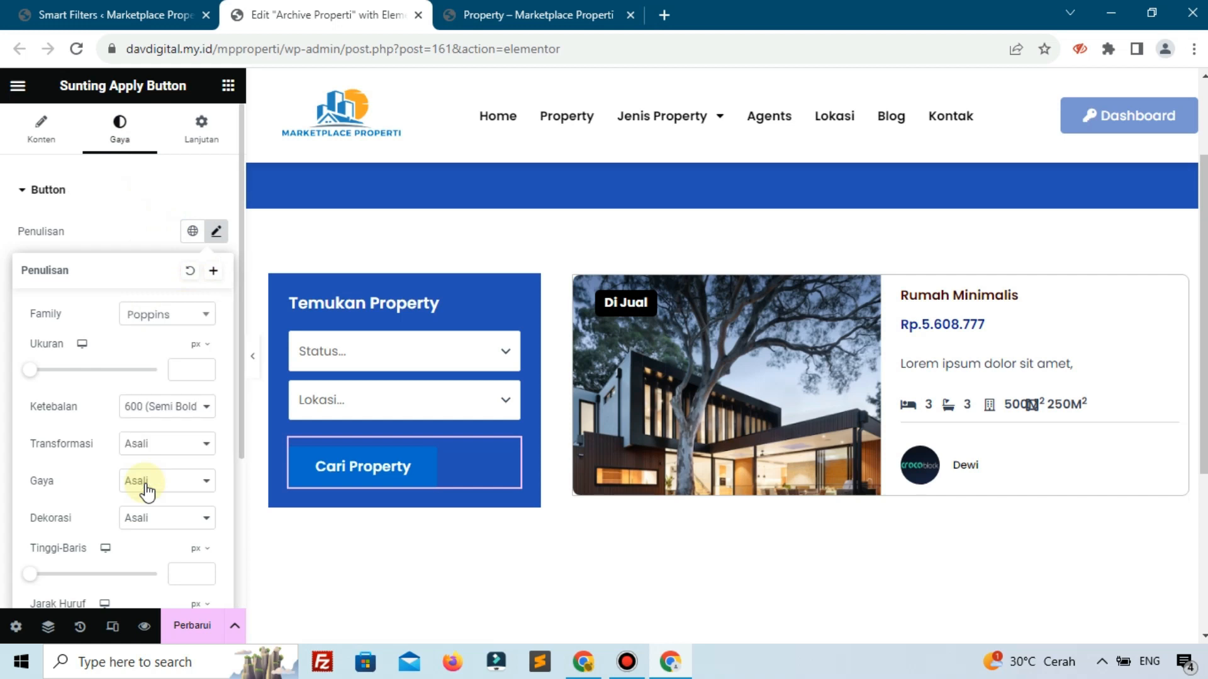
# Set the apply button's font size to 15 px and its weight to 500 (Medium).
pyautogui.click(187, 377)
pyautogui.write('15')
pyautogui.click(176, 410)
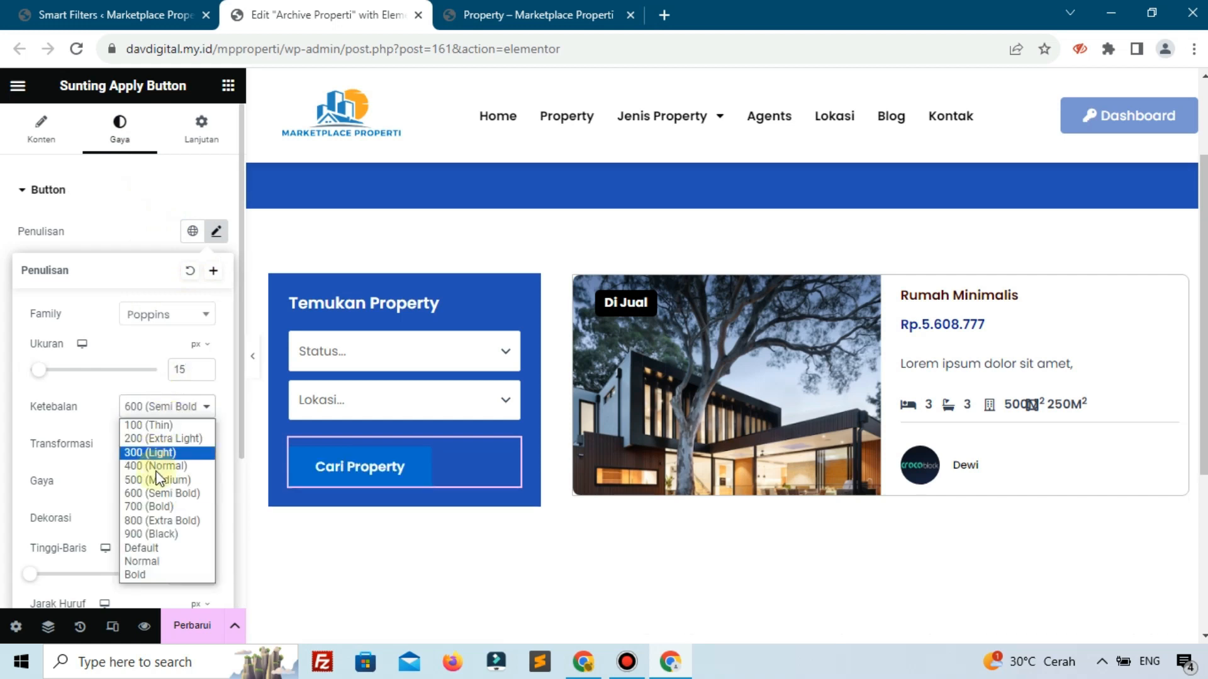
pyautogui.click(161, 473)
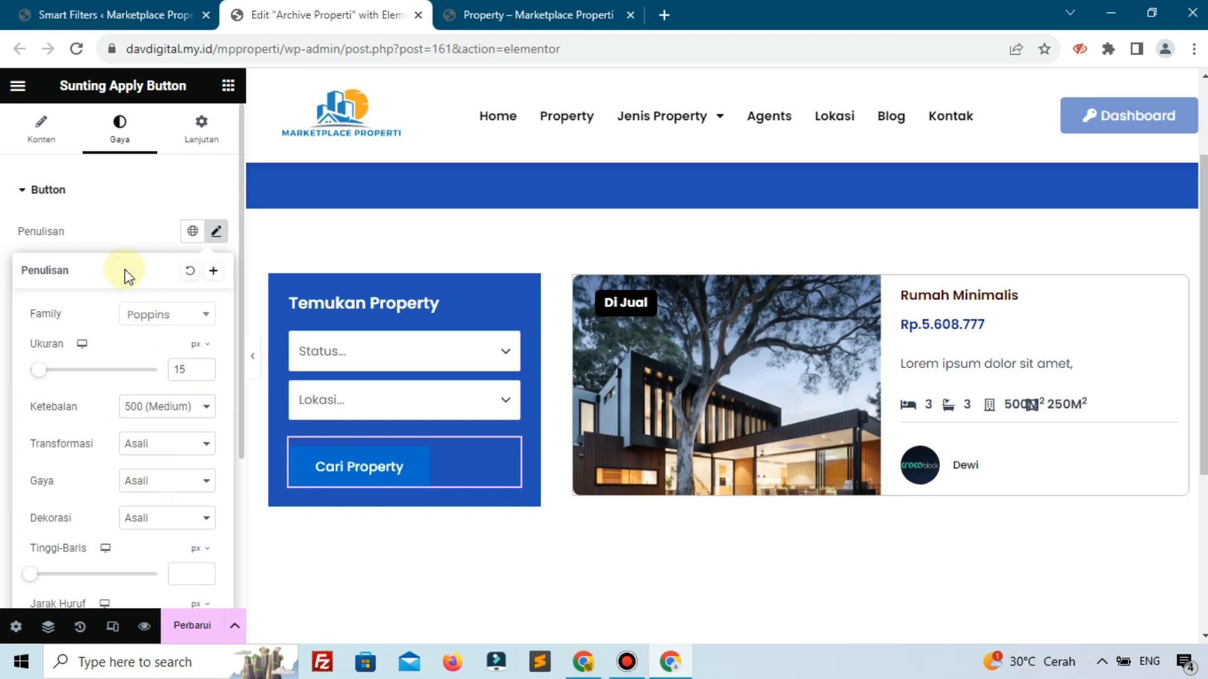
pyautogui.click(126, 243)
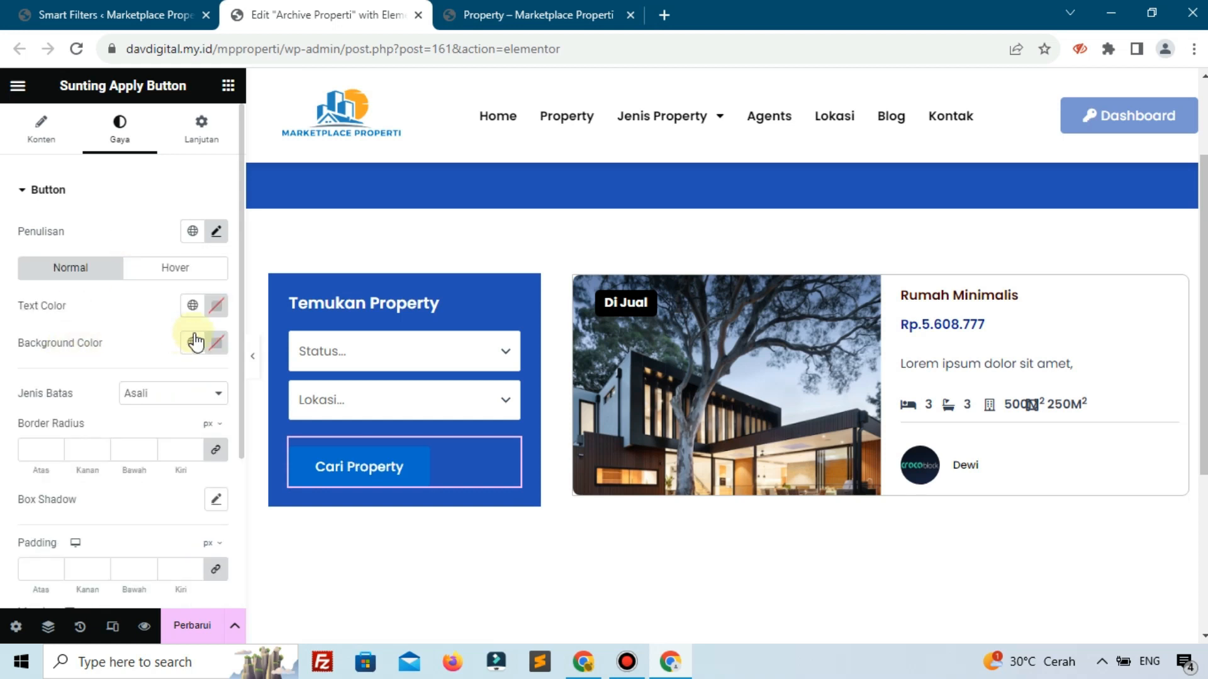
# Give the apply button a #FFDA09 background color and a #000000 text color.
pyautogui.click(215, 342)
pyautogui.write('#FFDA09')
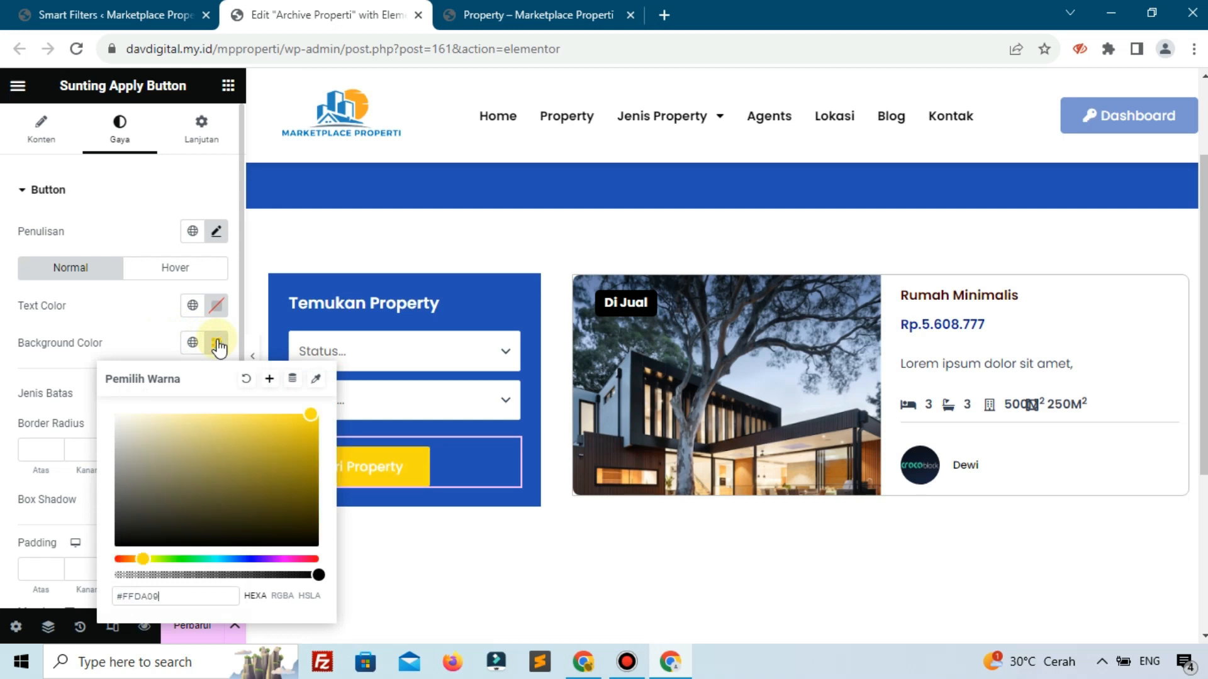
pyautogui.click(214, 347)
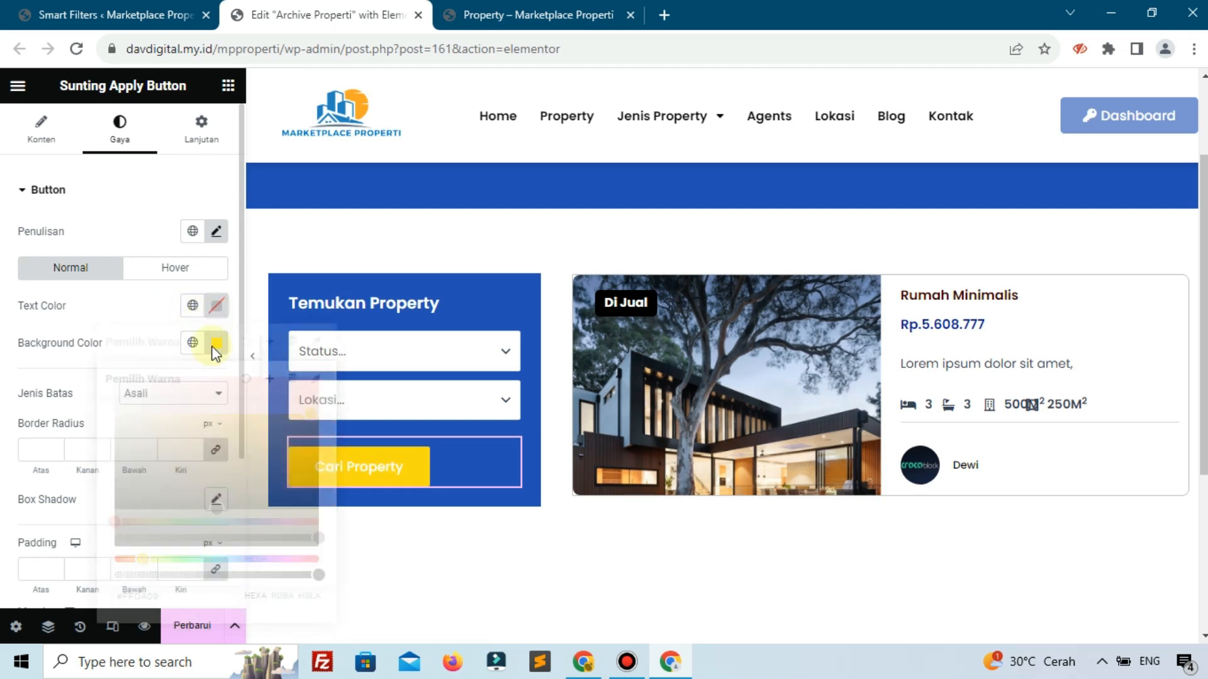
pyautogui.click(216, 305)
pyautogui.click(289, 508)
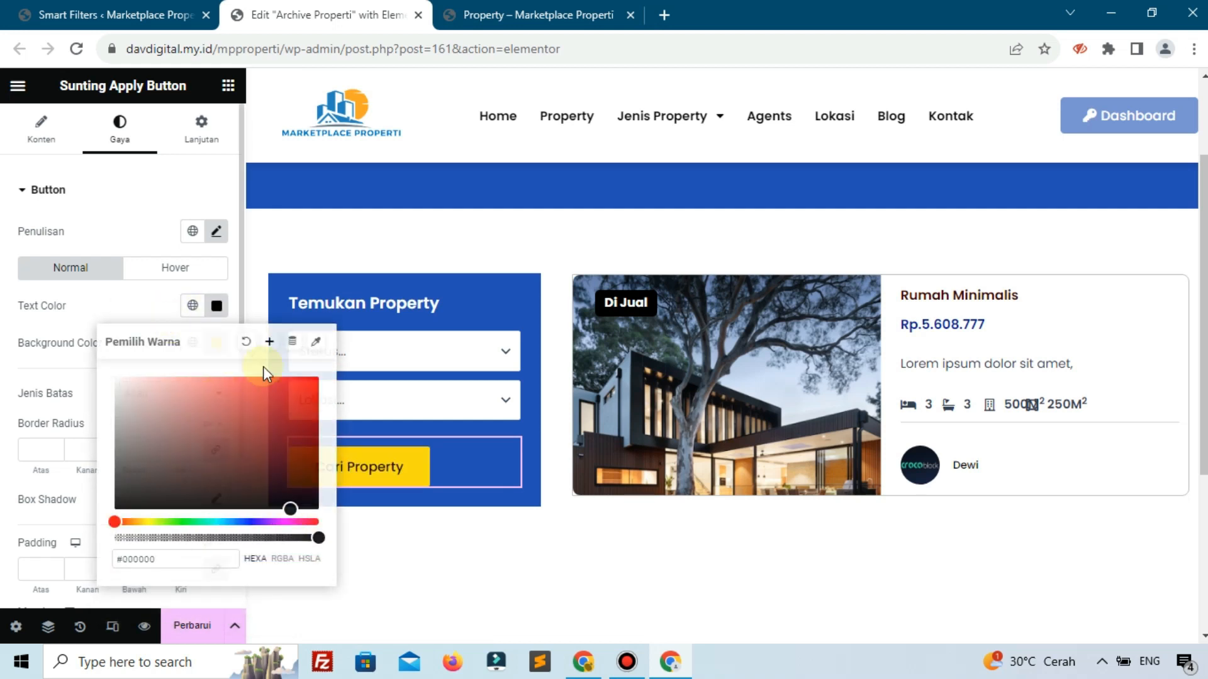
# Justify the apply button's alignment so that it spans the full width of the blue column.
pyautogui.scroll(-4, 38, 372)
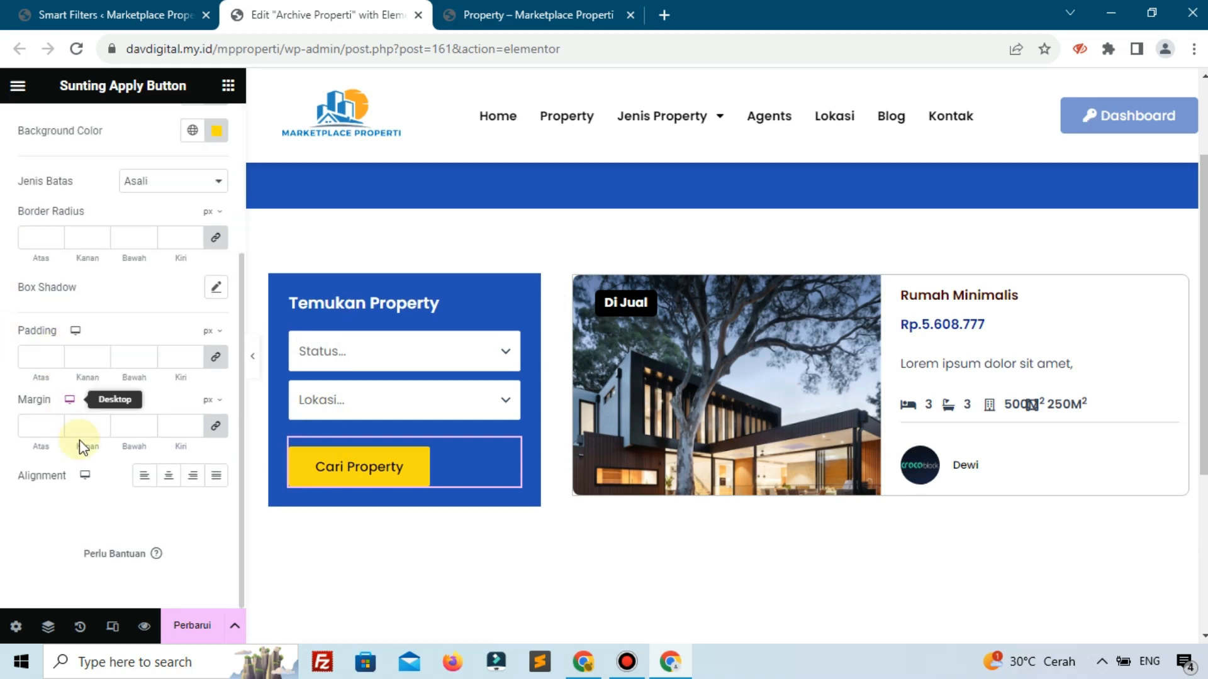
pyautogui.click(216, 482)
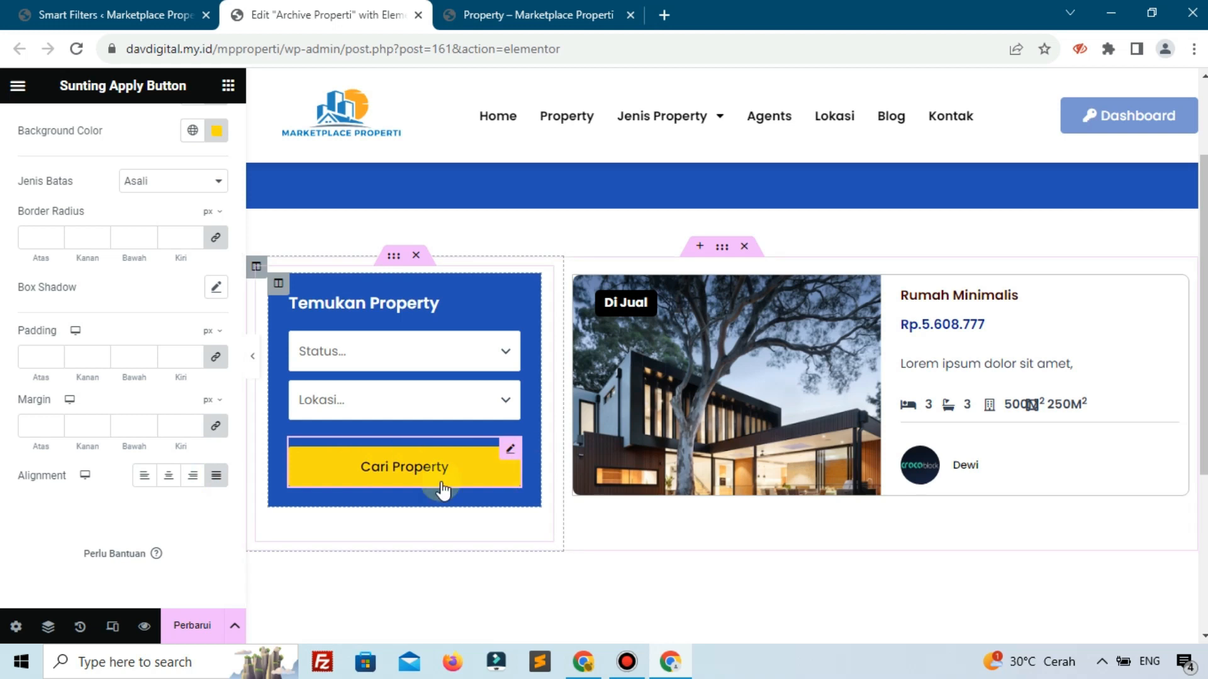
# Update the archive template, check the filter column on the live Property page and return to the editor.
pyautogui.click(192, 625)
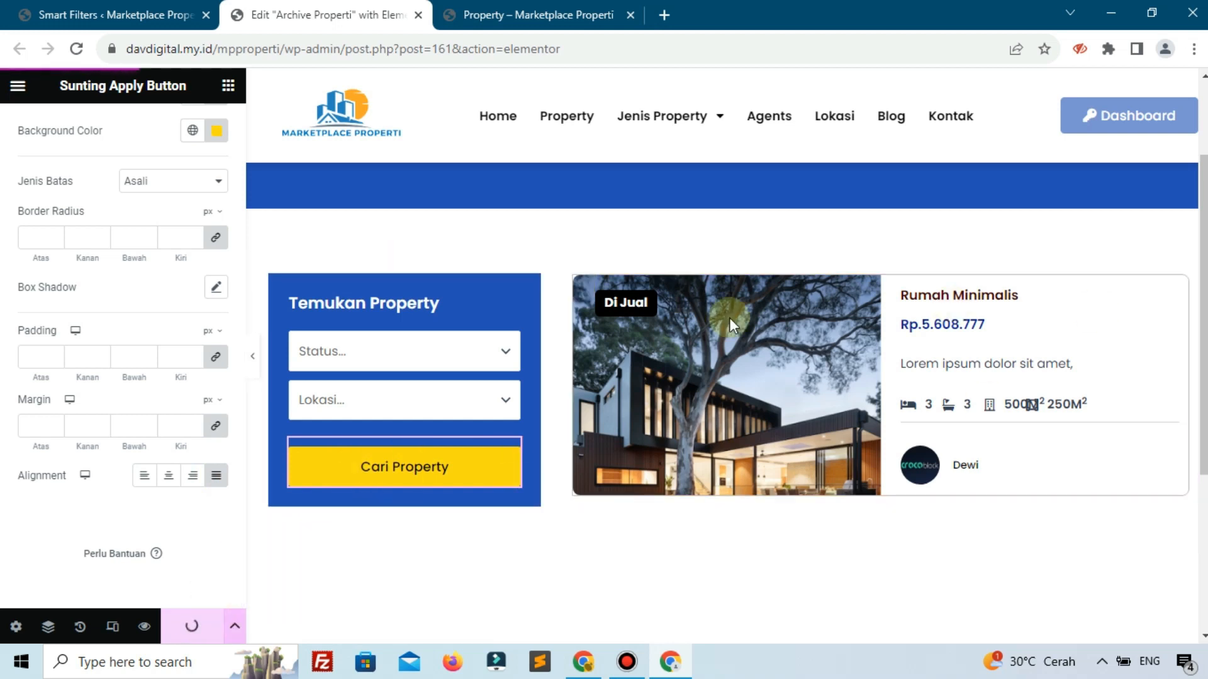
pyautogui.click(497, 15)
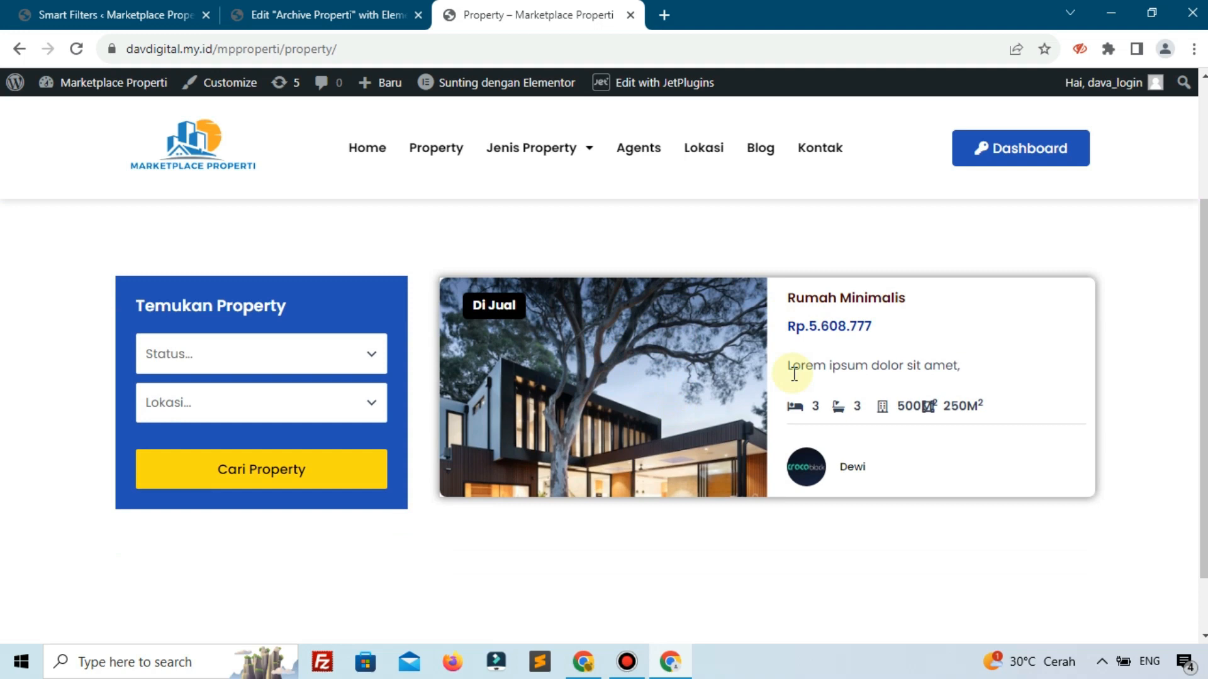
pyautogui.click(320, 14)
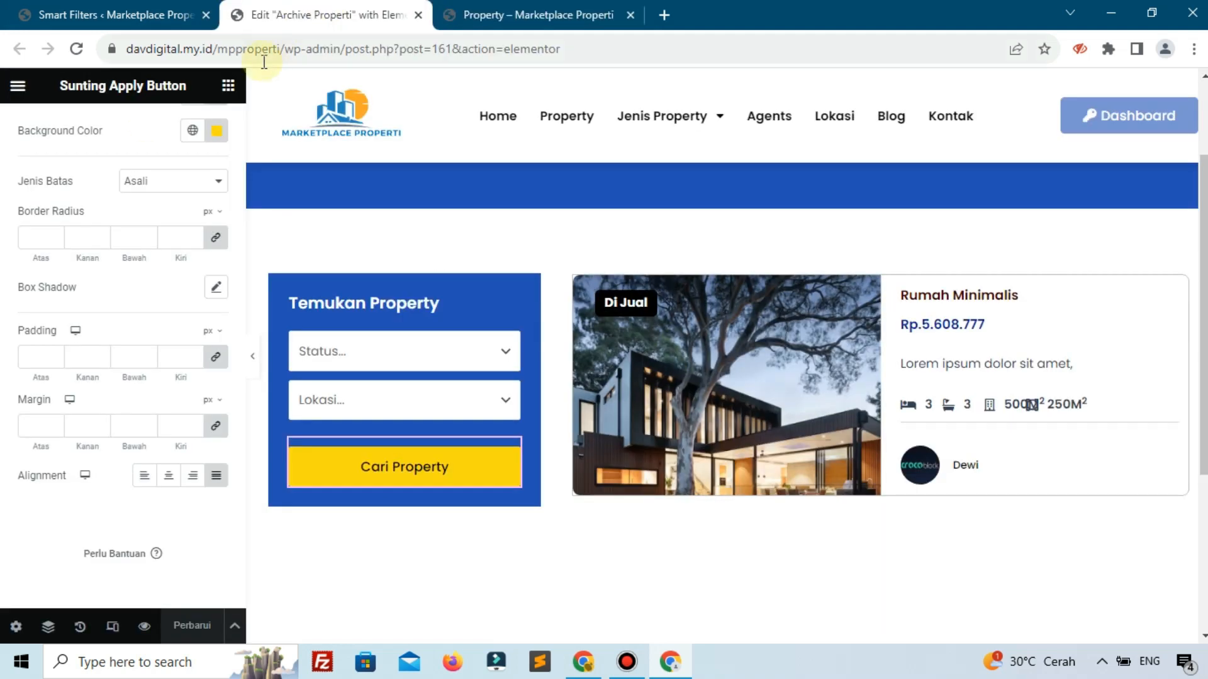
# Find the Pagination widget and place it directly below the property listing in the archive template.
pyautogui.click(228, 86)
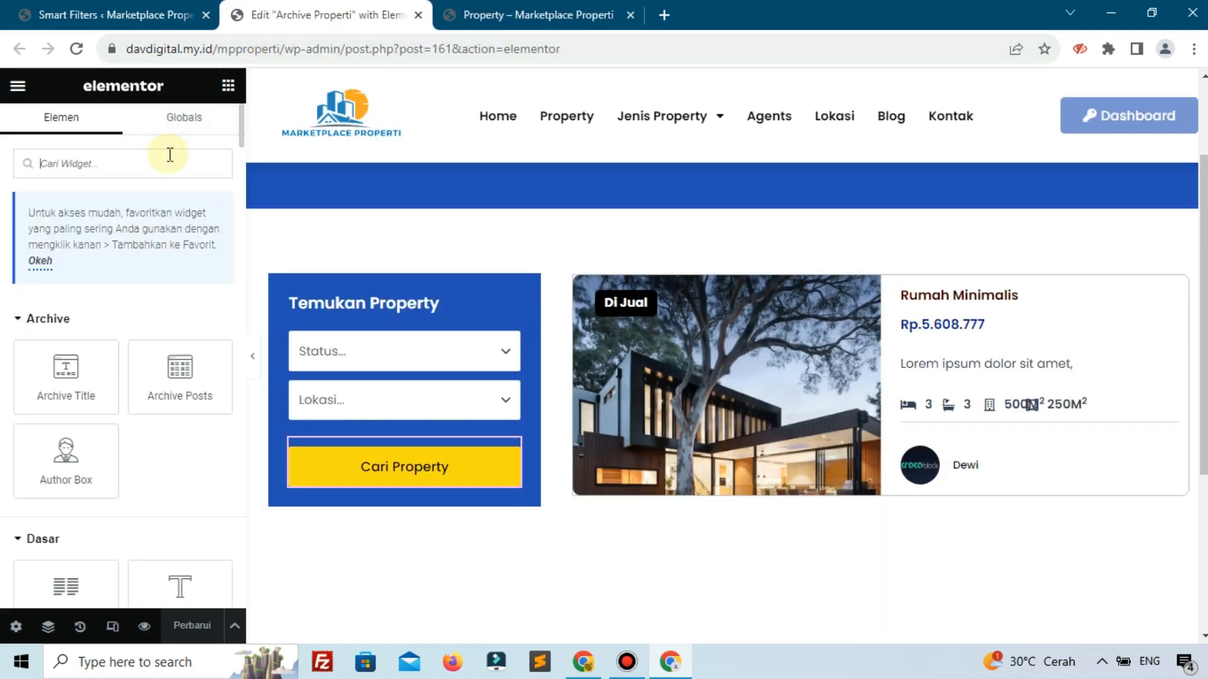
pyautogui.write('p')
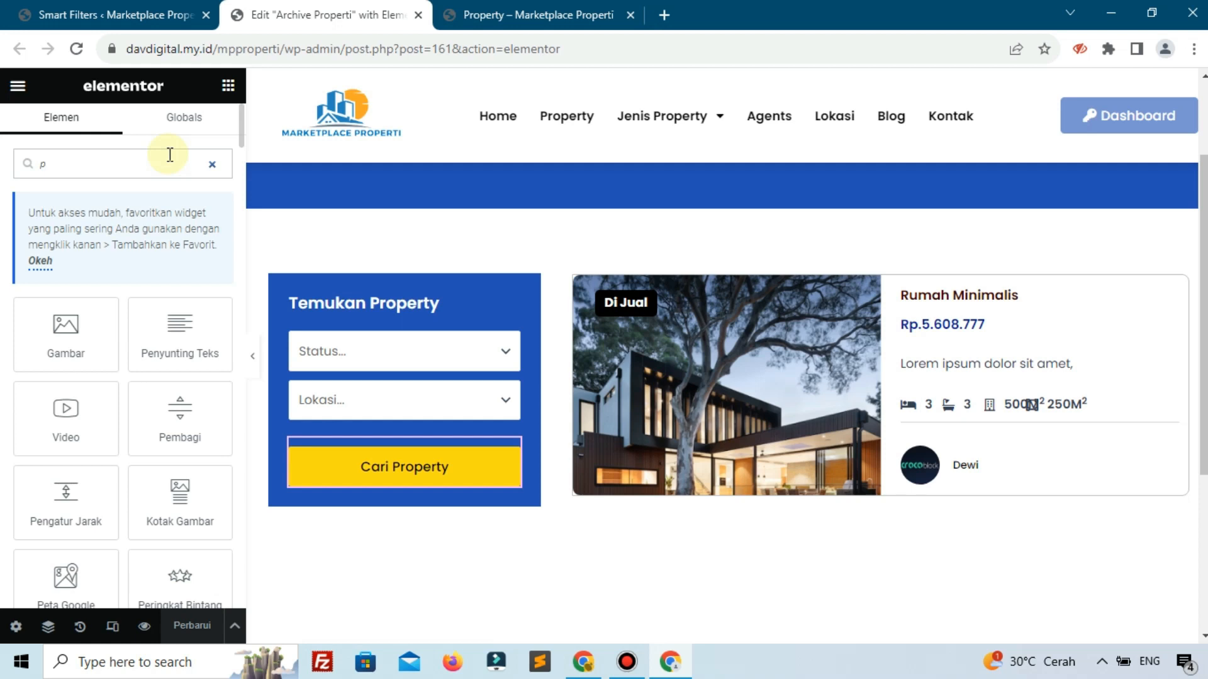
pyautogui.write('ag')
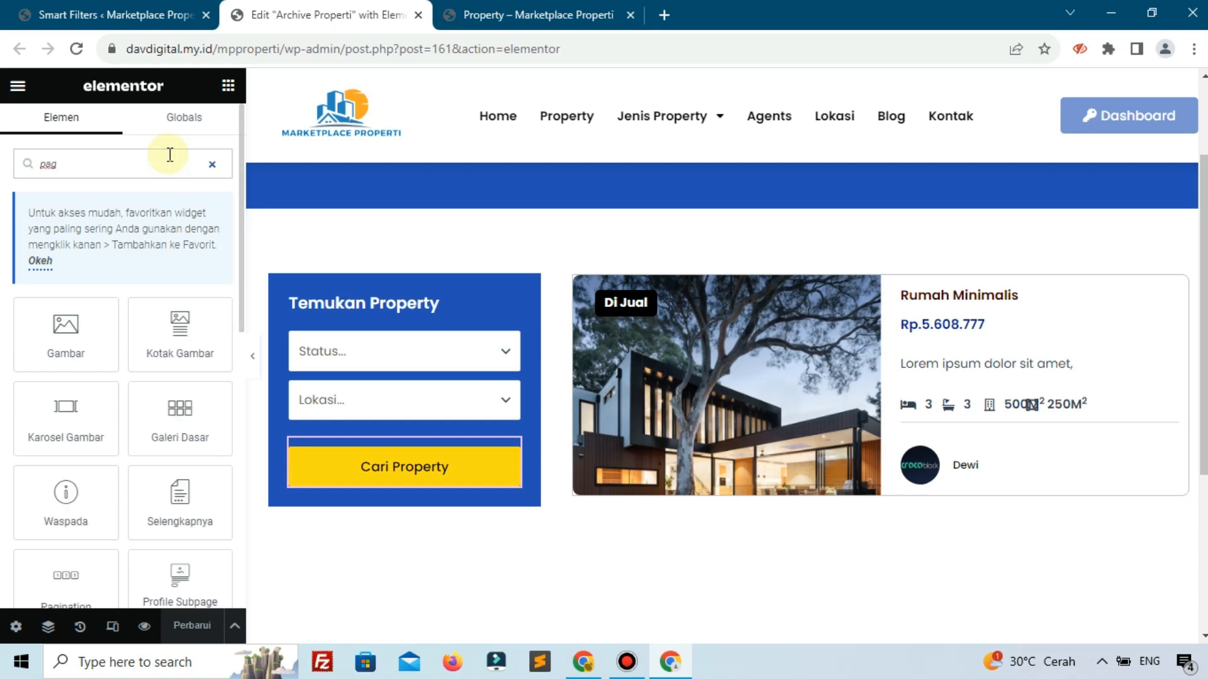
pyautogui.write('i')
pyautogui.moveTo(44, 335); pyautogui.dragTo(629, 497)
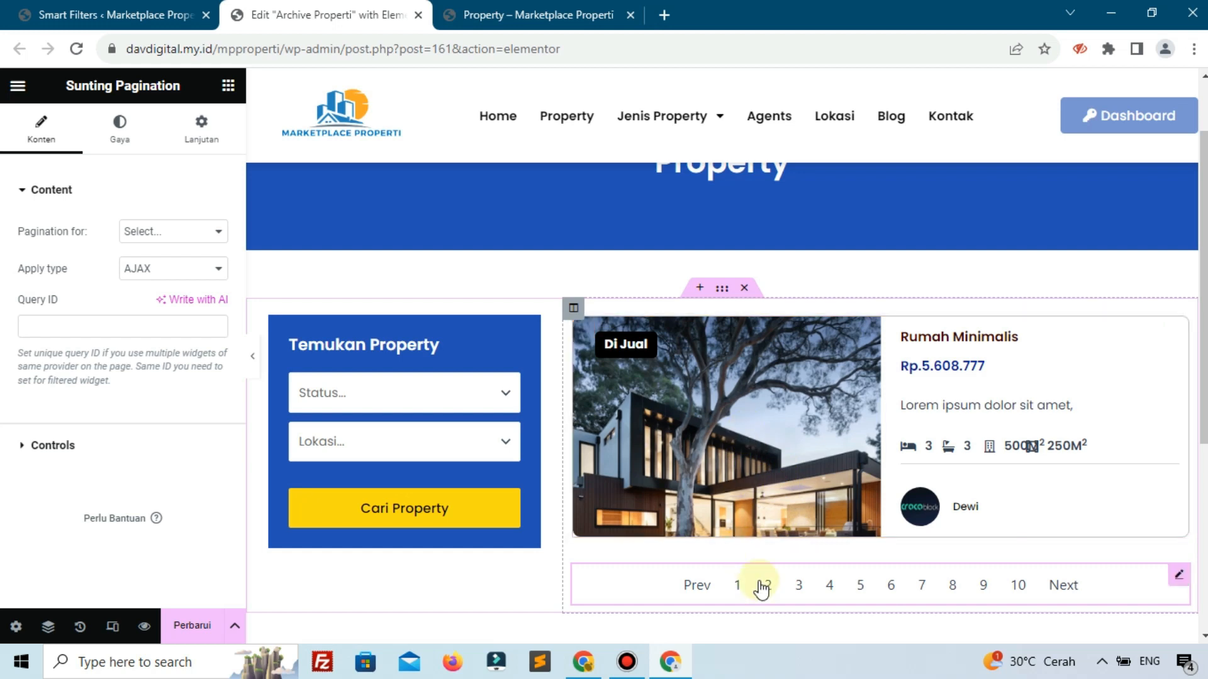
# Set the pagination to work for JetEngine and update the archive template.
pyautogui.click(162, 232)
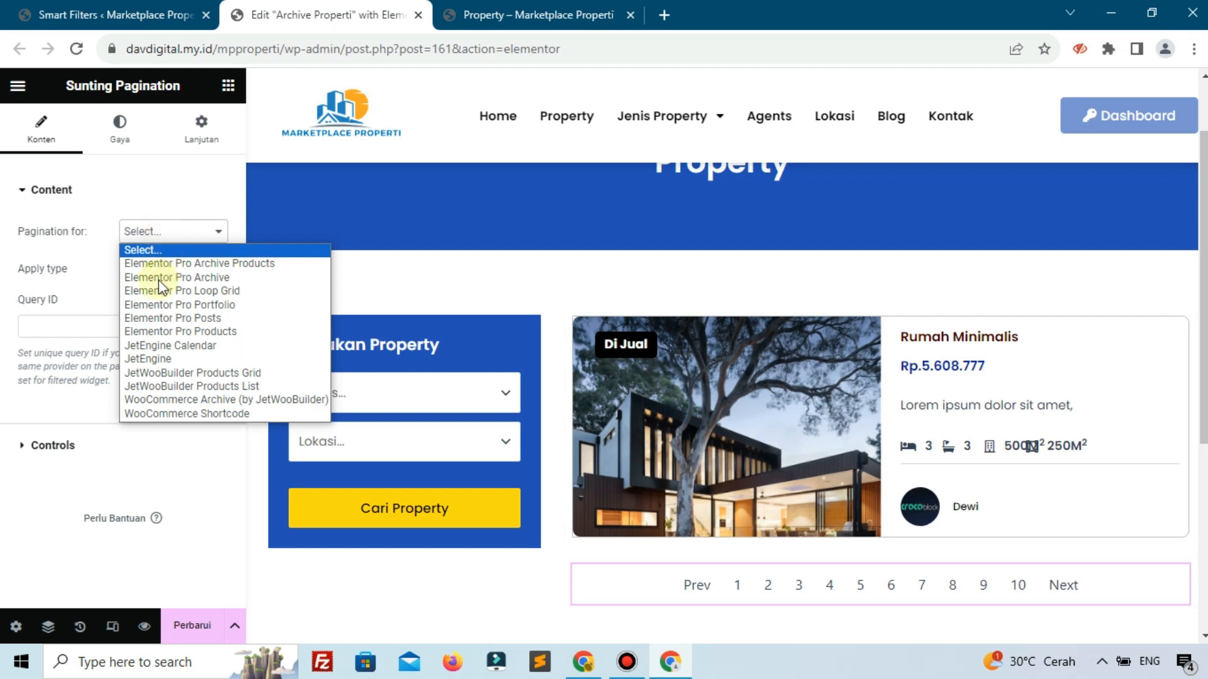
pyautogui.click(165, 358)
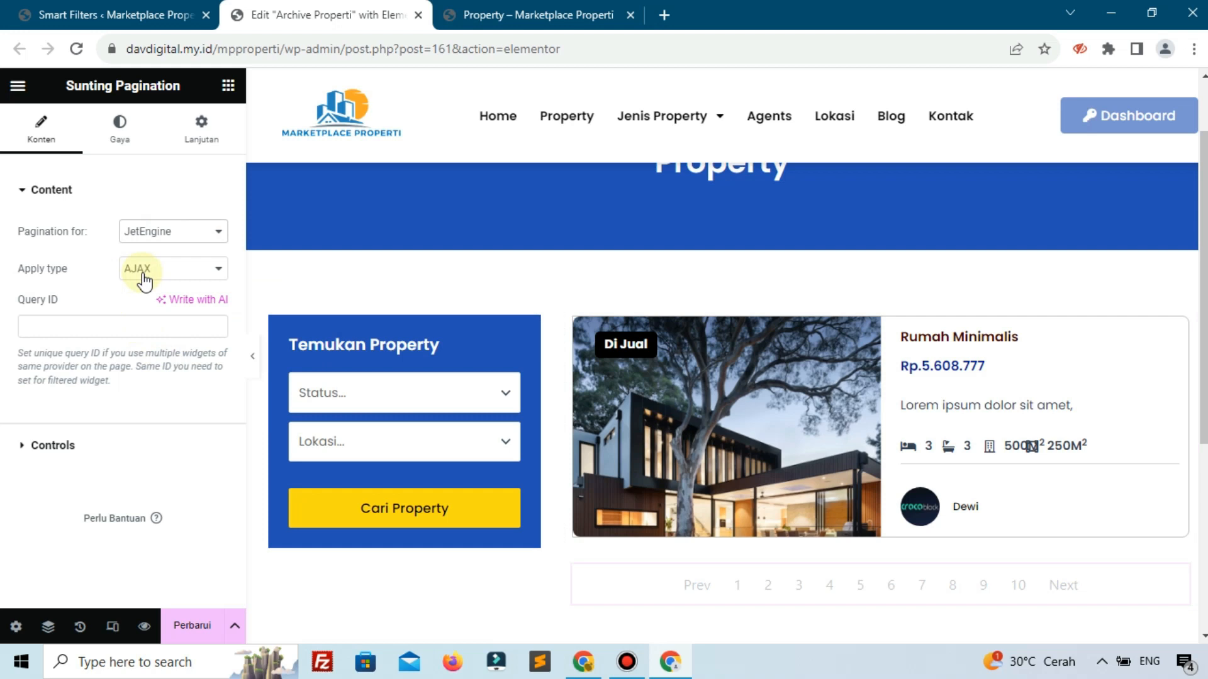
pyautogui.click(99, 447)
pyautogui.scroll(-3, 95, 441)
pyautogui.scroll(3, 101, 441)
pyautogui.click(126, 150)
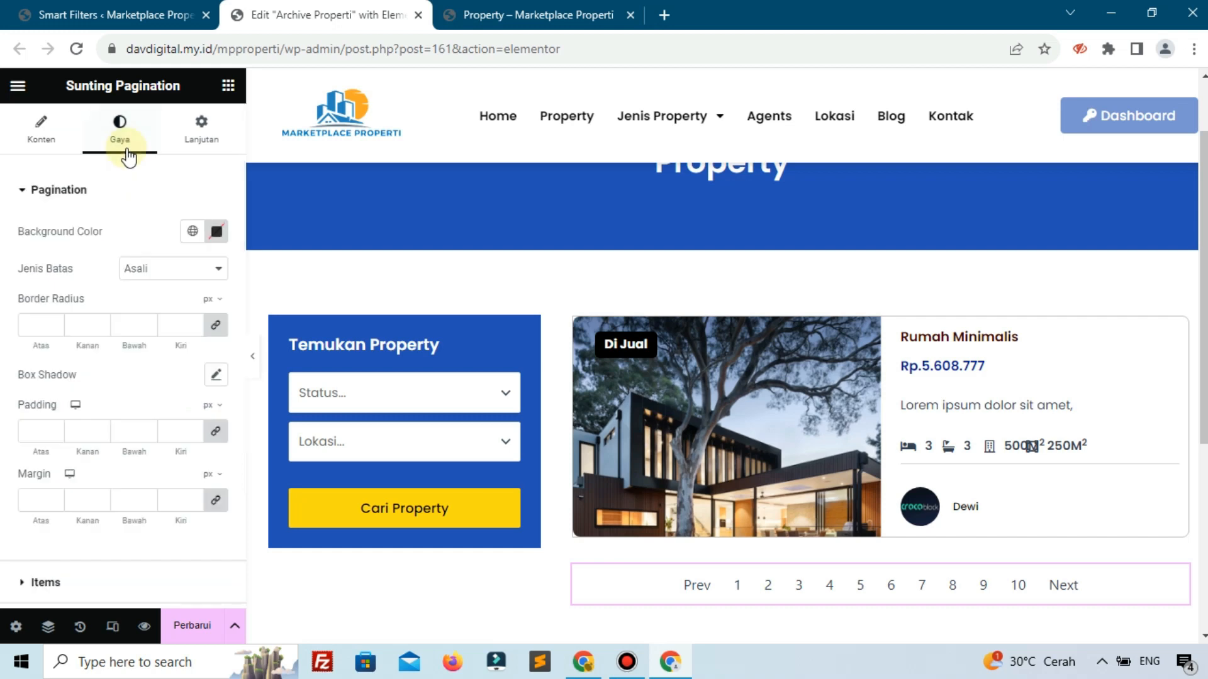
pyautogui.click(194, 635)
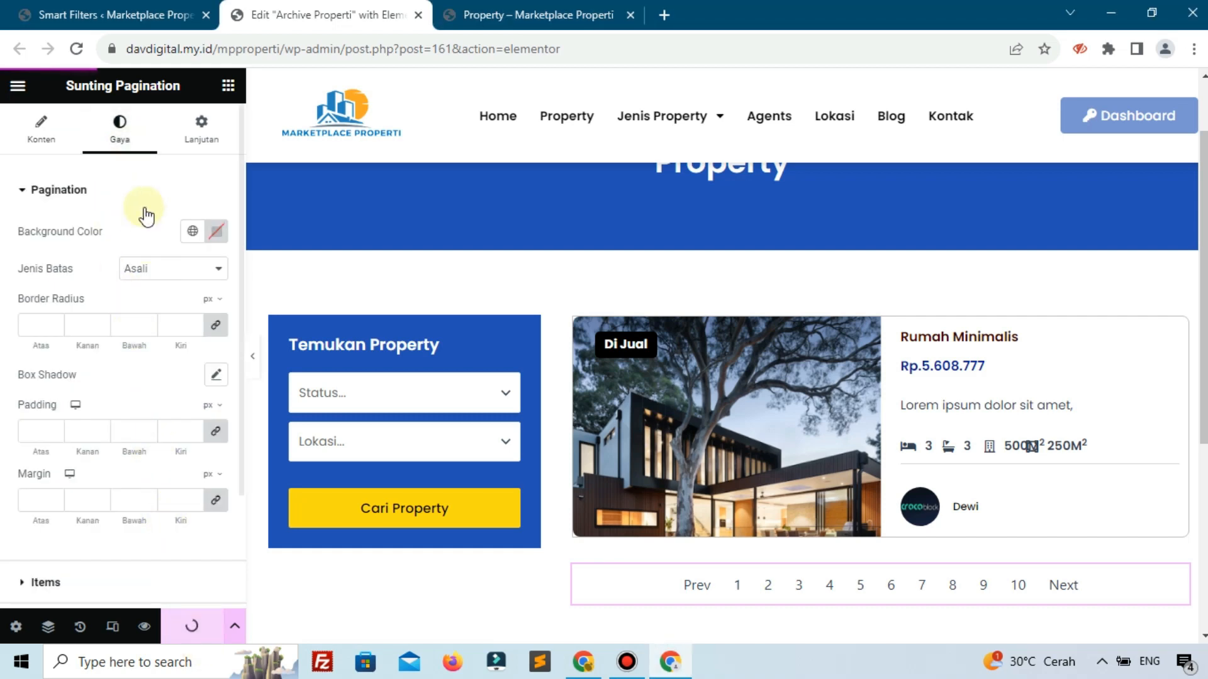
# Examine the pagination's control settings for items, Prev/Next, Load More and autoscroll.
pyautogui.click(53, 142)
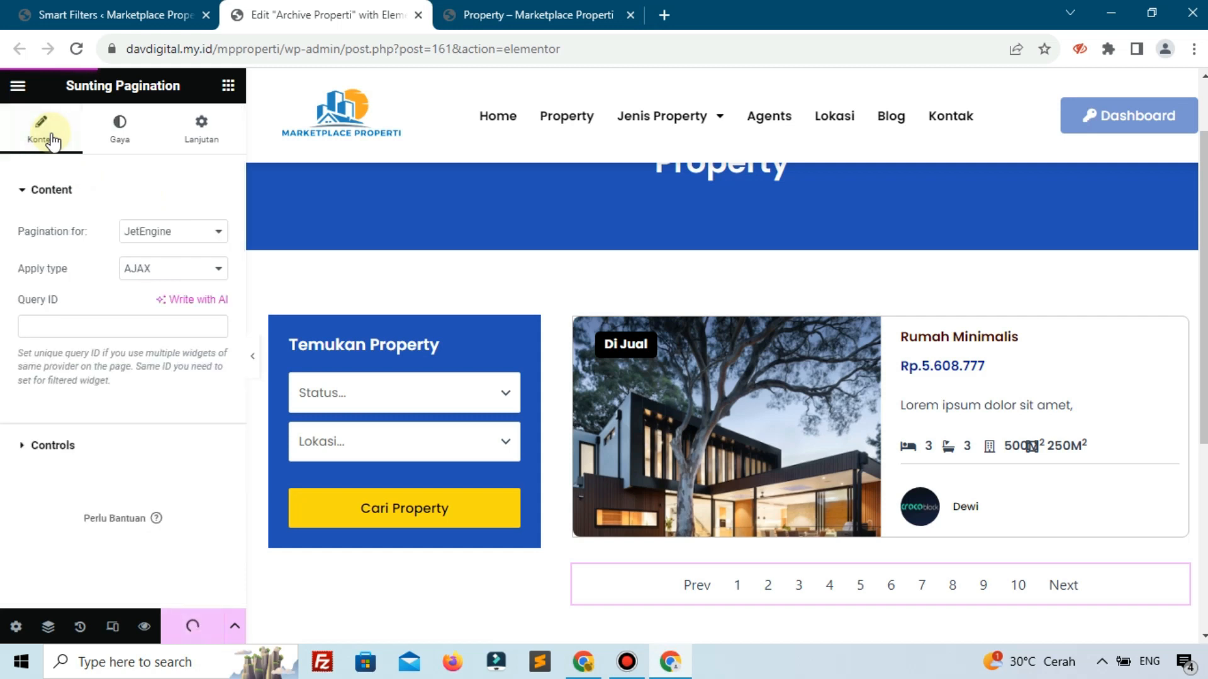
pyautogui.click(104, 444)
pyautogui.scroll(-3, 200, 377)
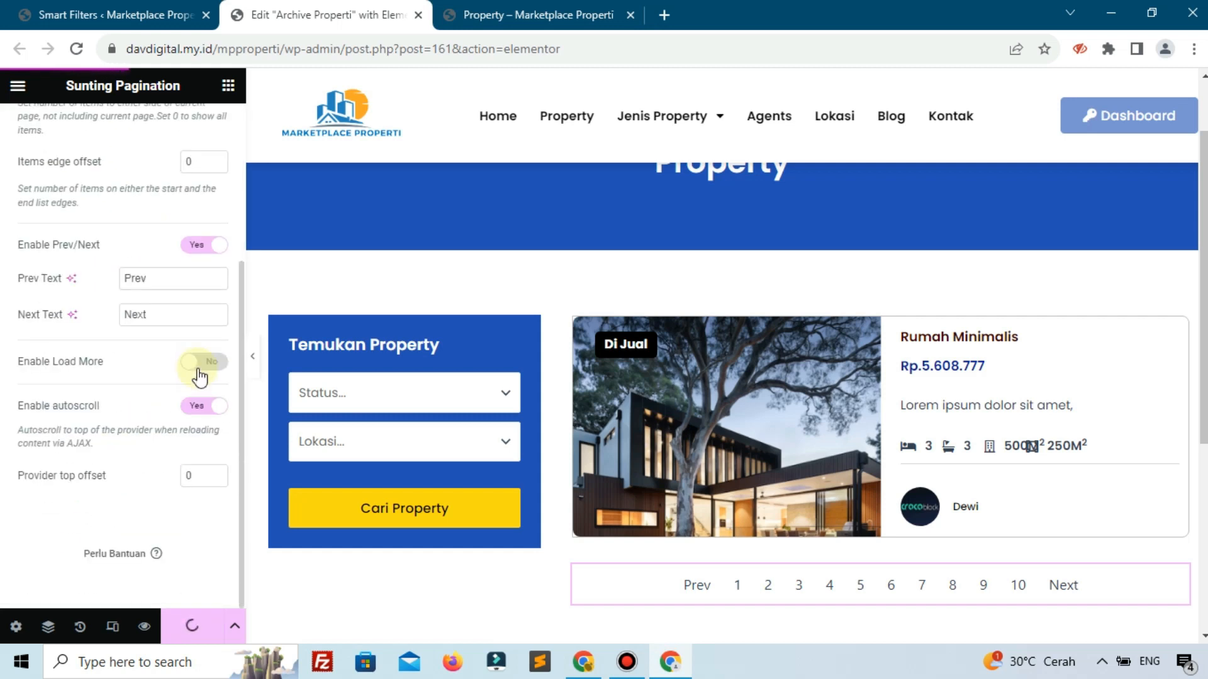
pyautogui.scroll(3, 200, 371)
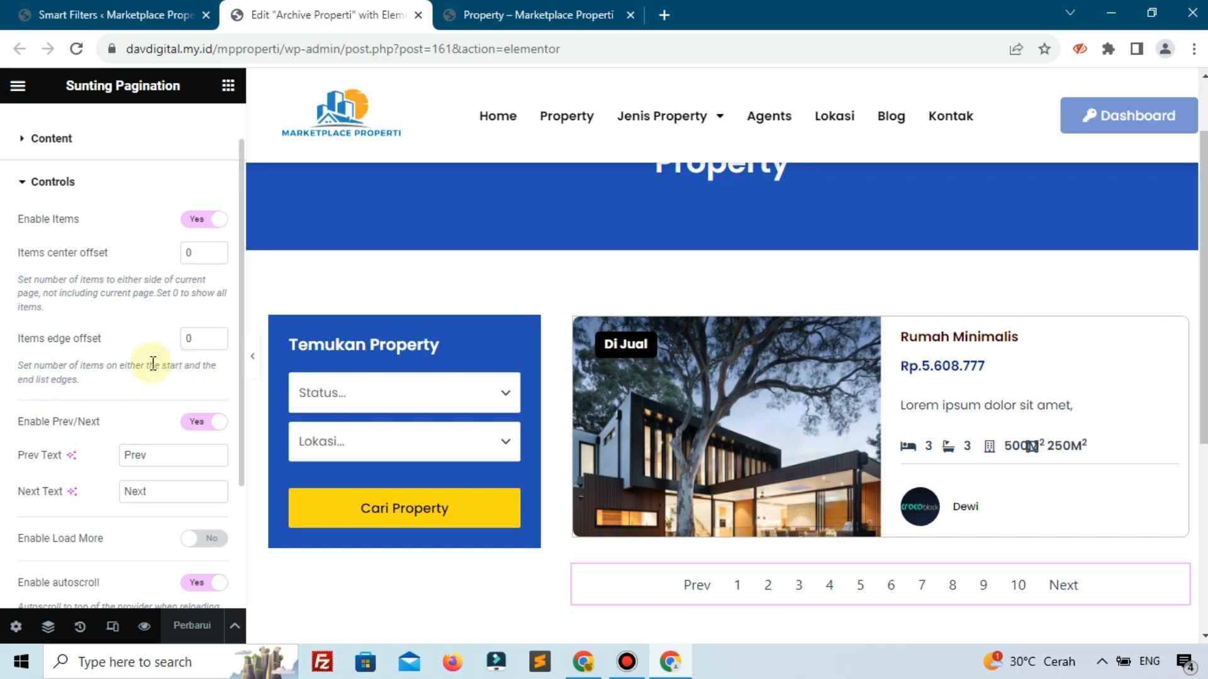
pyautogui.scroll(1, 153, 364)
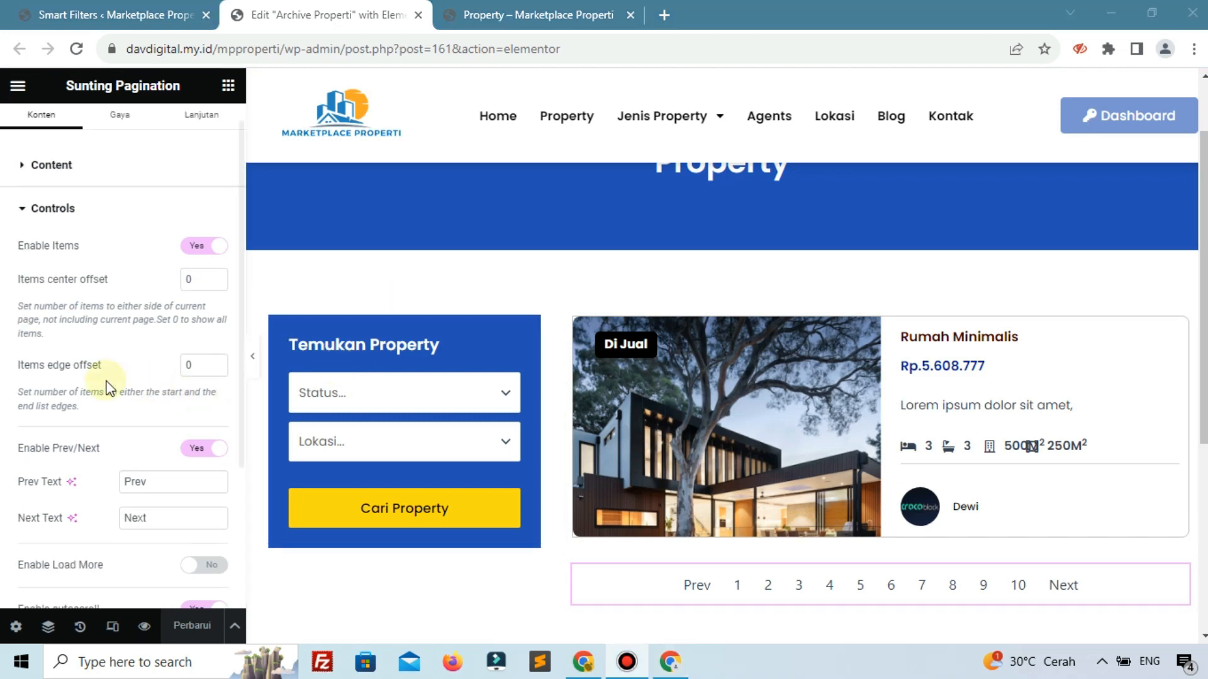
# Open marketplaceproperti.my.id in a new browser tab and examine the filter column and pagination on its Property page.
pyautogui.click(535, 14)
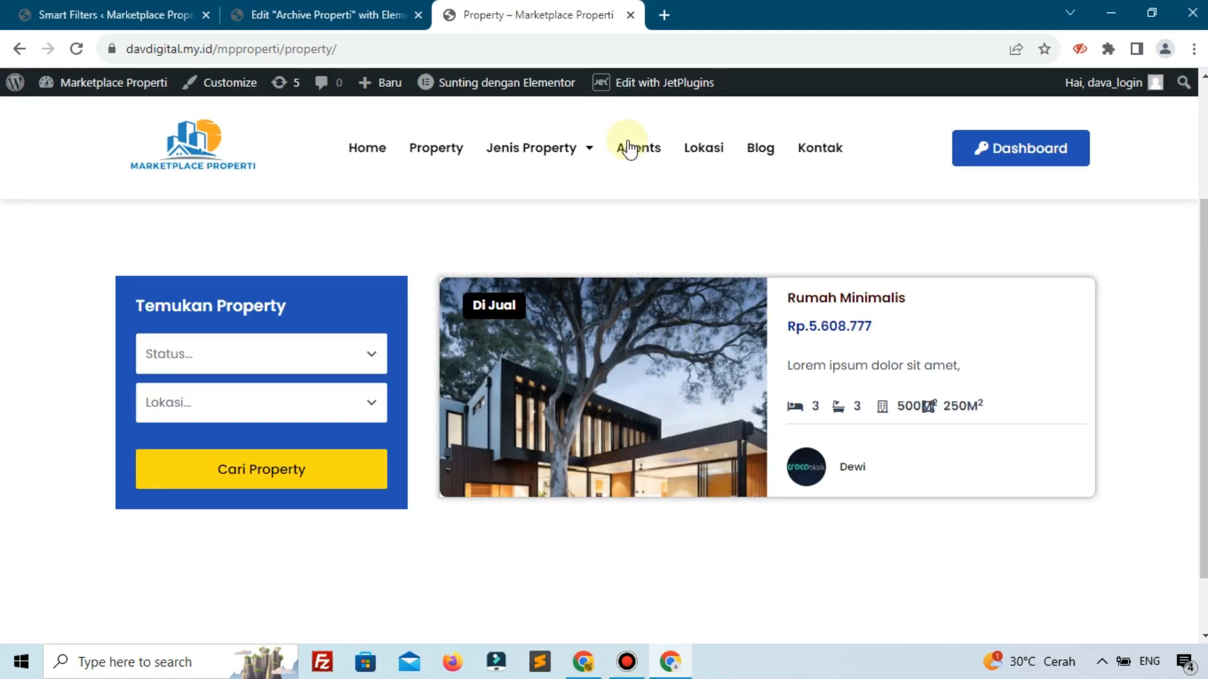
pyautogui.click(664, 14)
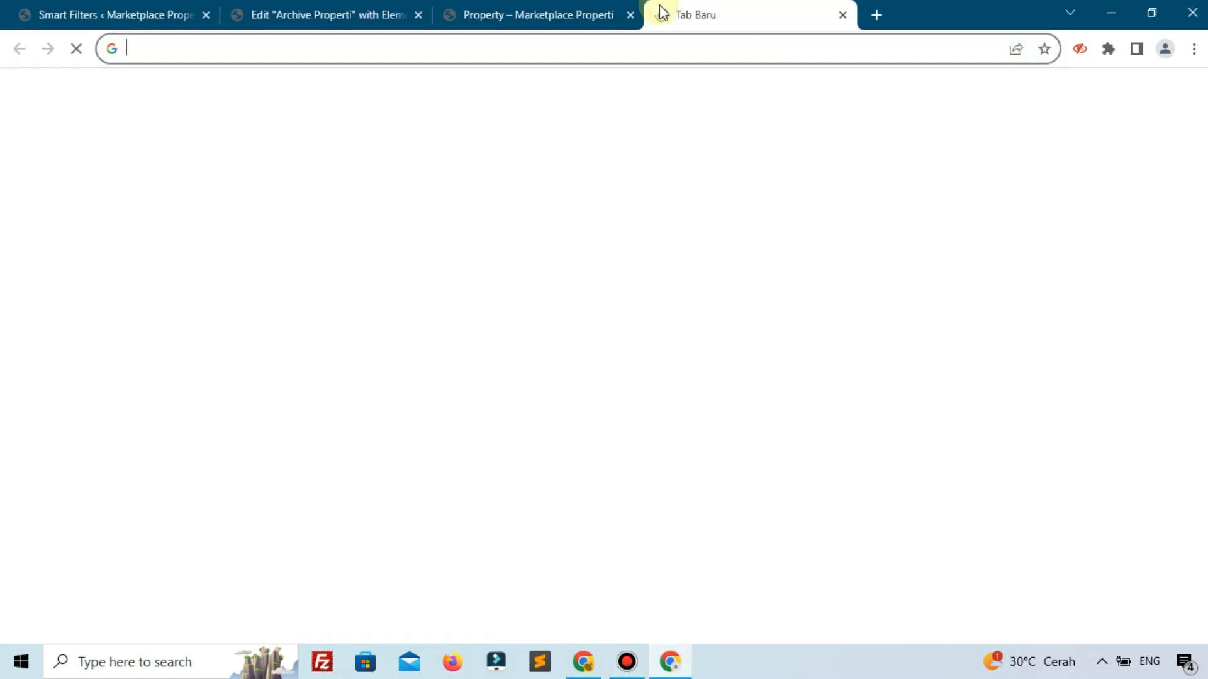
pyautogui.write('marketplaceproperti.my.id')
pyautogui.press('Return')
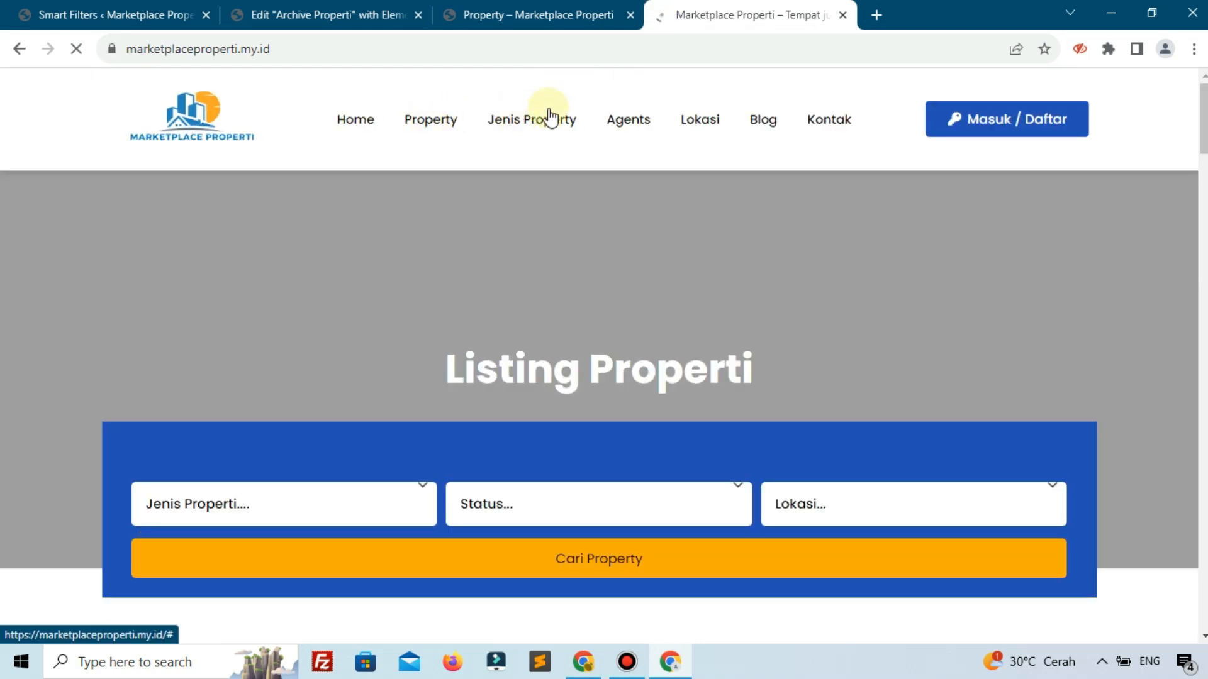
pyautogui.click(413, 121)
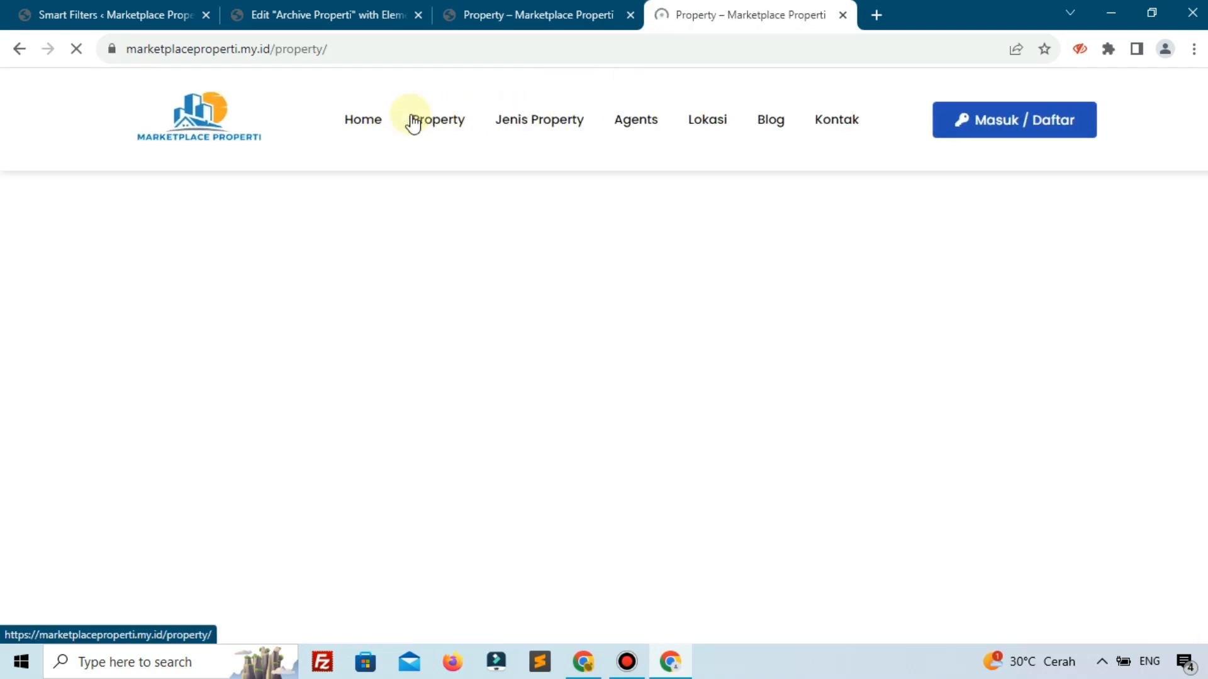
pyautogui.scroll(-10, 621, 518)
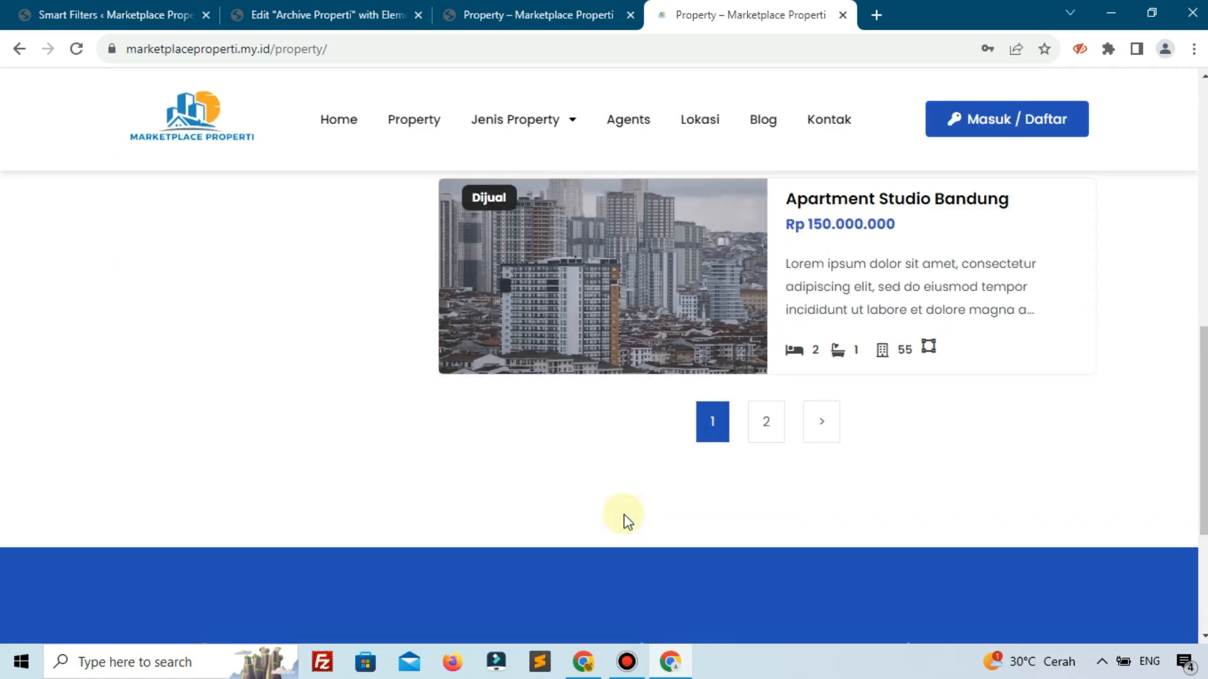
pyautogui.scroll(10, 625, 522)
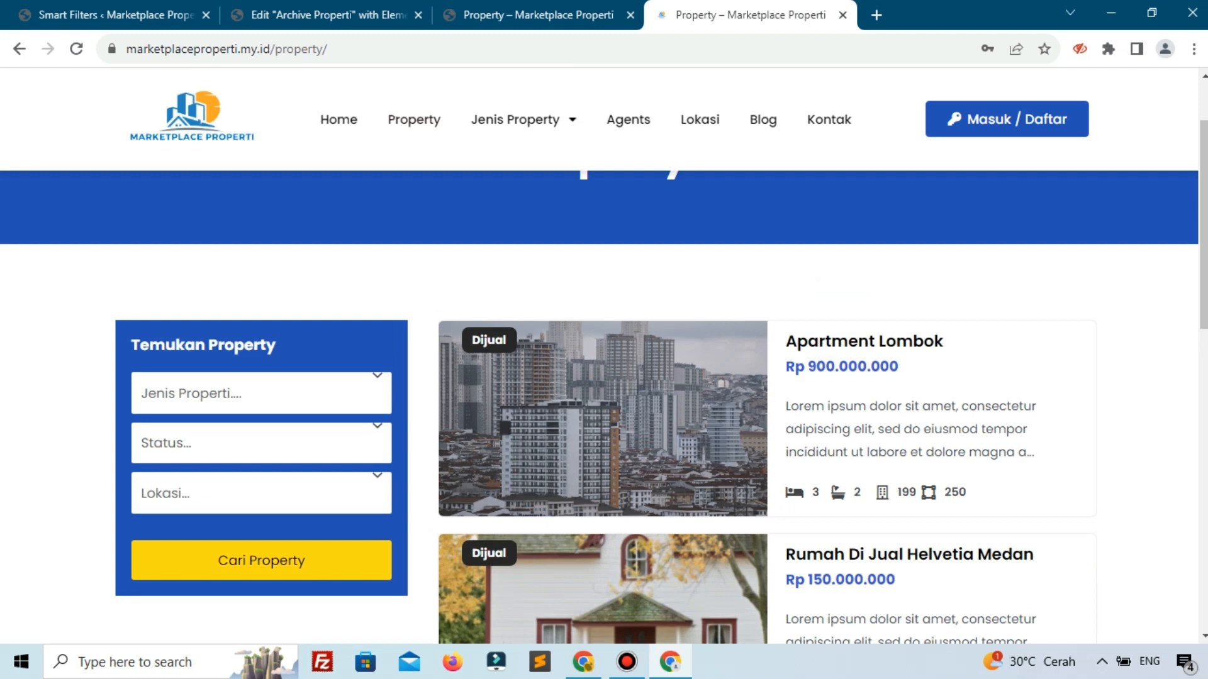
# Return to the archive template editor and review the pagination controls and the page layout with filters and listing.
pyautogui.hotkey('alt', 'Tab')
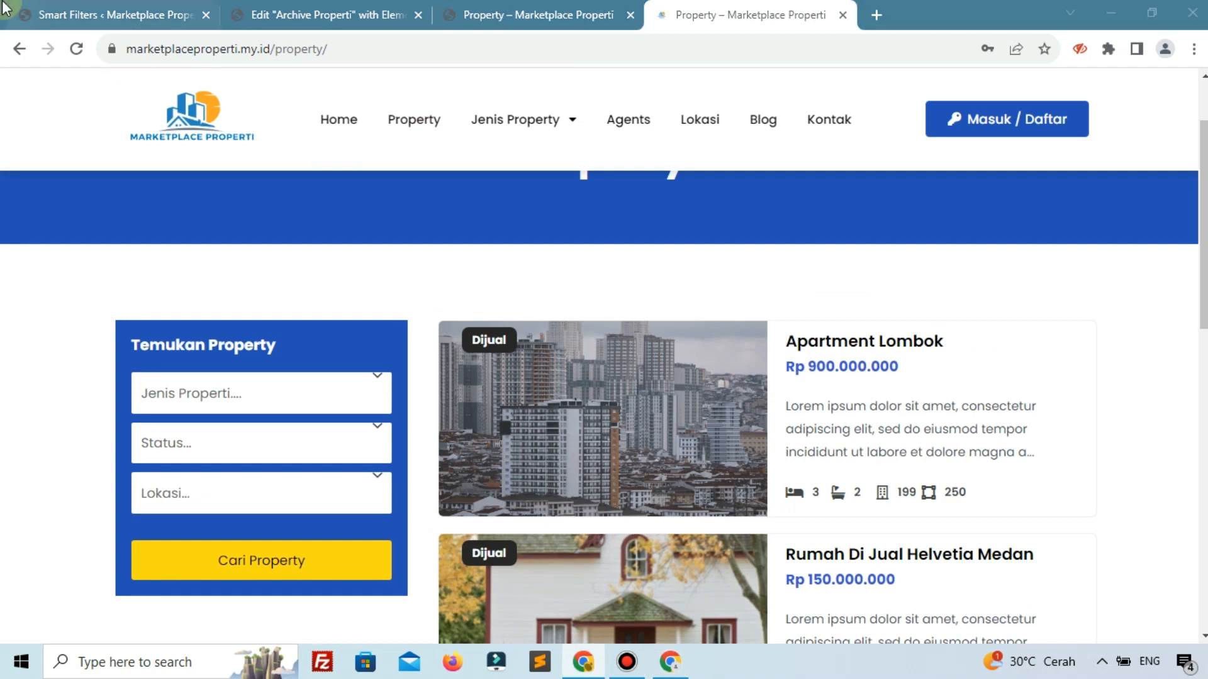
pyautogui.click(101, 8)
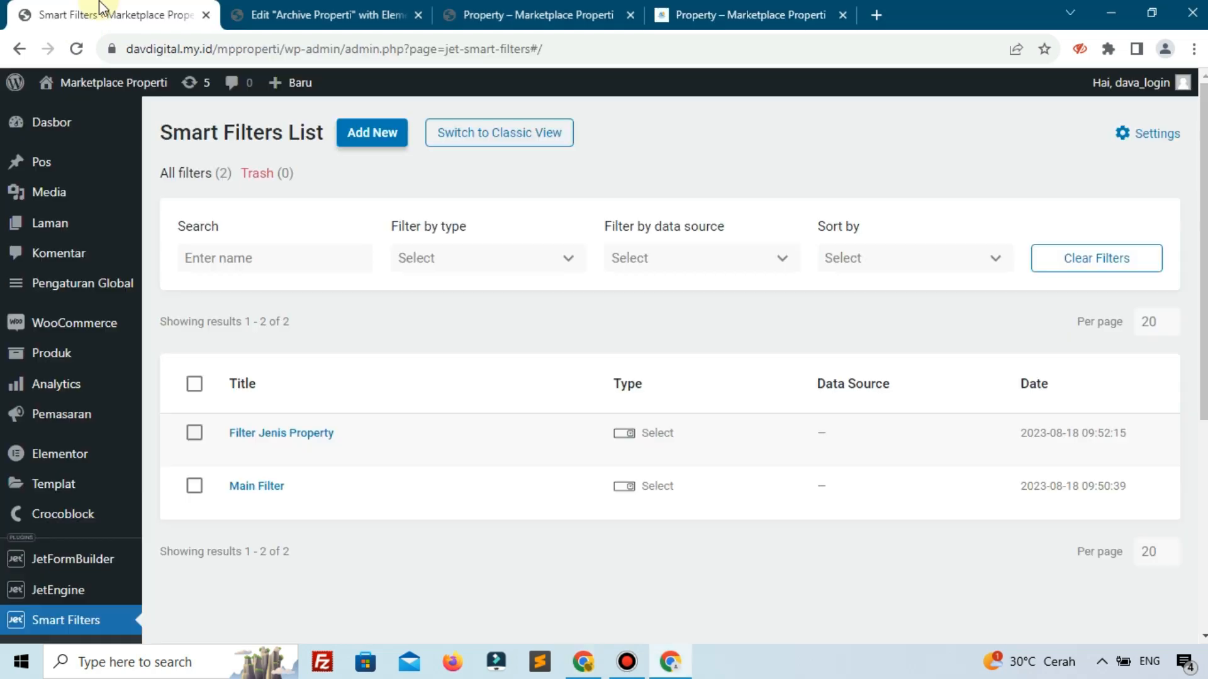
pyautogui.click(263, 14)
pyautogui.scroll(-3, 162, 503)
pyautogui.scroll(-1, 163, 504)
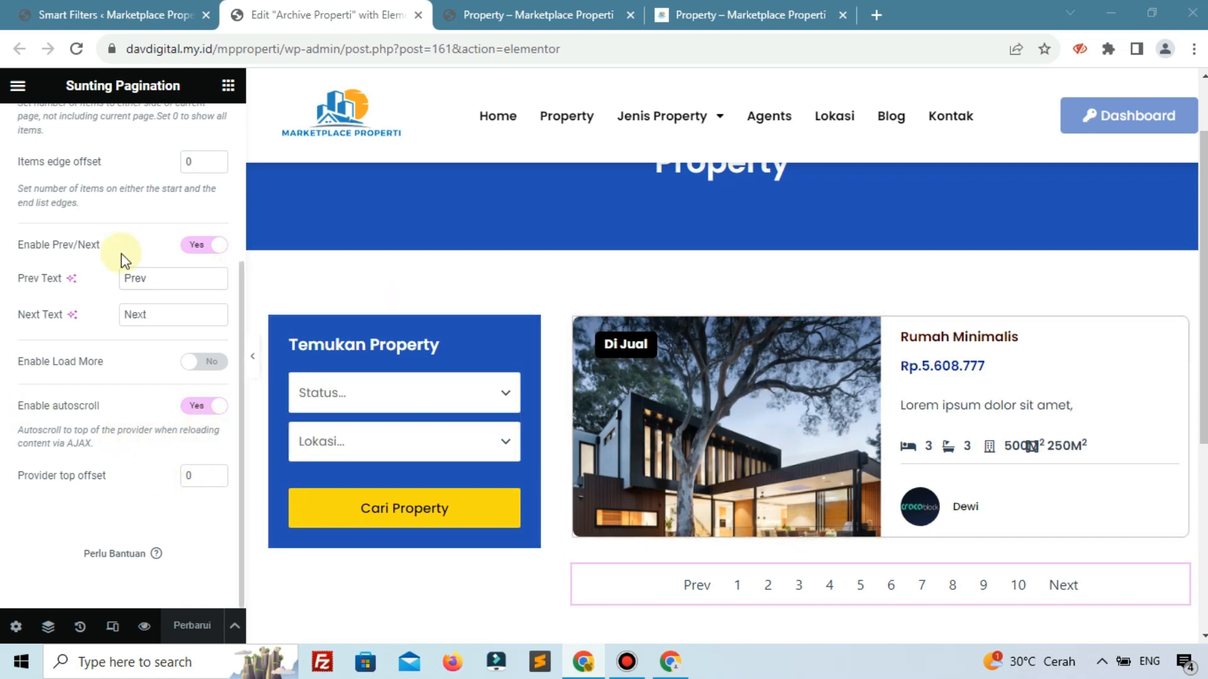
pyautogui.scroll(5, 124, 259)
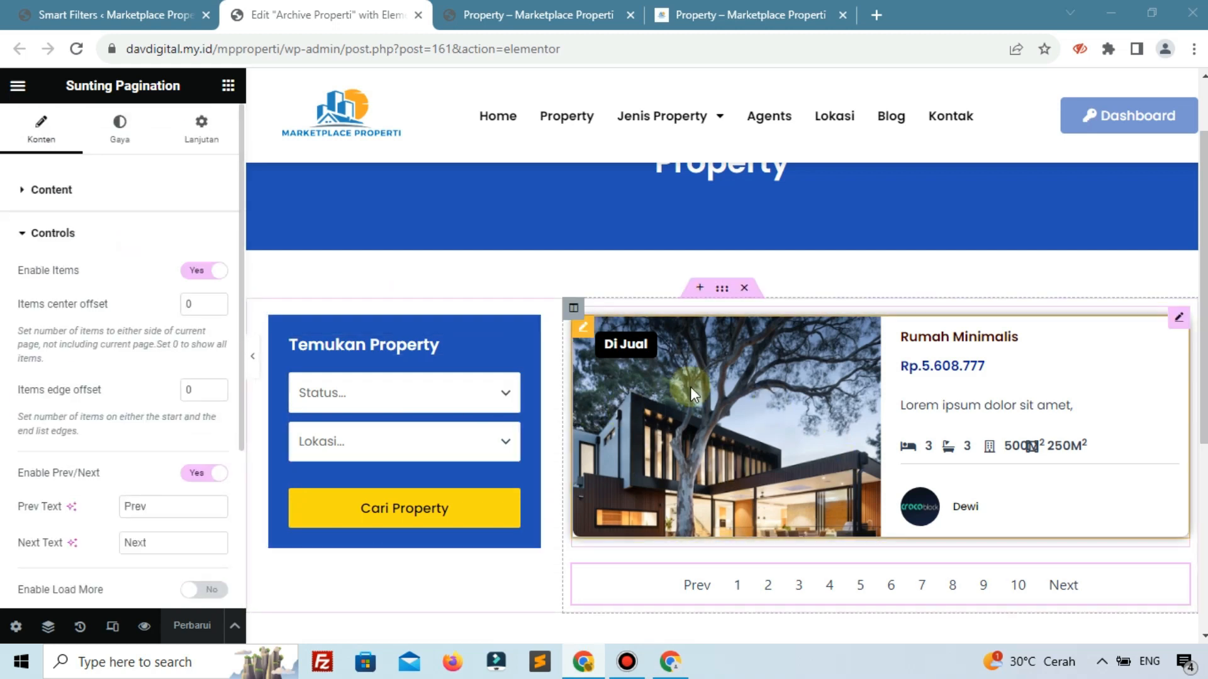
pyautogui.scroll(-1, 701, 454)
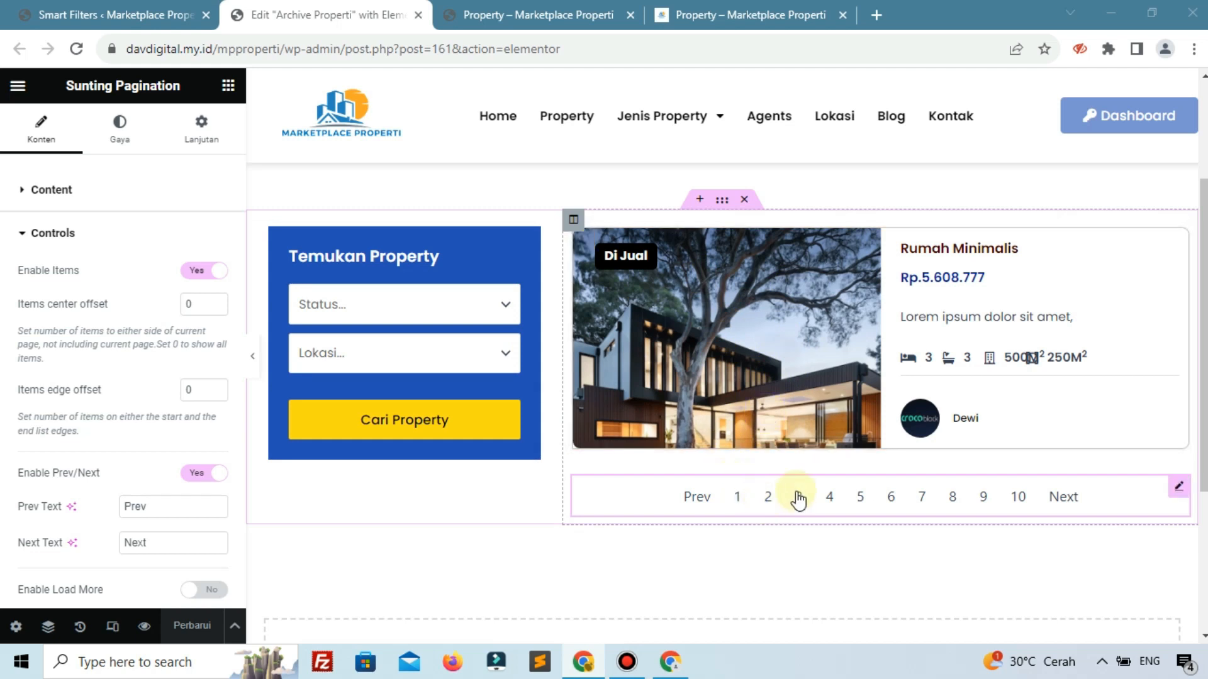
pyautogui.scroll(3, 664, 274)
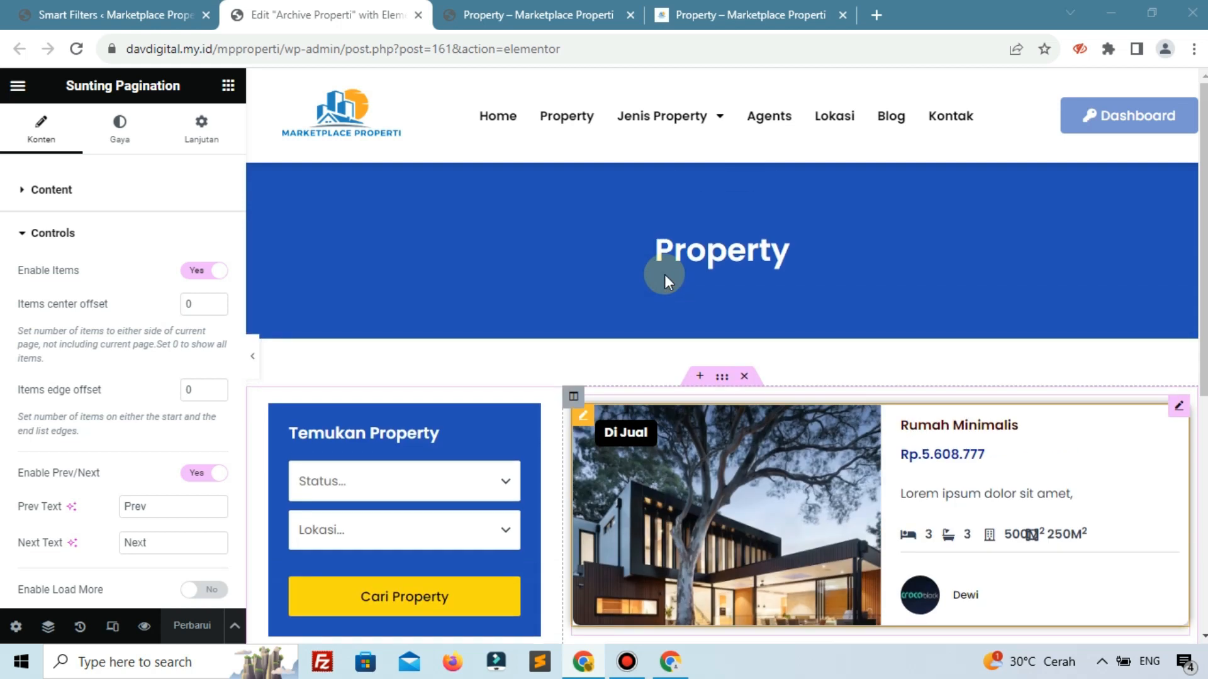
pyautogui.scroll(-2, 664, 274)
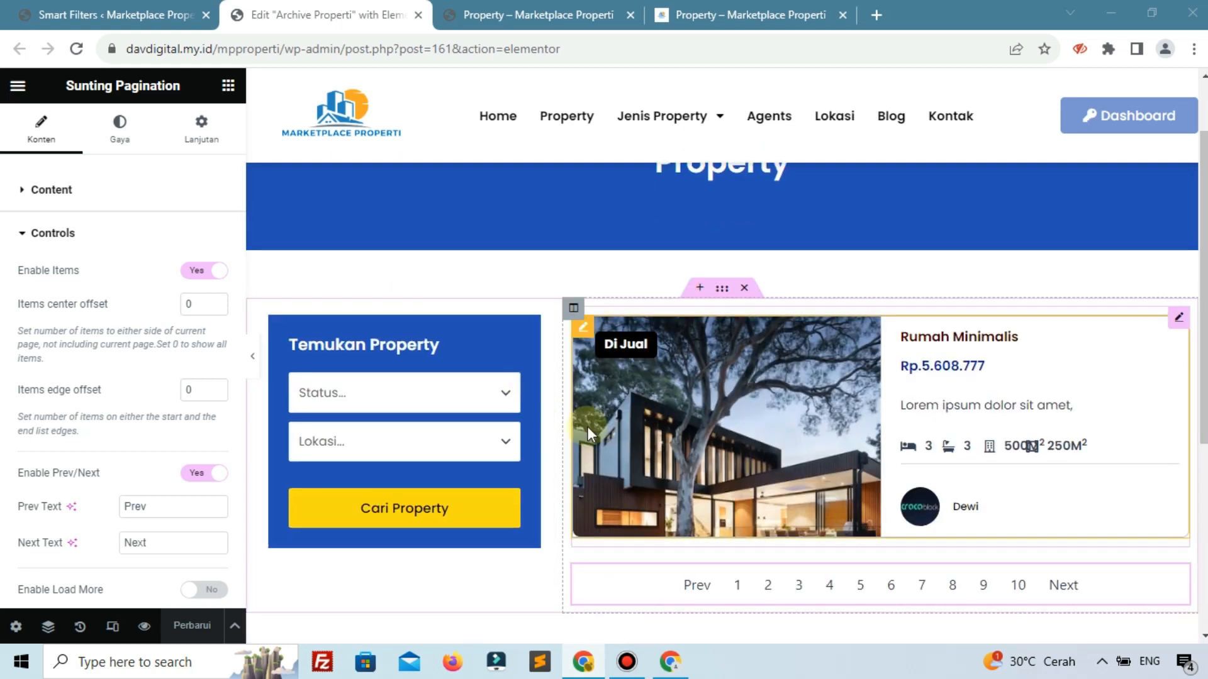
# Choose Di Jual as the status filter on the live Property page and look over the whole page.
pyautogui.click(516, 14)
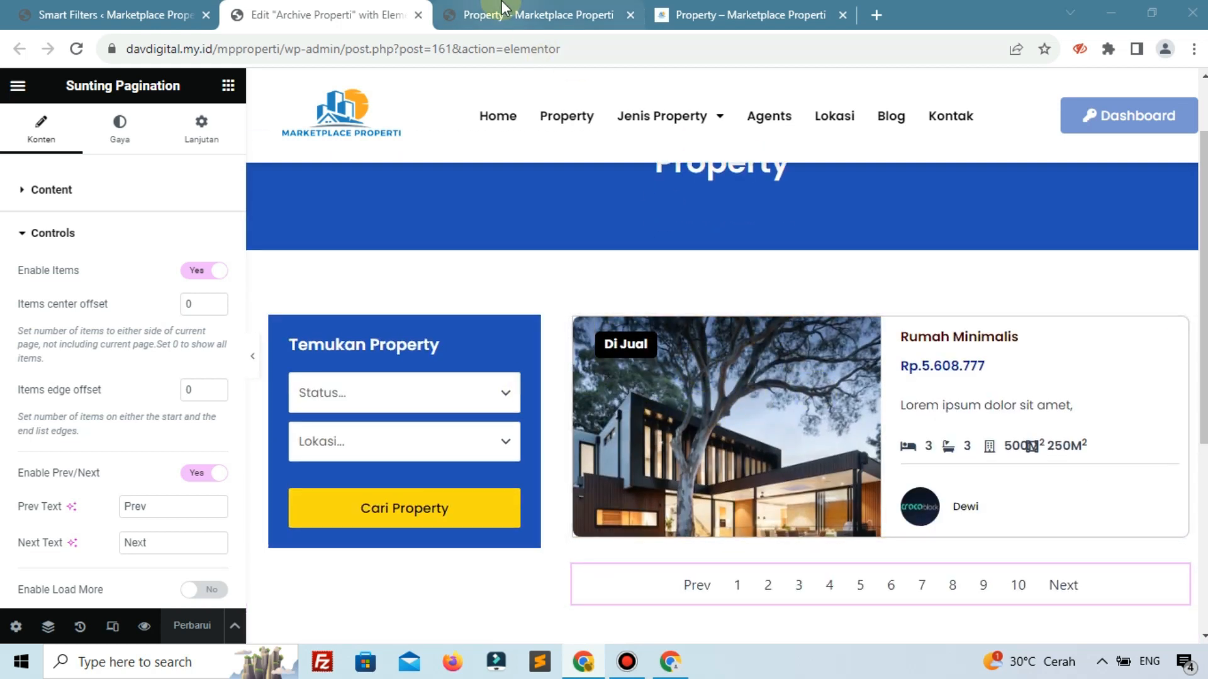
pyautogui.click(291, 368)
pyautogui.click(219, 404)
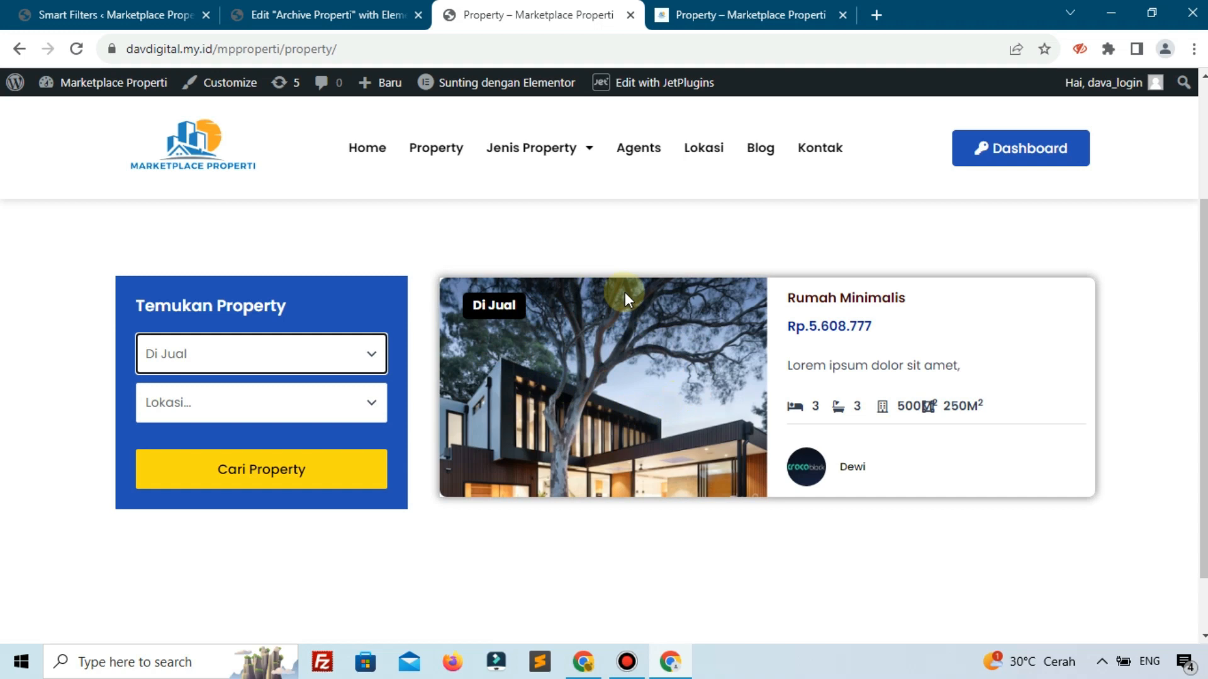
pyautogui.scroll(3, 617, 278)
pyautogui.scroll(-5, 617, 290)
pyautogui.scroll(4, 618, 303)
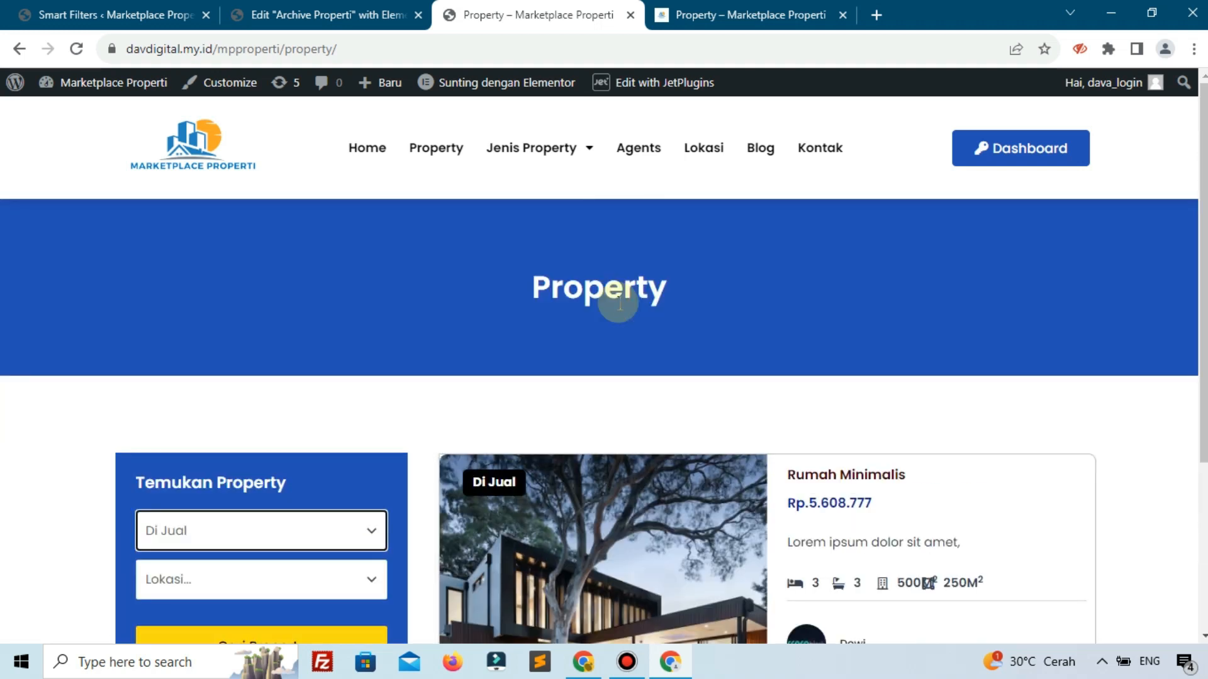
pyautogui.scroll(-3, 622, 346)
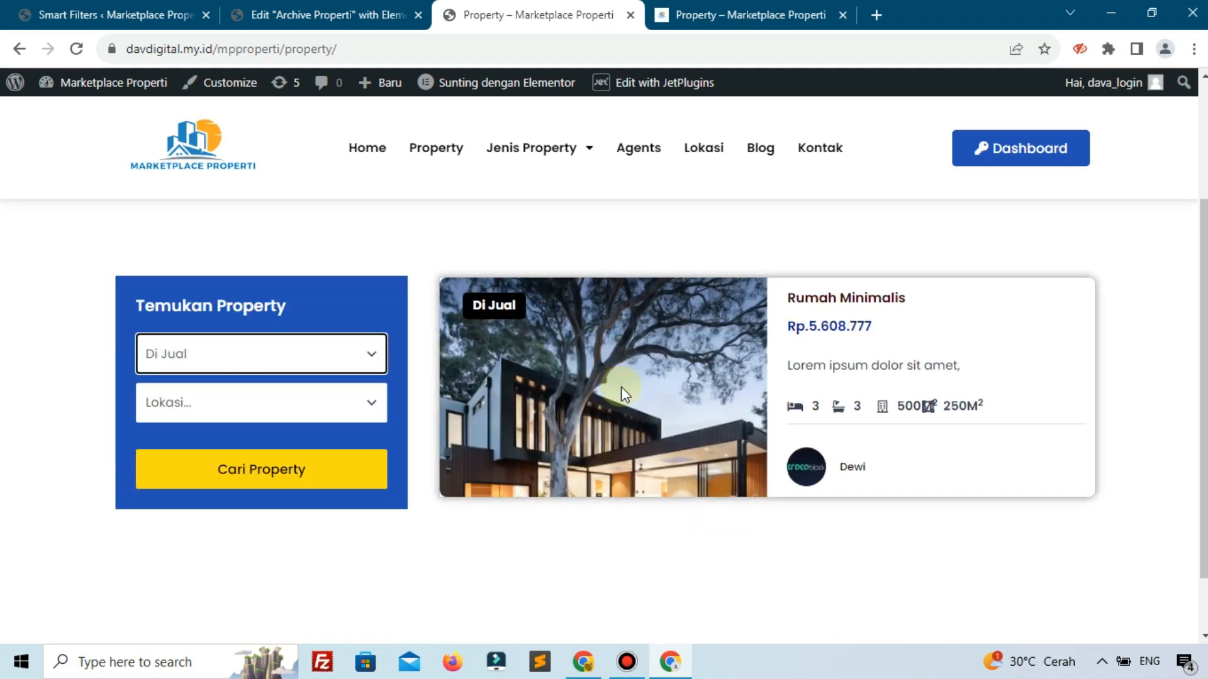
pyautogui.scroll(3, 609, 339)
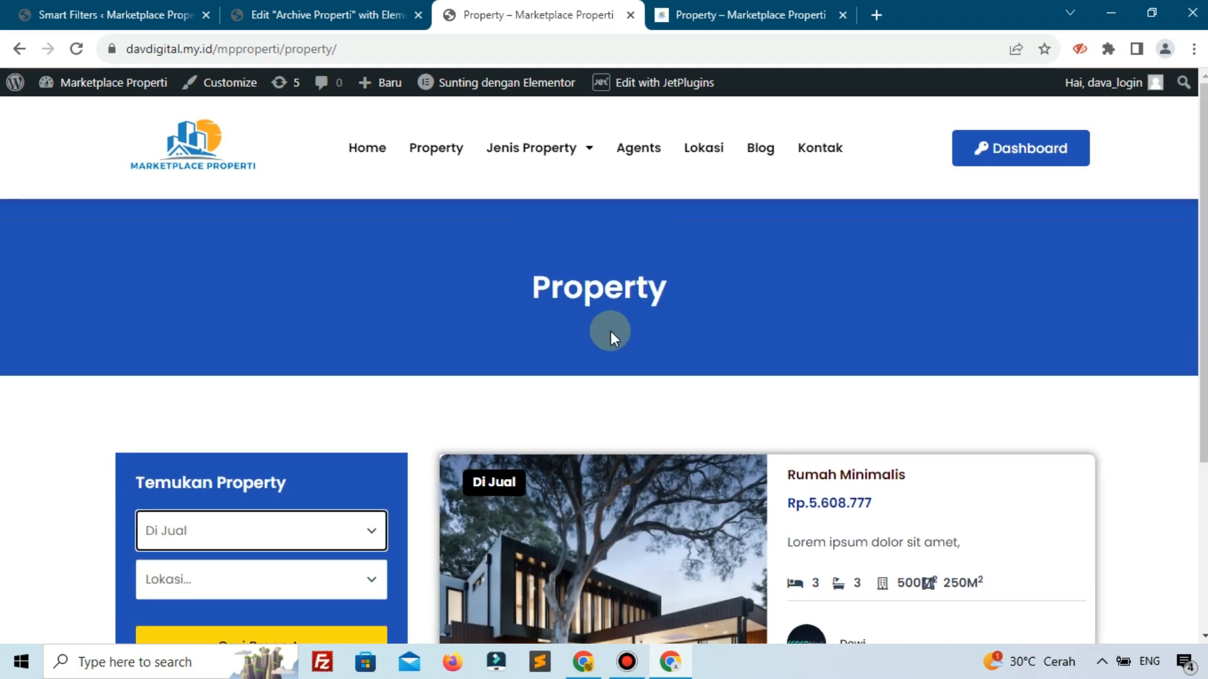
pyautogui.scroll(-3, 638, 421)
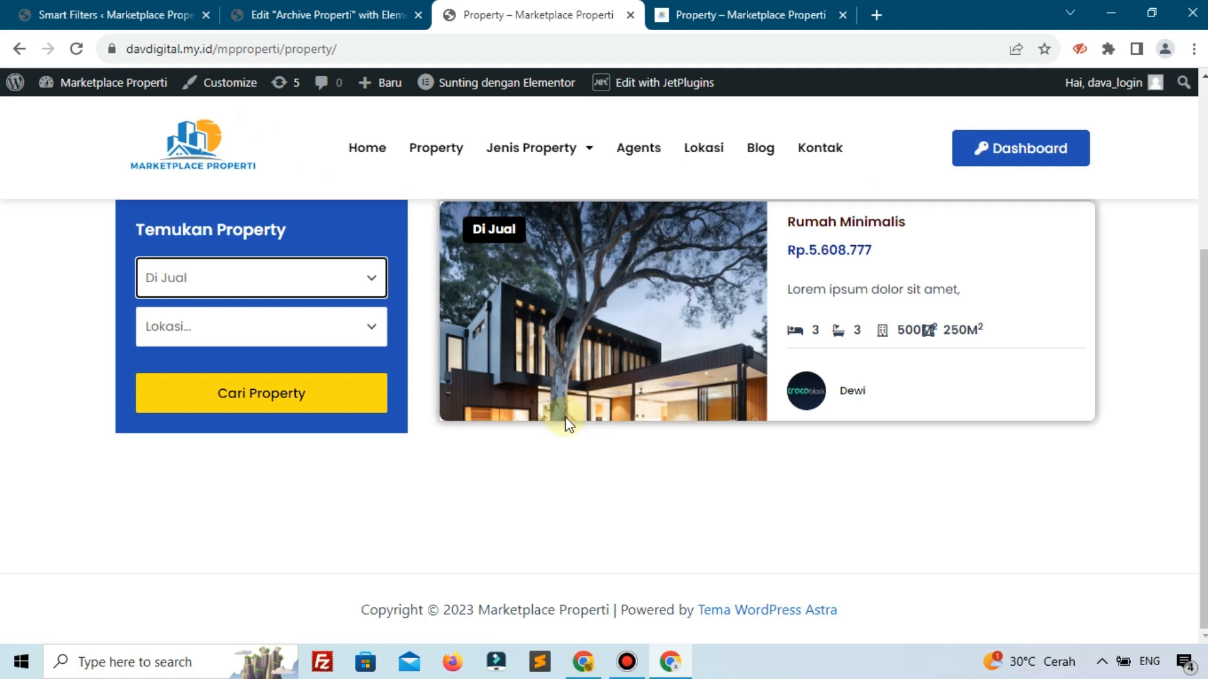
pyautogui.scroll(2, 568, 425)
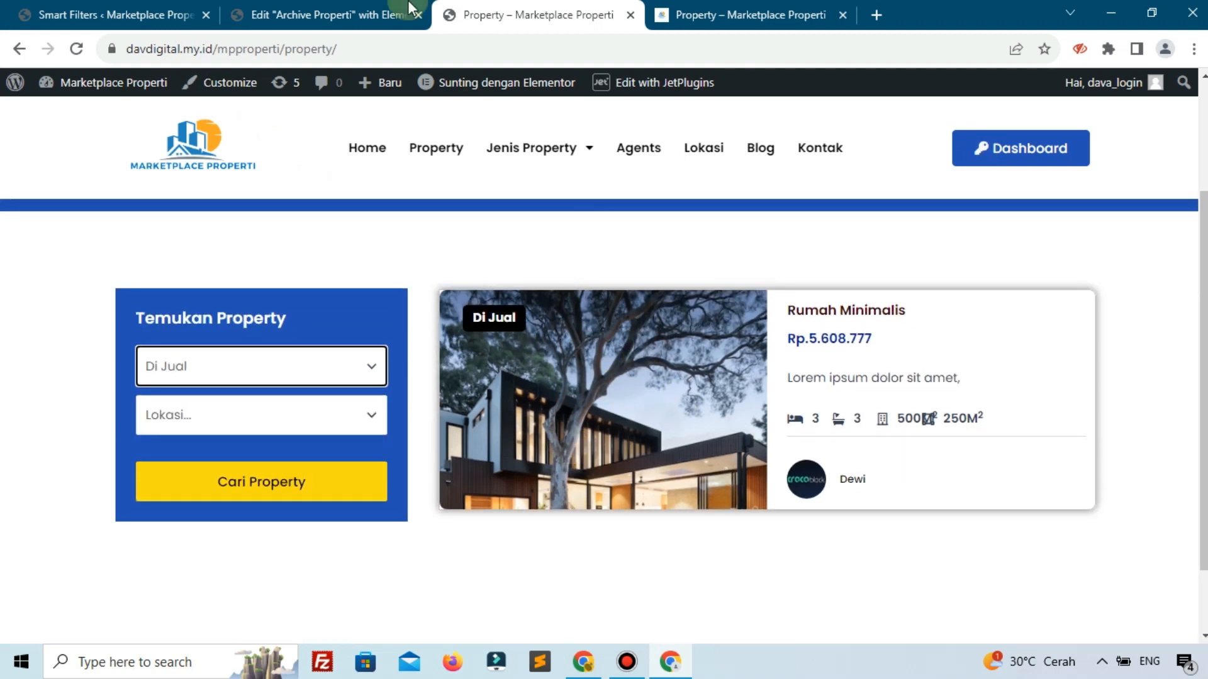
# Close the archive template editor and the live Property page, and return to the Smart Filters list.
pyautogui.click(301, 10)
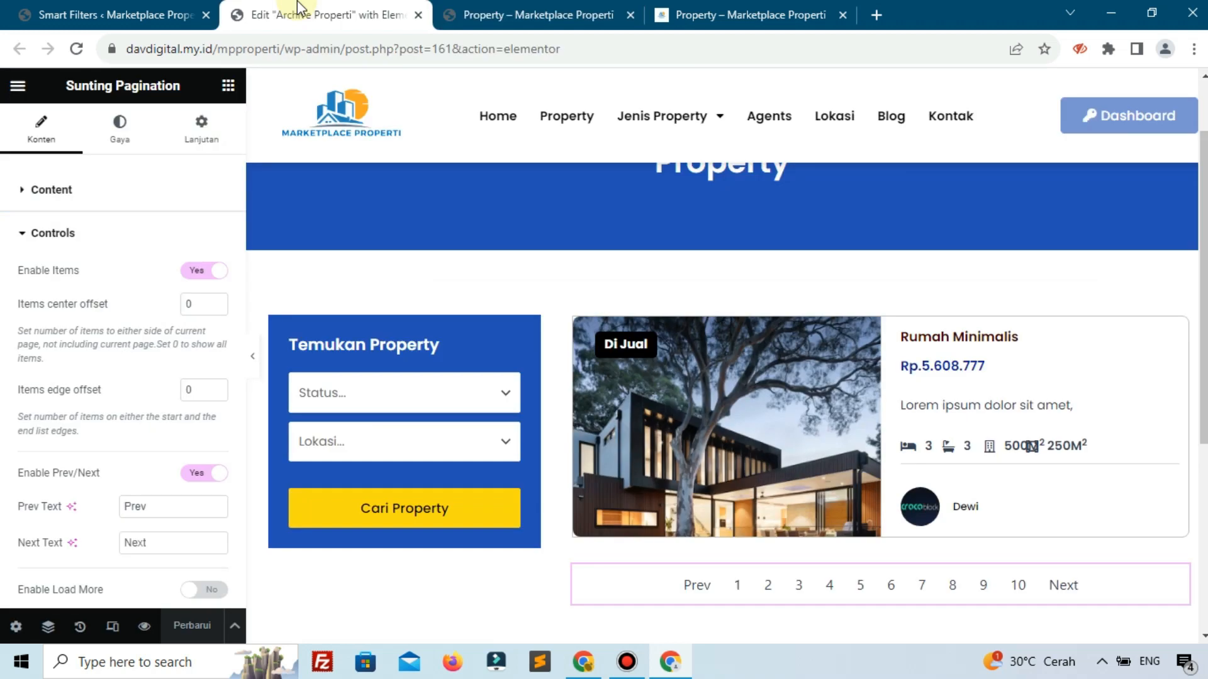
pyautogui.click(417, 15)
pyautogui.click(417, 15)
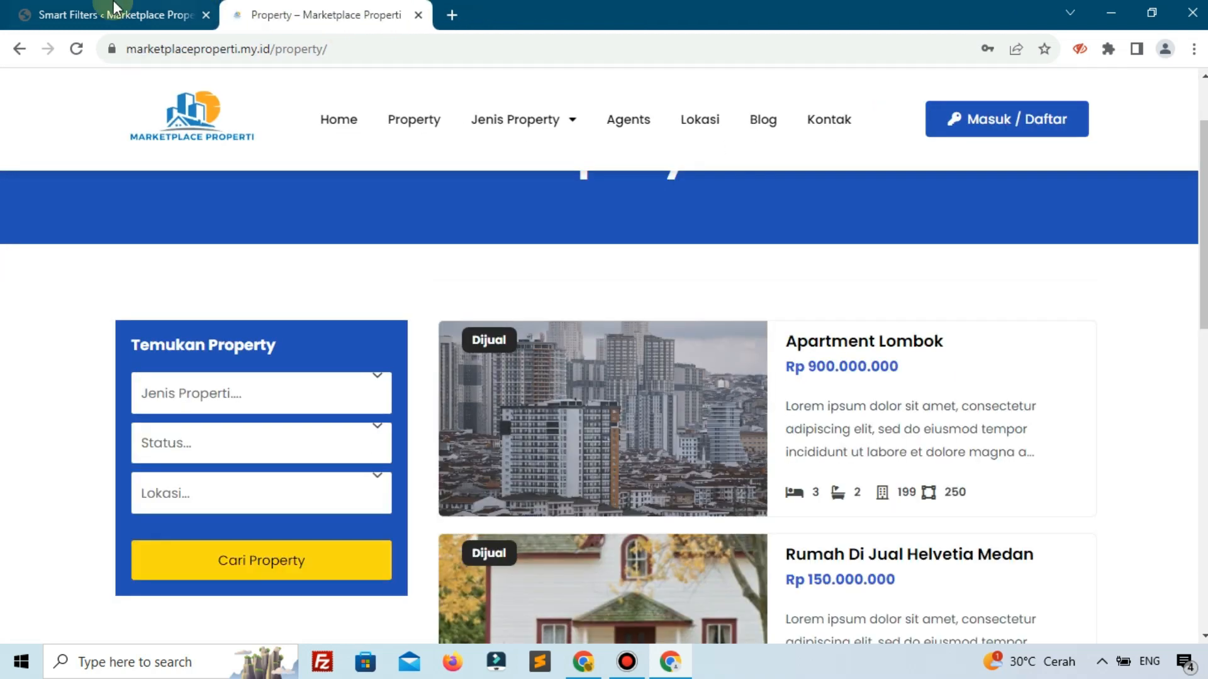
pyautogui.click(110, 13)
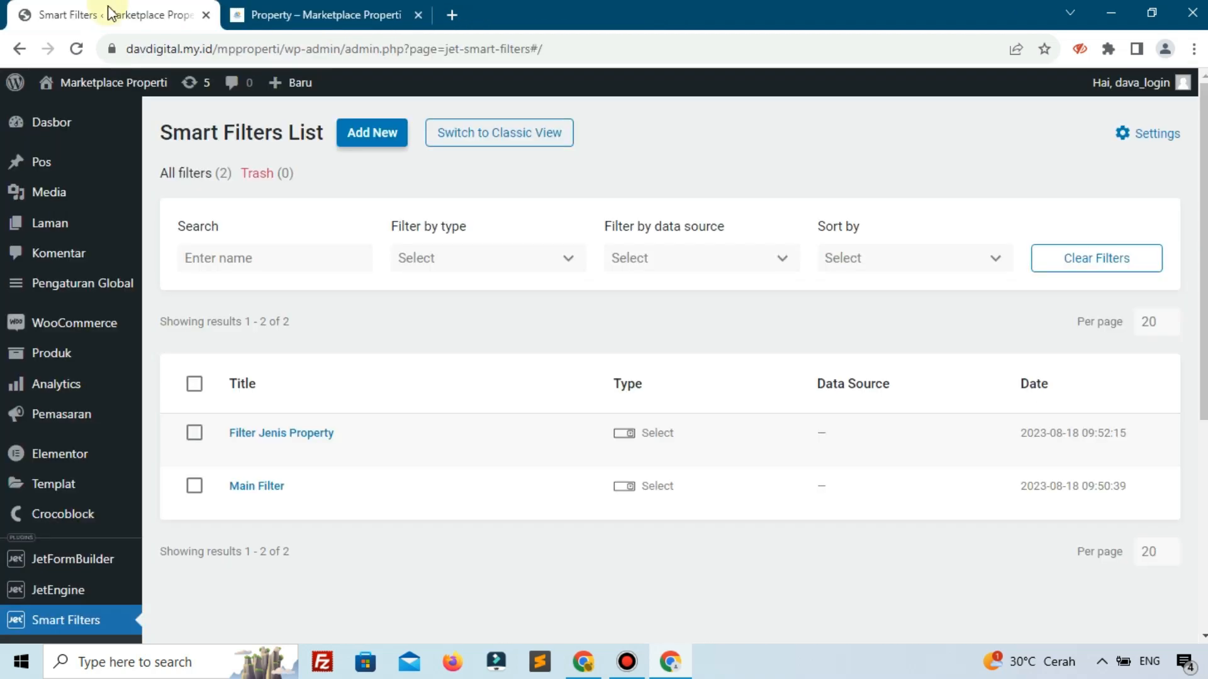
pyautogui.click(628, 662)
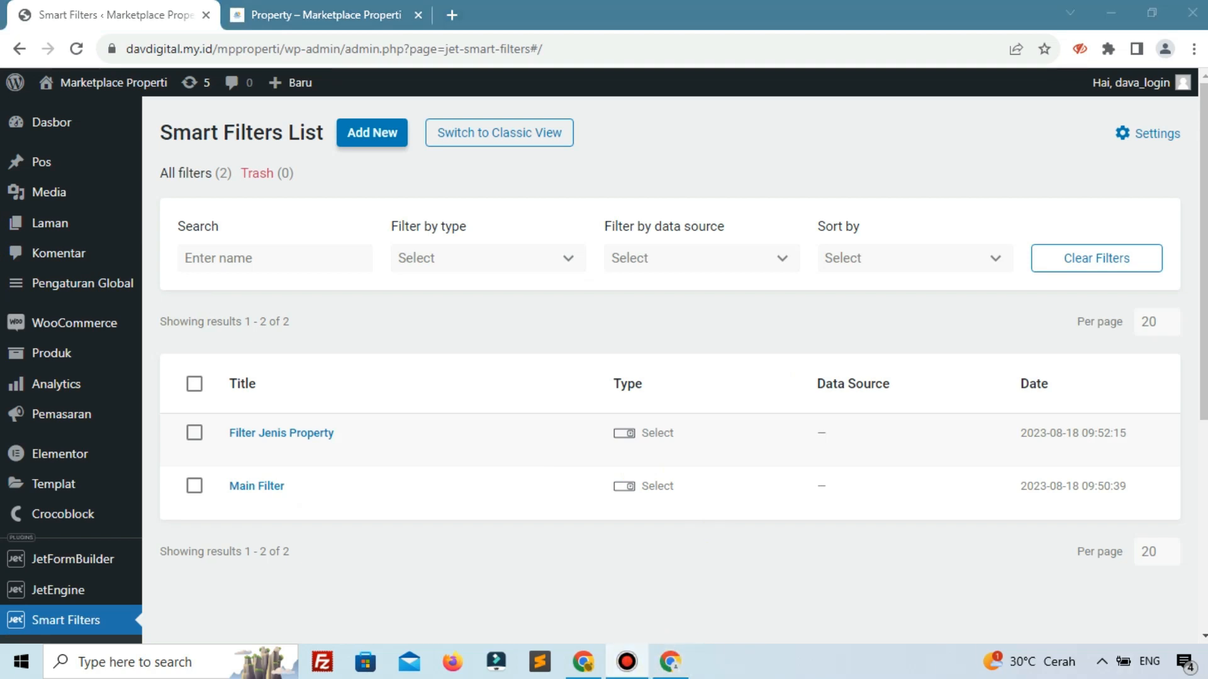